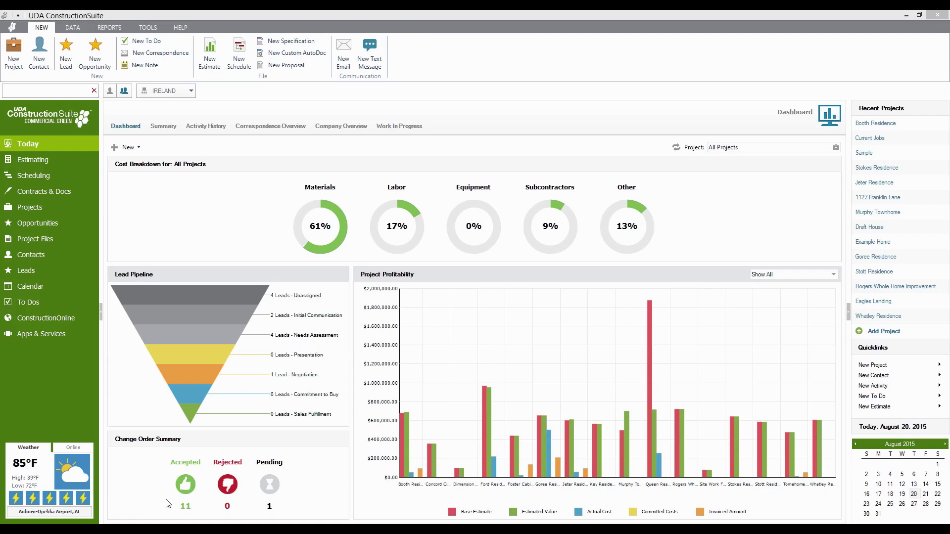
- Open the calendar and look through its week, day, list and year layouts, returning to the month layout
mouse_move(430, 466)
left_click(25, 289)
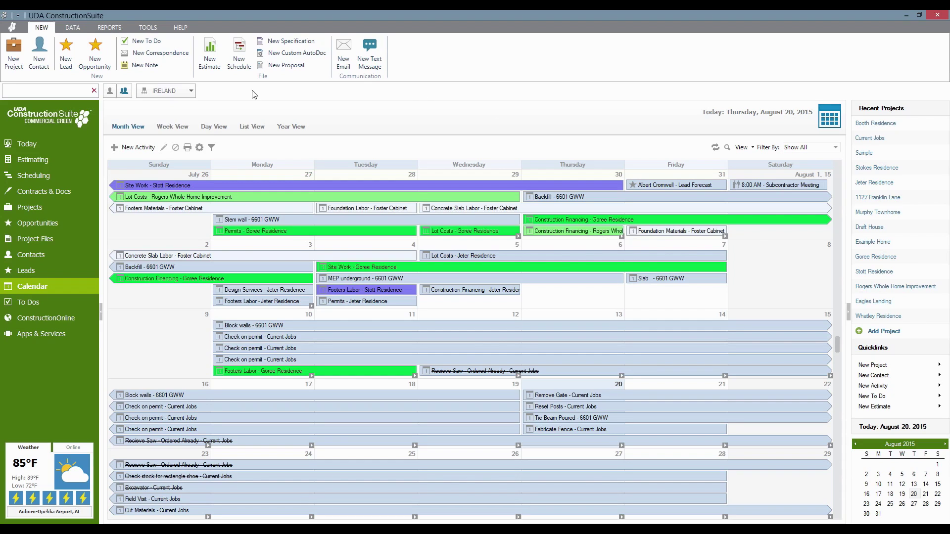
left_click(172, 129)
left_click(218, 127)
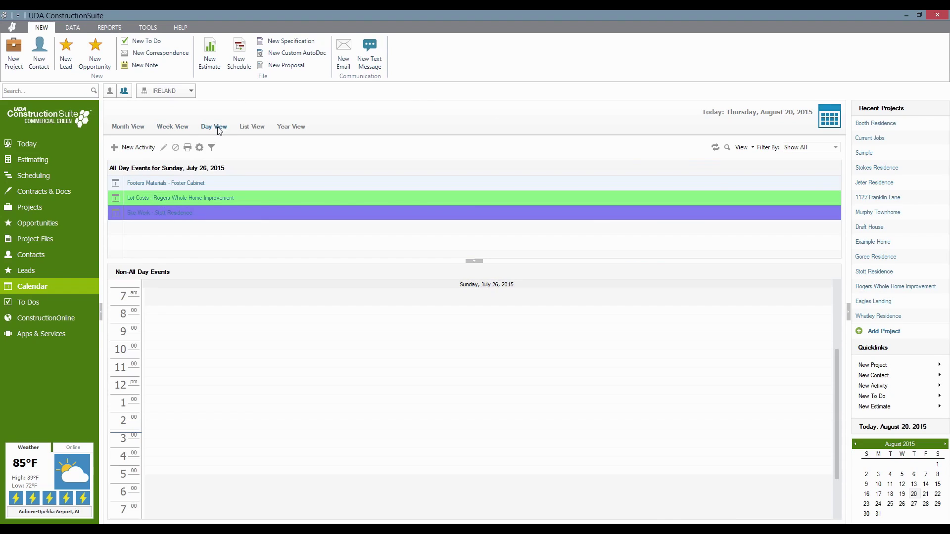
left_click(249, 127)
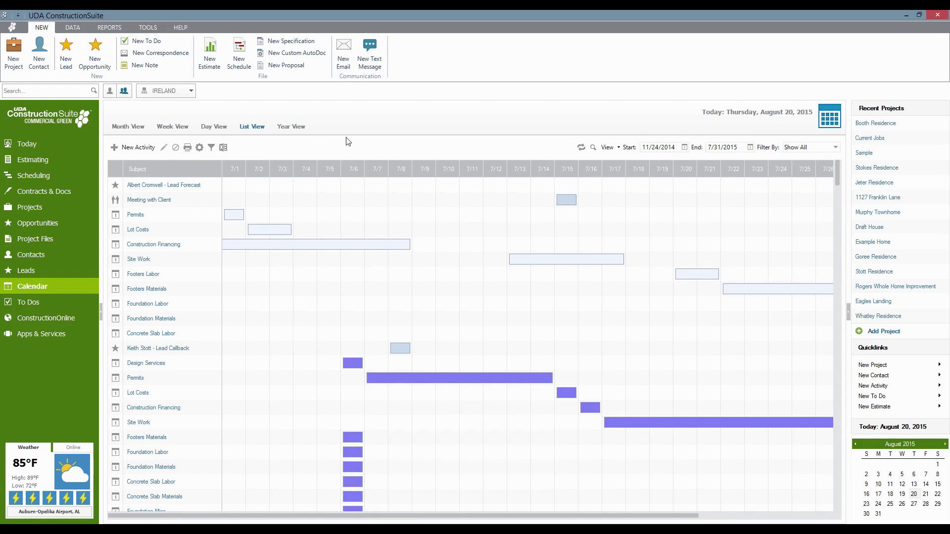
left_click(299, 128)
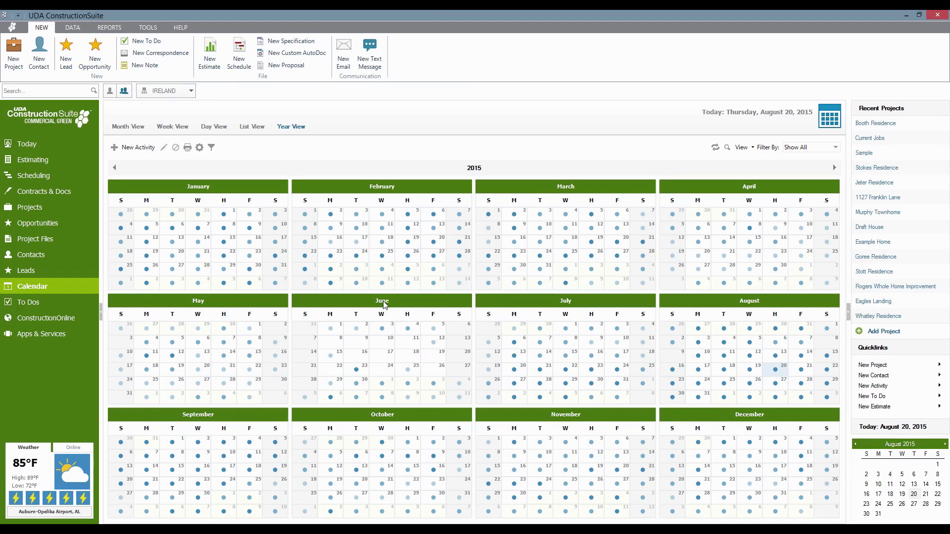
left_click(129, 127)
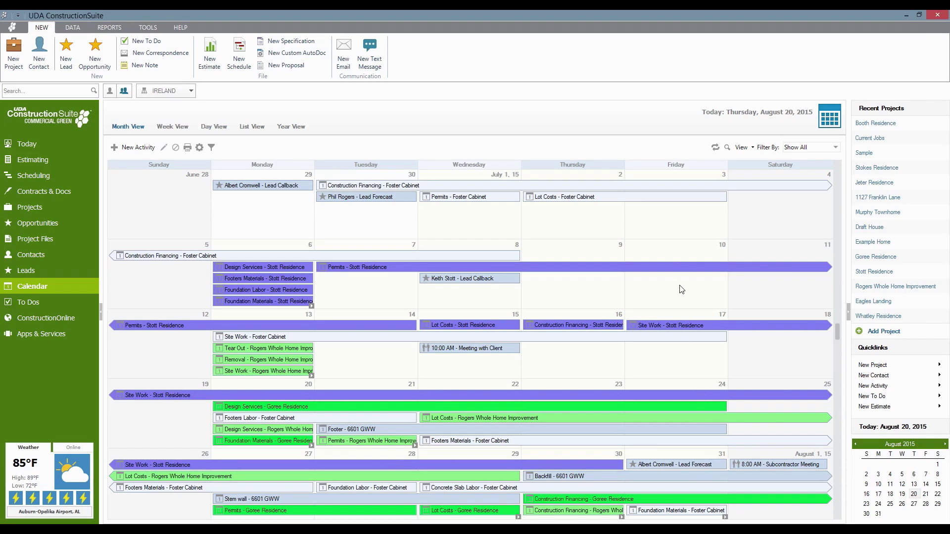
- Create an activity on July 3, 2015 with the subject "Meeting with Client"
double_click(672, 237)
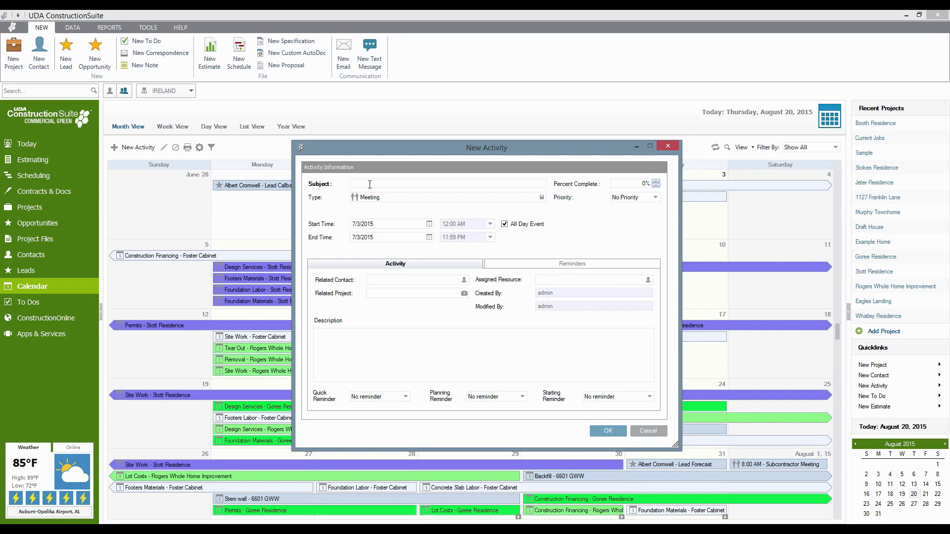
type("Meeting with Client")
- Create an activity type named "Client Walkthrough" with its own icon and assign it to the activity
left_click(541, 198)
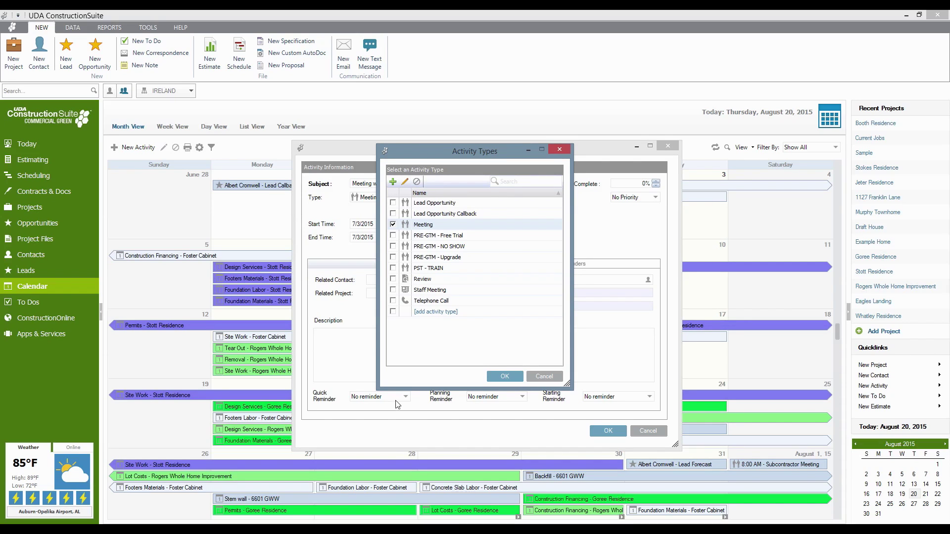
left_click(448, 312)
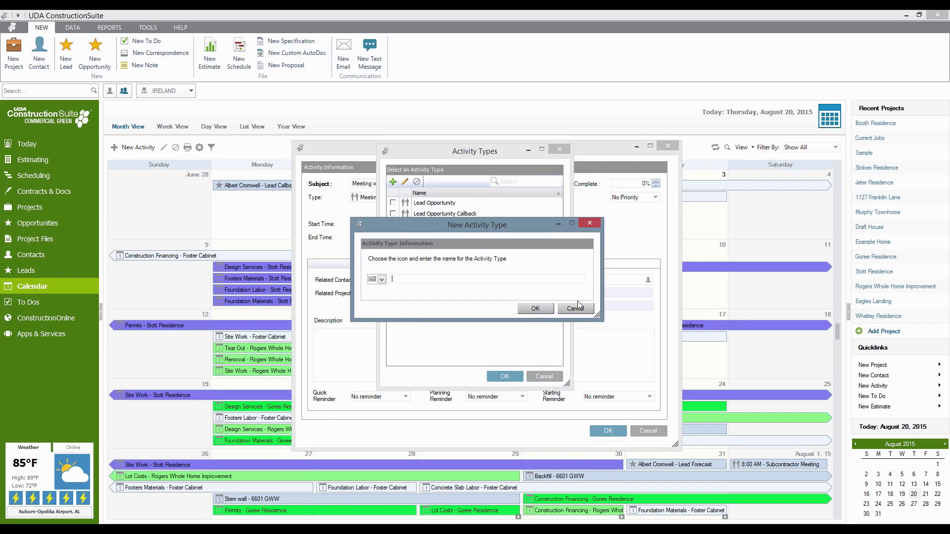
left_click(382, 280)
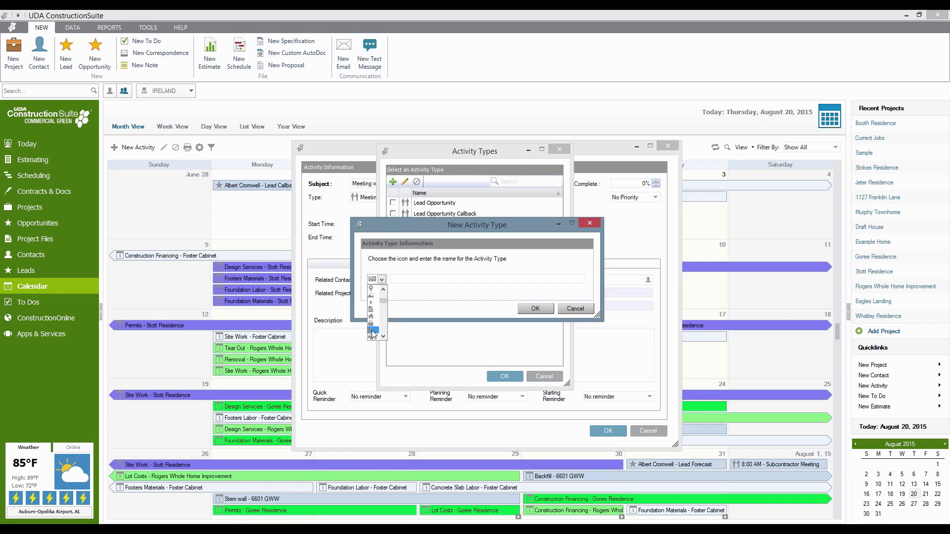
left_click(371, 289)
left_click(402, 277)
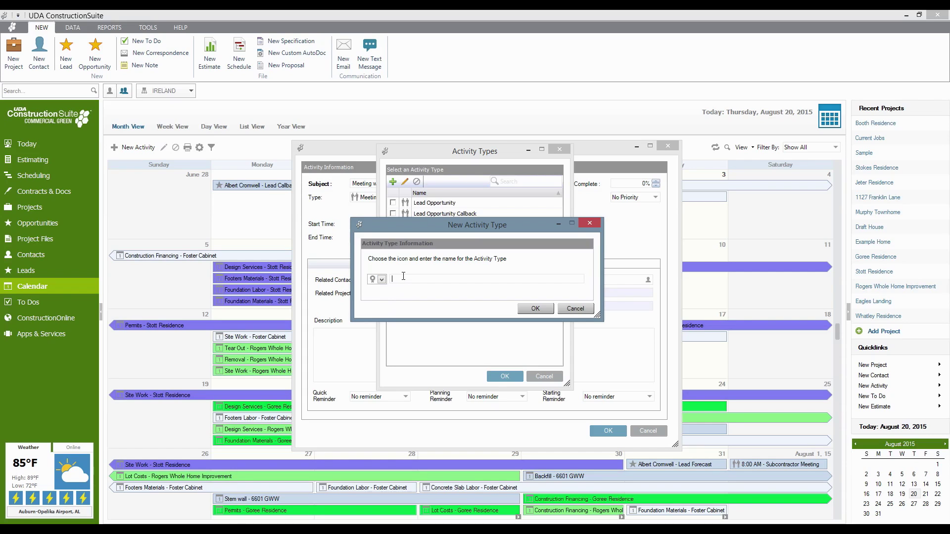
type("Client Walkthrough")
left_click(535, 309)
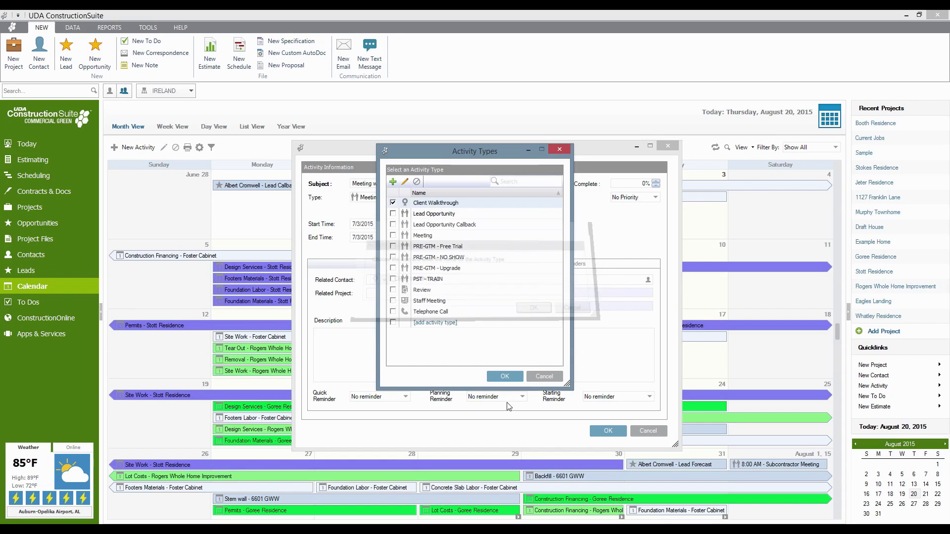
left_click(497, 377)
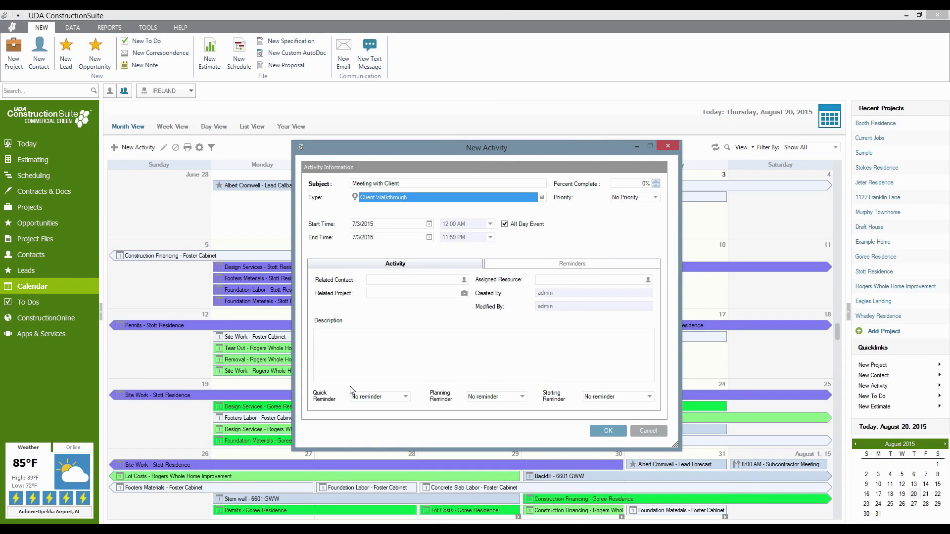
- Make the activity a timed event instead of all-day and add a planning reminder and a starting reminder
left_click(504, 224)
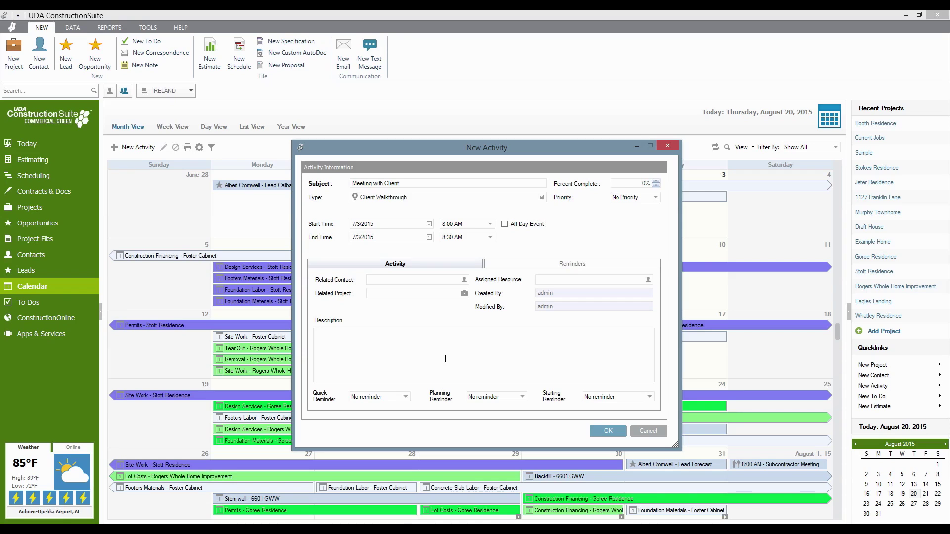
left_click(592, 265)
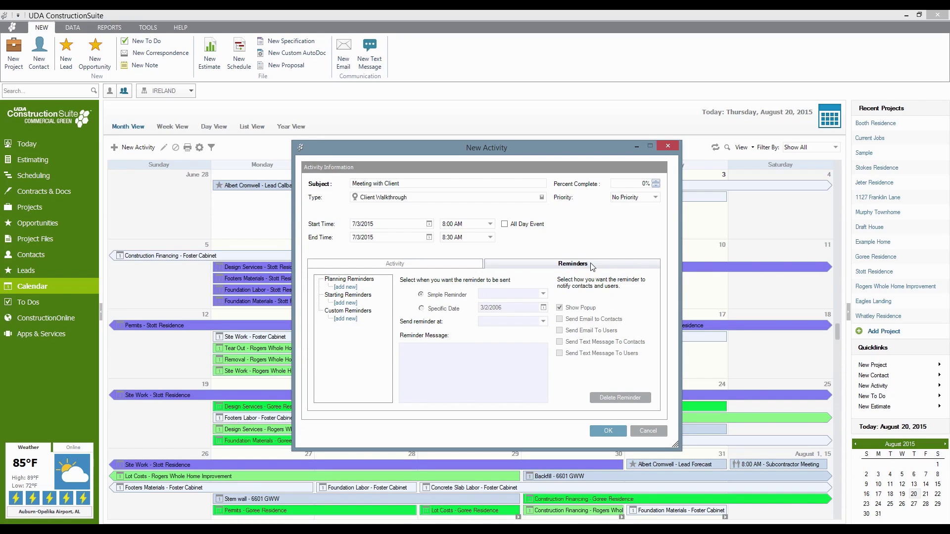
left_click(350, 287)
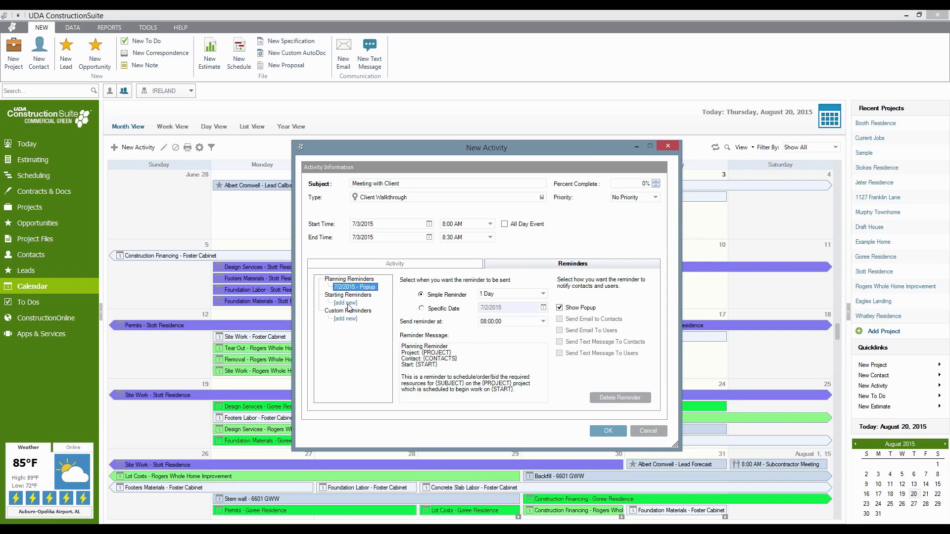
left_click(347, 303)
- Add a custom reminder, delete it again, and save the new activity
left_click(349, 319)
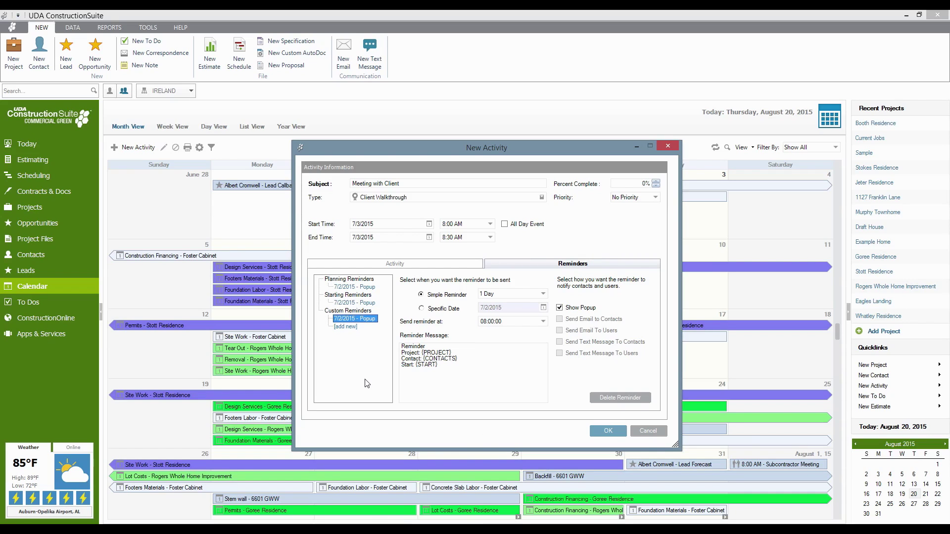
left_click(644, 397)
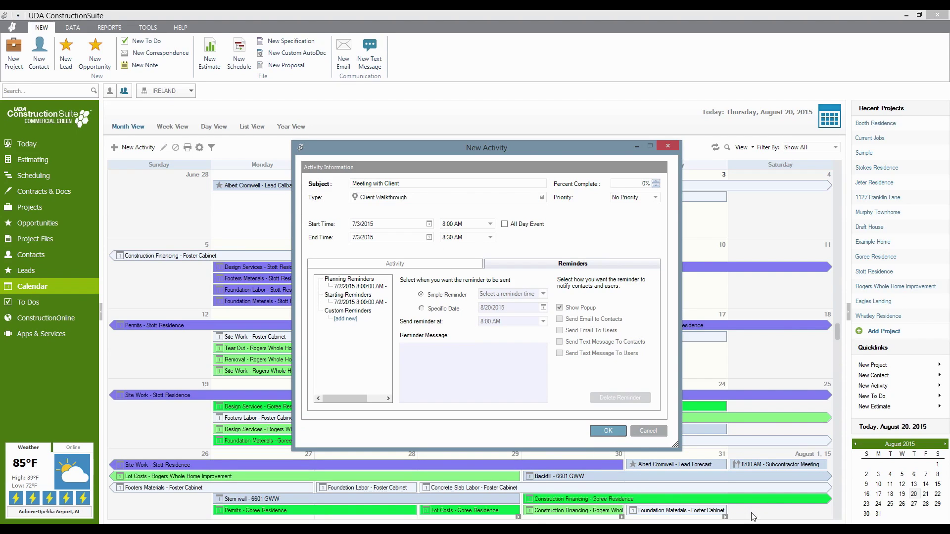
left_click(614, 434)
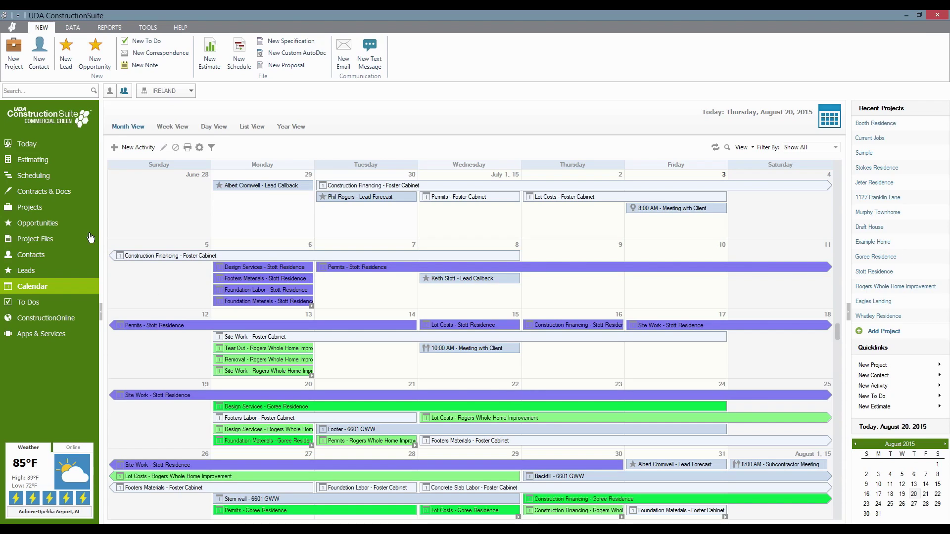
- Open the Murphy Townhome project's settings, view the project colour choices, and close them without changes
left_click(33, 211)
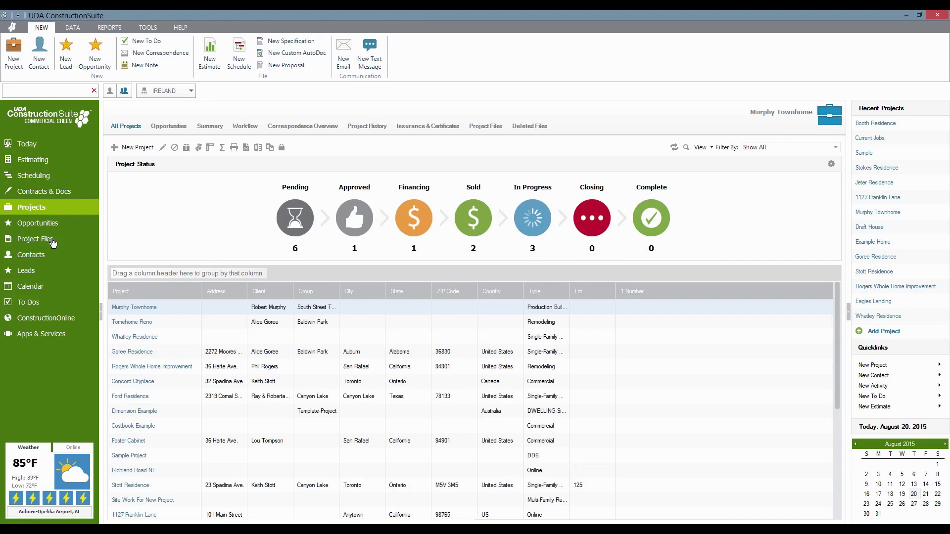
left_click(134, 307)
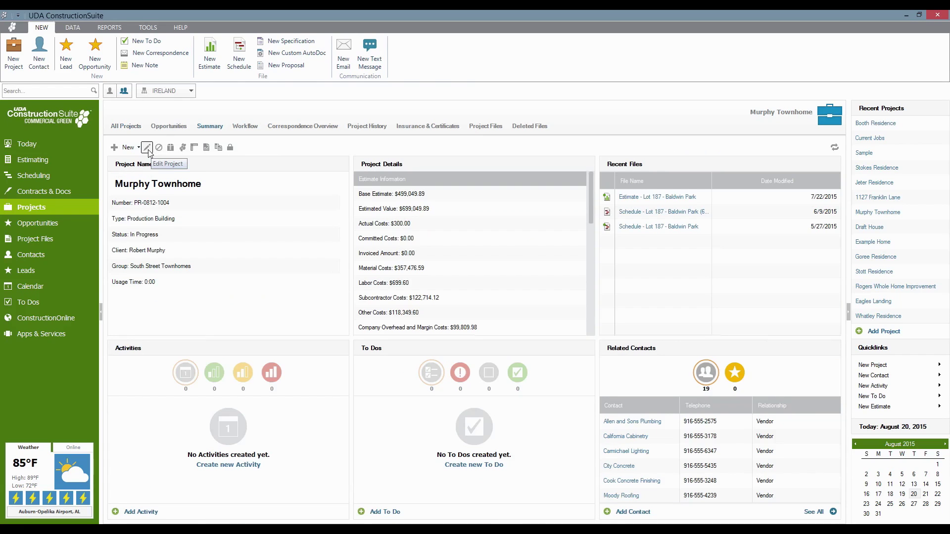
left_click(147, 147)
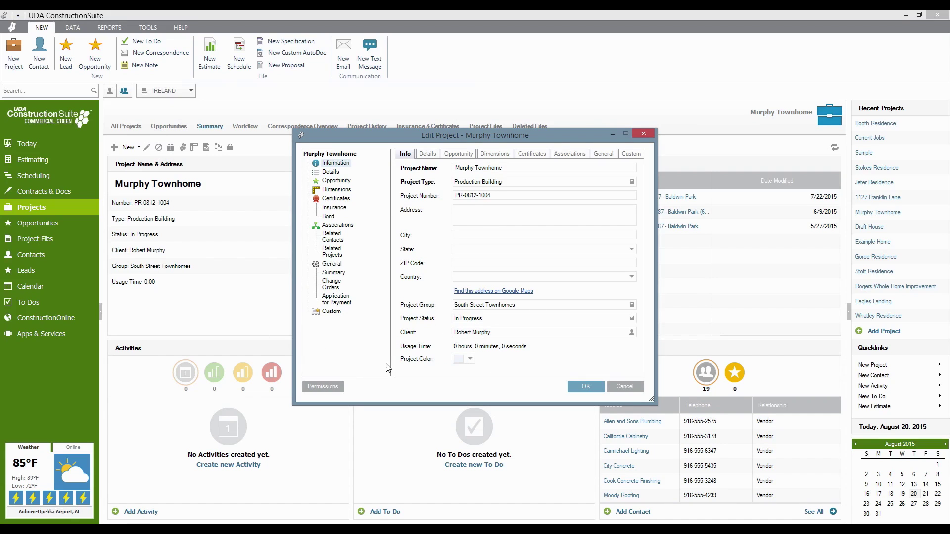
left_click(470, 359)
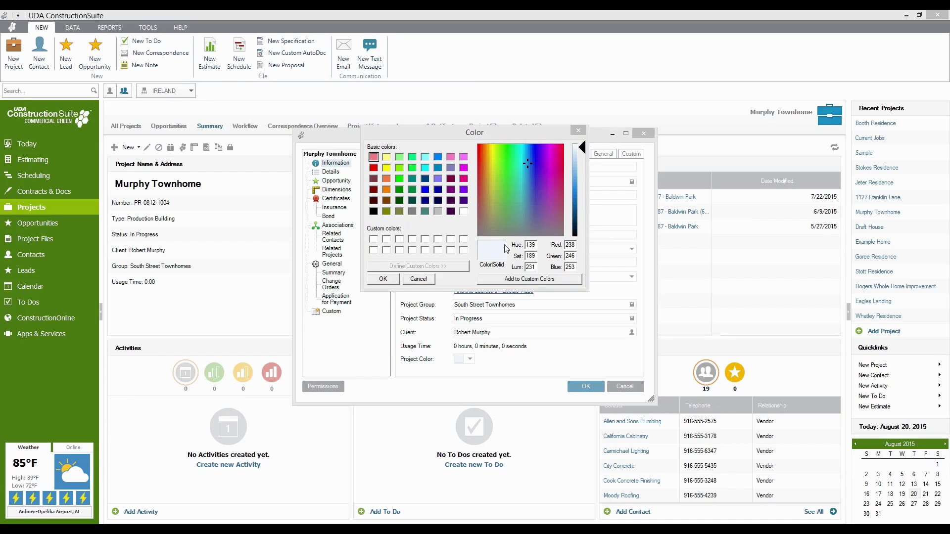
left_click(578, 130)
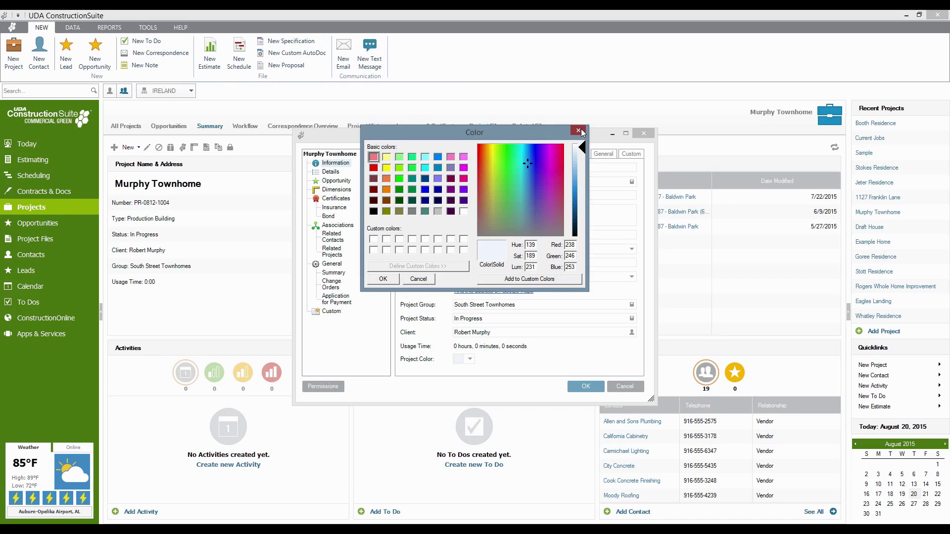
left_click(644, 134)
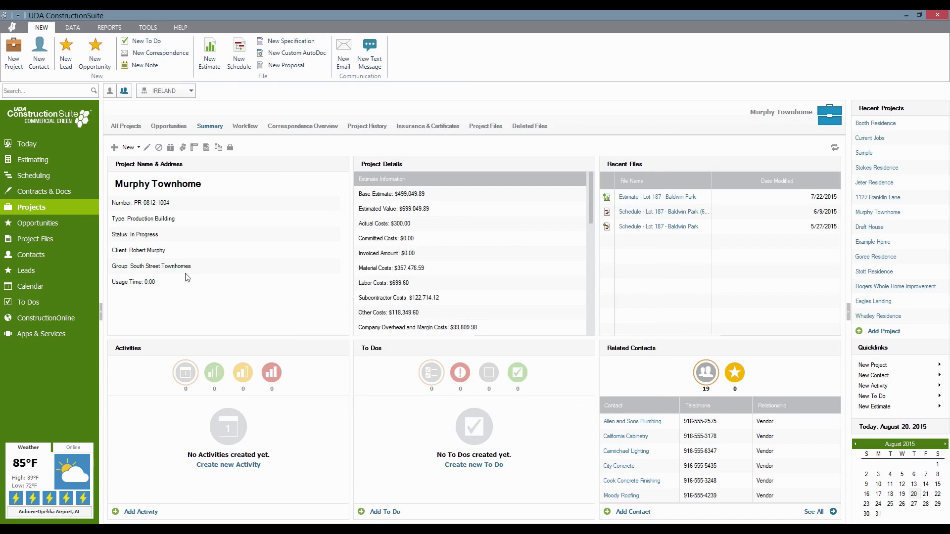
- Return to the calendar and filter it by the Lundy Chase project group
left_click(32, 289)
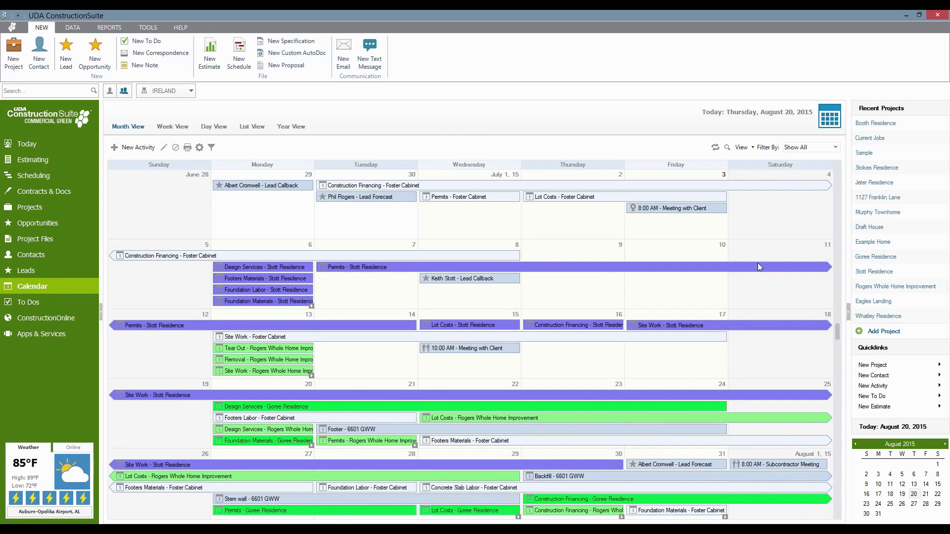
left_click(836, 148)
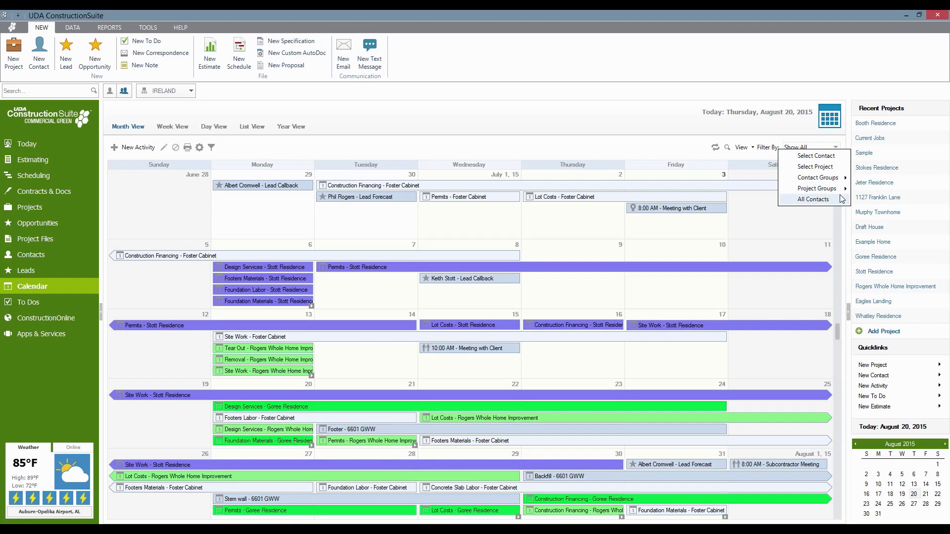
mouse_move(842, 193)
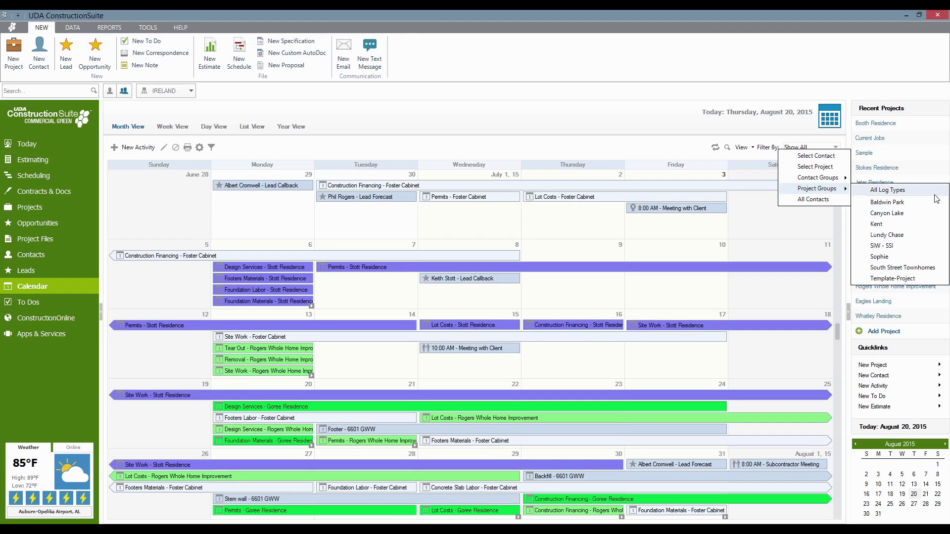
left_click(897, 235)
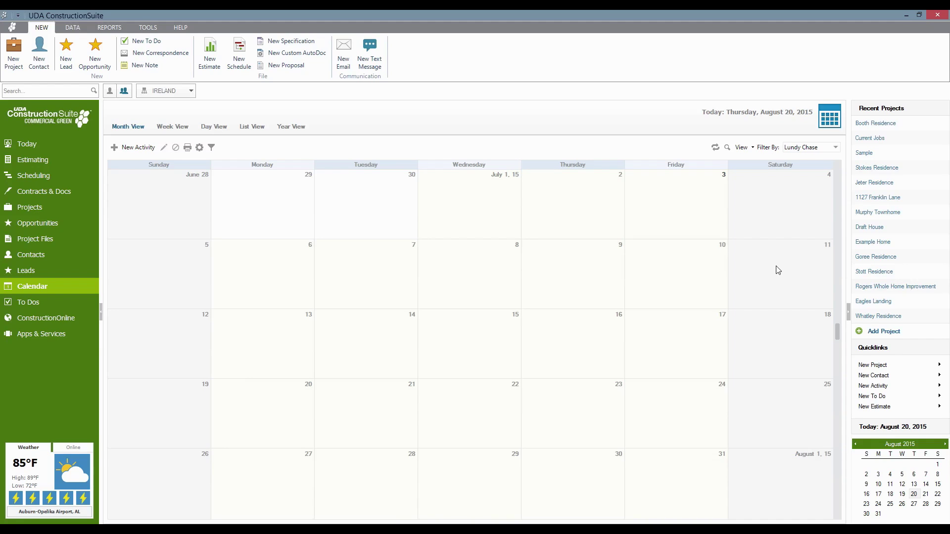
- Filter the calendar by the Employee contact group and look through the July and August 2015 activities
left_click(835, 147)
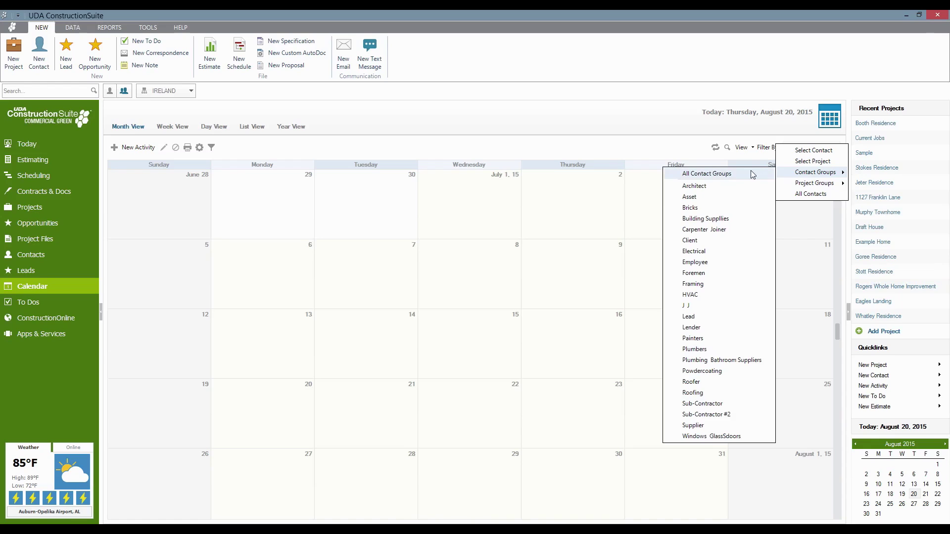
left_click(729, 267)
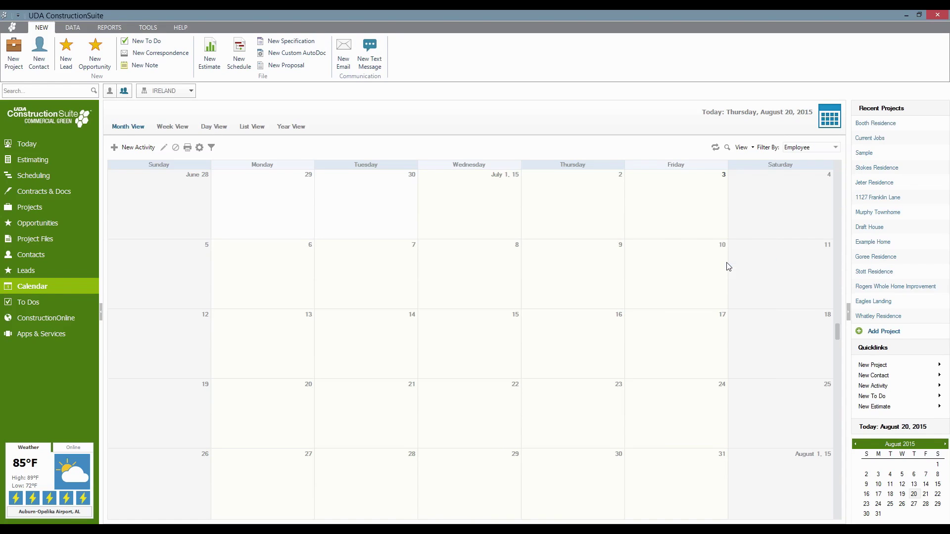
scroll(839, 326, "up", 1)
scroll(722, 344, "down", 1)
scroll(682, 345, "down", 1)
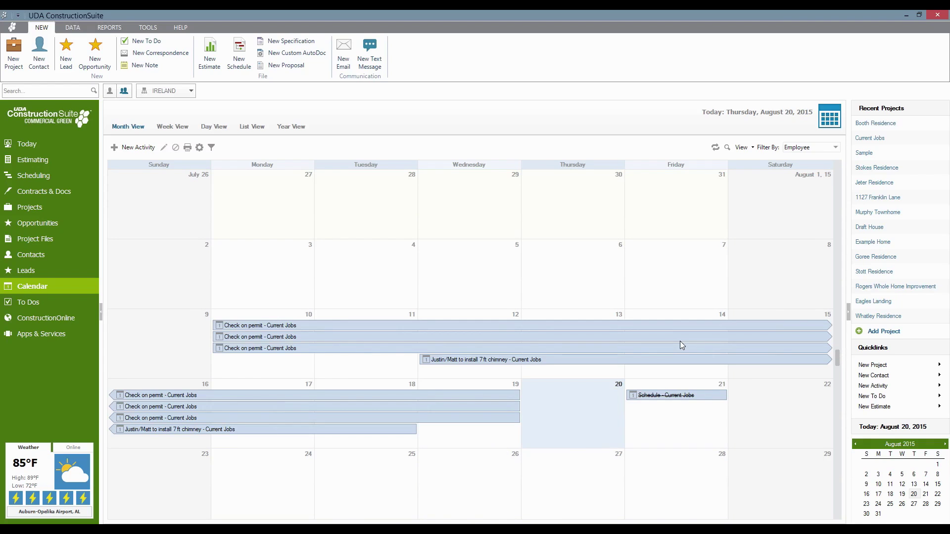
scroll(584, 350, "up", 1)
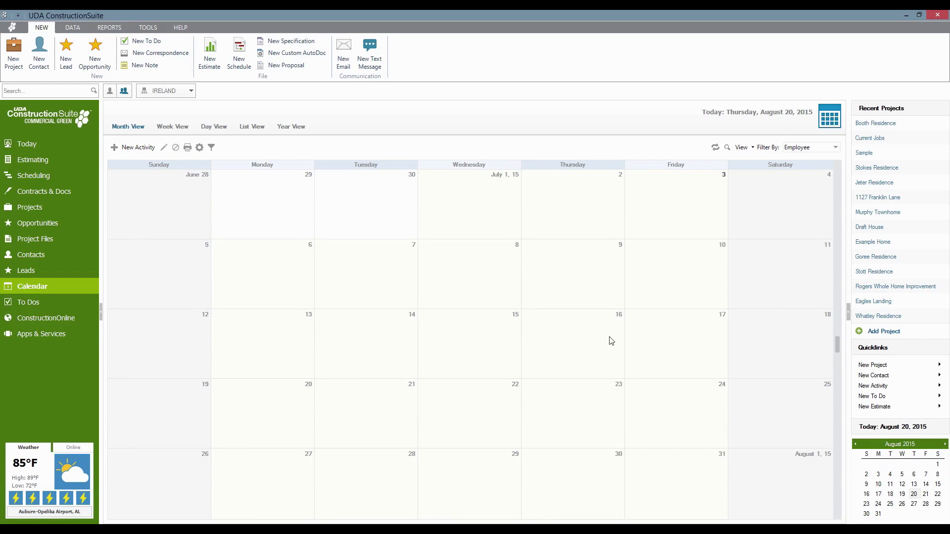
- Show activities for all contacts again and open the Lot Costs subtask of the Rogers Whole Home Improvement project
left_click(836, 148)
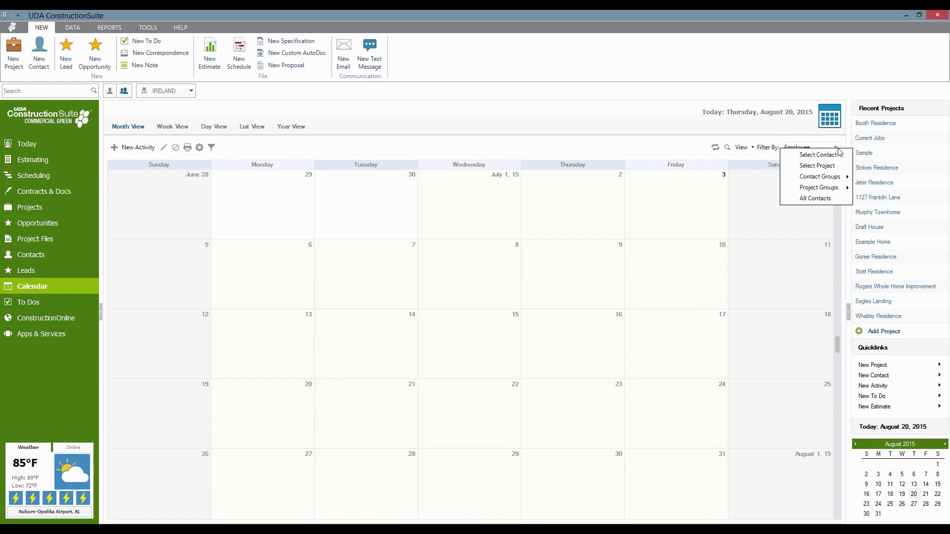
left_click(815, 198)
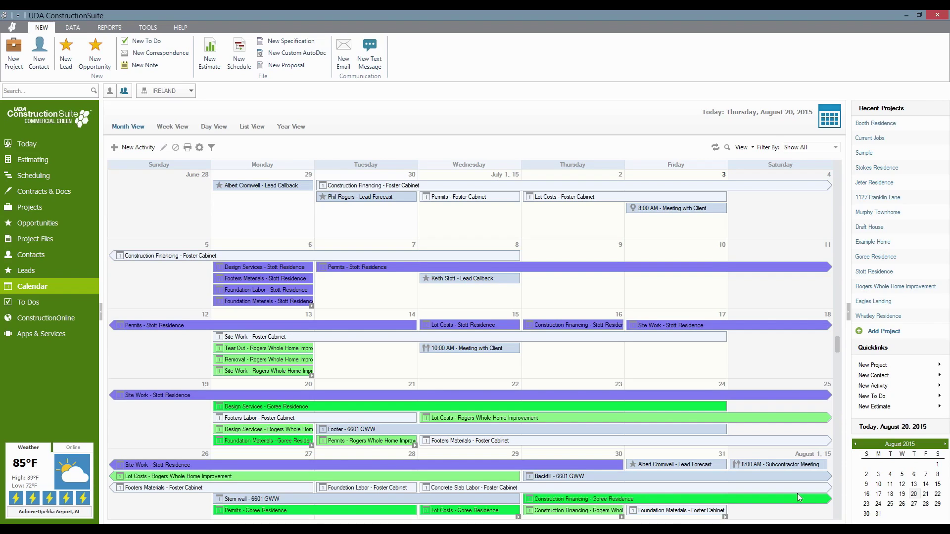
left_click(463, 418)
double_click(462, 417)
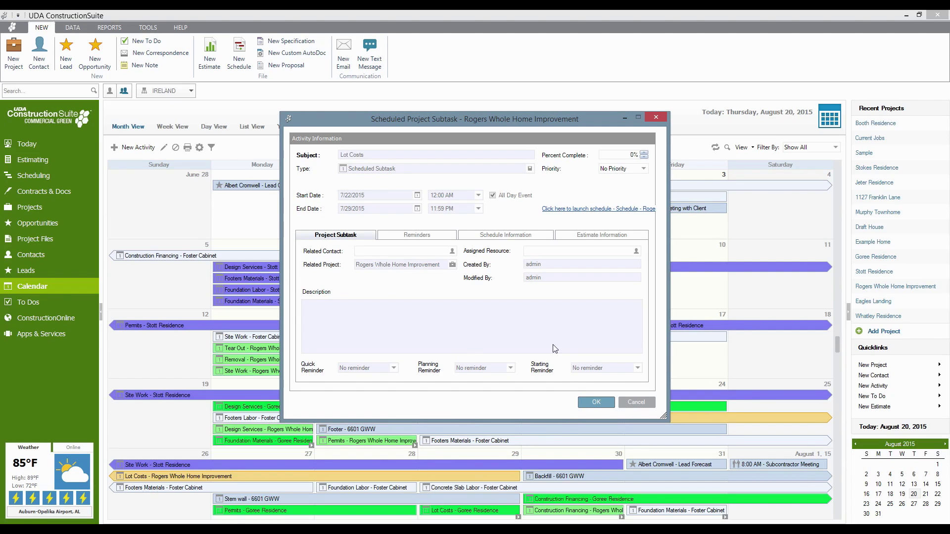
- Close the subtask without changes and set the calendar bars to show Subject - Contact Name in the calendar options
left_click(628, 402)
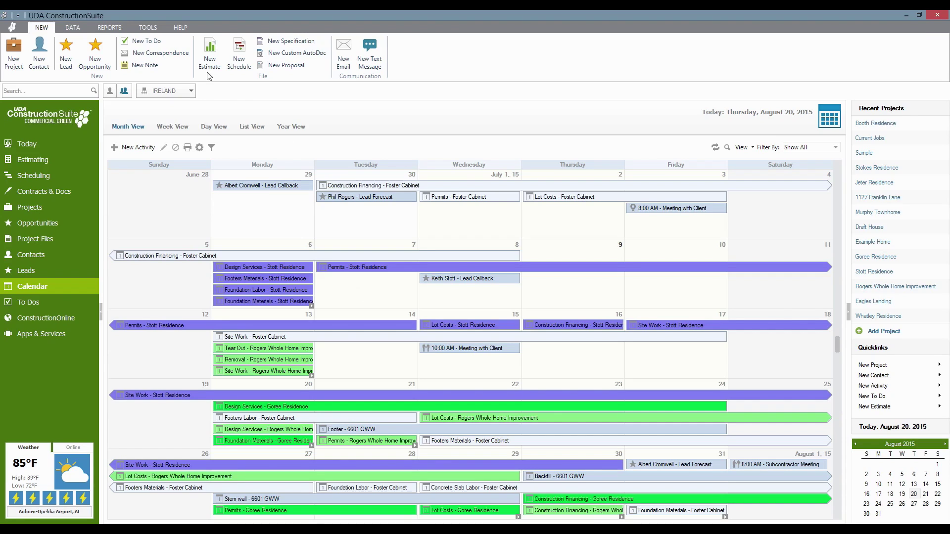
left_click(153, 29)
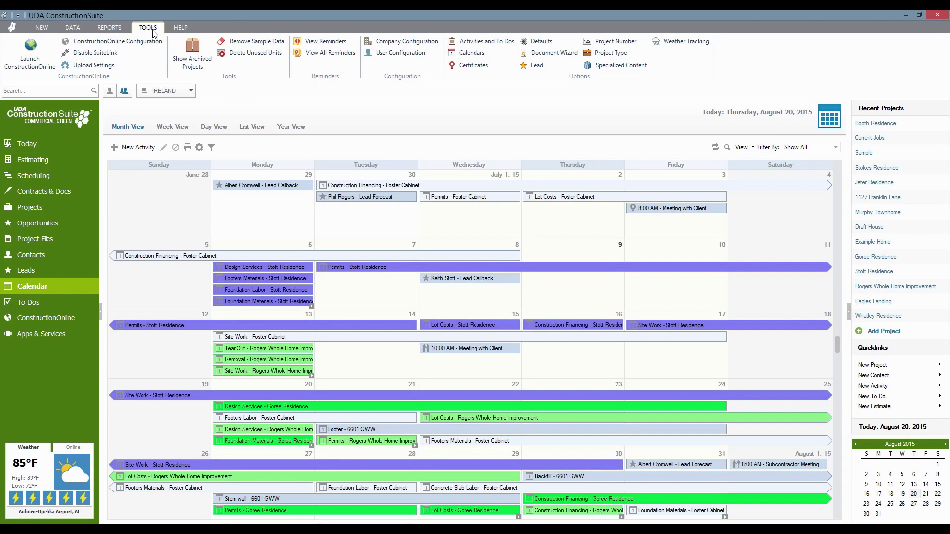
left_click(463, 54)
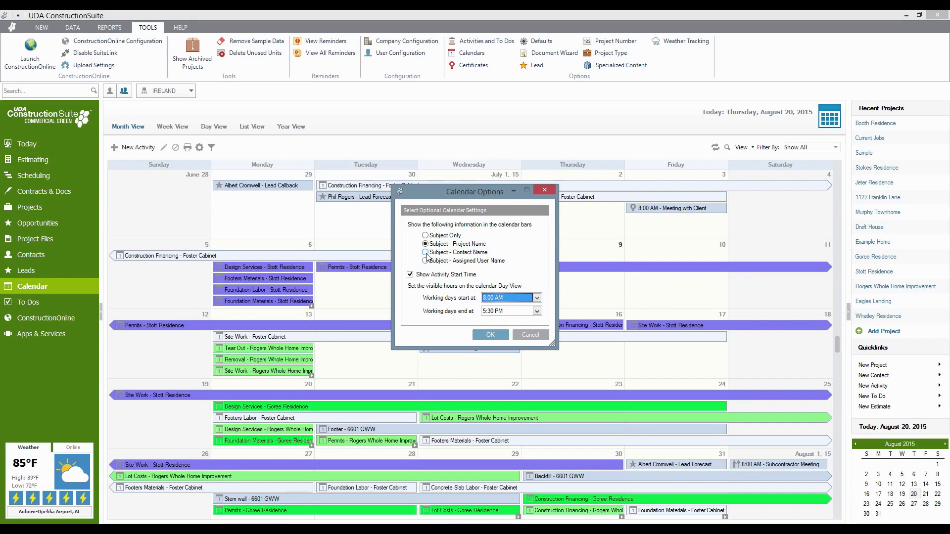
left_click(425, 253)
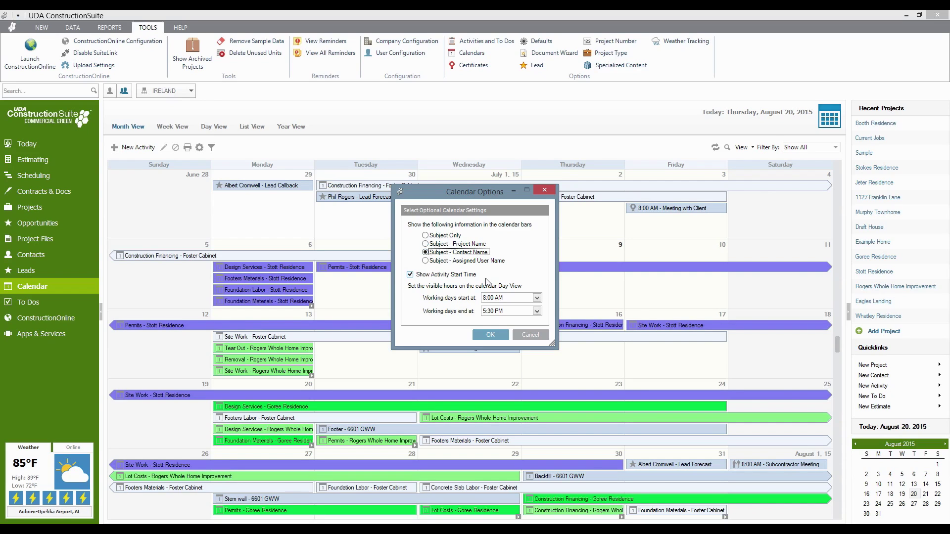
left_click(428, 261)
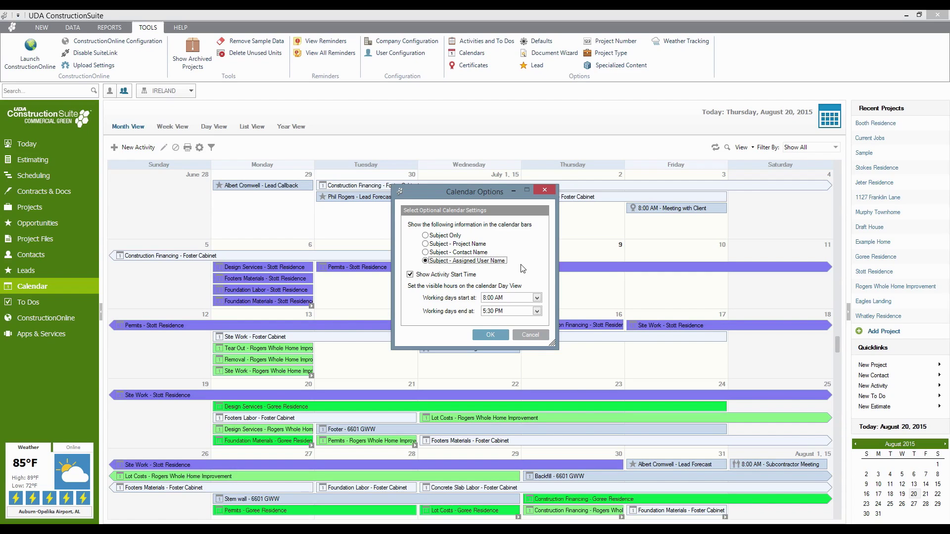
left_click(430, 252)
left_click(490, 335)
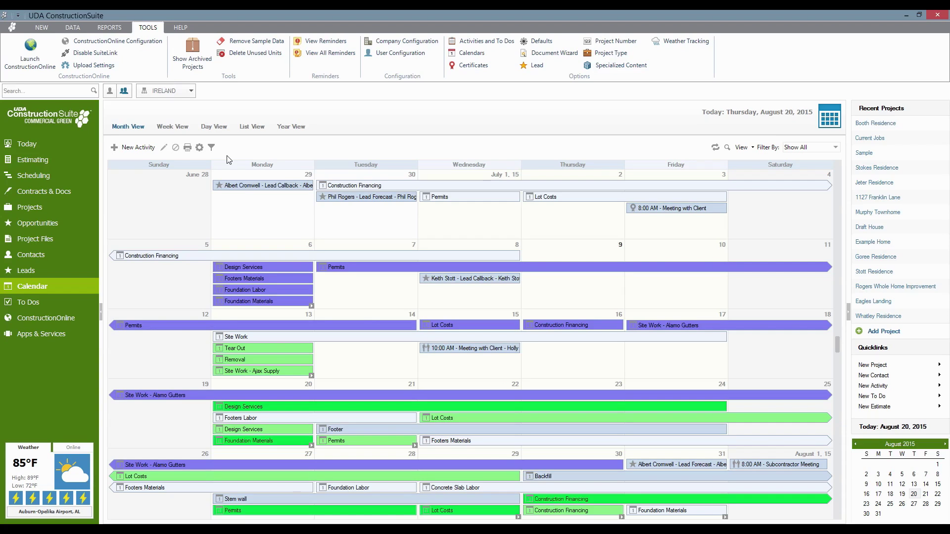
- Go to the To Dos overview, view the blank New To Do form, and close it without creating an entry
left_click(29, 304)
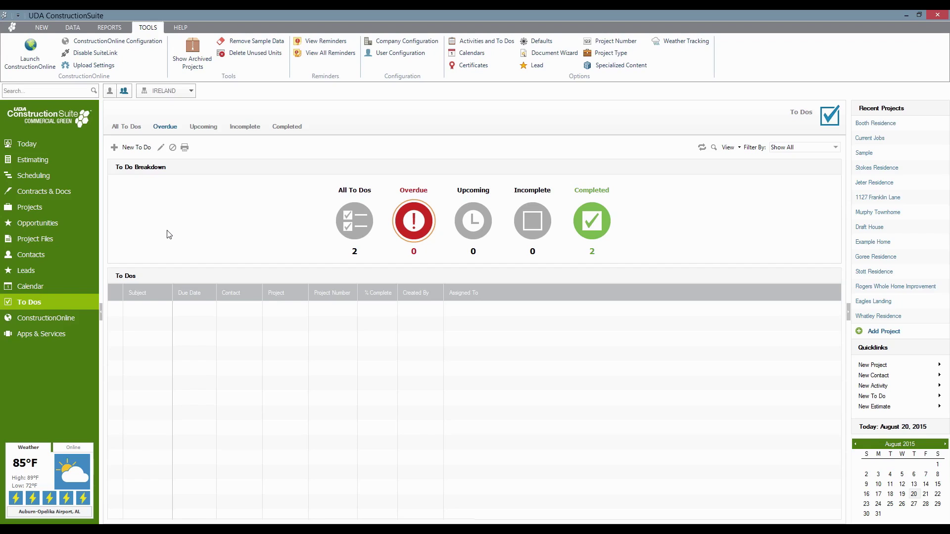
left_click(129, 148)
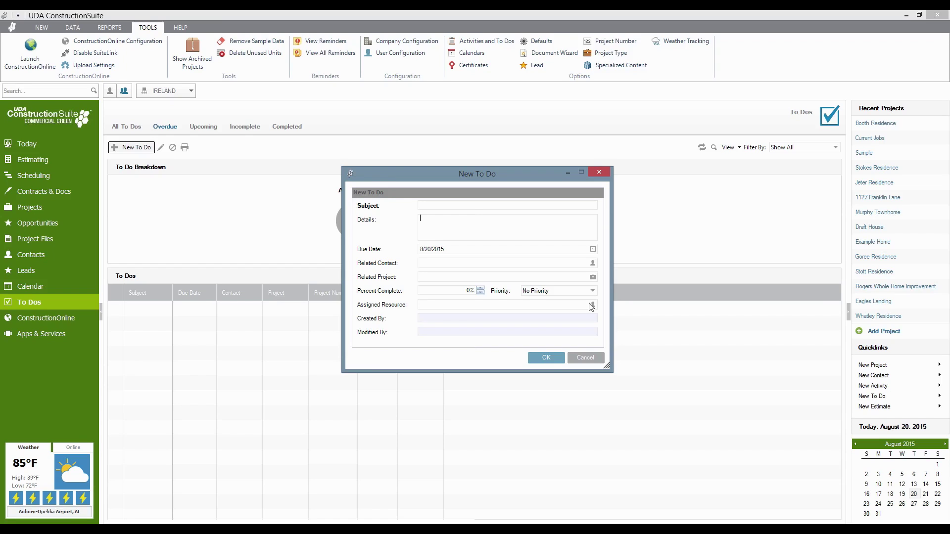
left_click(585, 356)
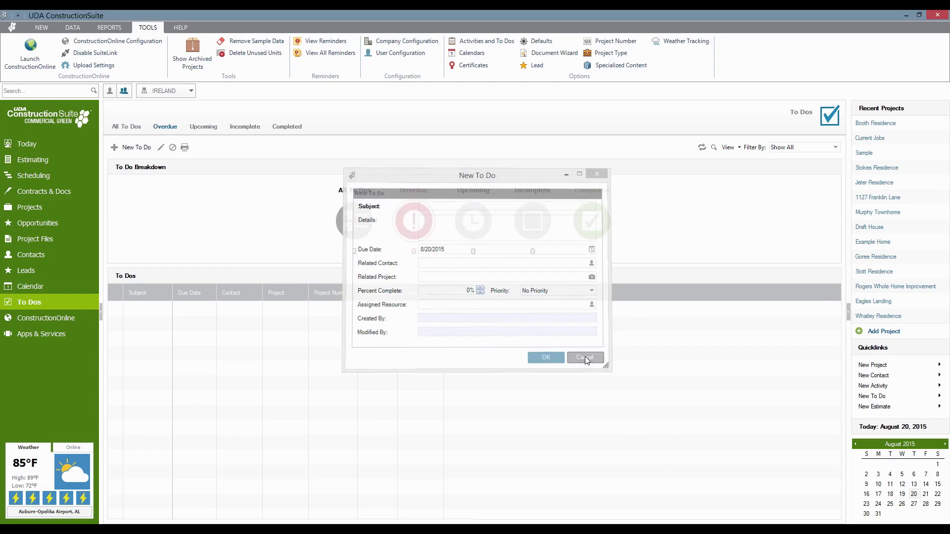
- View the summary of the Sample project and then that of the Booth Residence project
left_click(864, 152)
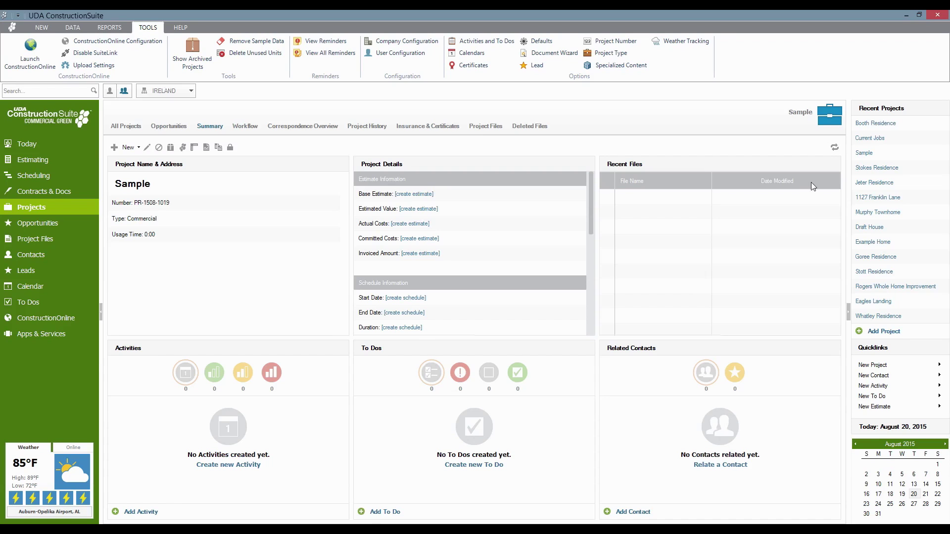
left_click(870, 125)
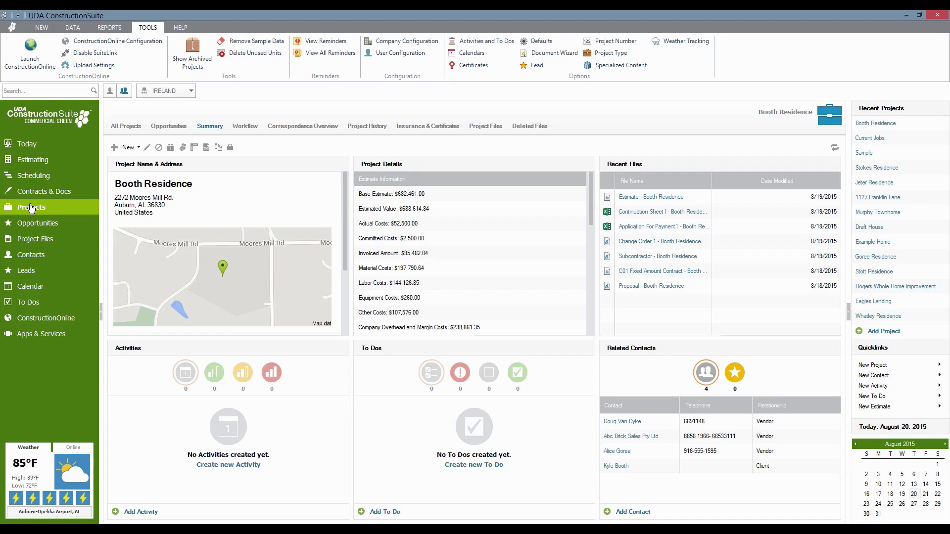
- Go to Scheduling and look through the Commercial, Light Commercial, Remodeling and Residential schedule template folders
left_click(32, 176)
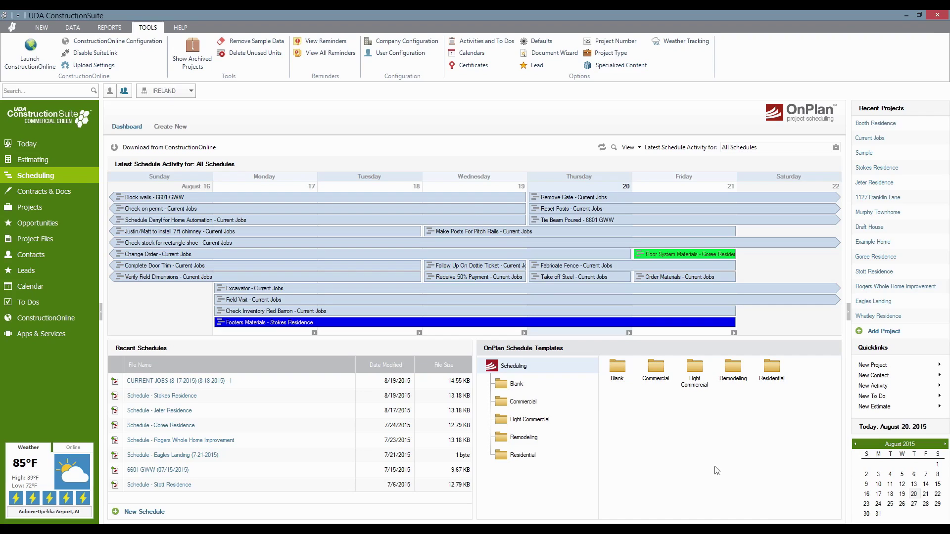
left_click(524, 402)
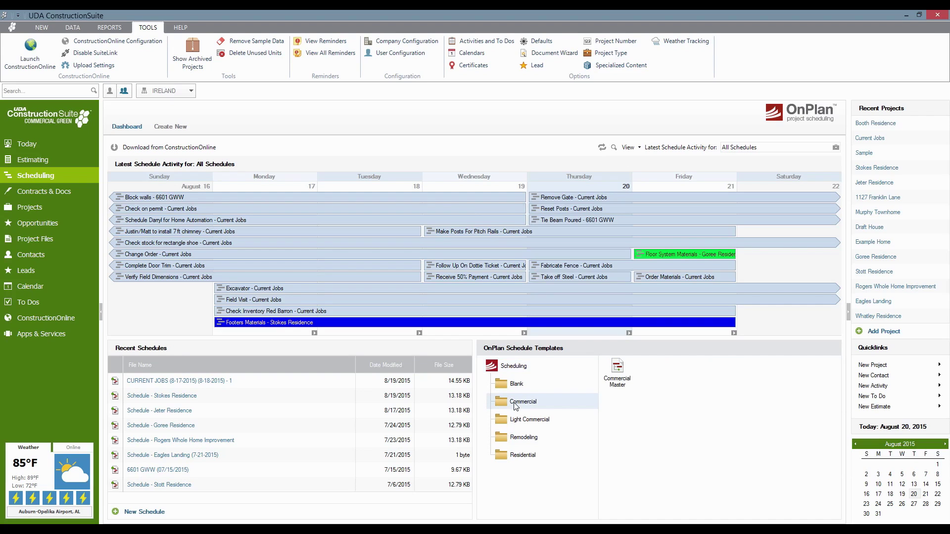
left_click(523, 423)
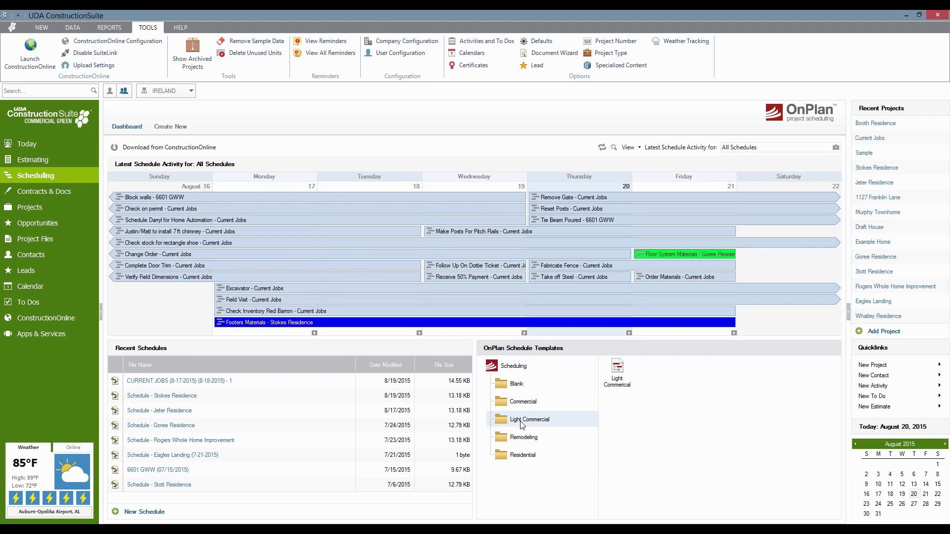
left_click(524, 439)
left_click(523, 459)
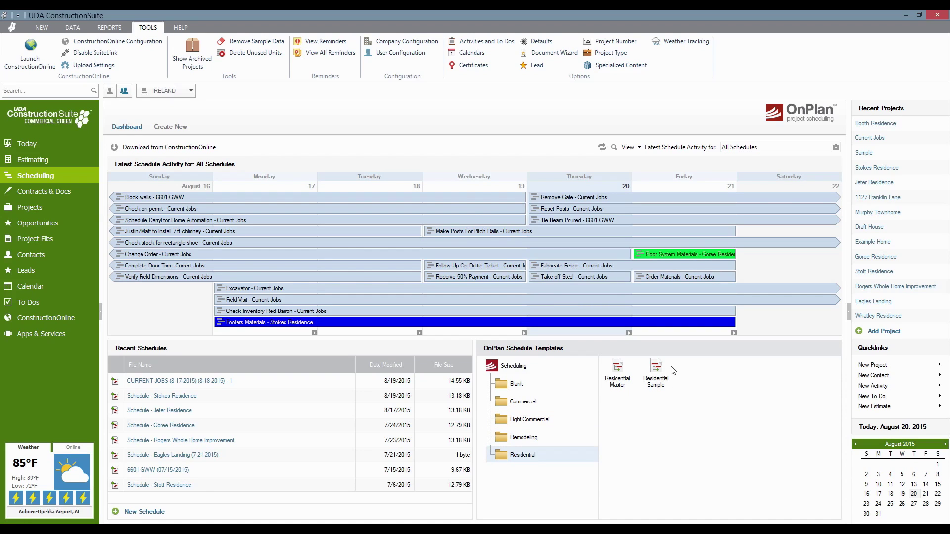
- Open the Remodeling Master schedule template for editing and widen the task table to reveal its remaining columns
left_click(515, 440)
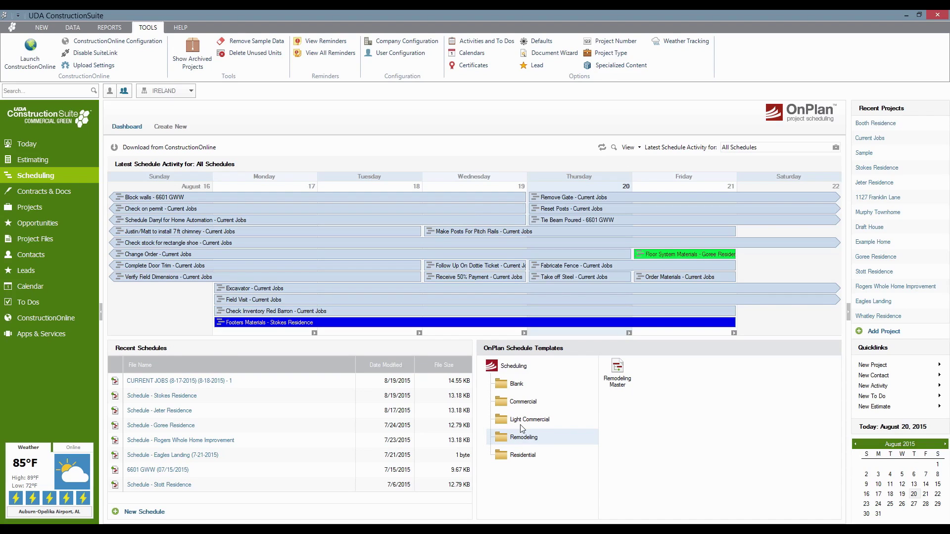
right_click(619, 371)
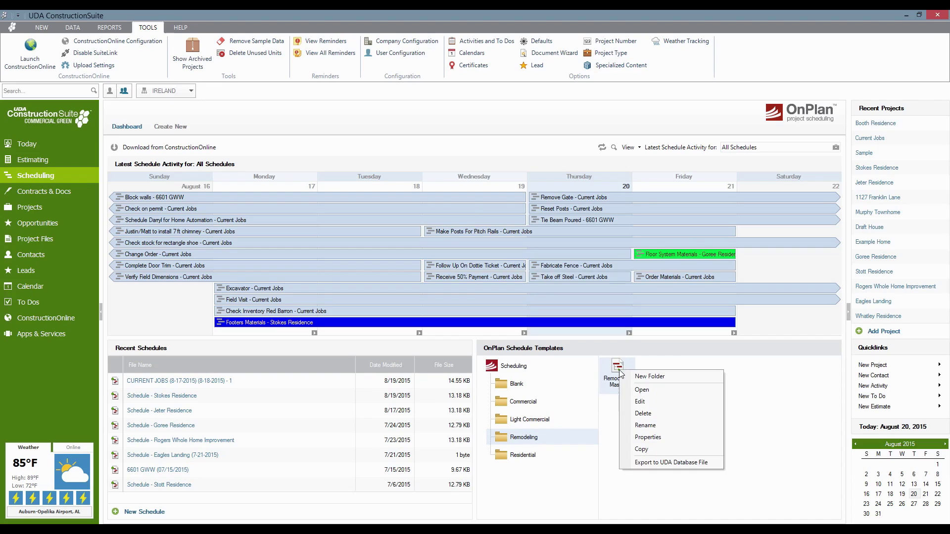
left_click(658, 402)
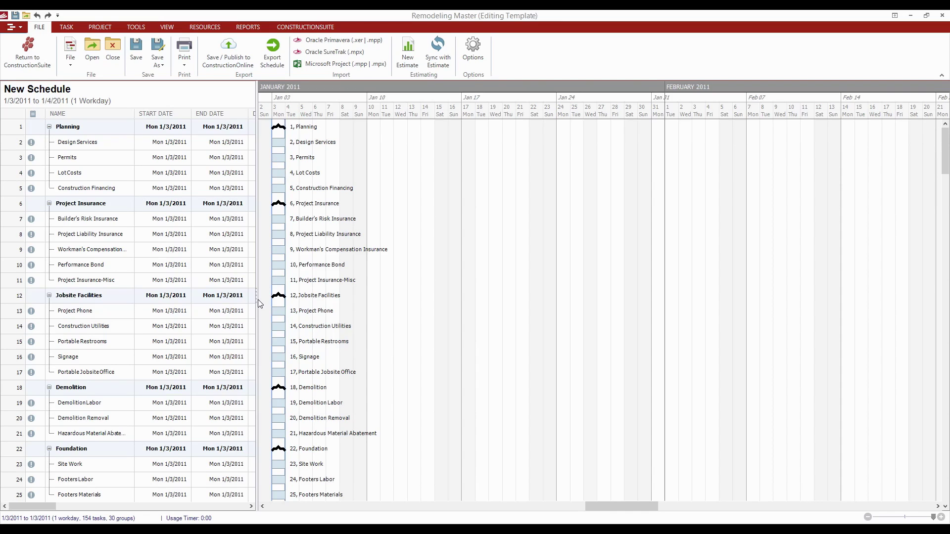
left_click_drag(258, 292, 495, 316)
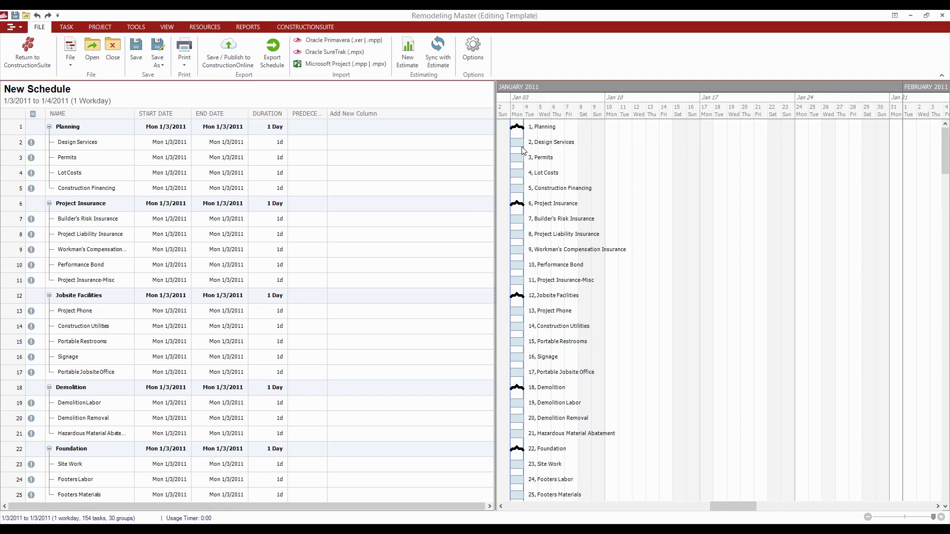
- Set the duration of Design Services to 2 days and of Permits to 4 days
mouse_move(519, 149)
left_click(277, 145)
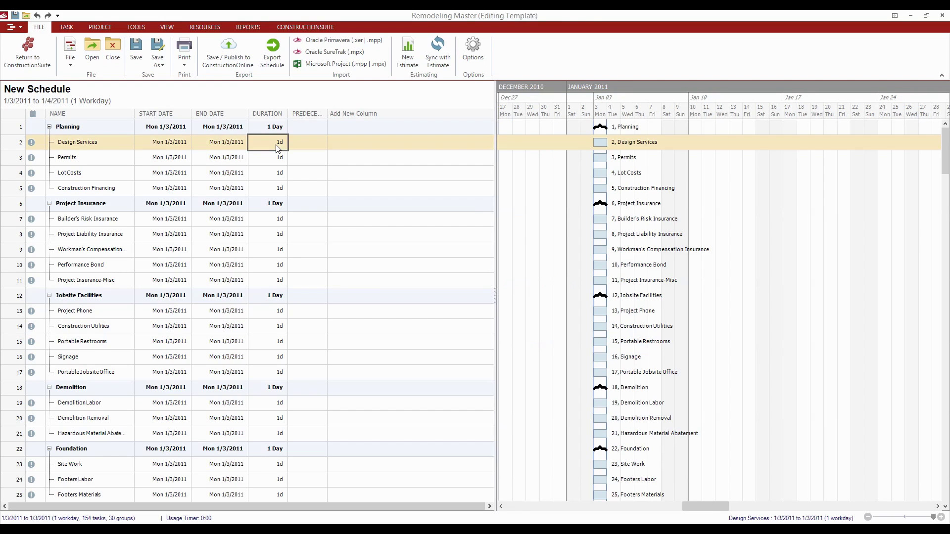
type("2")
key("Return")
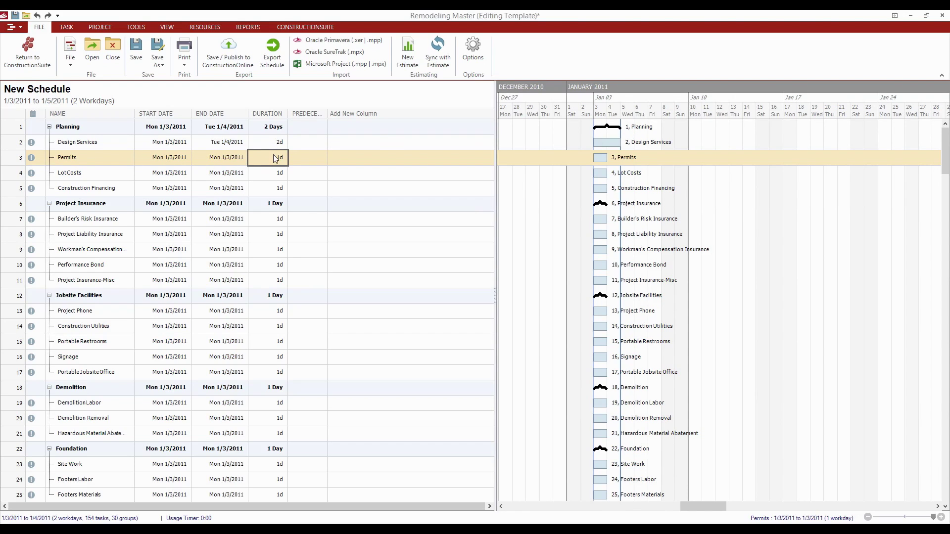
type("4")
key("Return")
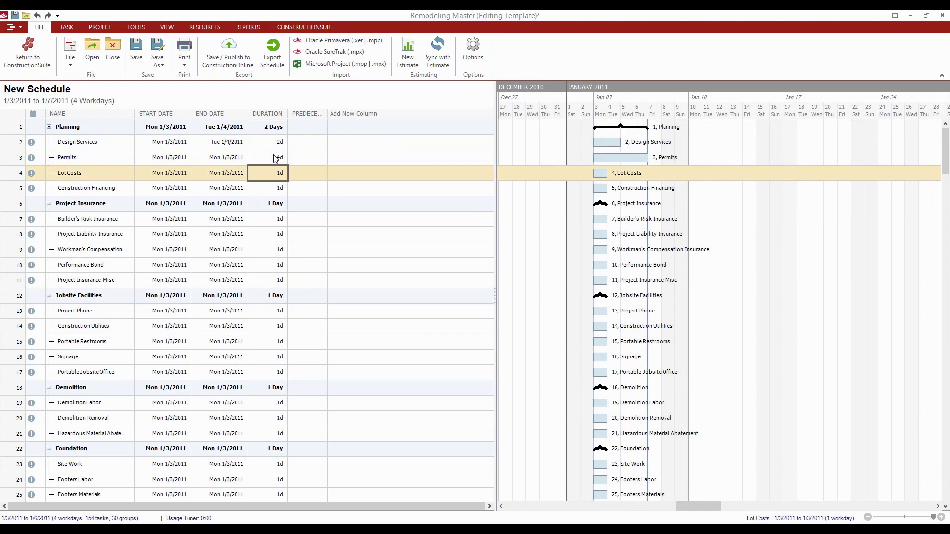
left_click(178, 164)
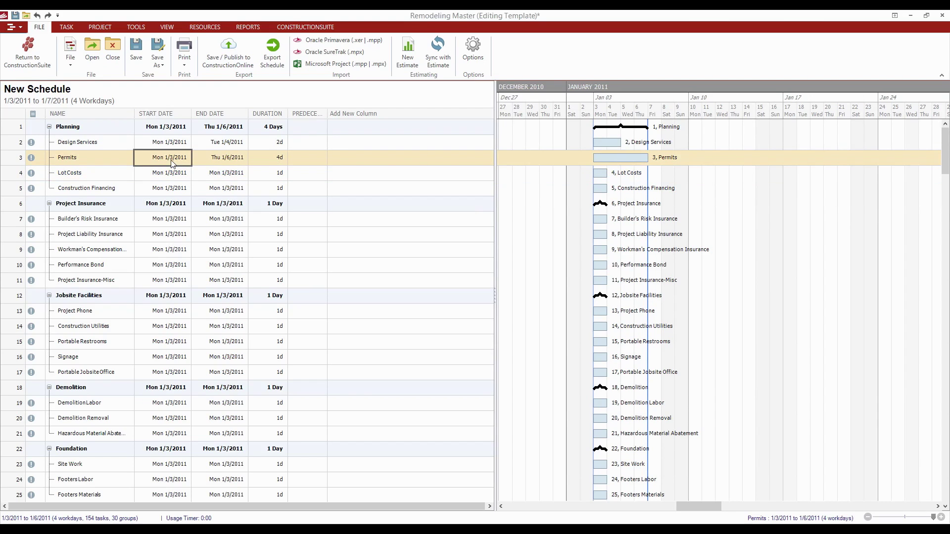
left_click(173, 163)
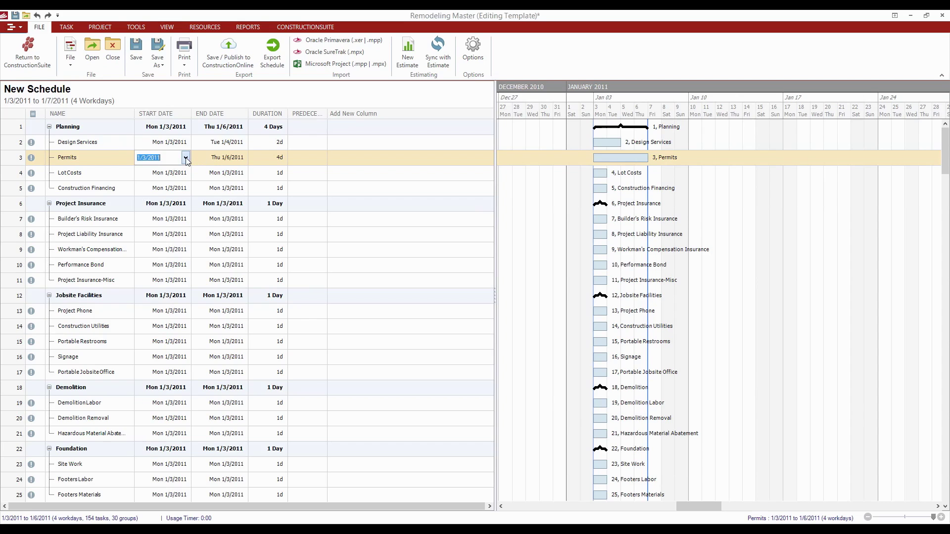
left_click(186, 158)
left_click(161, 197)
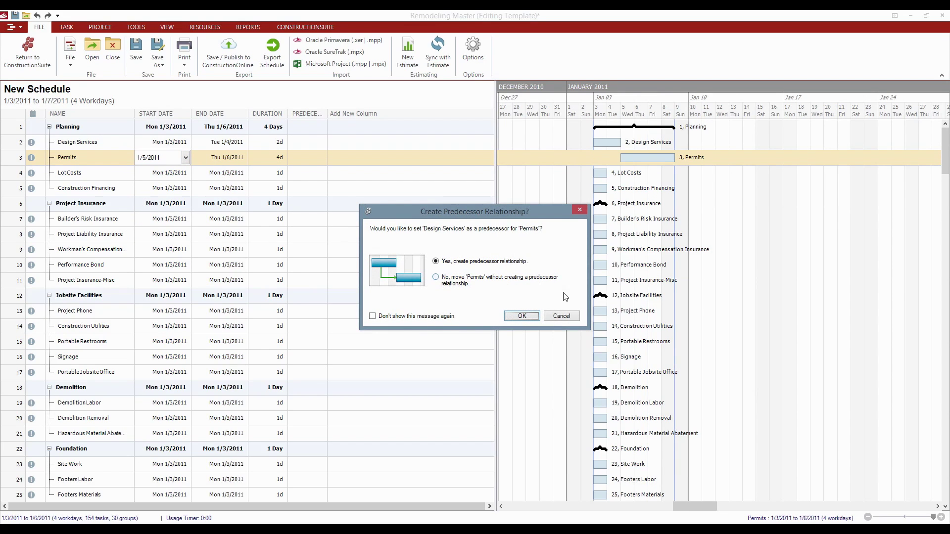
left_click(560, 316)
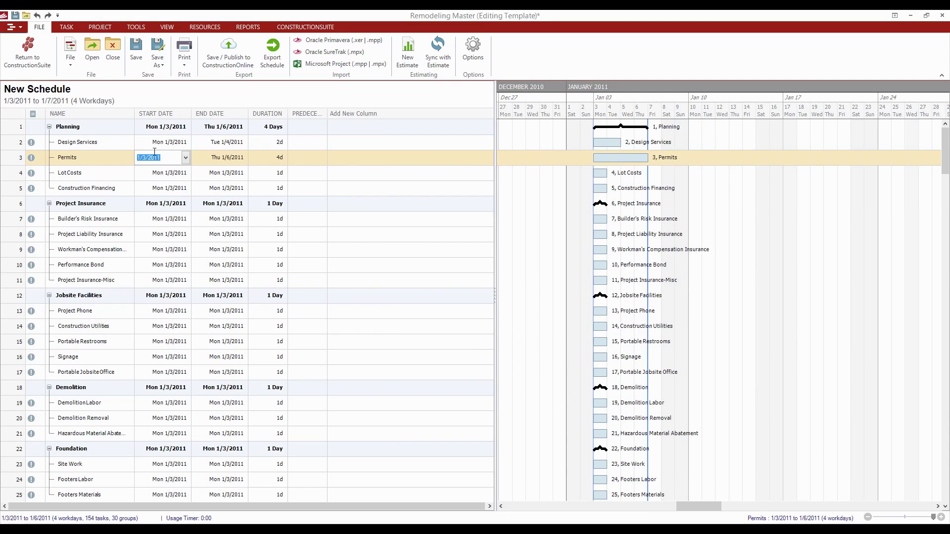
- Set the Permits start date to 1/5/2011 without creating a predecessor relationship
left_click(186, 158)
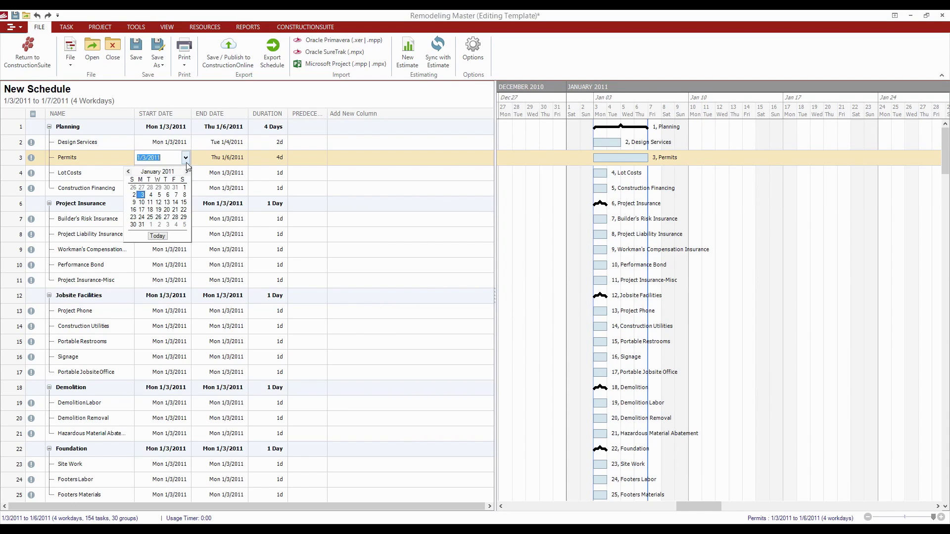
left_click(159, 195)
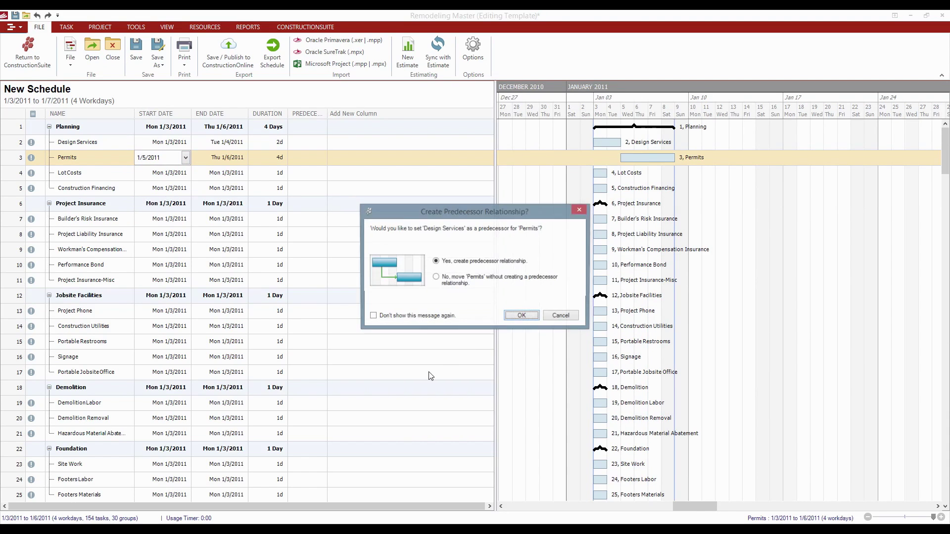
left_click(518, 318)
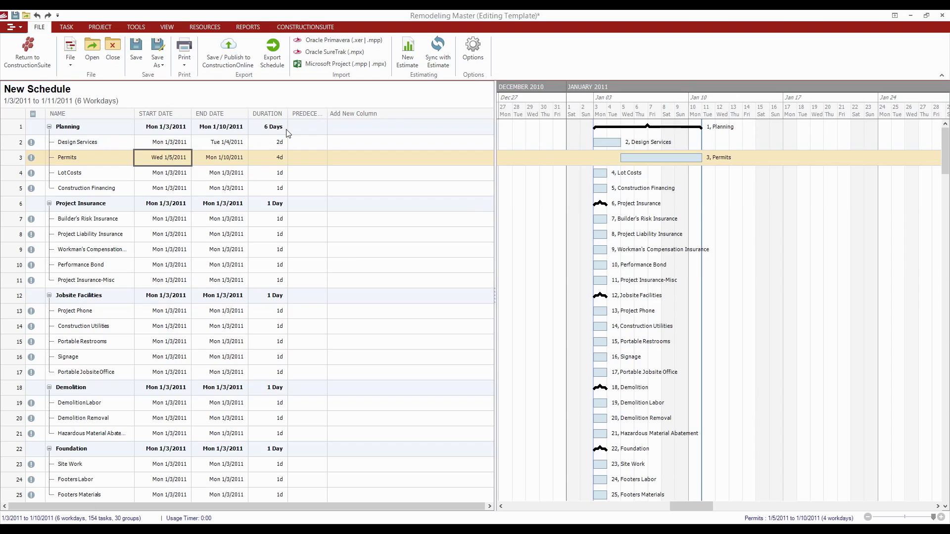
- Rename the Design Services task under Planning as Designs
left_click(609, 172)
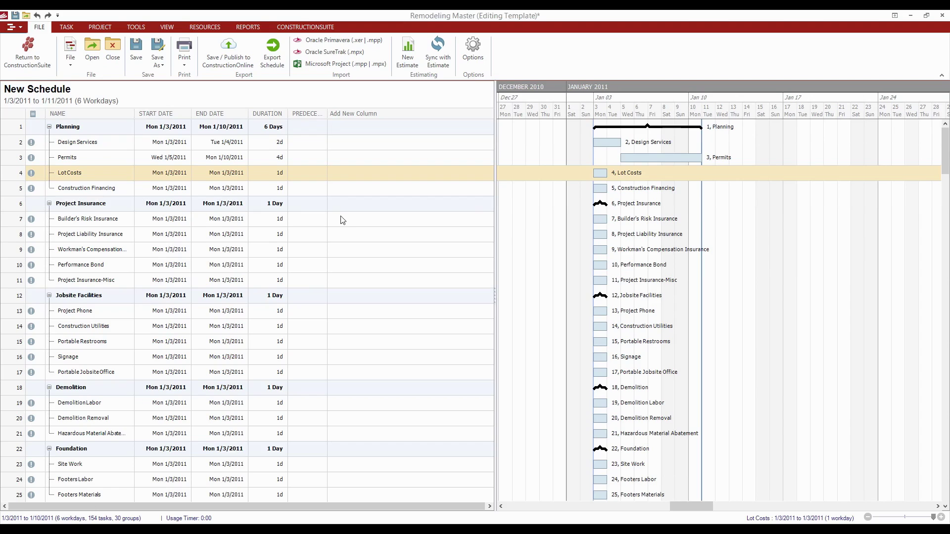
left_click(106, 148)
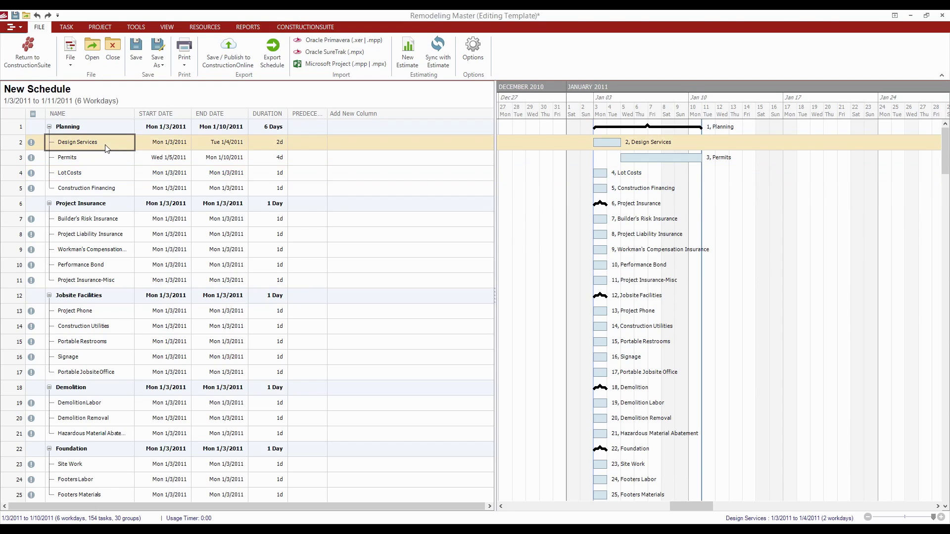
left_click(95, 148)
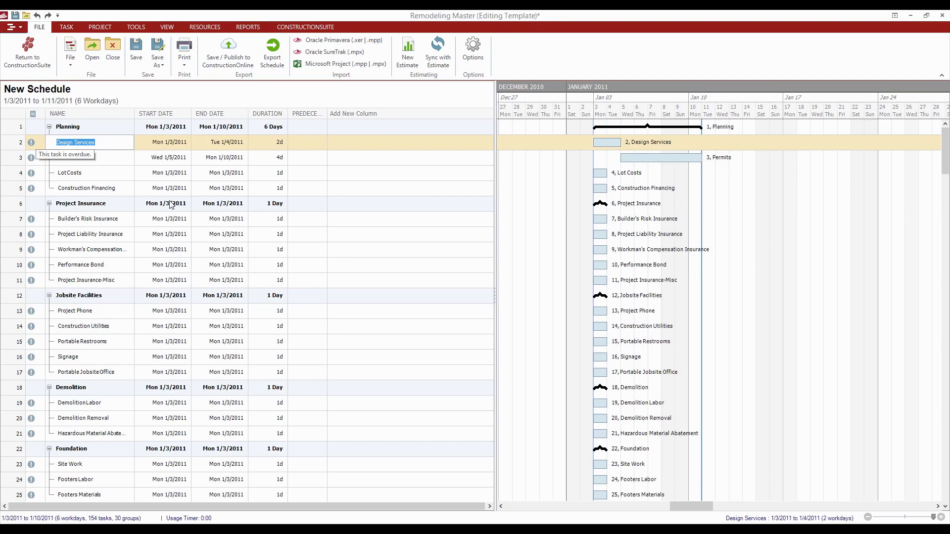
type("Designs")
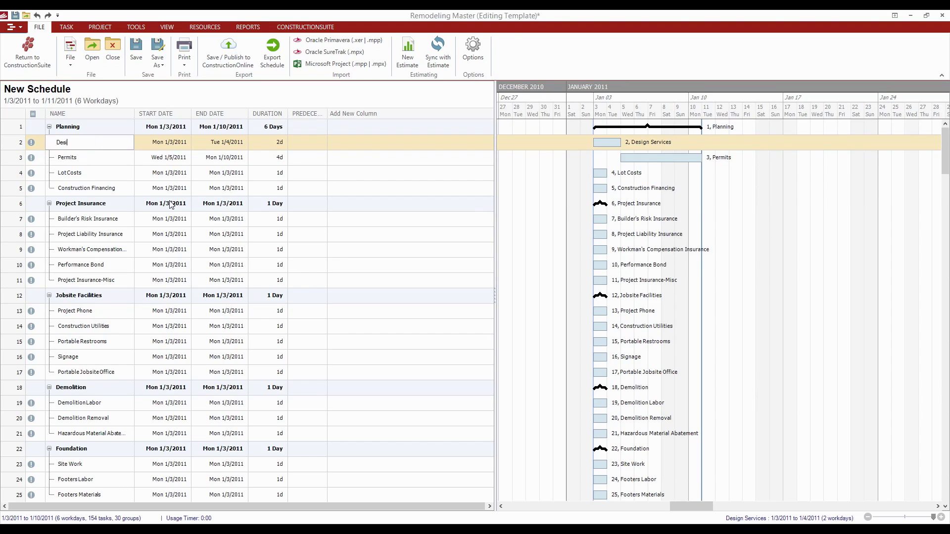
- Examine the Designs task's start date with its date picker, its end date and its duration
left_click(160, 144)
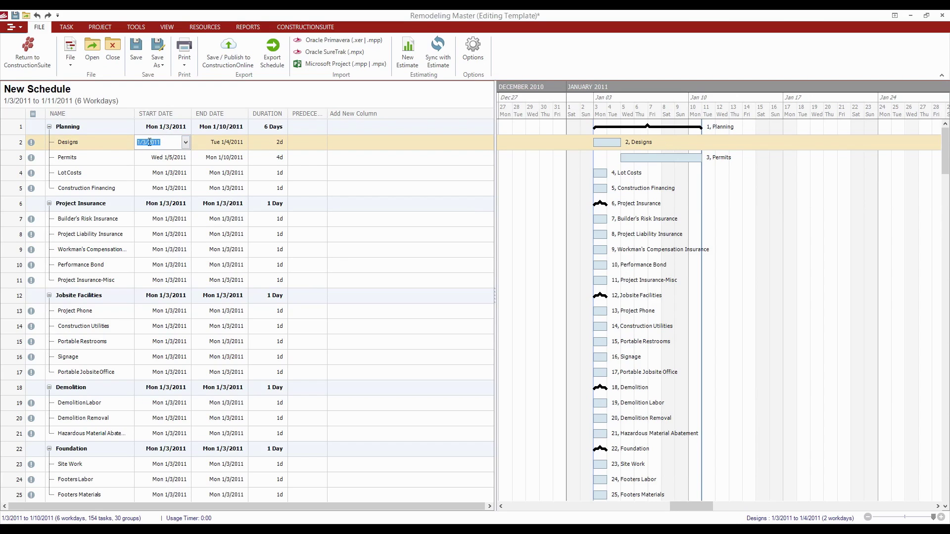
left_click(185, 143)
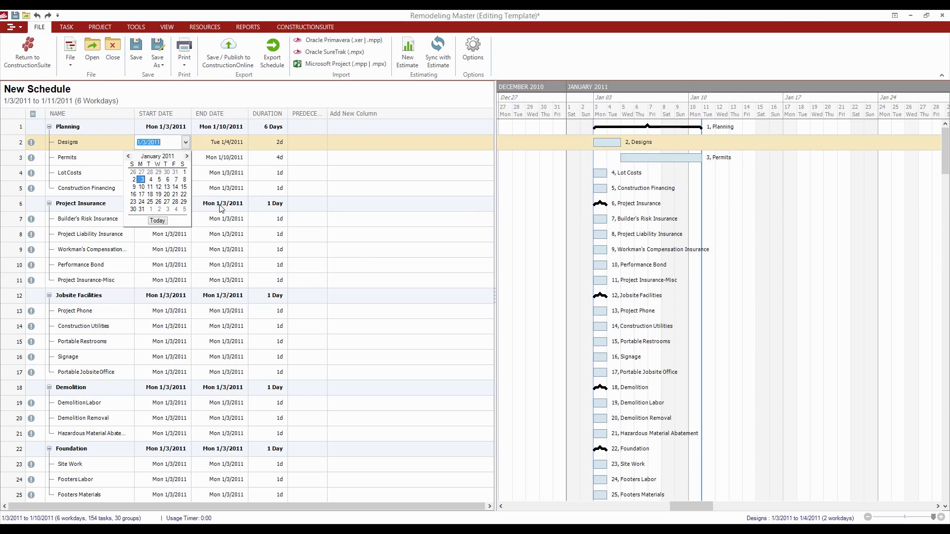
left_click(218, 148)
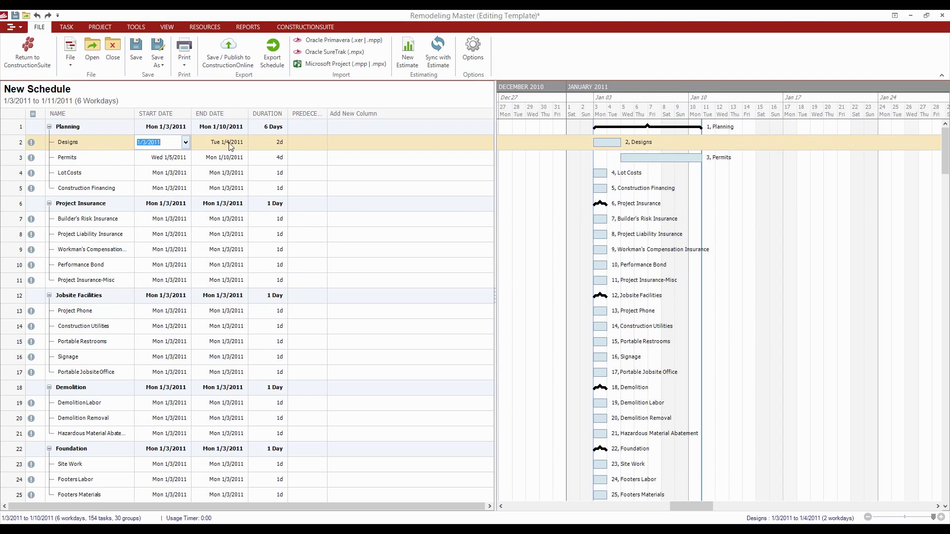
left_click(220, 147)
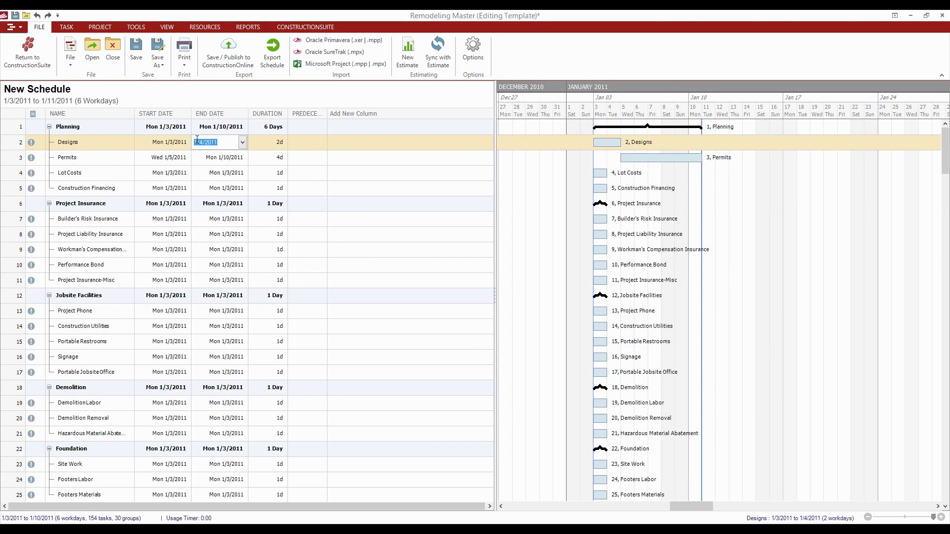
left_click(271, 147)
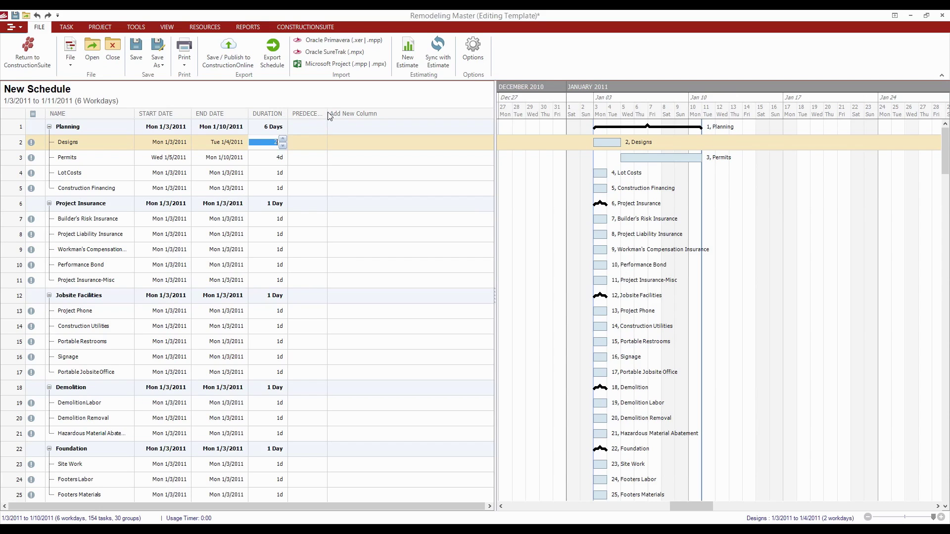
- Widen the Predecessors column and set task 2 (Designs) as the predecessor of Permits
left_click_drag(328, 115, 369, 114)
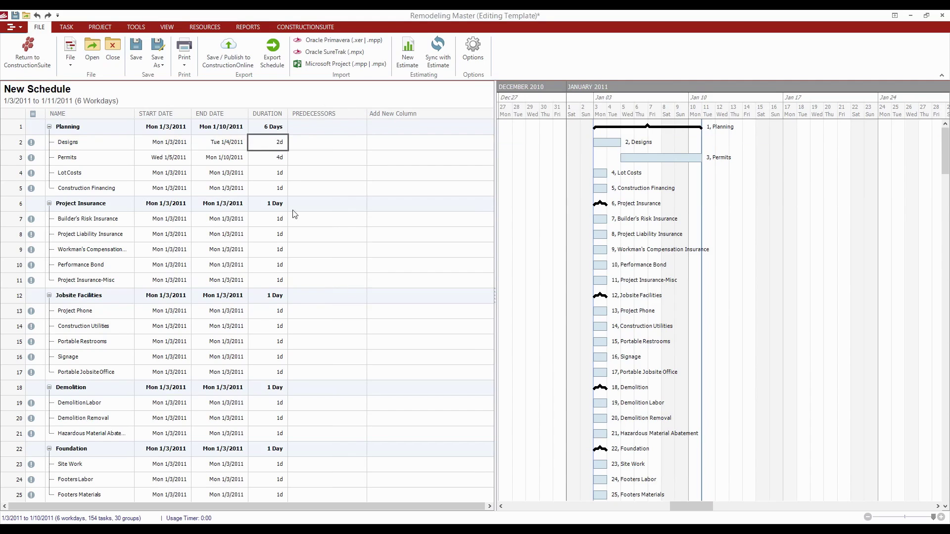
left_click(312, 165)
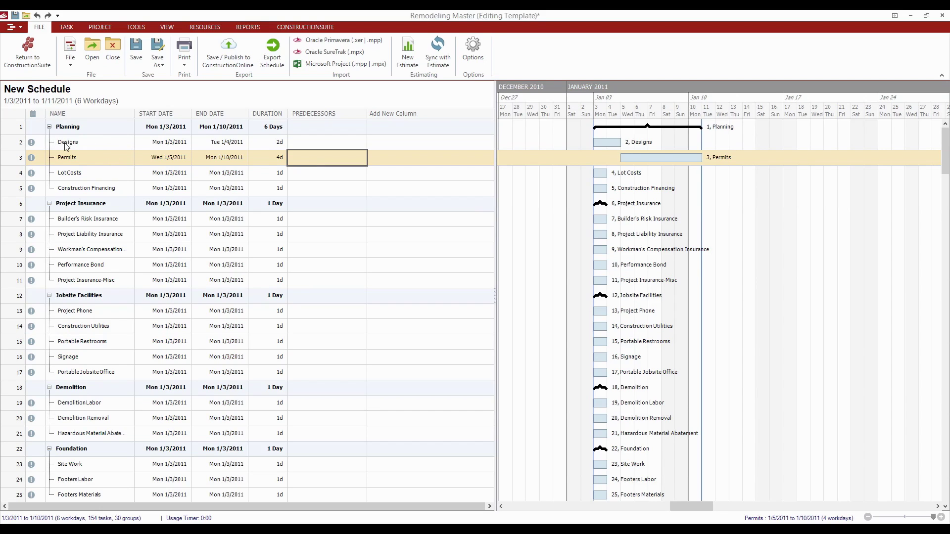
mouse_move(35, 151)
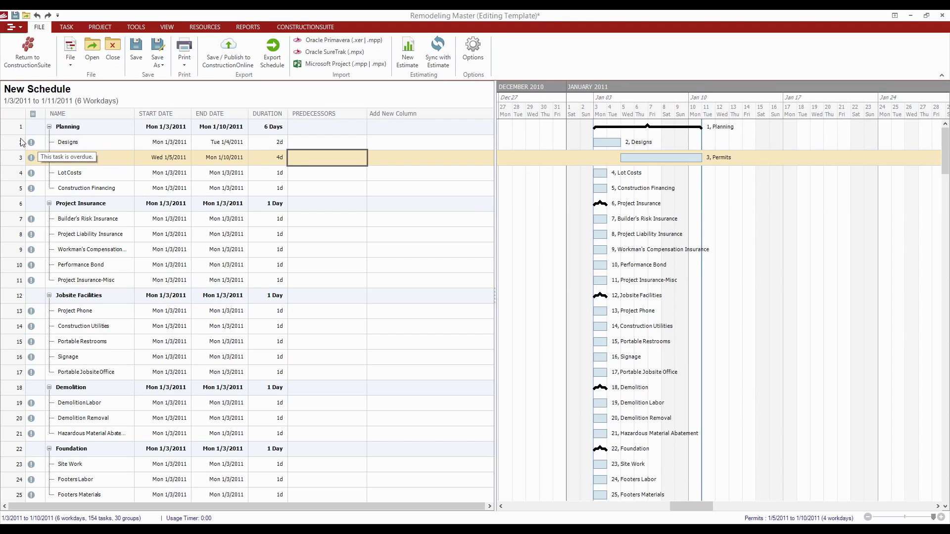
left_click(306, 160)
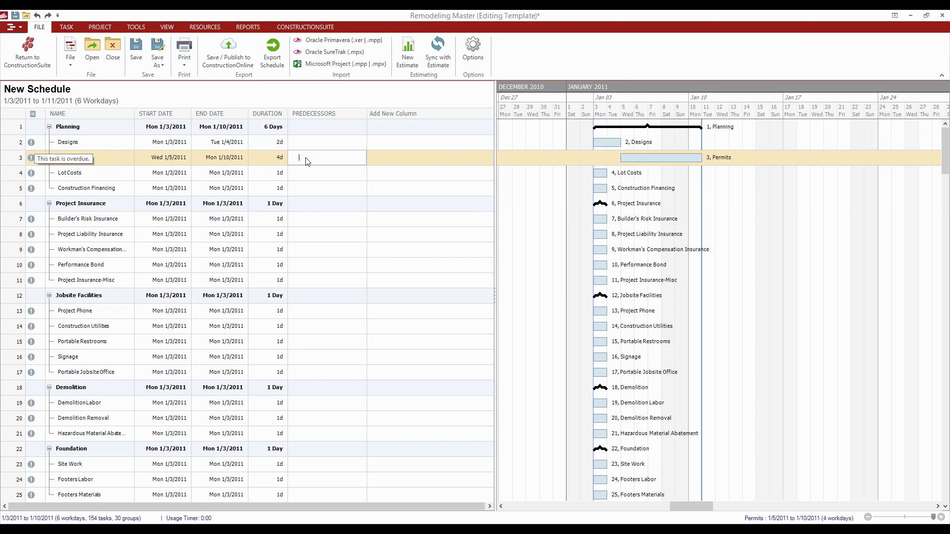
type("2")
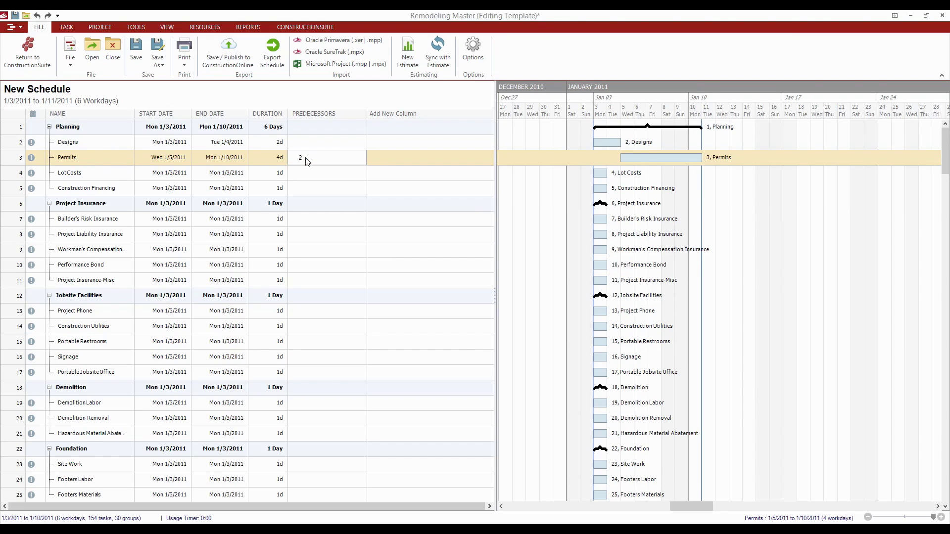
key("Return")
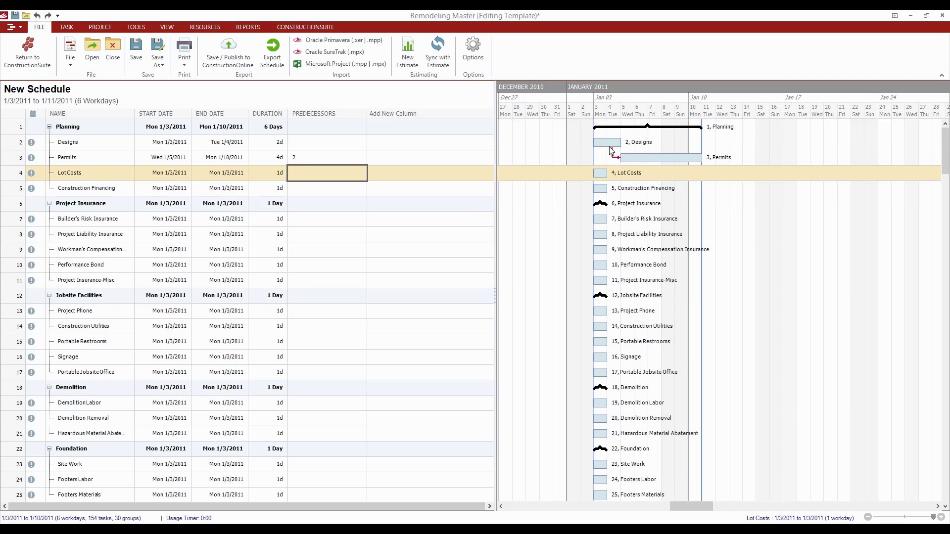
- Set the predecessor of Lot Costs to 3 and of Construction Financing to 4
mouse_move(624, 162)
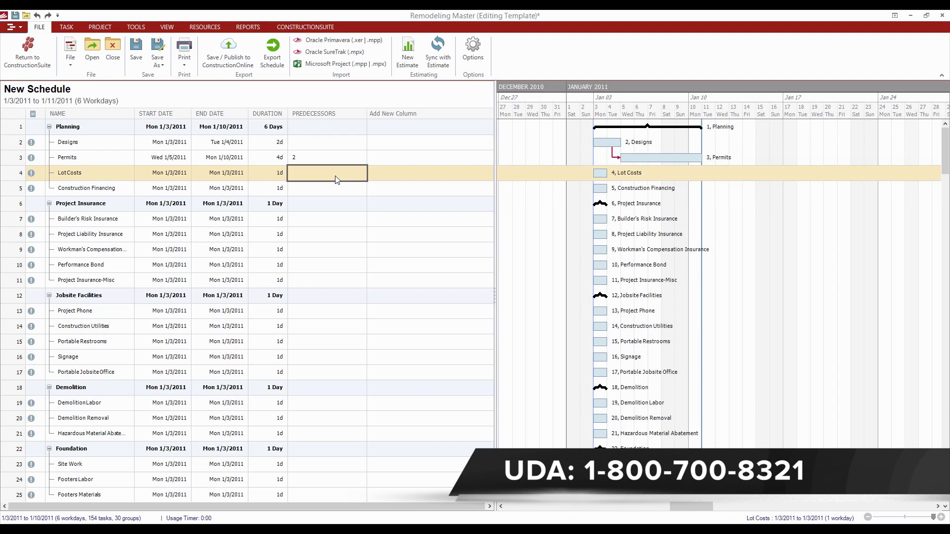
type("3")
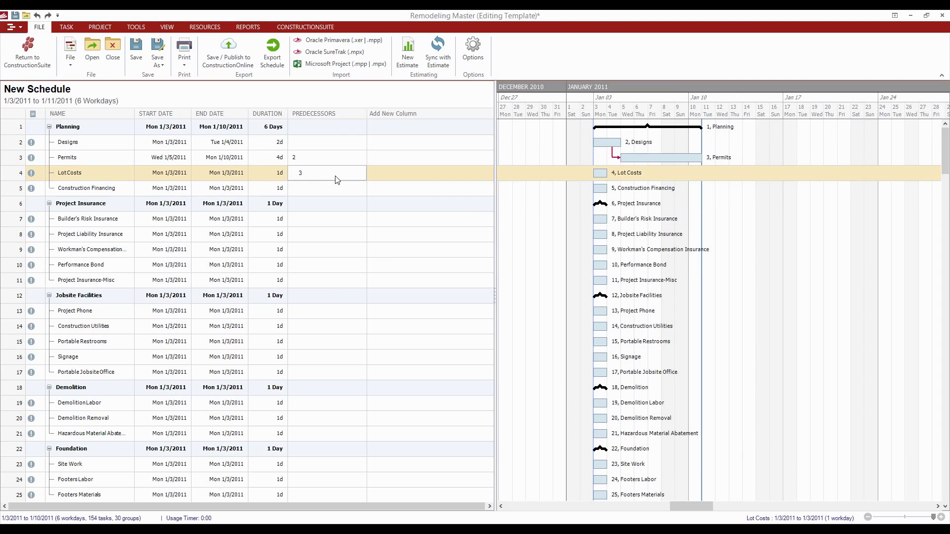
key("Return")
type("4")
key("Return")
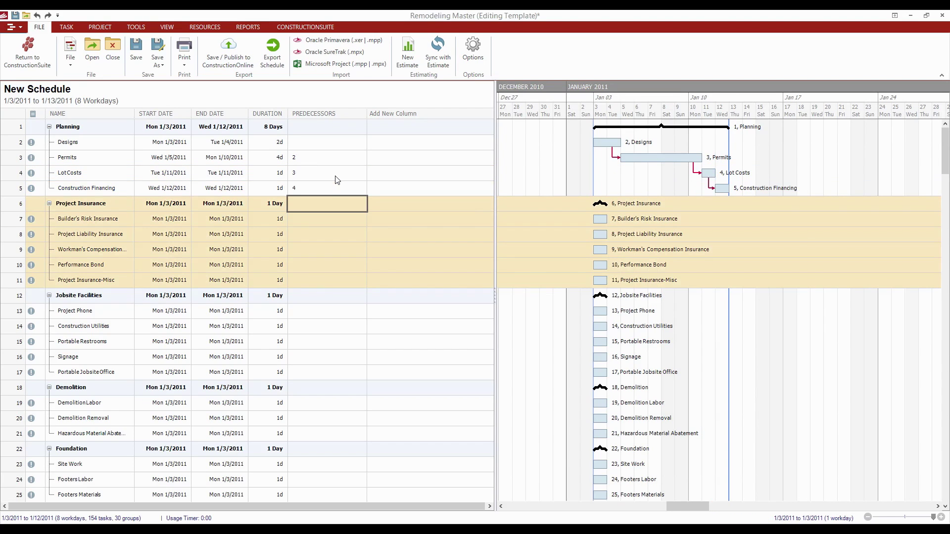
- Set the predecessor of Builder's Risk Insurance to 5 and of Project Liability Insurance to 7
left_click(308, 215)
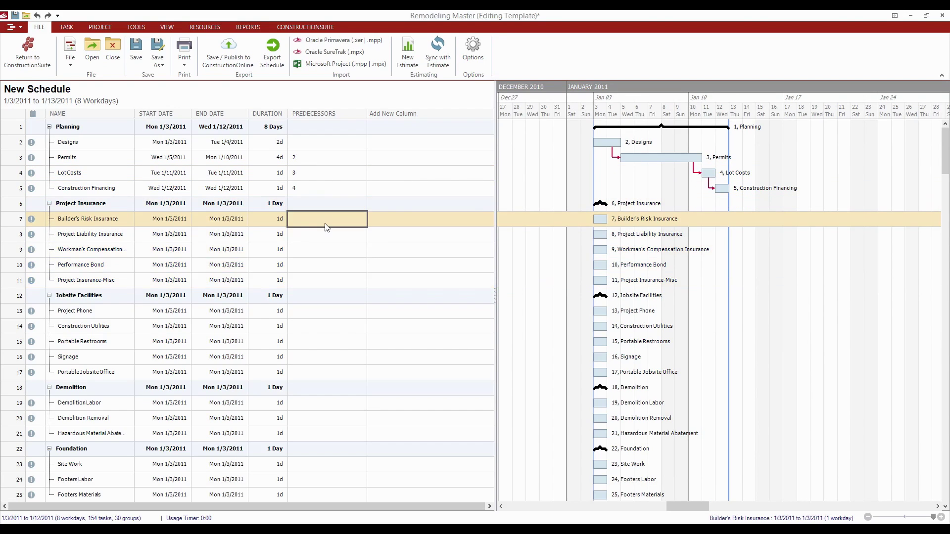
type("5")
key("Return")
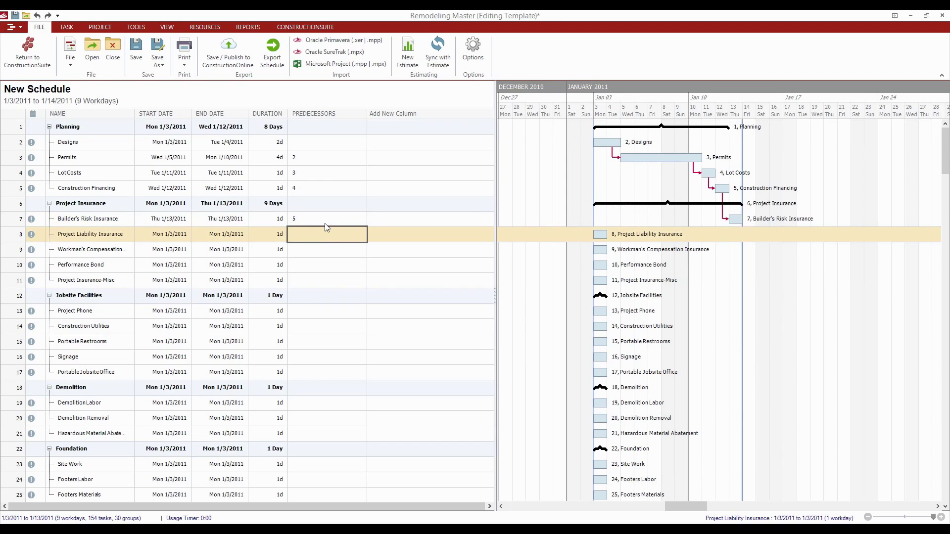
type("7")
key("Return")
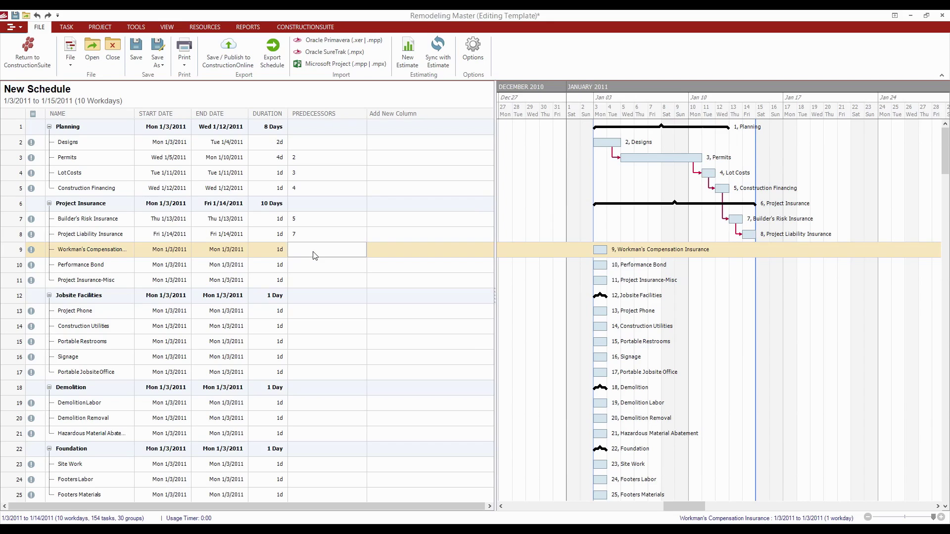
- Set the predecessor of Workman's Compensation Insurance to 8ss and of Performance Bond to 9ff
type("8ss")
key("Return")
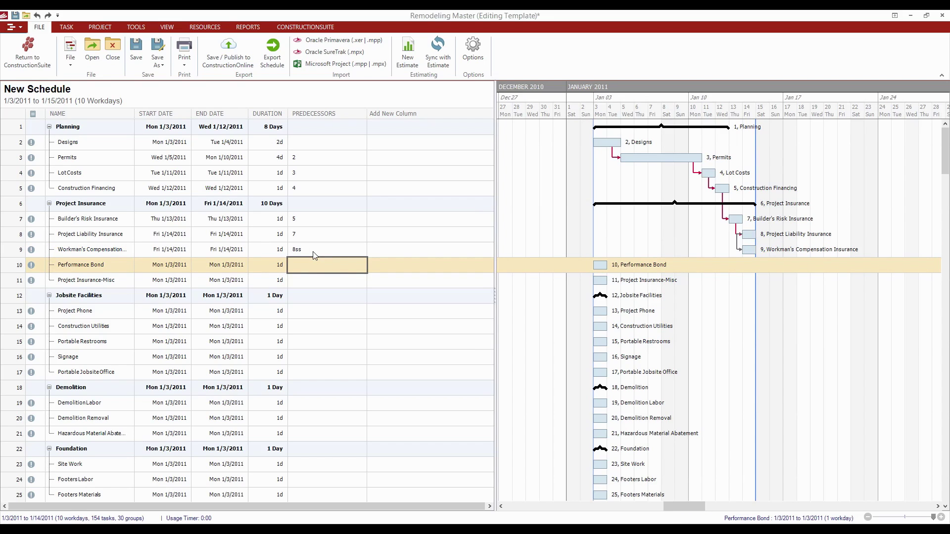
type("9")
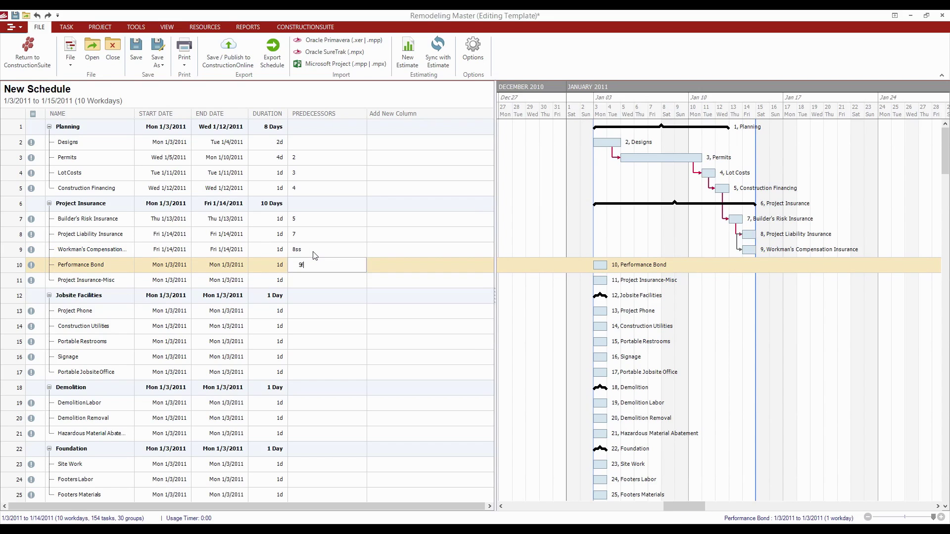
type("ff")
key("Return")
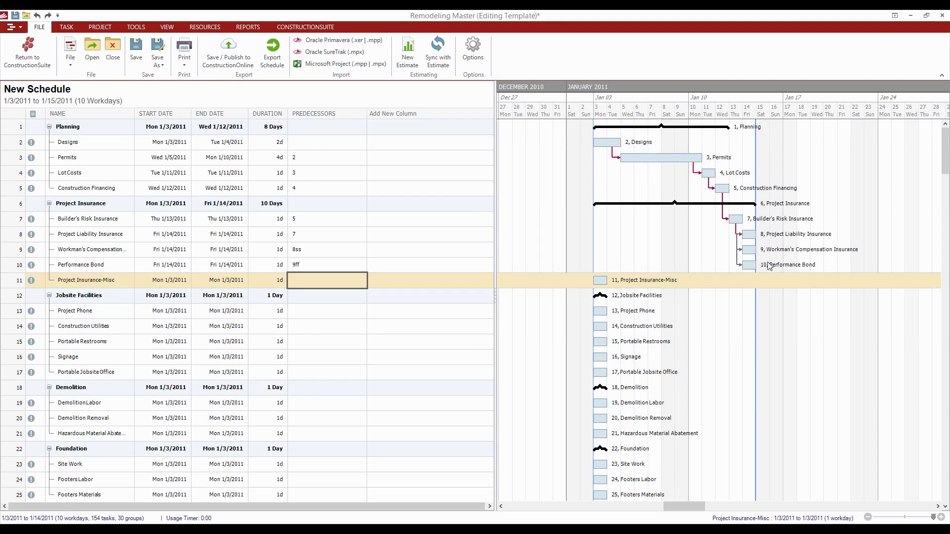
- Save the template and set the predecessor of Project Insurance-Misc to 10
key("ctrl+s")
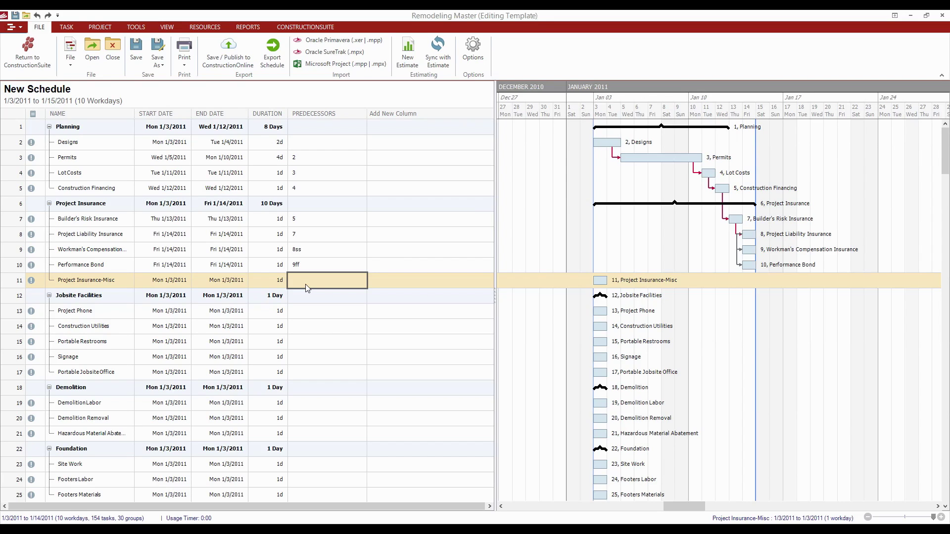
type("10")
key("Return")
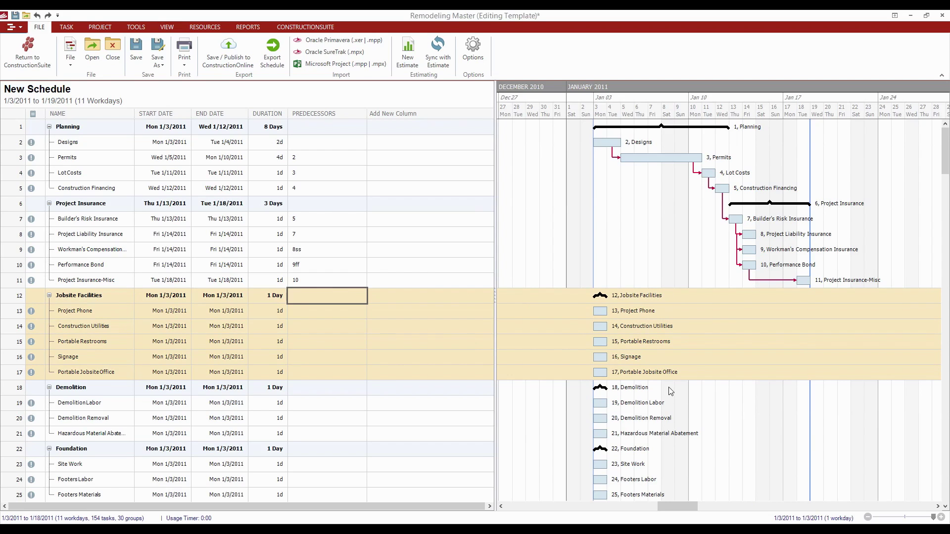
left_click(738, 403)
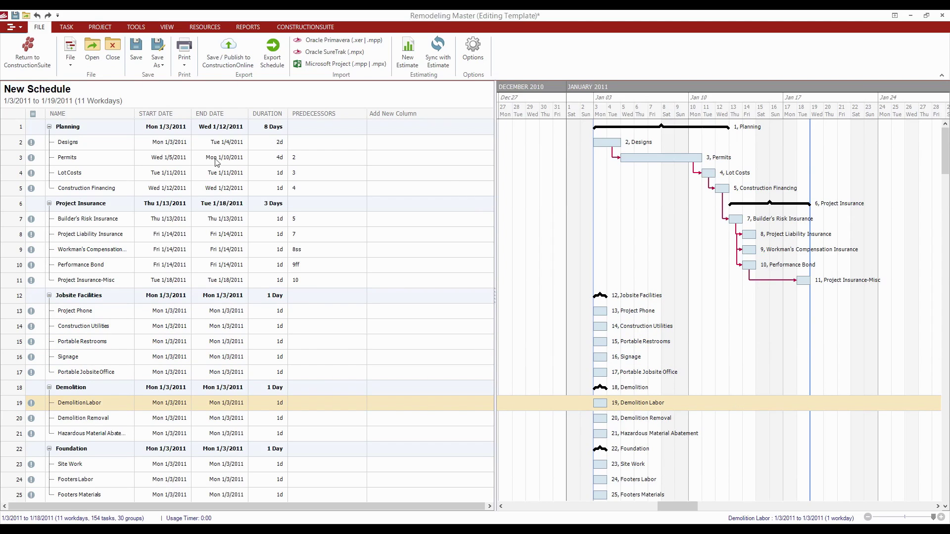
- Set the duration of Project Liability Insurance to 8 days
left_click(270, 235)
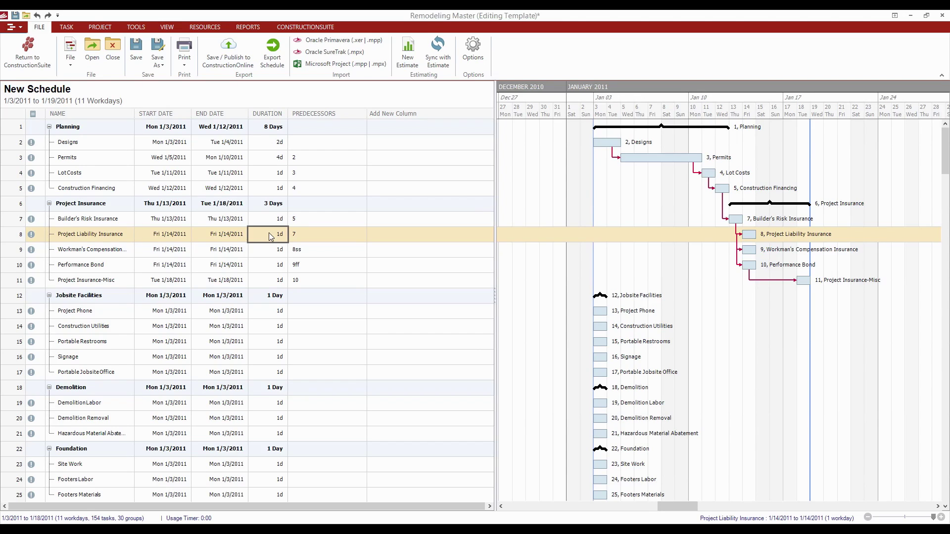
type("8")
key("Return")
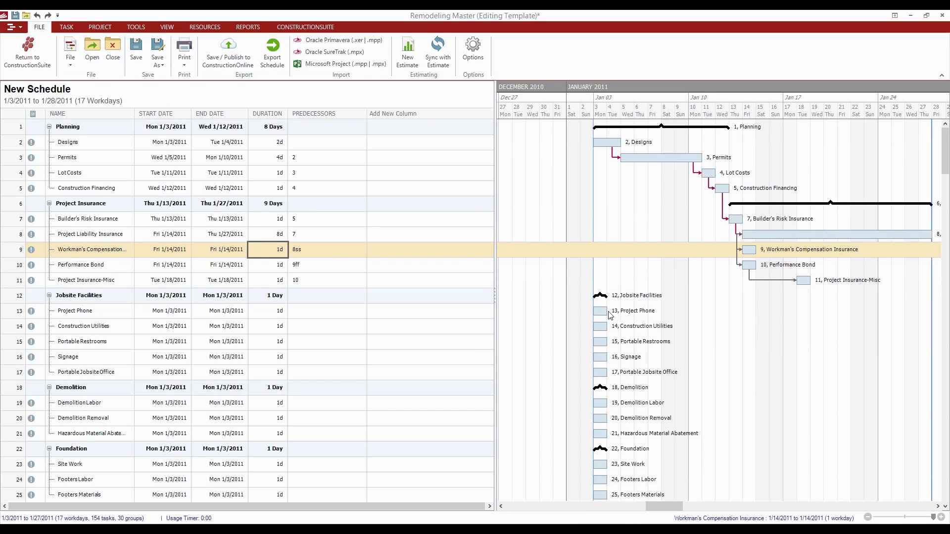
- Move the Project Phone bar on the Gantt chart to 1/14/2011 without creating a predecessor relationship
mouse_move(602, 317)
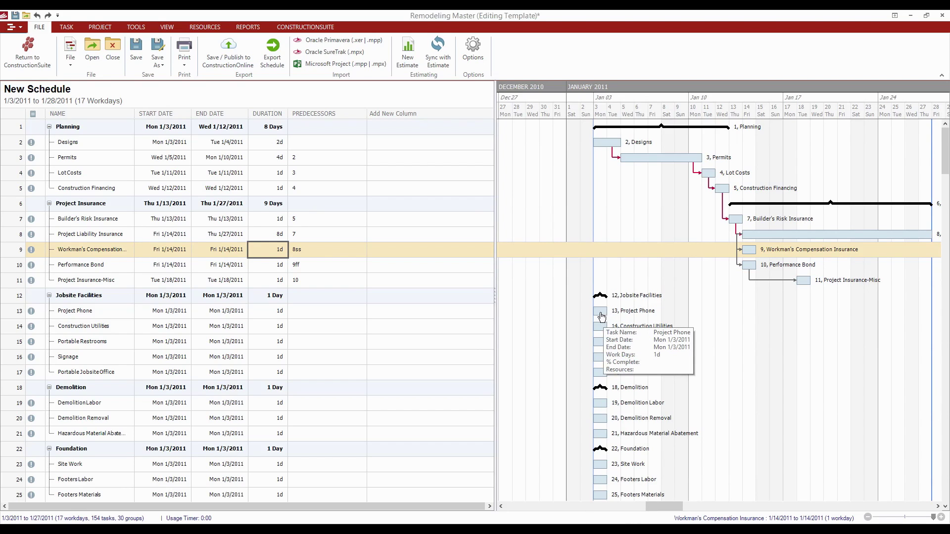
left_click_drag(601, 317, 752, 304)
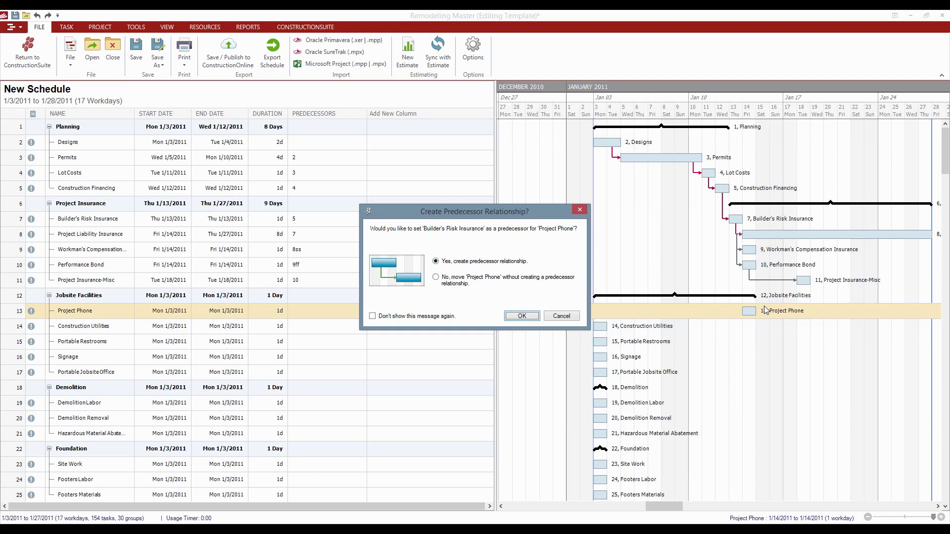
left_click(444, 286)
left_click(521, 316)
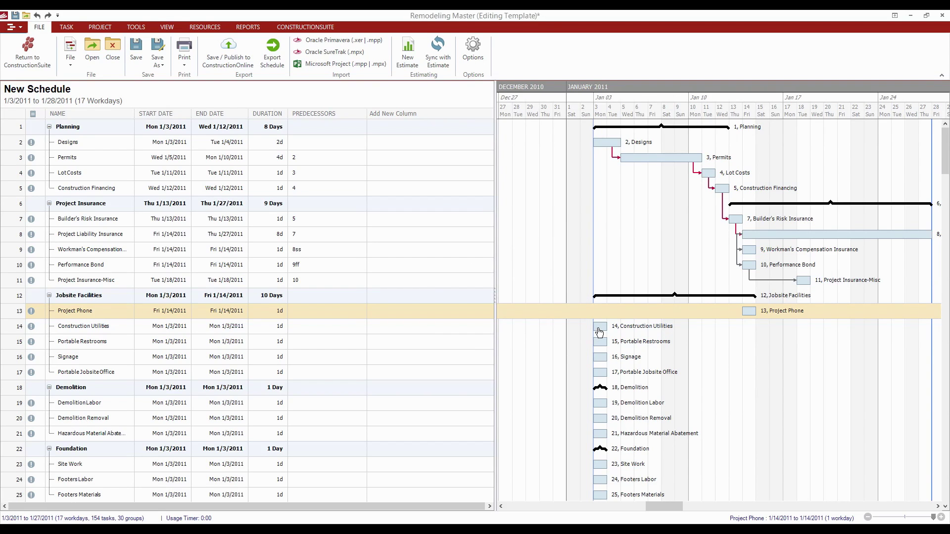
- Move the Gantt bars of Construction Utilities to 1/18/2011 and Portable Restrooms to 1/19/2011, creating predecessor relationships with tasks 13 and 14 respectively
left_click_drag(599, 332, 802, 328)
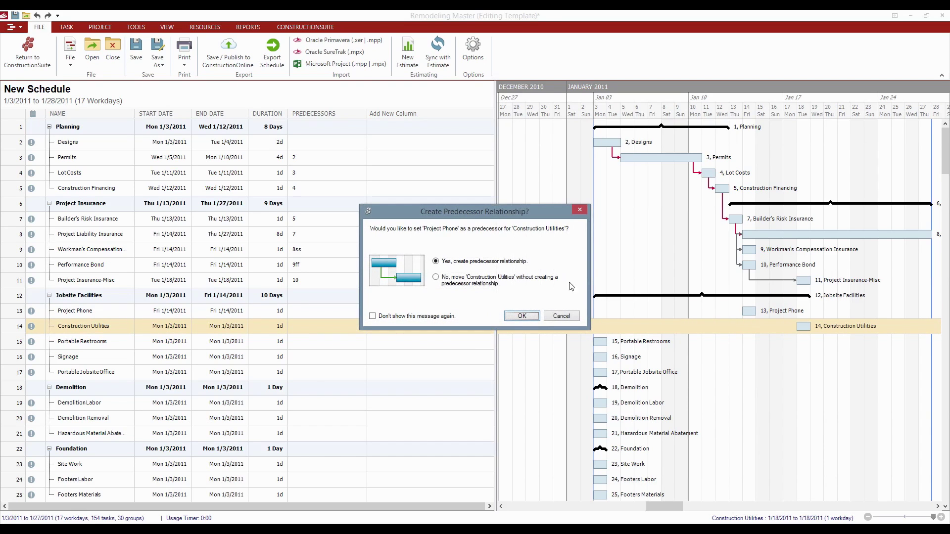
left_click(522, 316)
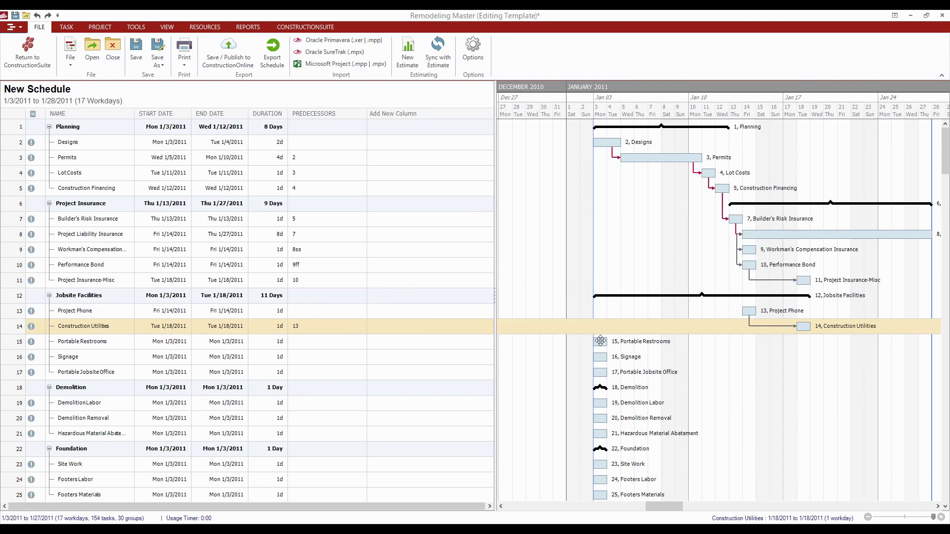
left_click_drag(600, 341, 819, 341)
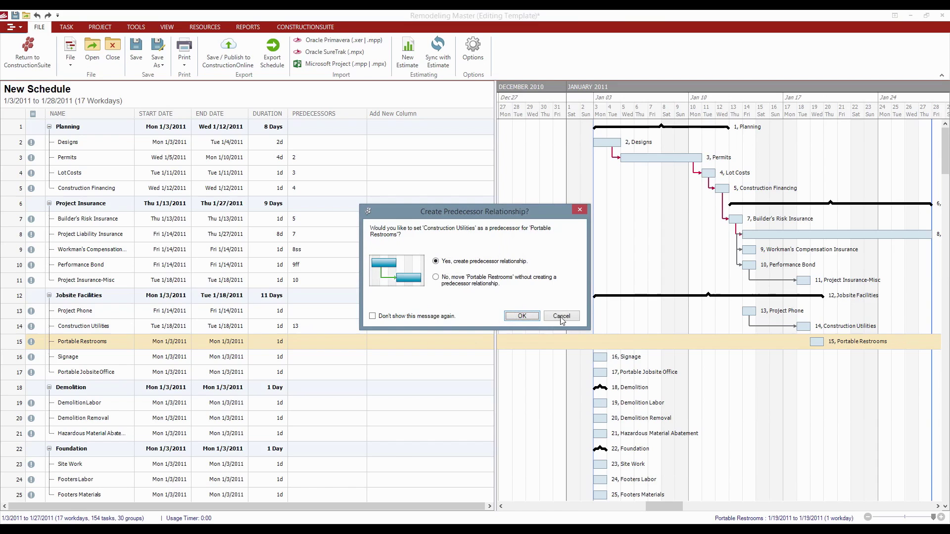
left_click(522, 316)
- Move the Signage bar to 1/19/2011 with Construction Utilities as its predecessor and extend it to 4 days, ending 1/24/2011
left_click_drag(591, 364, 764, 394)
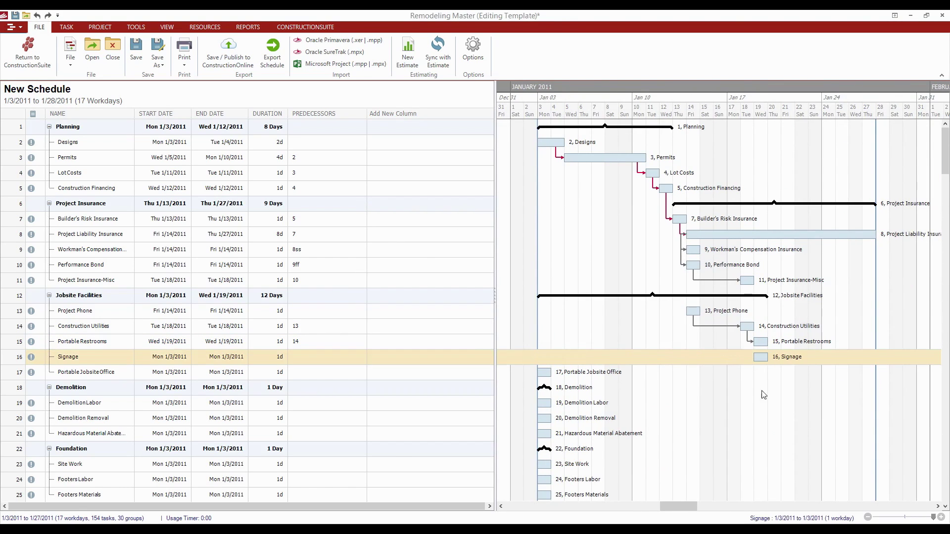
left_click(523, 317)
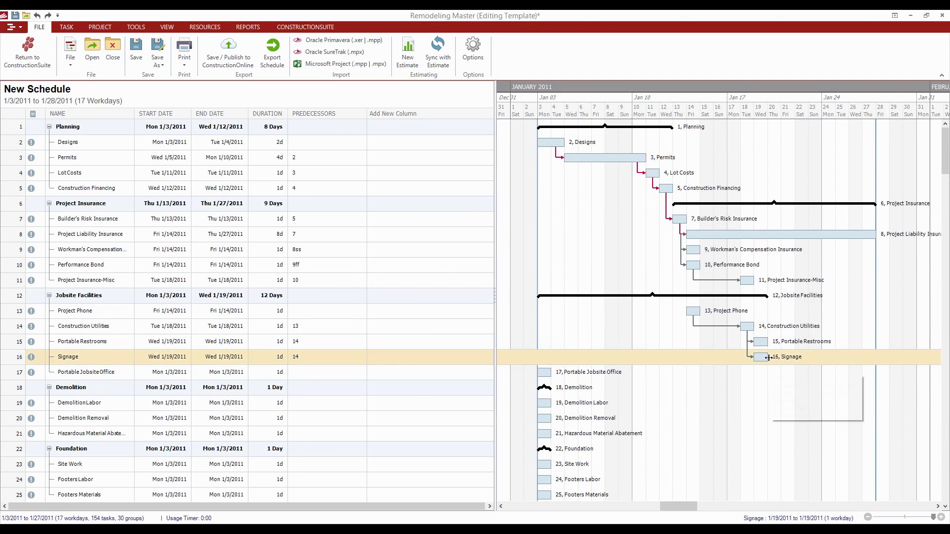
left_click_drag(767, 357, 835, 356)
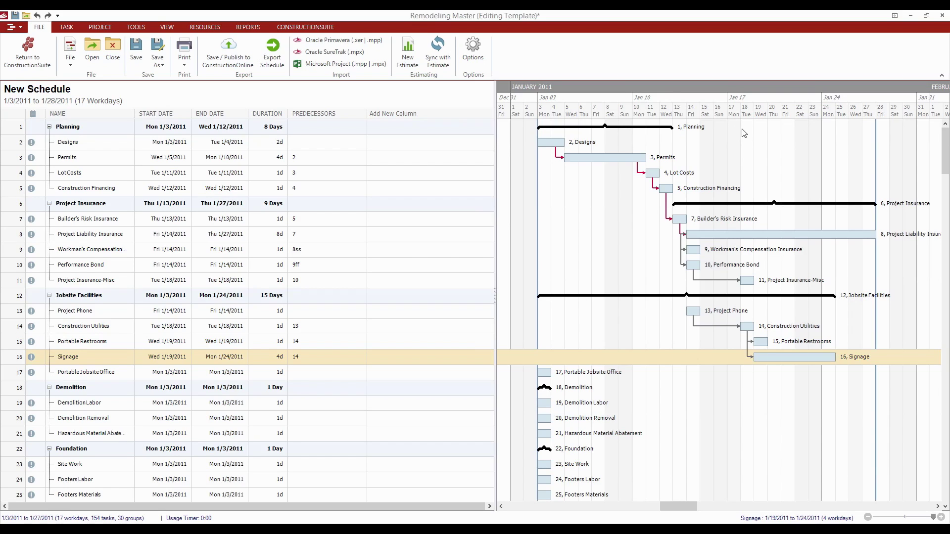
- Examine the schedule options for workdays and the holiday lists of Australia, Canada and the United States
left_click(472, 48)
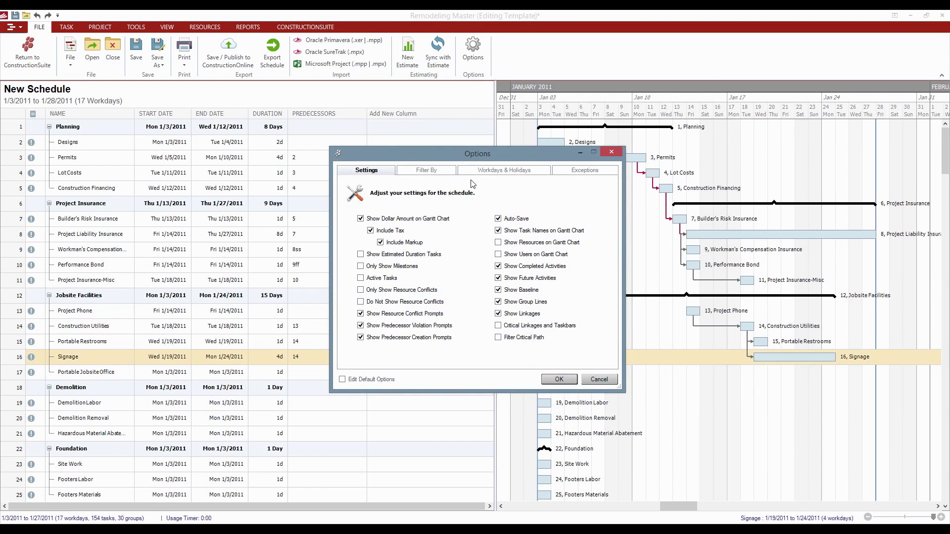
left_click(509, 171)
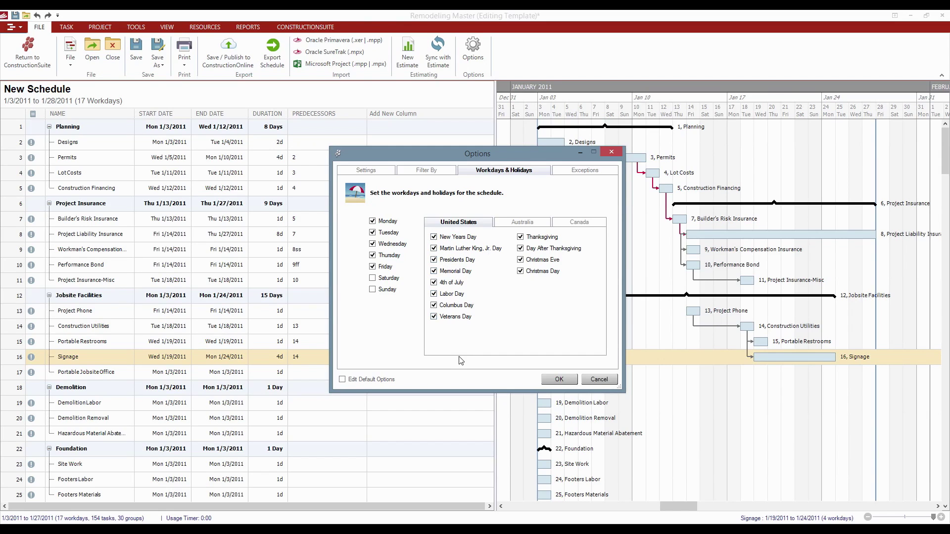
left_click(507, 224)
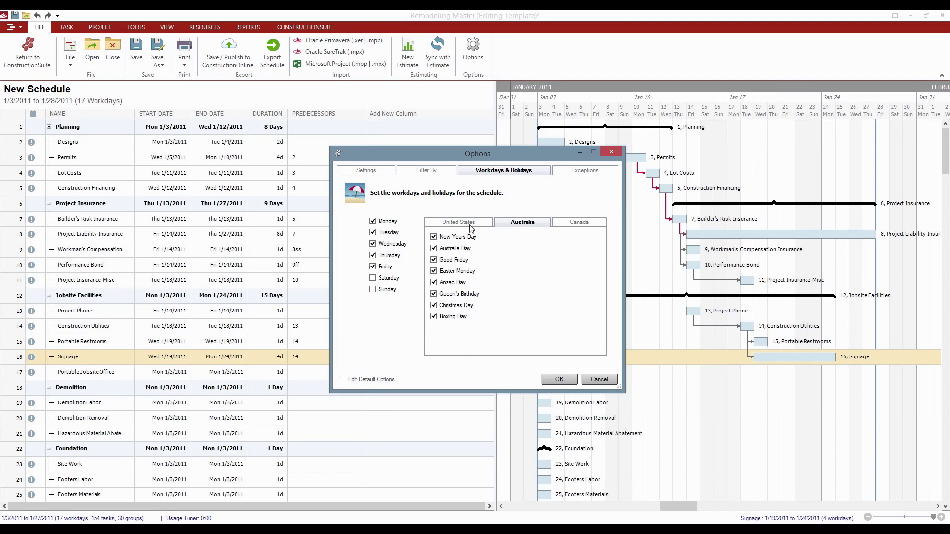
left_click(579, 223)
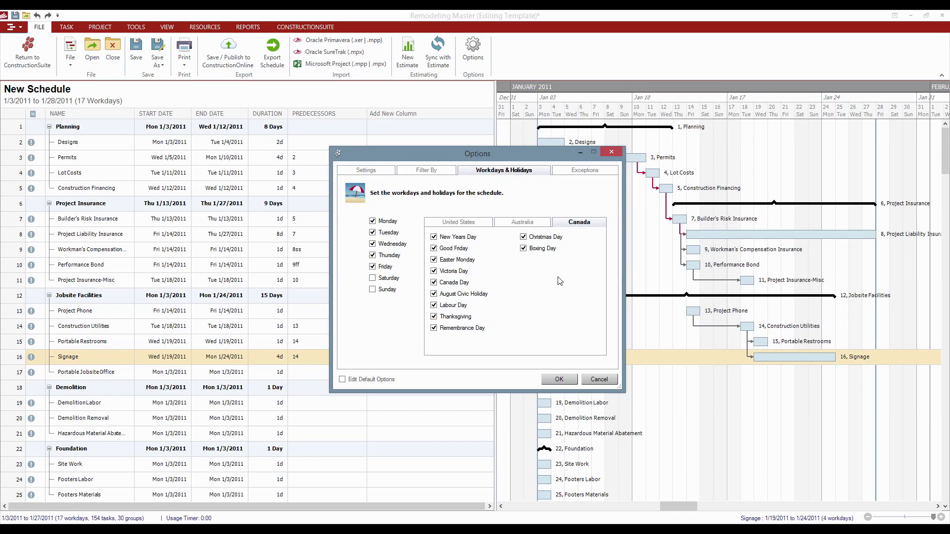
left_click(471, 224)
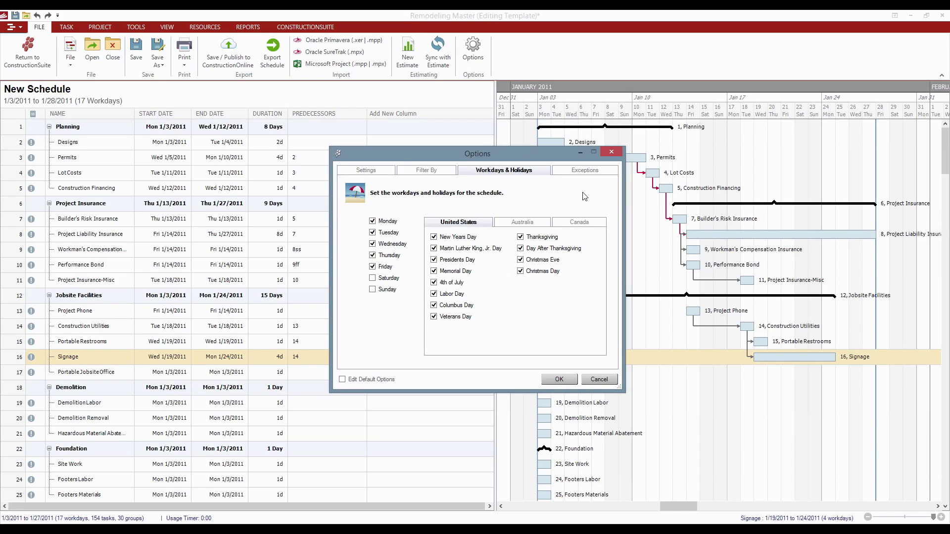
- Add 1/18/2011 as a non-work day exception with schedule compression accepted, and save the template
left_click(583, 173)
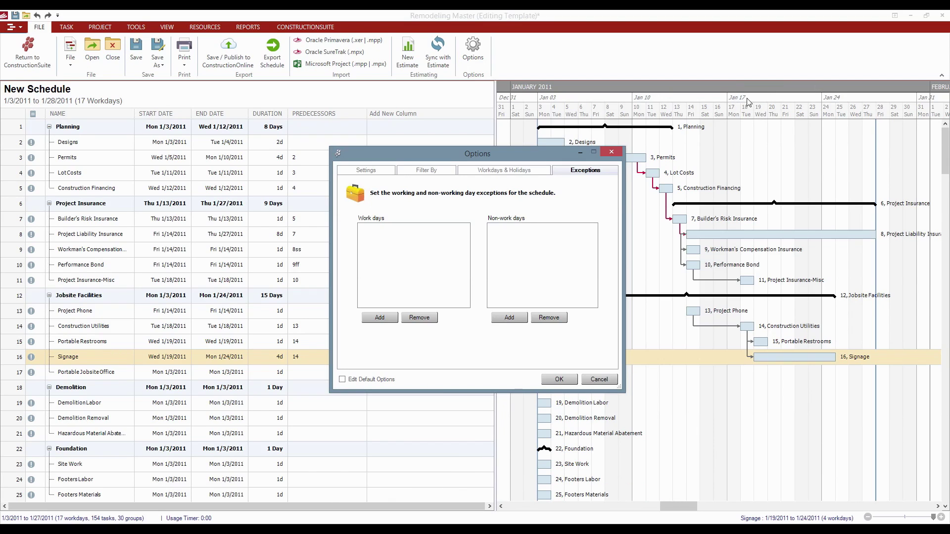
left_click(515, 319)
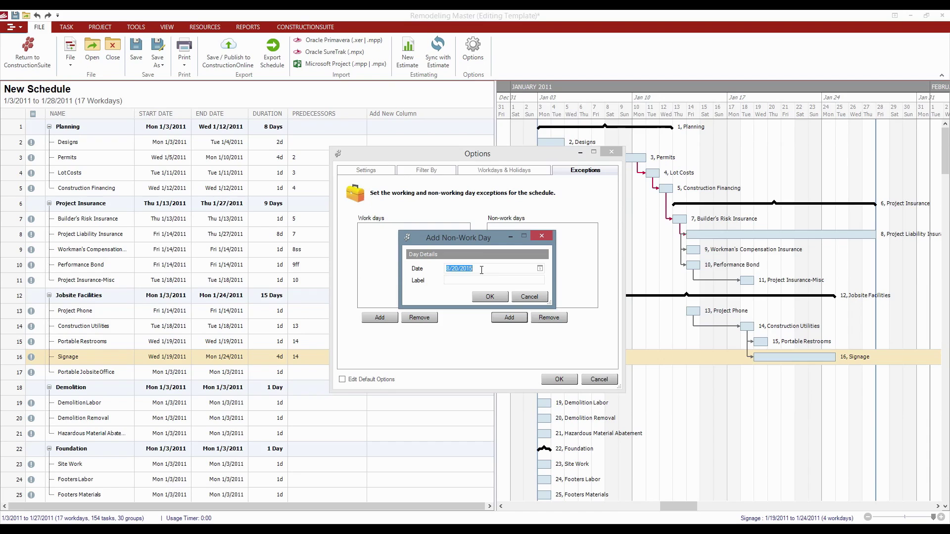
type("1/18/2011")
left_click(490, 296)
left_click(559, 379)
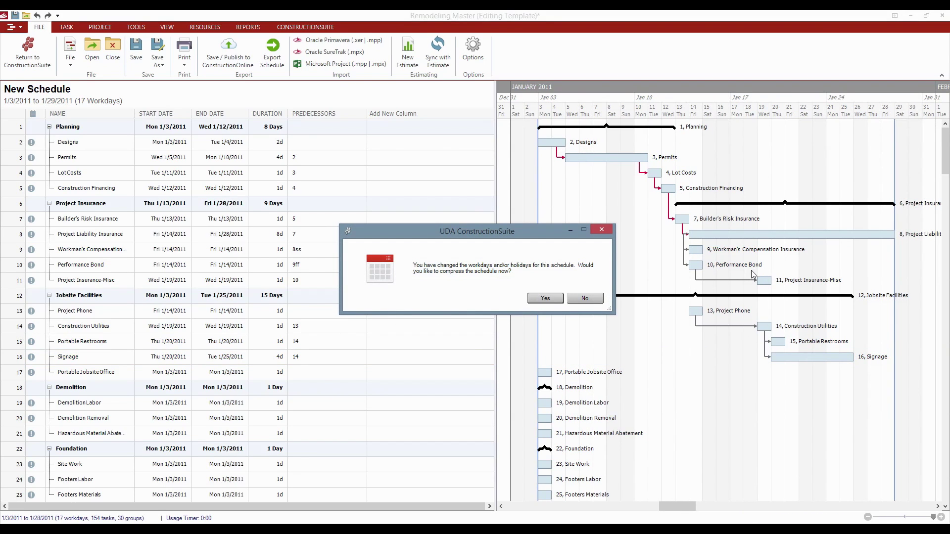
left_click(544, 299)
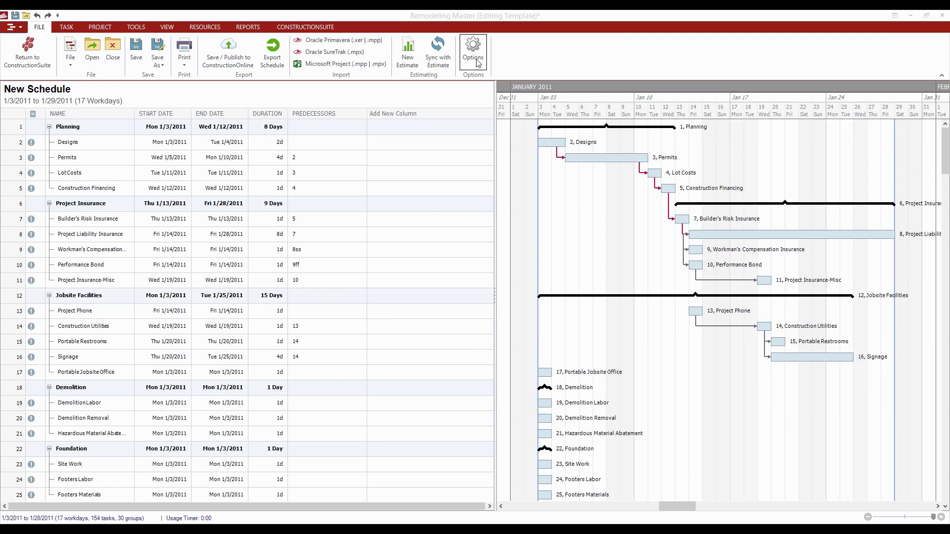
left_click(360, 341)
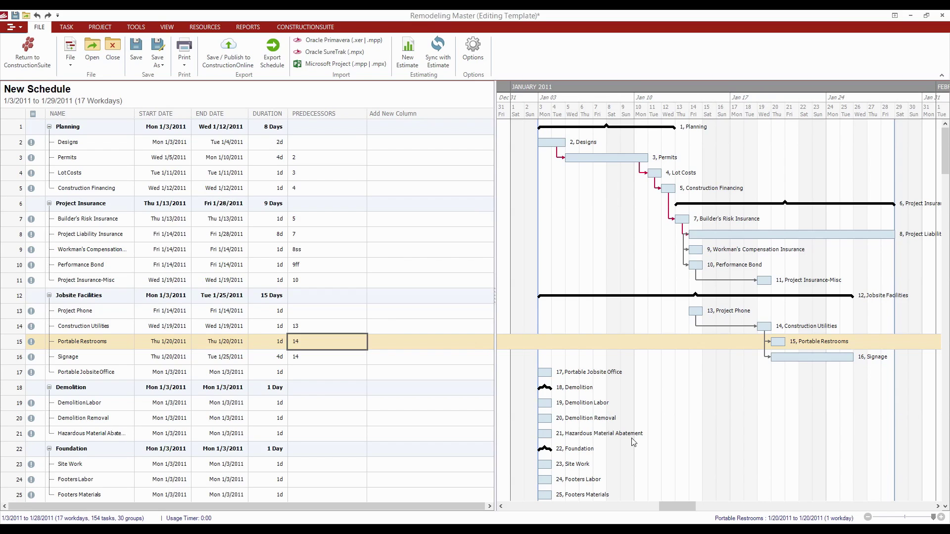
key("ctrl+s")
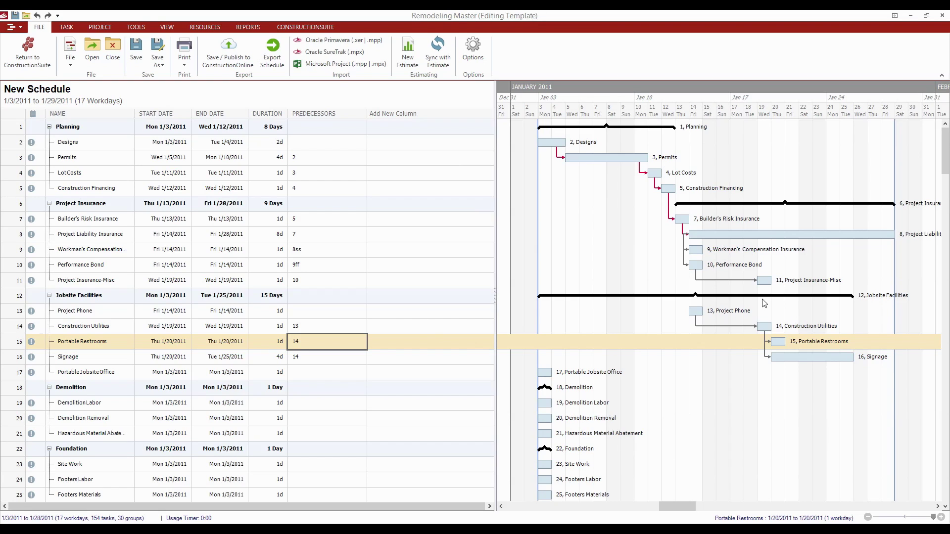
- Move the Gantt bars of Portable Restrooms to 1/25/2011 and Signage to 1/28/2011
left_click_drag(693, 507, 705, 511)
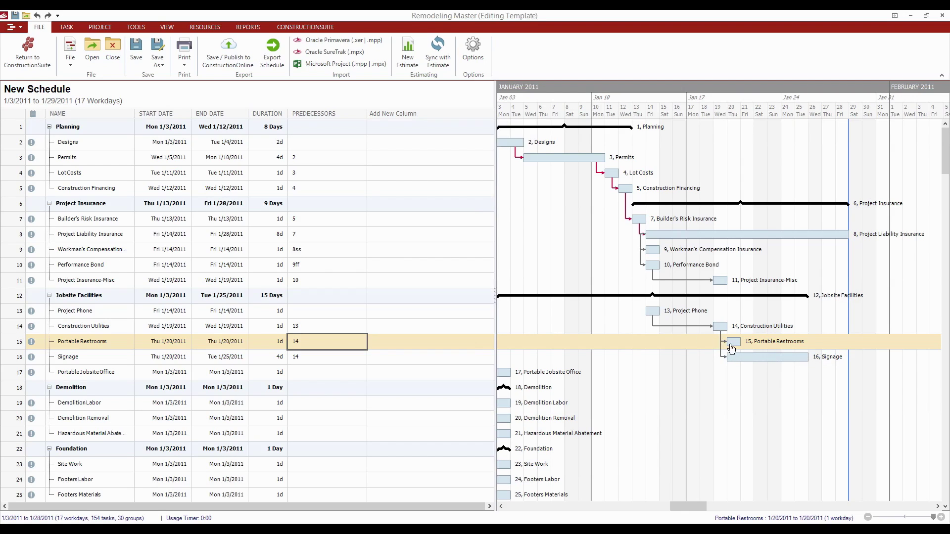
left_click_drag(734, 342, 806, 343)
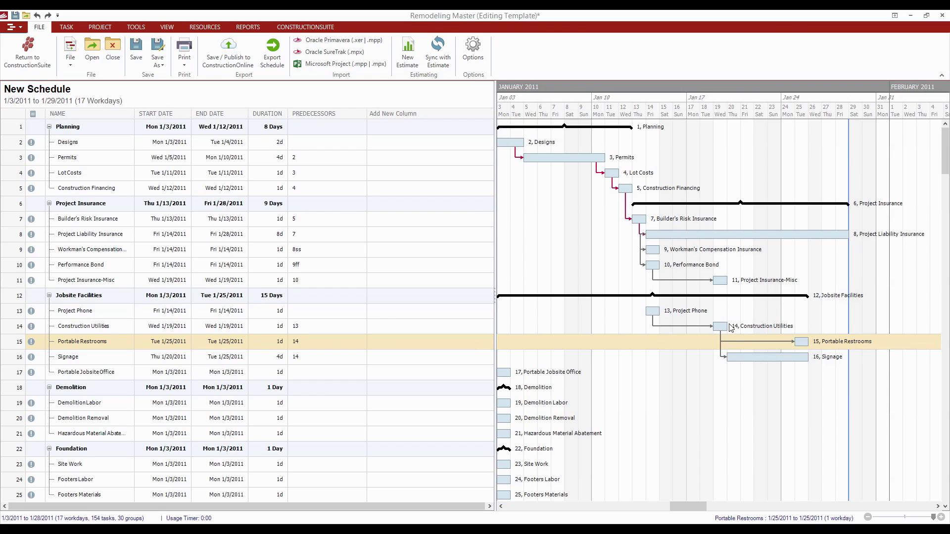
left_click_drag(738, 357, 846, 358)
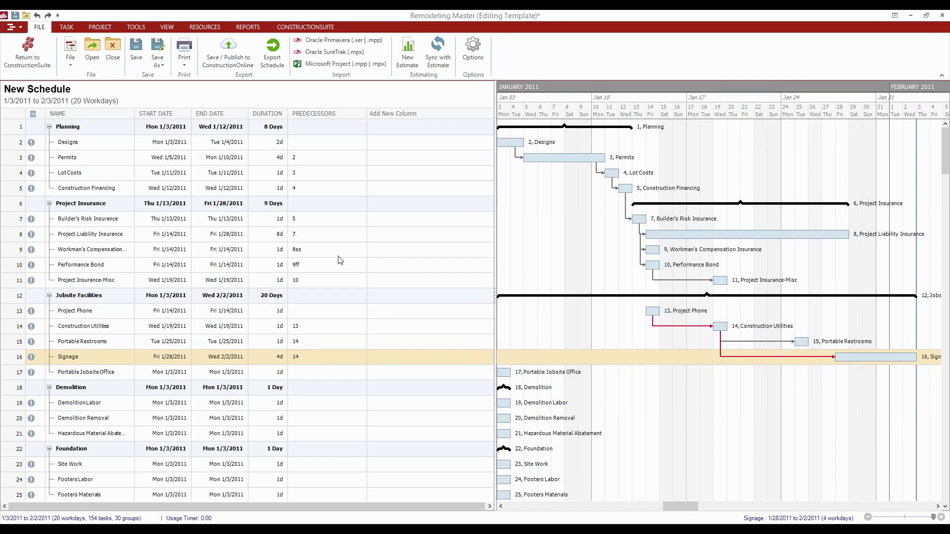
- Move the Construction Utilities bar on the Gantt chart to 1/28/2011
left_click(136, 28)
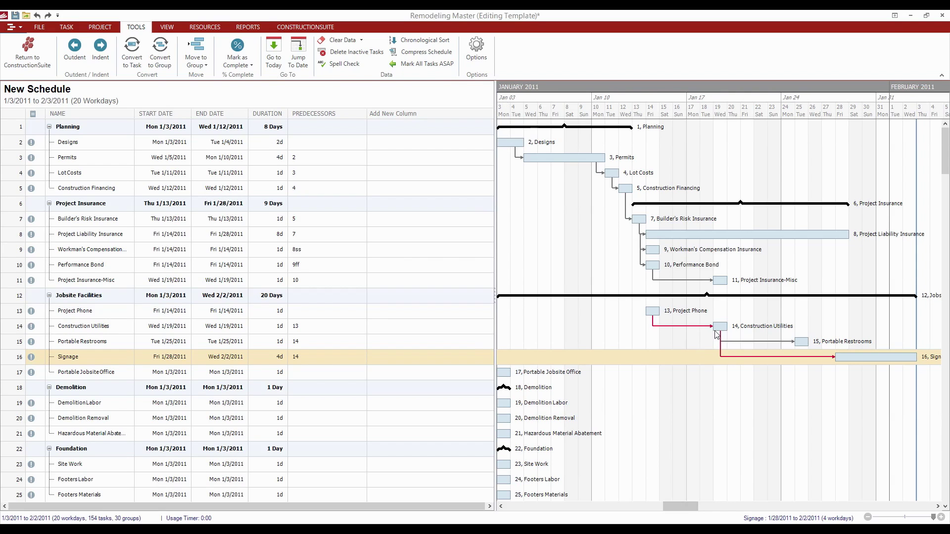
mouse_move(722, 330)
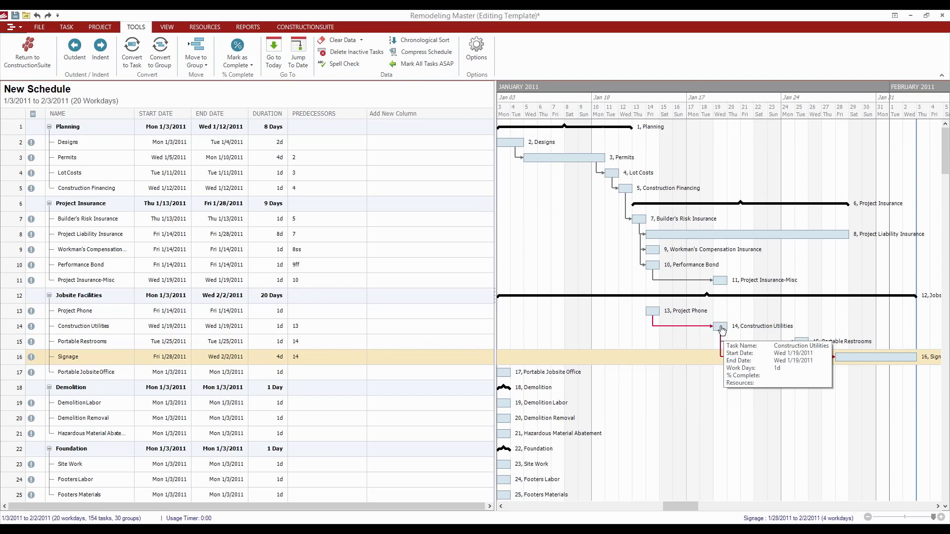
left_click(722, 329)
left_click_drag(729, 325, 836, 324)
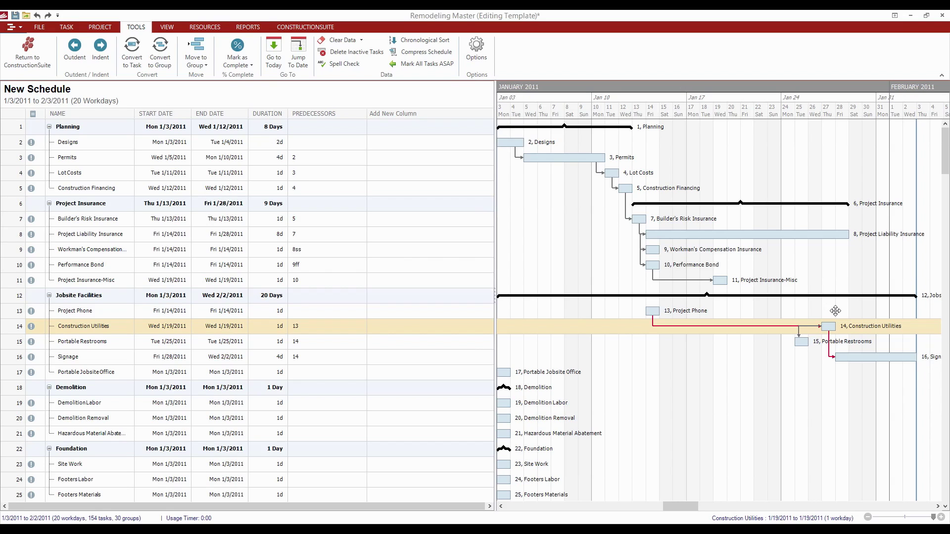
left_click_drag(836, 311, 843, 310)
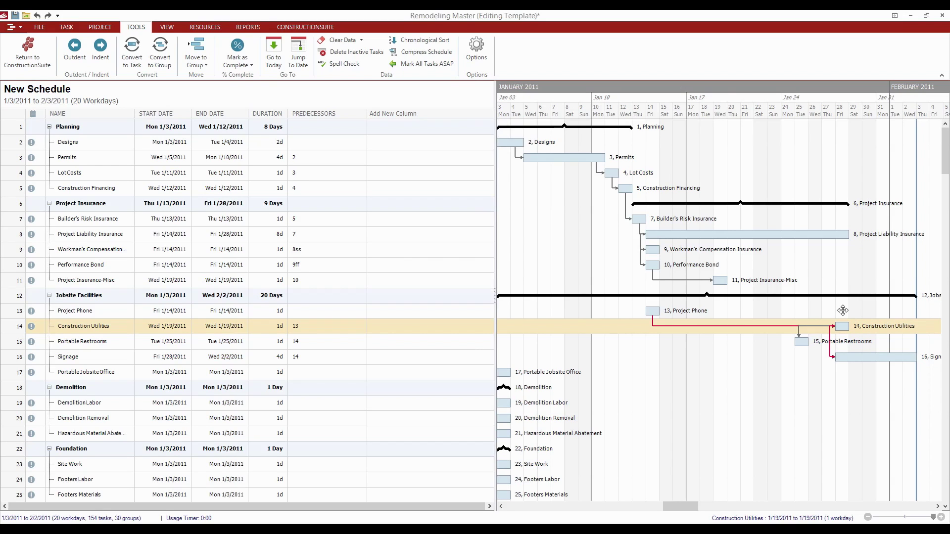
left_click_drag(843, 310, 843, 310)
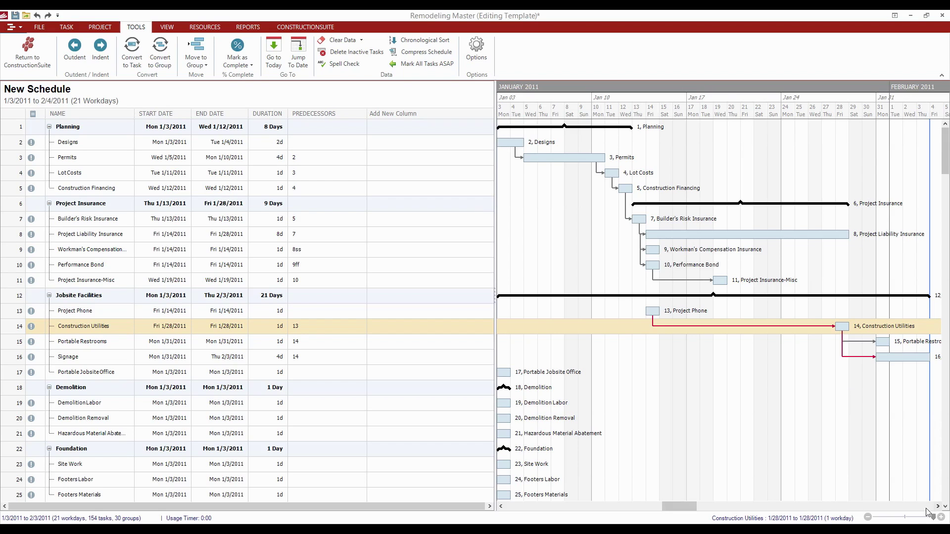
- Move the Construction Utilities bar back to 1/19/2011 and mark all tasks ASAP
left_click_drag(933, 518, 917, 518)
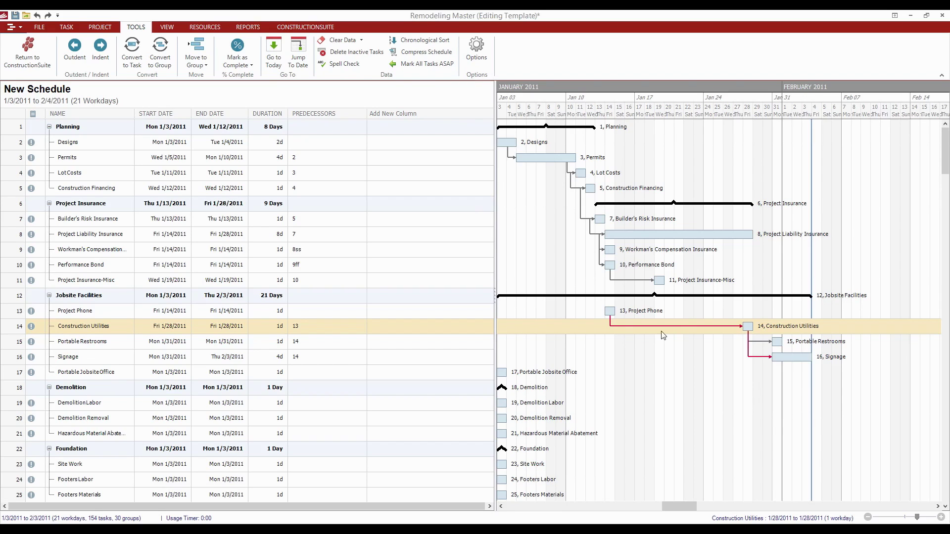
left_click_drag(747, 330, 665, 332)
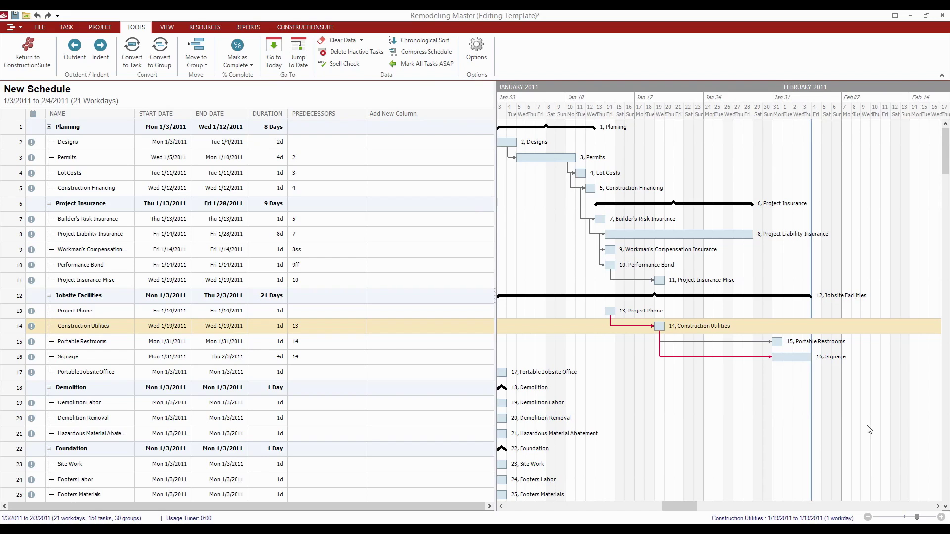
left_click(420, 65)
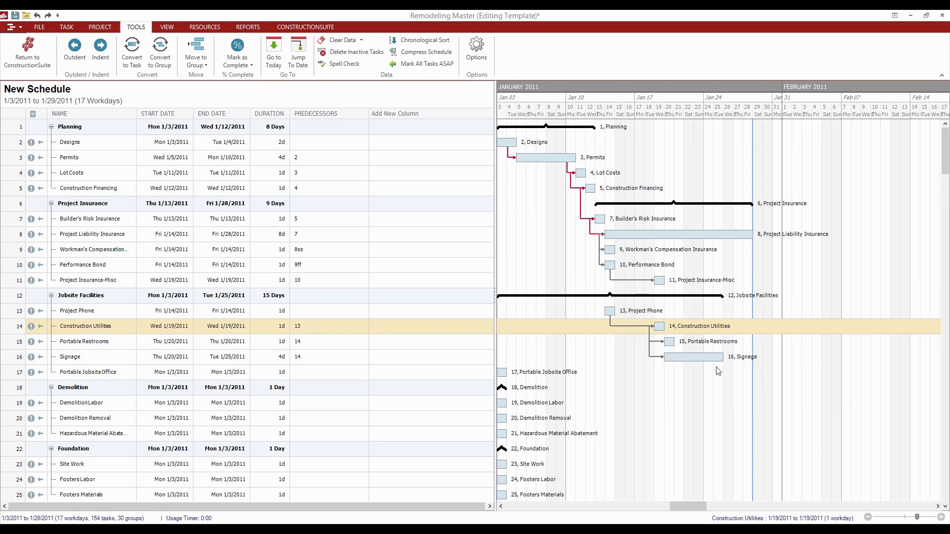
- Try to move Construction Utilities to about 1/28/2011, and move its predecessor Project Phone to 1/25/2011
left_click_drag(660, 326, 748, 321)
left_click(605, 312)
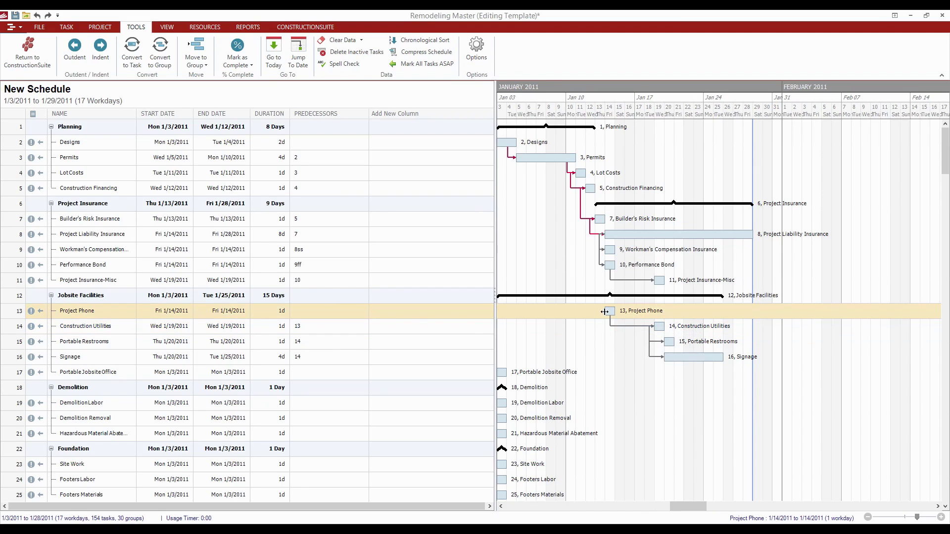
left_click_drag(605, 312, 720, 310)
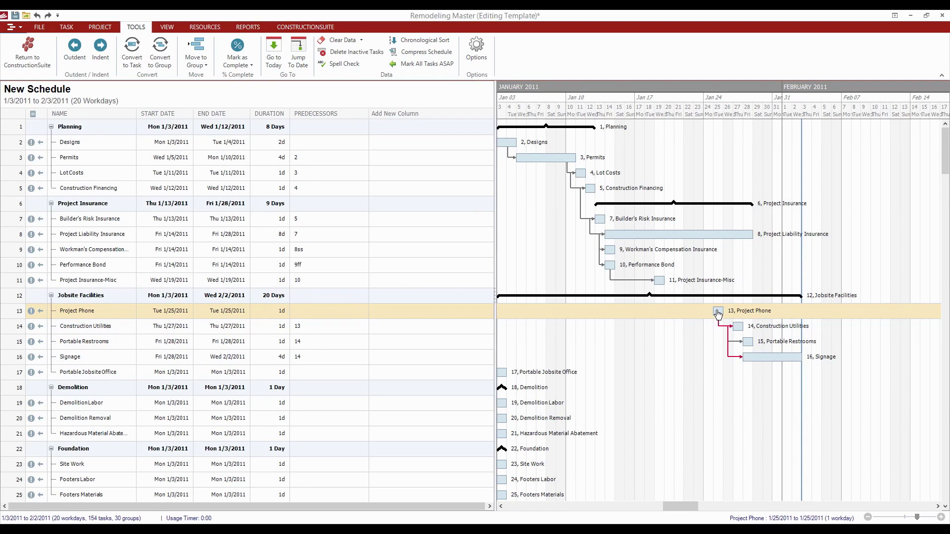
- Move the Project Phone bar back to 1/14/2011, creating a predecessor relationship with task 7
left_click_drag(718, 314, 615, 319)
left_click(522, 316)
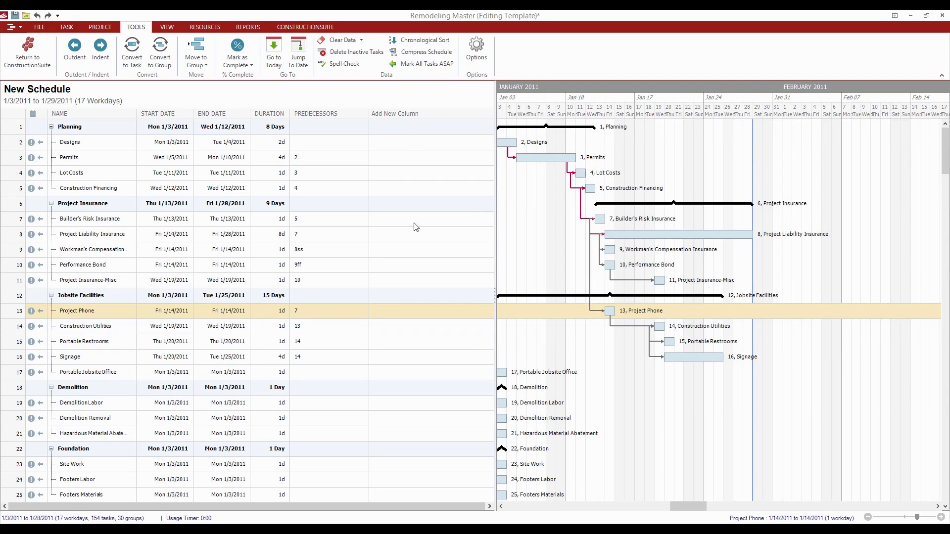
- Examine the task information of Project Phone, including its ASAP setting, and close it without saving
right_click(173, 317)
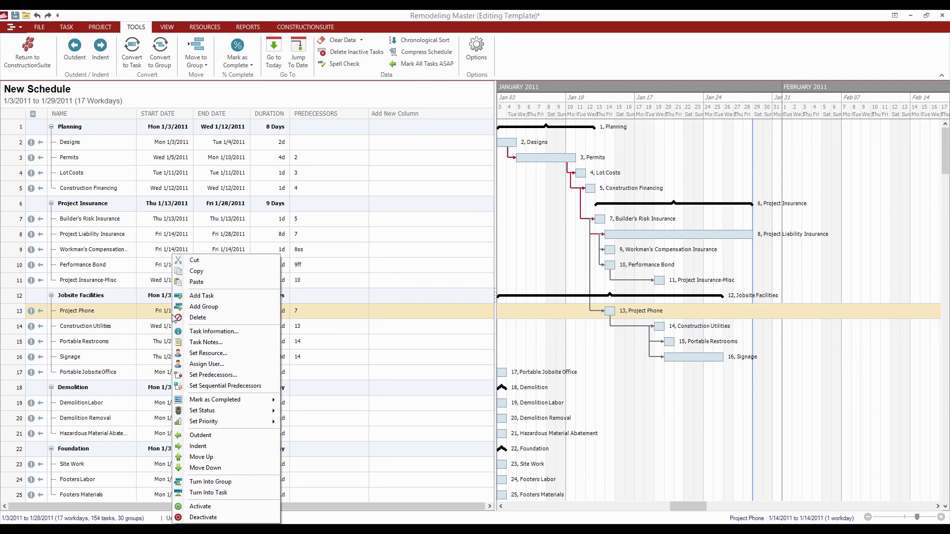
left_click(208, 332)
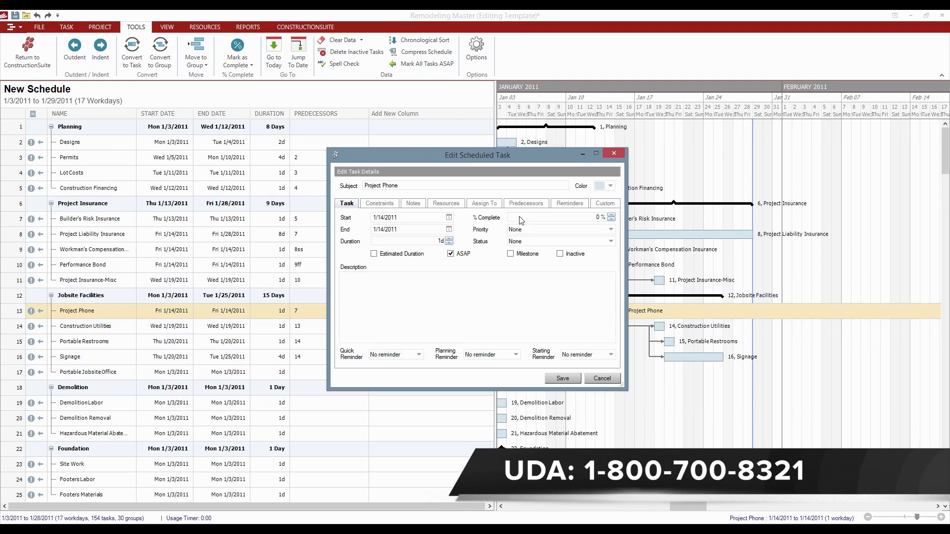
left_click(602, 379)
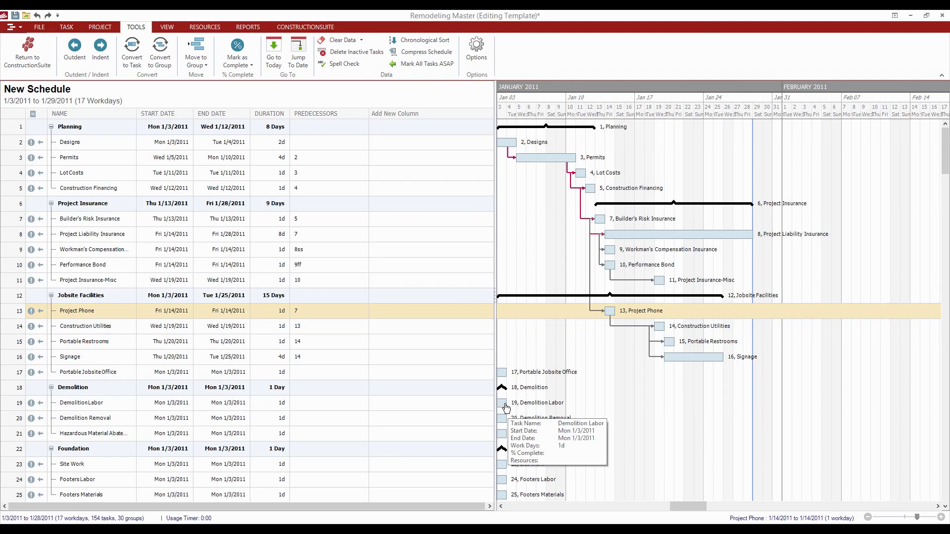
- Extend the Demolition Labor bar to 10 days, ending 1/14/2011
scroll(506, 408, "down", 4)
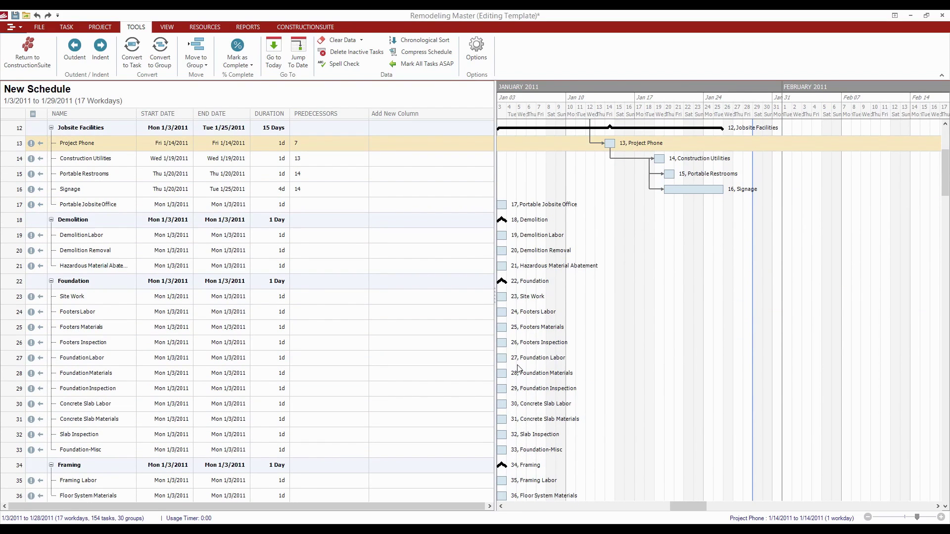
left_click(505, 235)
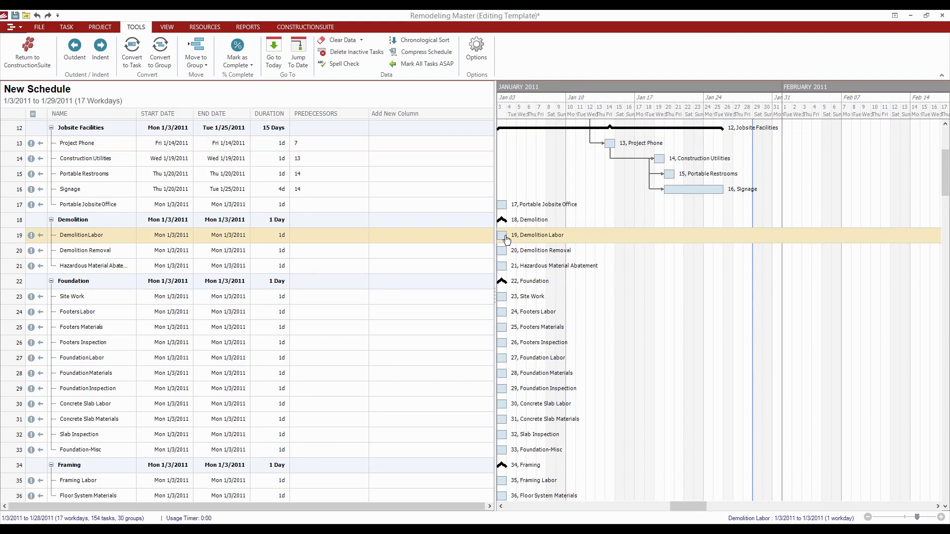
left_click_drag(506, 235, 615, 225)
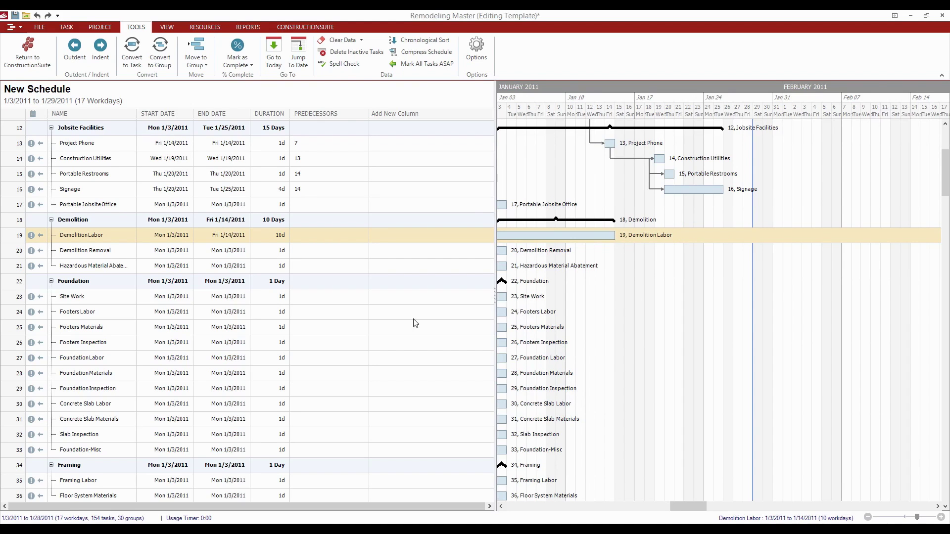
- Set task 19 as the predecessor of Site Work and task 20 as the predecessor of Footers Labor
left_click(323, 316)
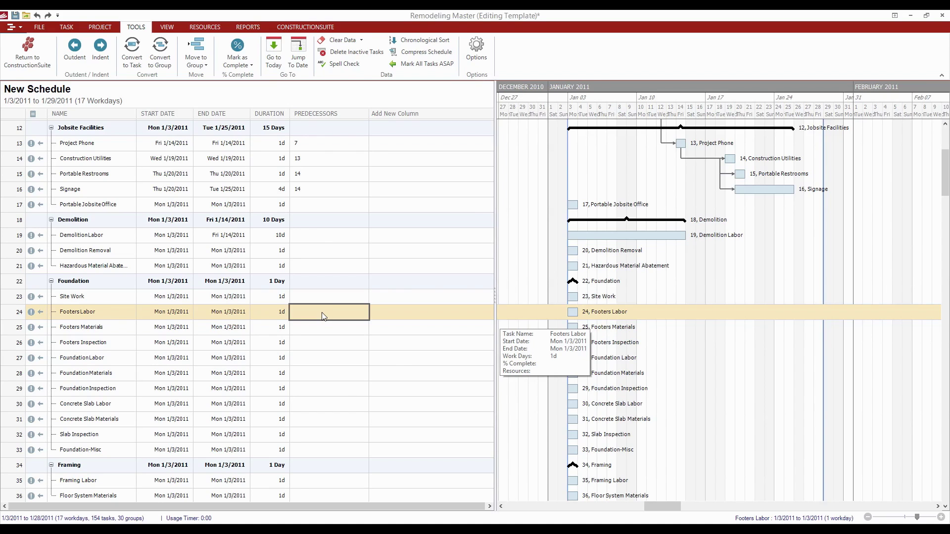
left_click(323, 297)
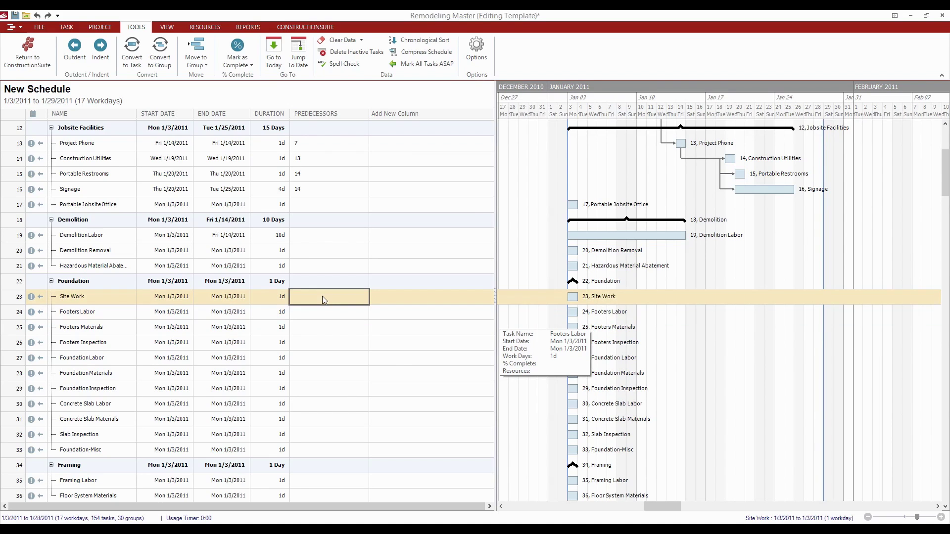
type("19")
key("Return")
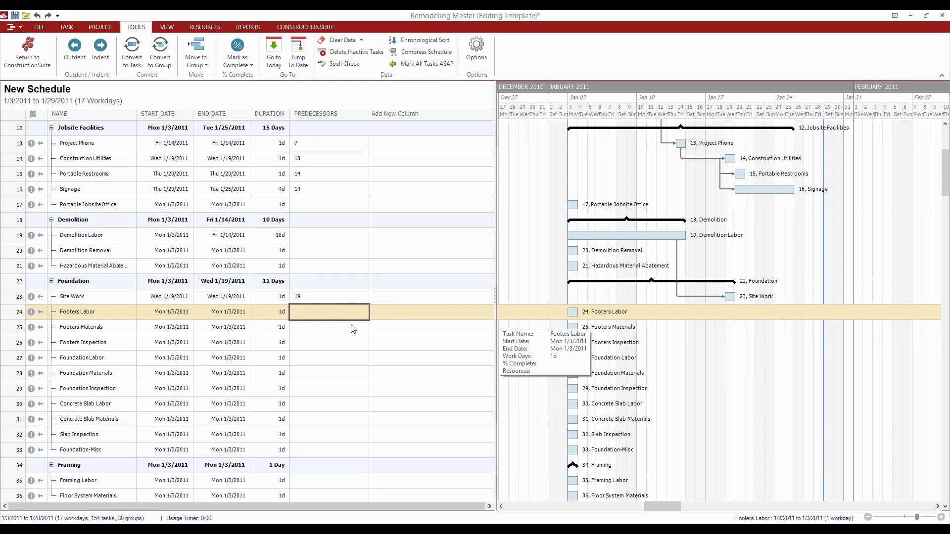
type("20")
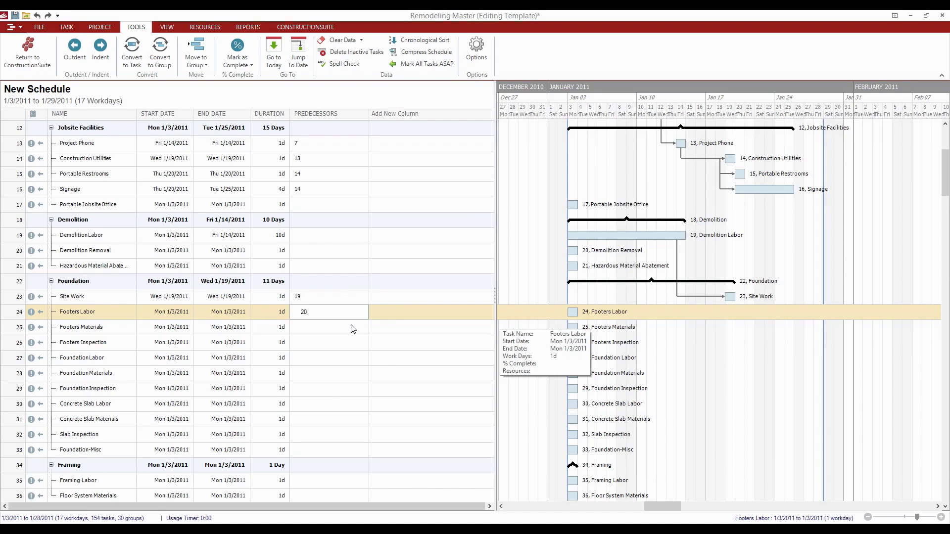
key("Return")
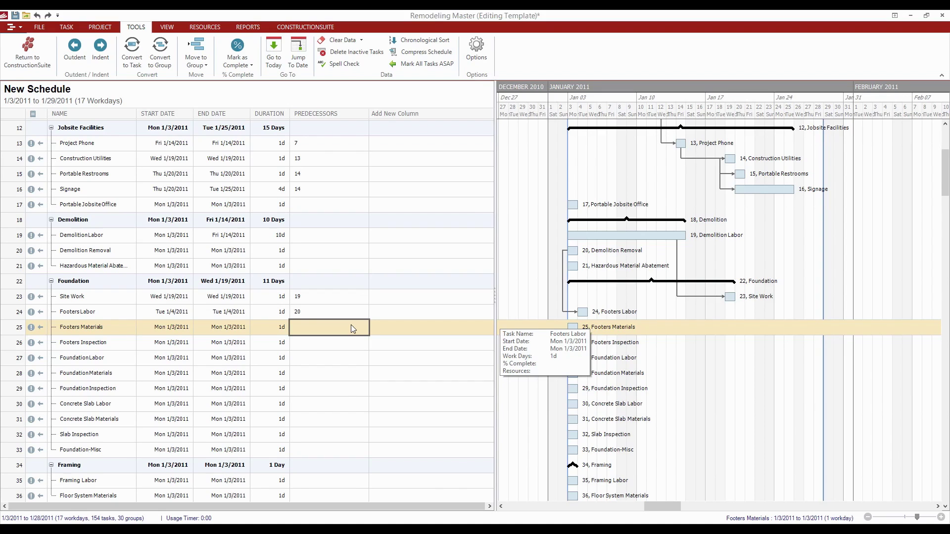
- Give Footers Materials the start-to-start predecessor 24ss and Footers Inspection the predecessor 24
type("24ss")
key("Return")
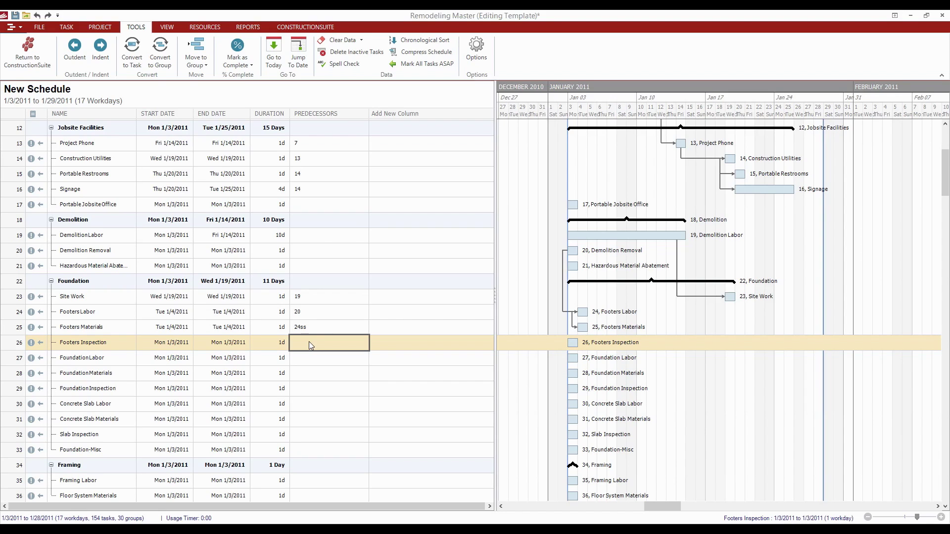
type("24")
key("Return")
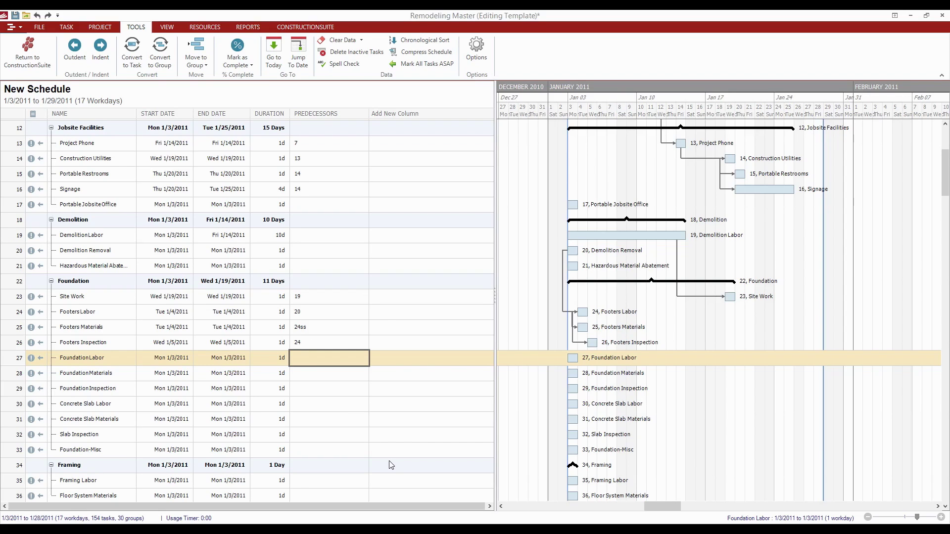
- Give Foundation Labor the predecessor 26 and Foundation Materials the start-to-start predecessor 27ss
type("26")
key("Return")
type("21")
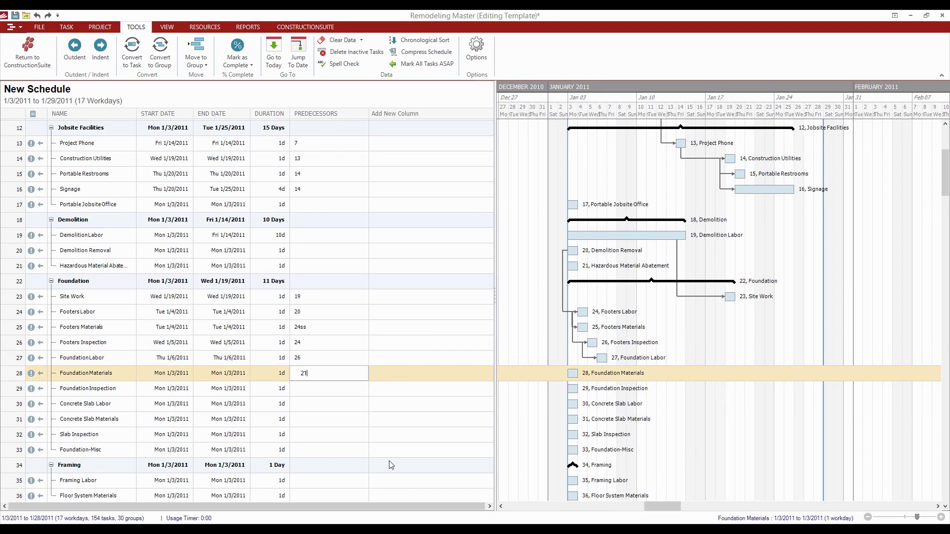
key("BackSpace")
key("BackSpace")
type("27ss")
key("Return")
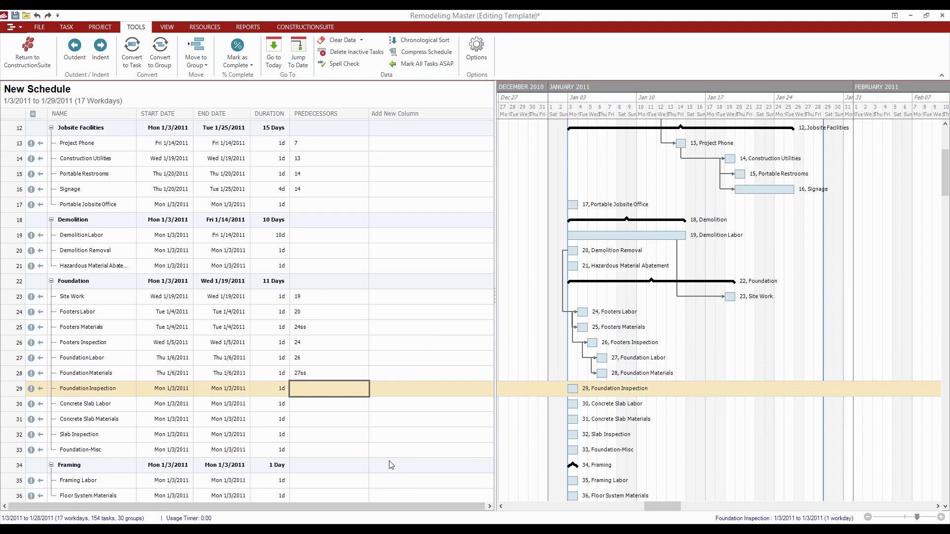
- Set the predecessor of Foundation Inspection to 28 and that of Concrete Slab Labor to 29
type("28")
key("Return")
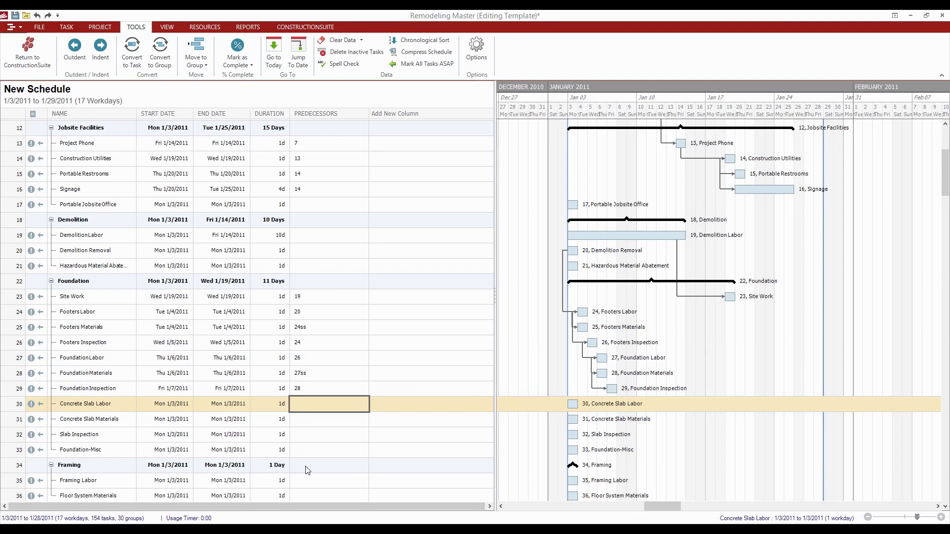
type("29")
key("Return")
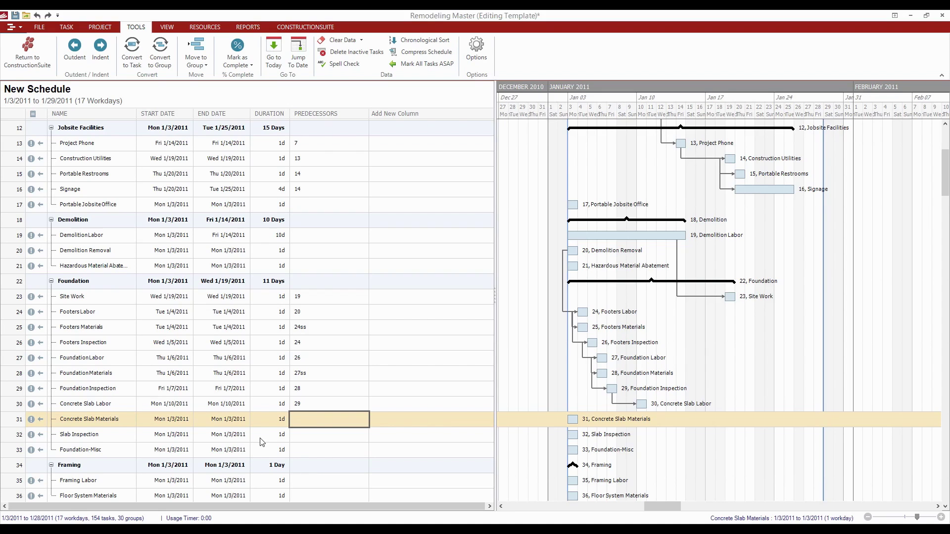
- Give Concrete Slab Materials the start-to-start predecessor 30ss and Slab Inspection the predecessor 31
type("30ss")
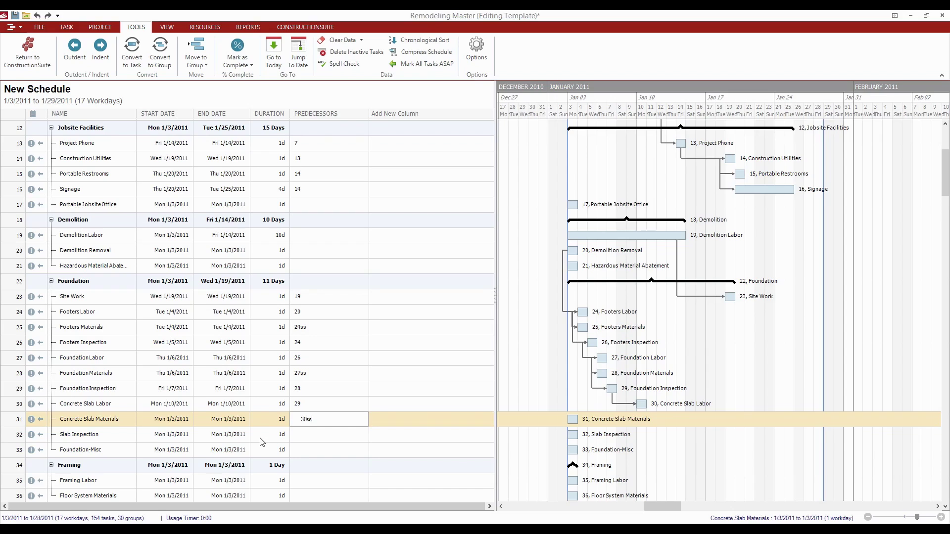
key("Return")
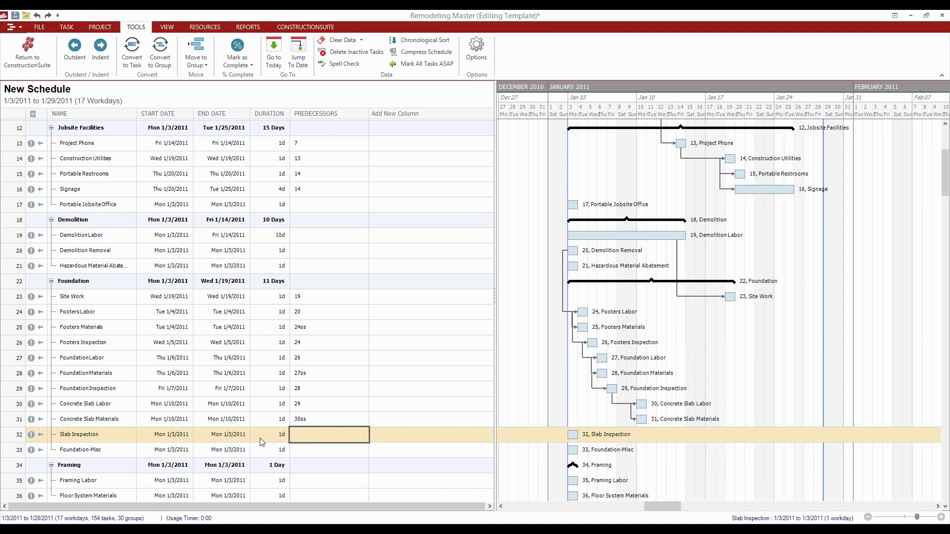
type("31")
key("Return")
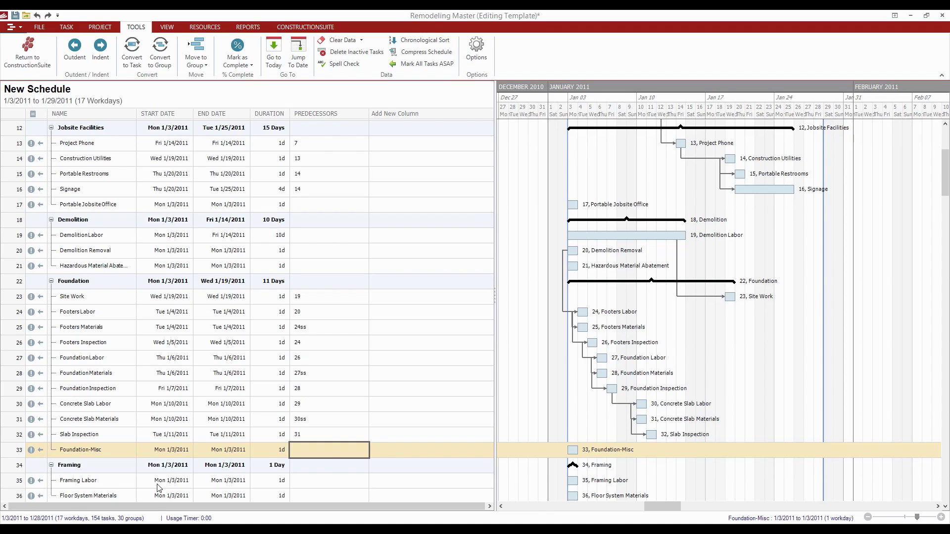
- Set the predecessor of Foundation-Misc to 32+3, adding a three-day lag after Slab Inspection
left_click(330, 449)
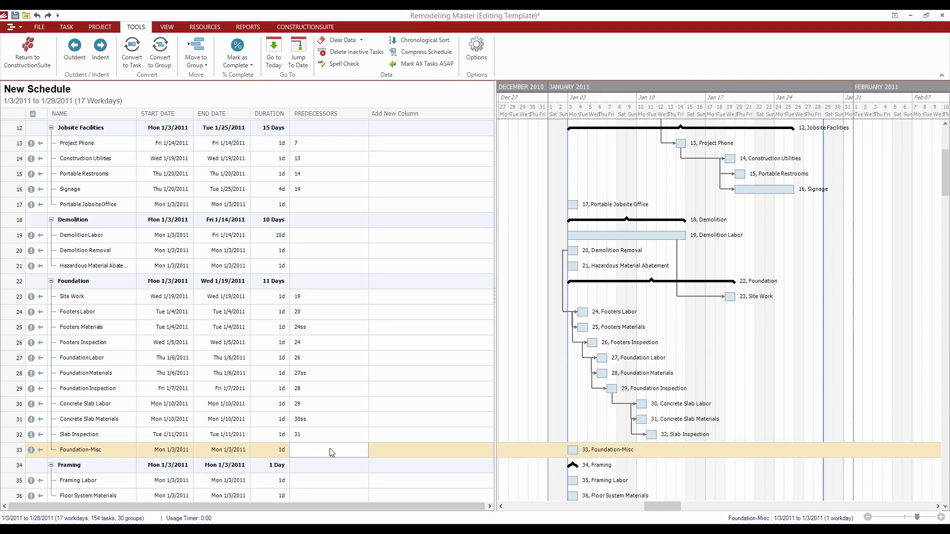
type("32+3")
key("Return")
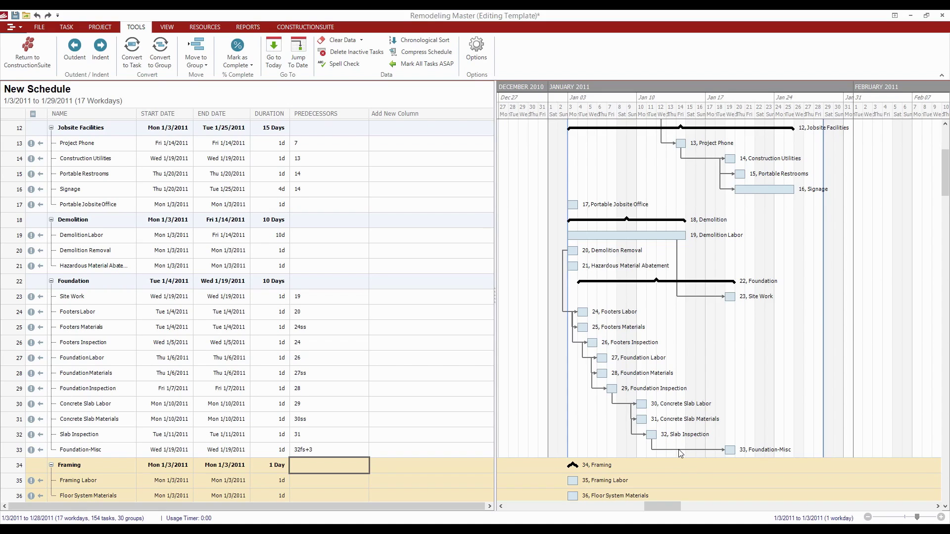
- Set task 33 as the predecessor of Framing Labor in the Framing group
scroll(705, 405, "down", 3)
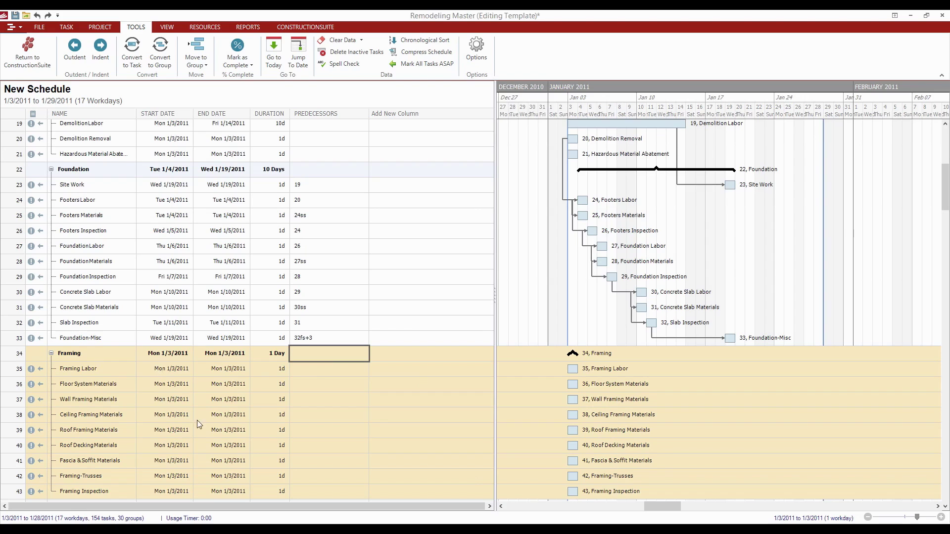
scroll(253, 375, "down", 2)
scroll(253, 376, "down", 2)
scroll(253, 374, "up", 2)
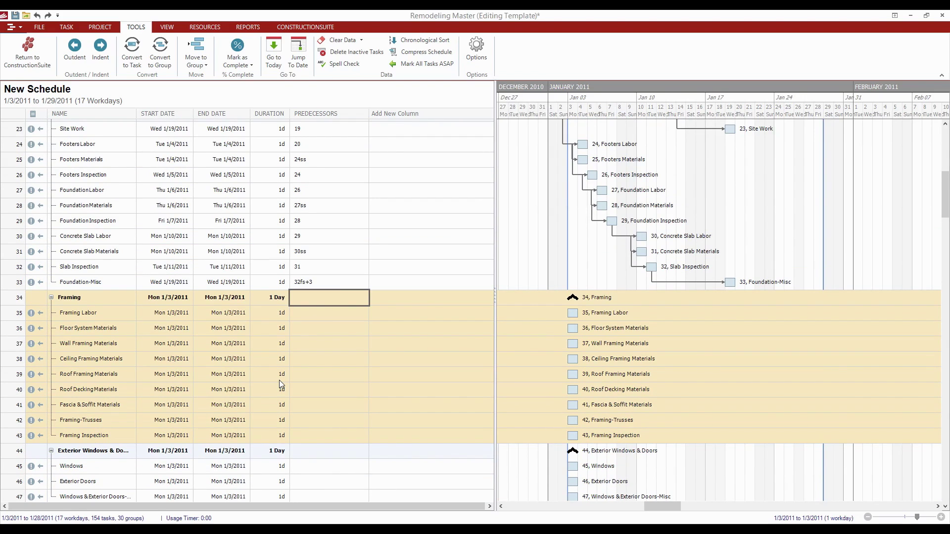
left_click(310, 314)
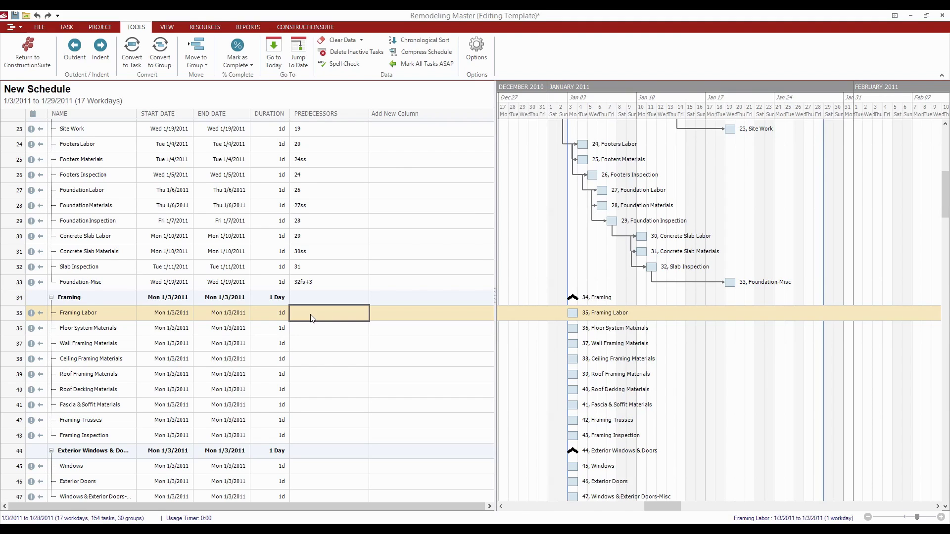
type("33")
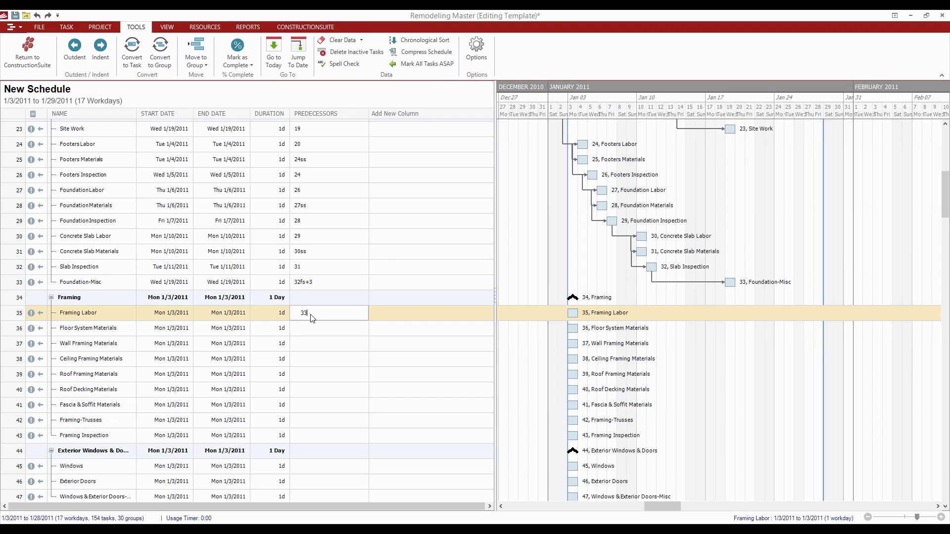
key("Return")
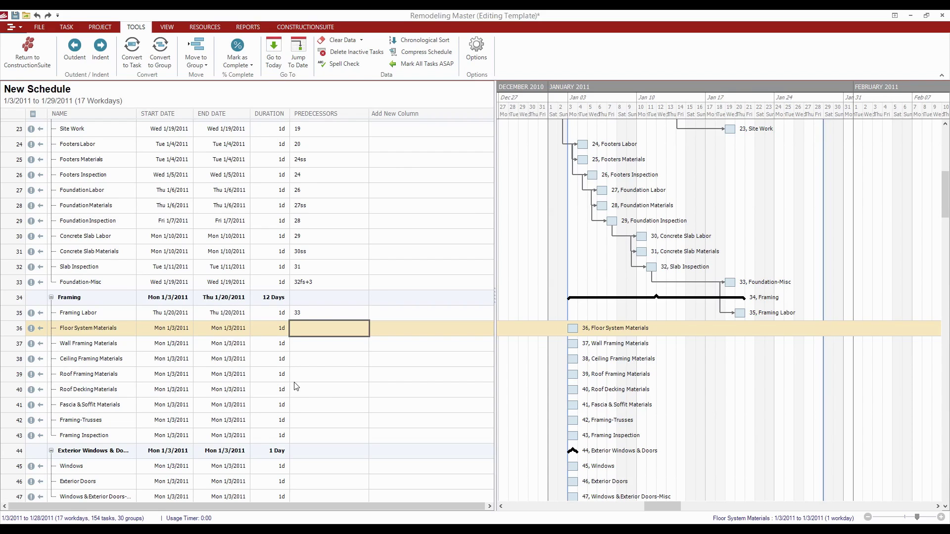
- Set the predecessor of Floor System Materials to 35-1, giving it a one-day lead on Framing Labor
type("35")
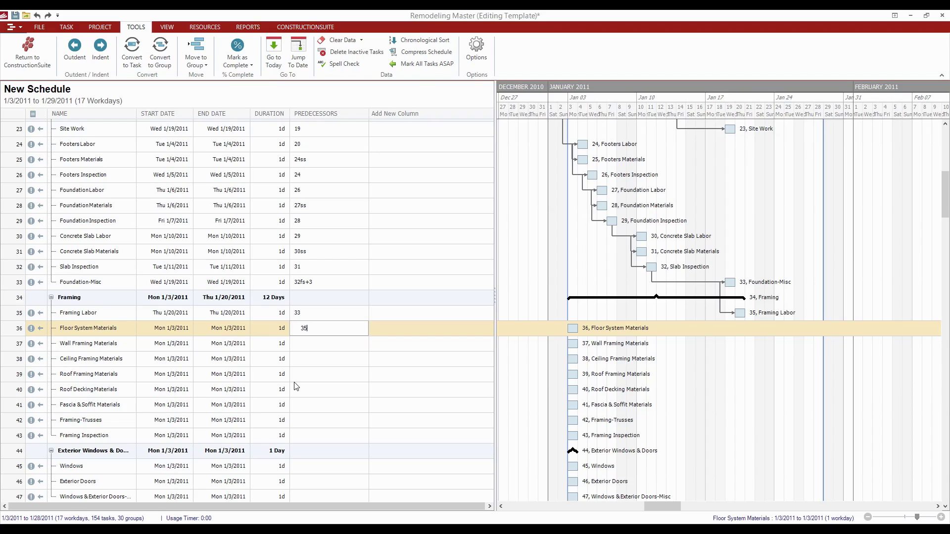
type("-1")
key("Return")
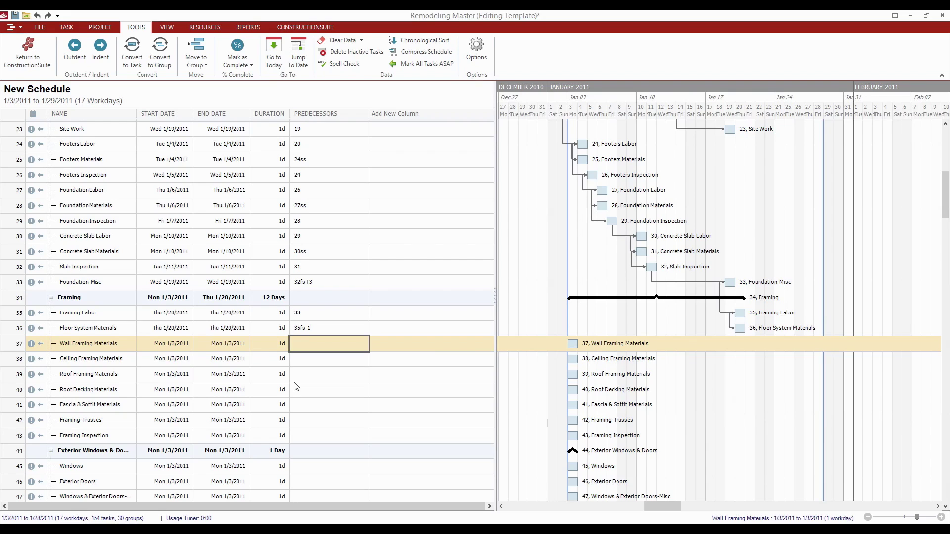
- Set the duration of Framing Labor to 10 days
left_click(274, 317)
type("10")
key("Return")
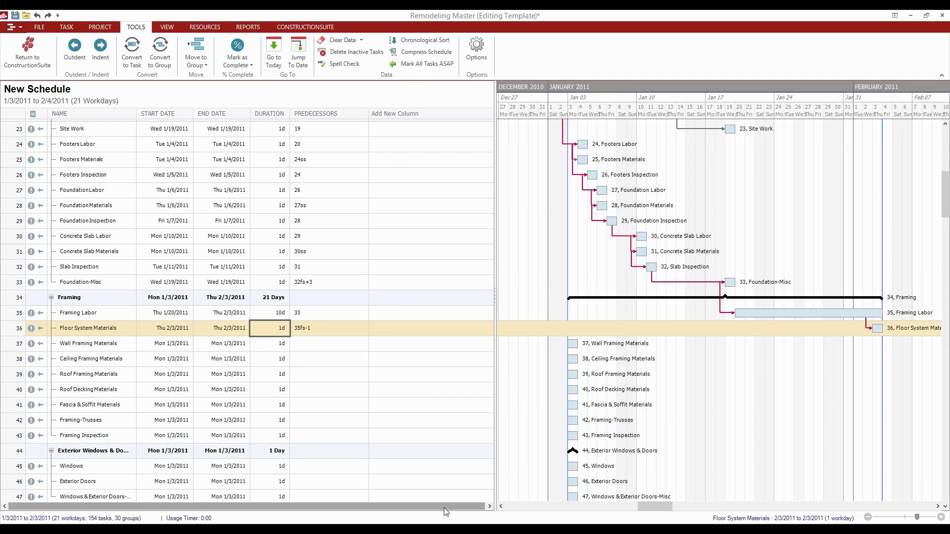
- Set the predecessor of Wall Framing Materials to 35fs-5, a five-day lead before Framing Labor finishes
left_click(312, 348)
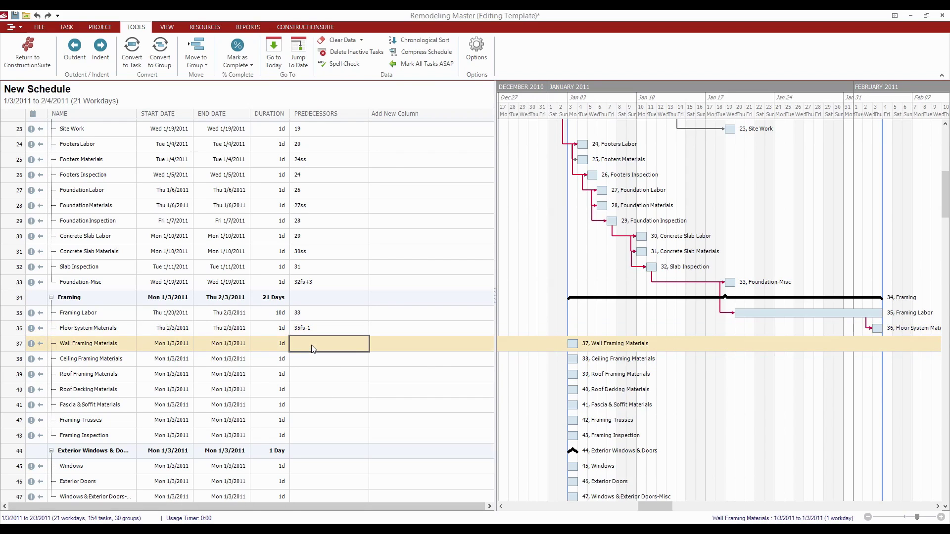
type("35fs")
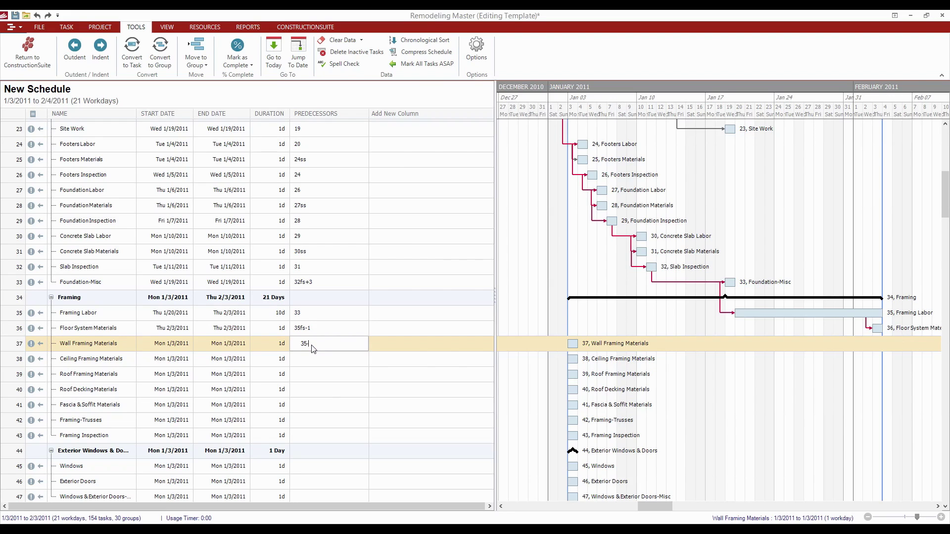
type("-5")
key("Return")
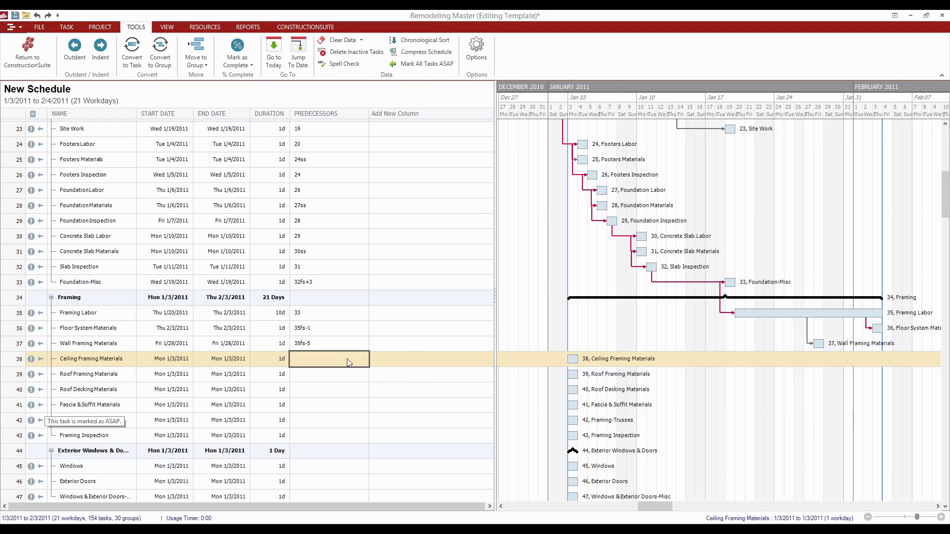
- Assign the multiple predecessors 35, 36, 37 to Ceiling Framing Materials
left_click(300, 365)
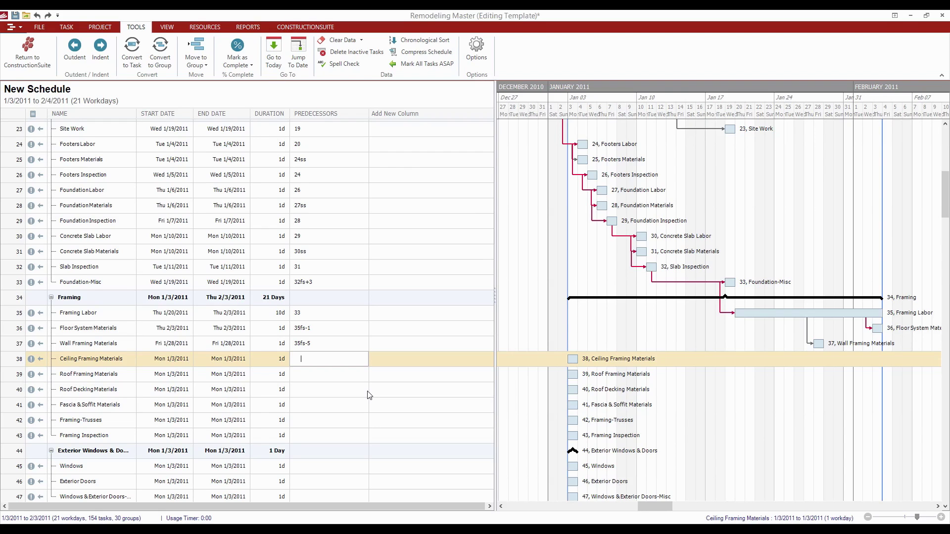
type("35")
type(", 36, 37")
key("Return")
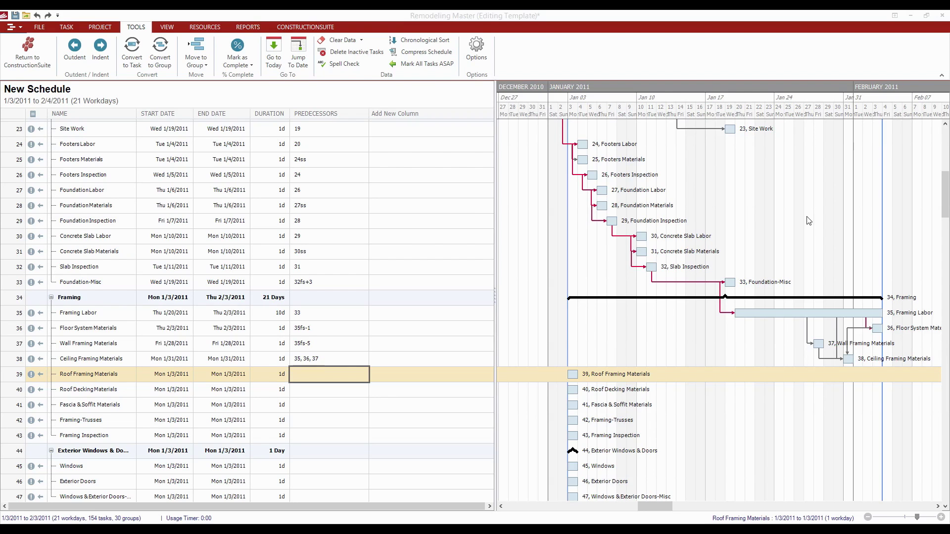
- Apply the Green Gantt chart style to the schedule's task bars
left_click(748, 228)
scroll(749, 237, "up", 4)
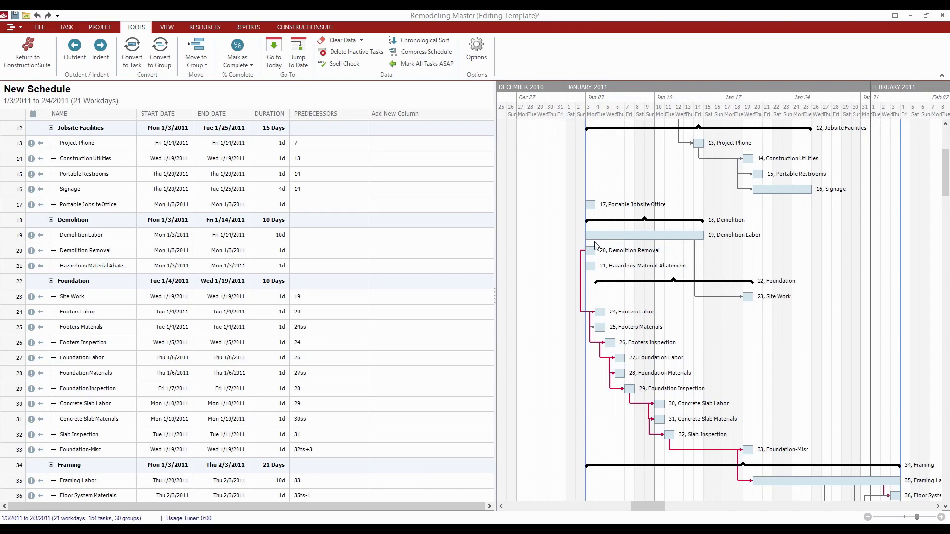
mouse_move(648, 243)
left_click(94, 31)
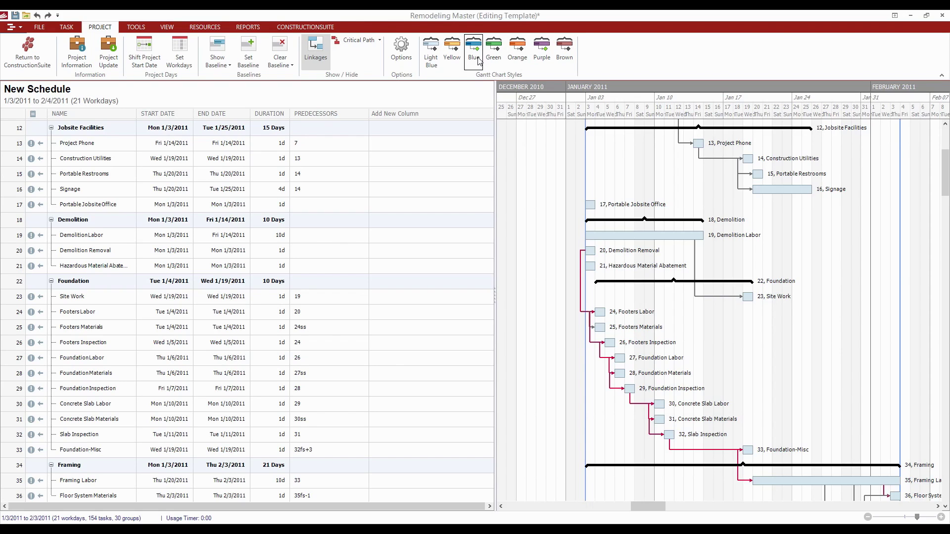
left_click(493, 50)
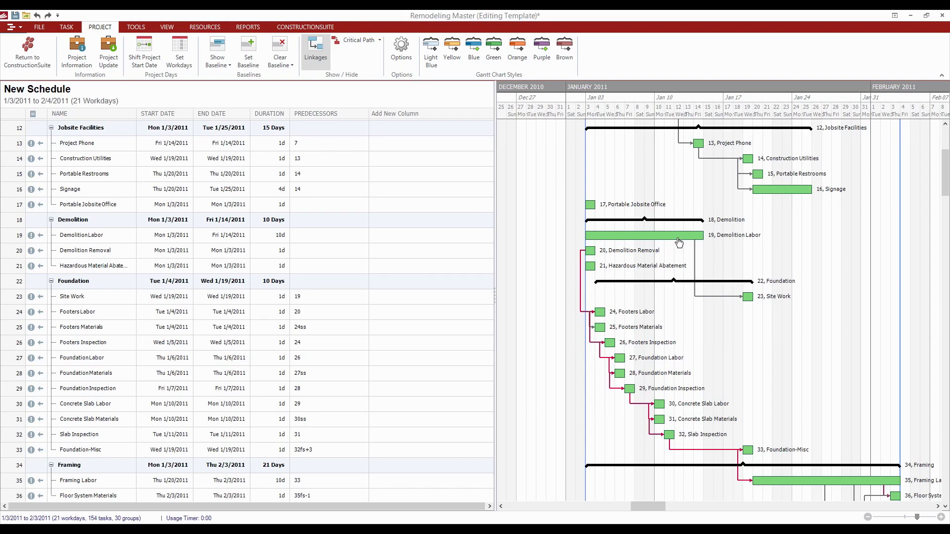
- Turn Slab Inspection into a milestone by setting its duration to 0 days
mouse_move(640, 242)
left_click(276, 438)
key("Return")
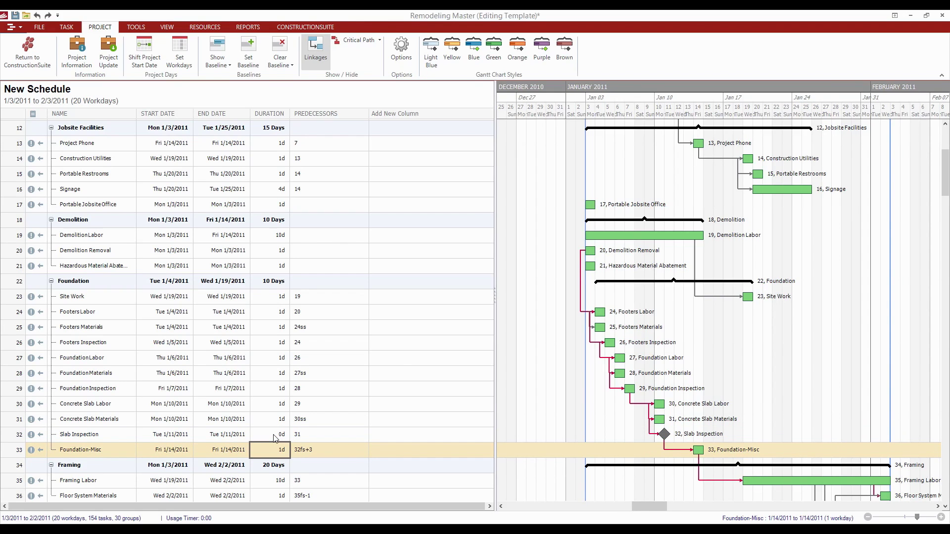
- Turn Foundation Inspection and Footers Inspection into milestones by setting their durations to 0 days, and save the template
left_click(630, 388)
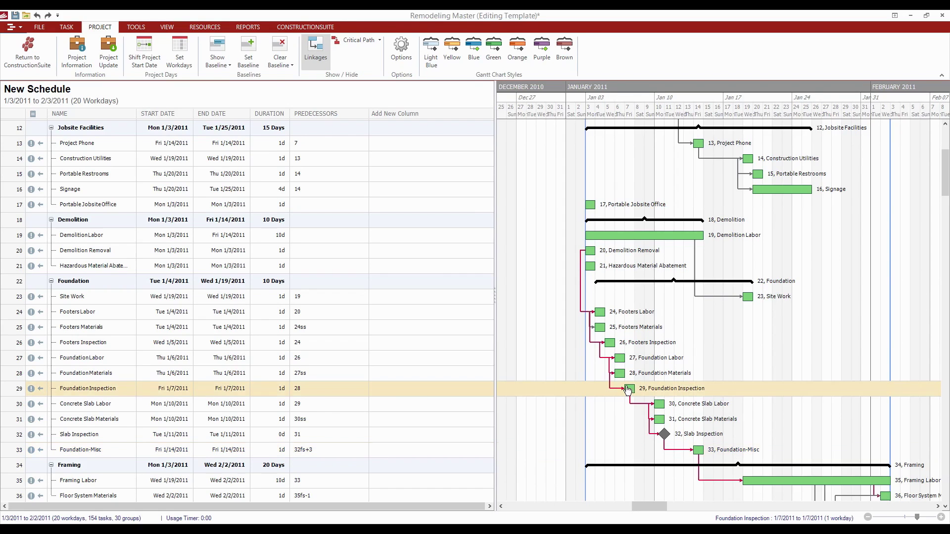
left_click(282, 392)
type("0")
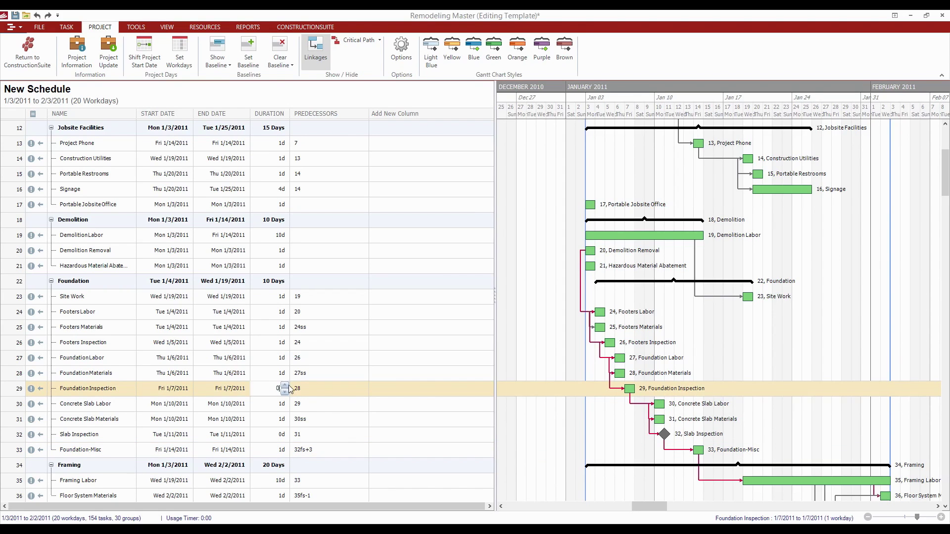
key("Return")
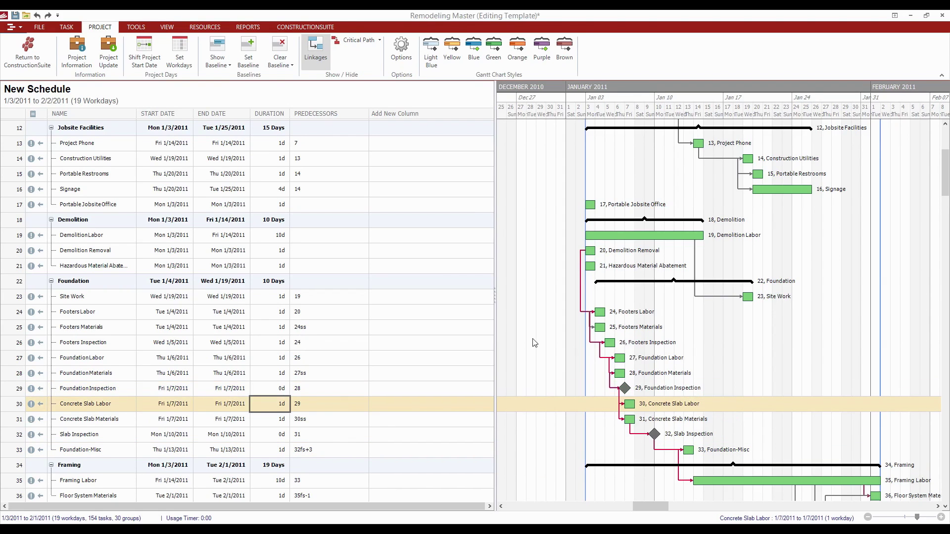
left_click(282, 343)
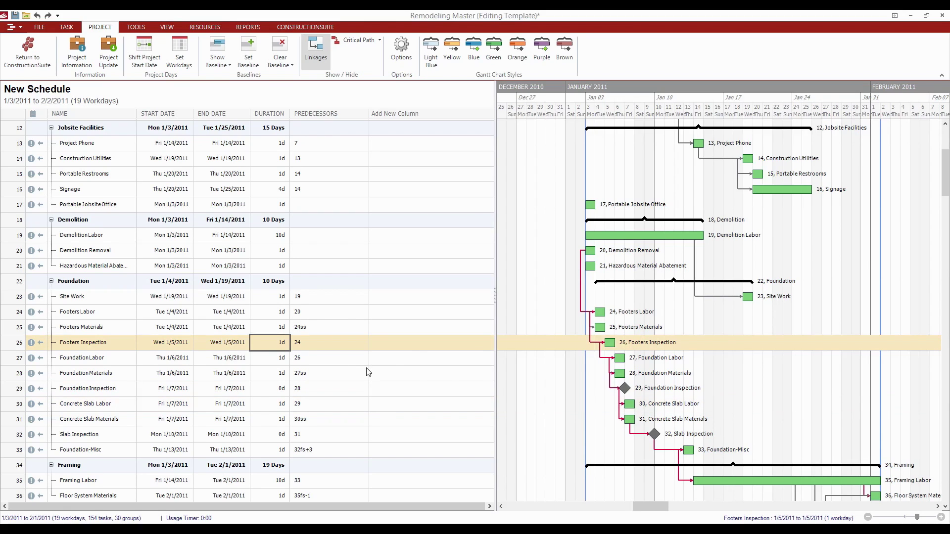
type("0")
key("Return")
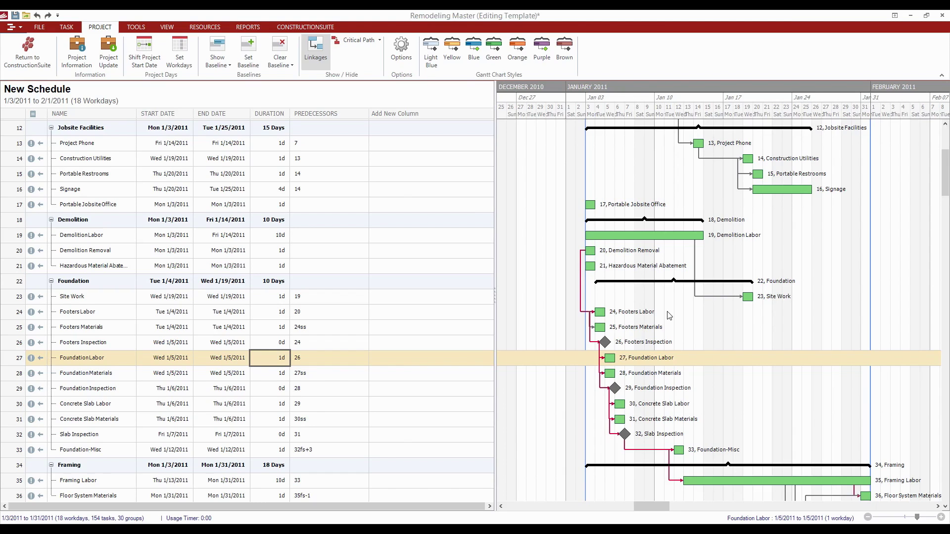
key("ctrl+s")
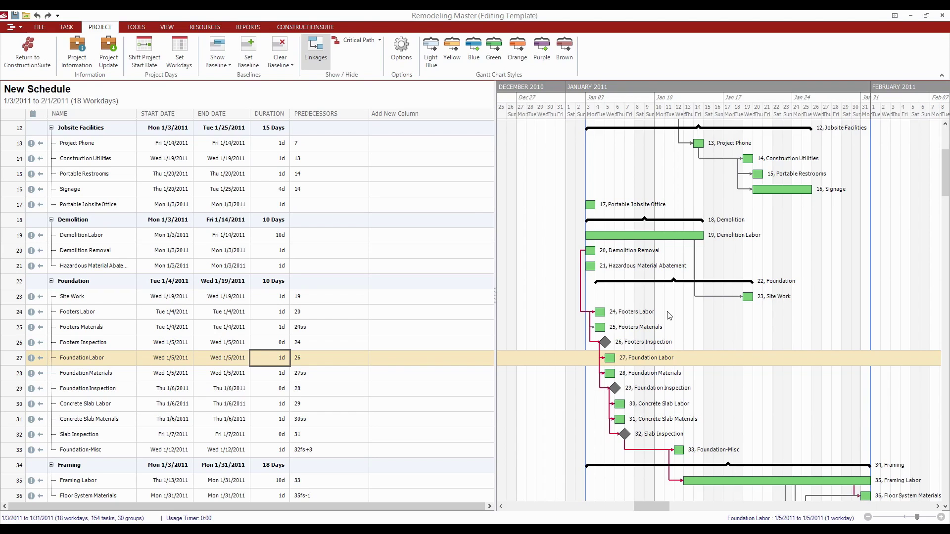
- Change the Site Work task's color to red in its task details and save the task
left_click(243, 298)
right_click(238, 299)
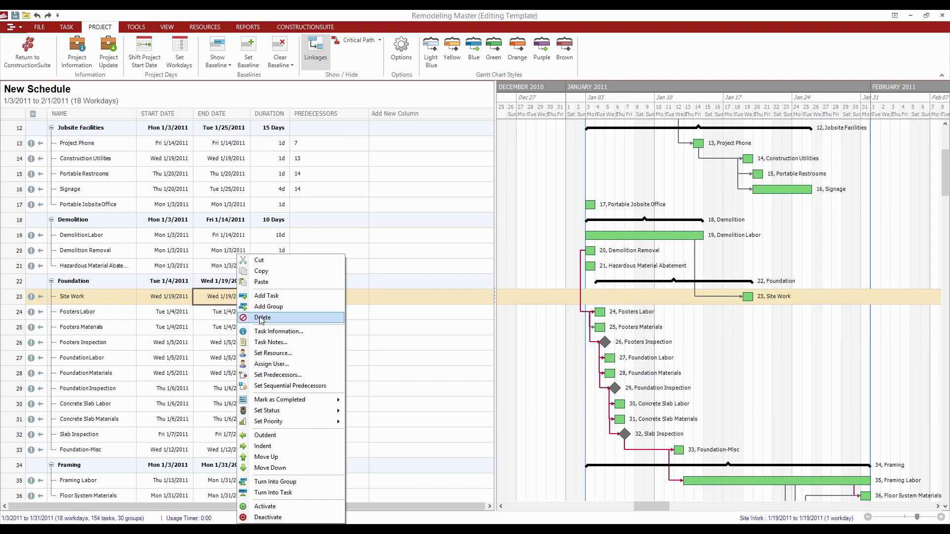
left_click(435, 433)
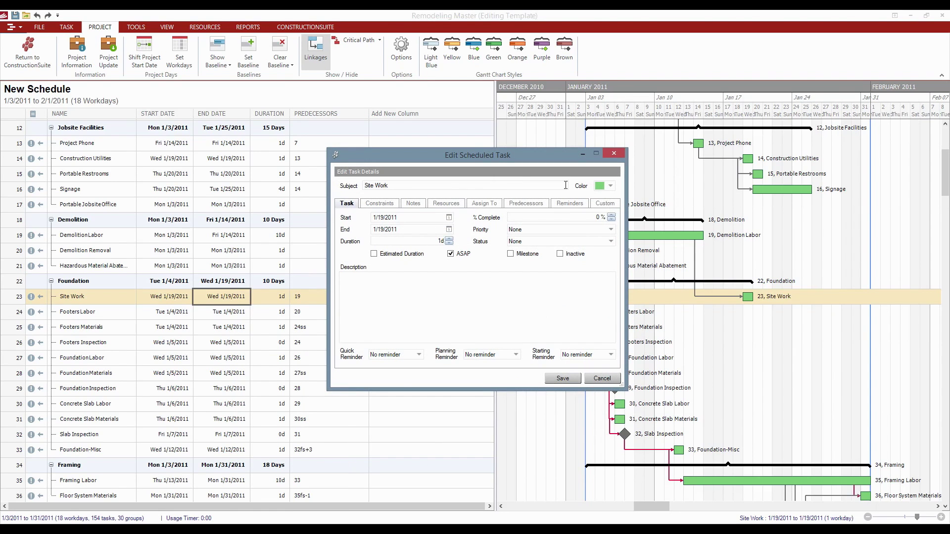
left_click(611, 186)
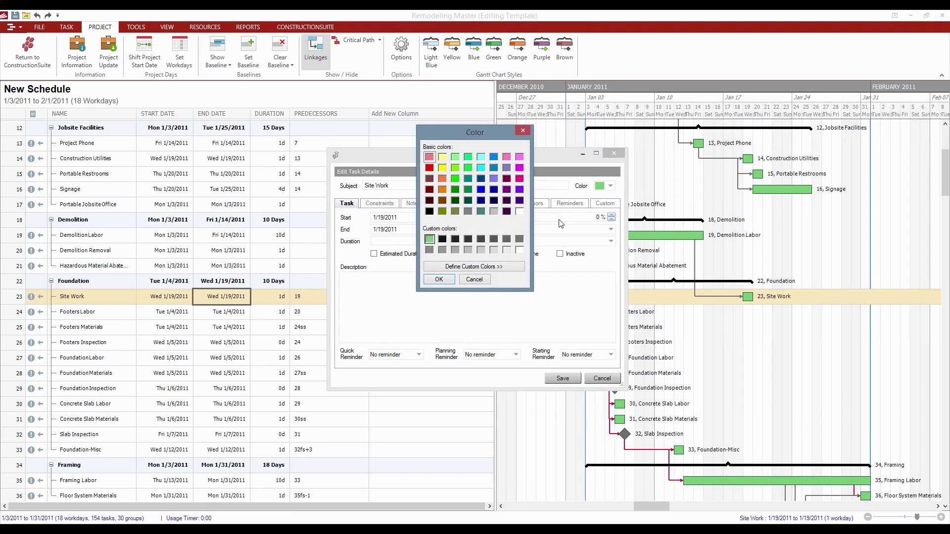
left_click(429, 168)
left_click(446, 280)
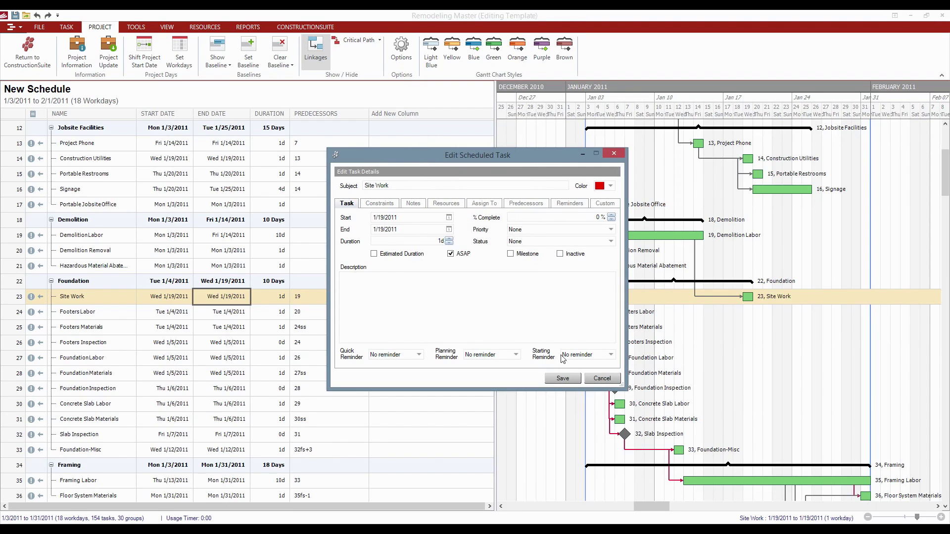
left_click(569, 380)
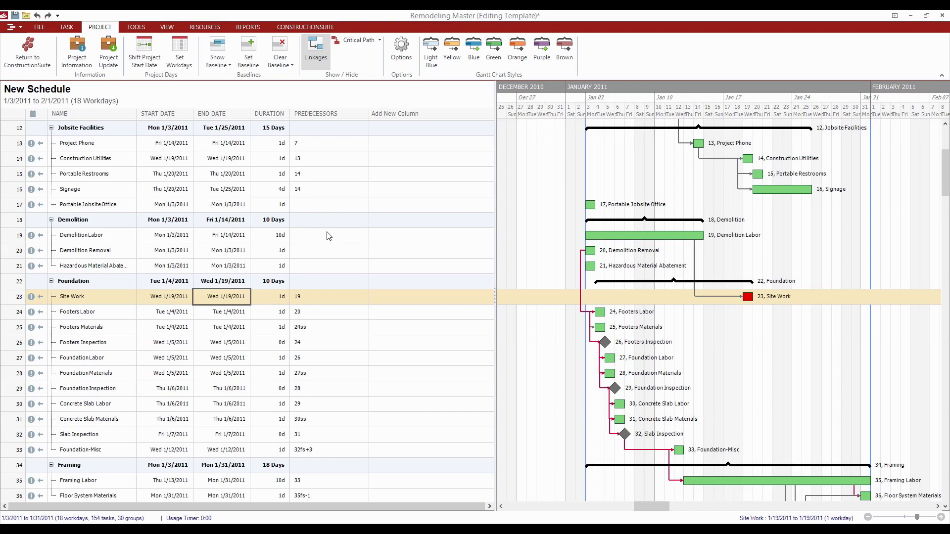
- Add a new group directly below Foundation Labor, keeping its default name
right_click(82, 358)
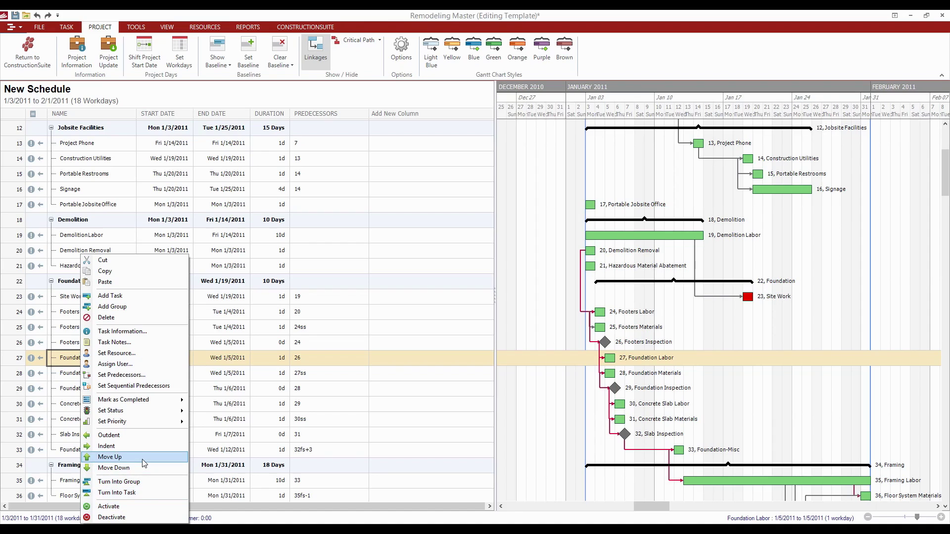
left_click(138, 307)
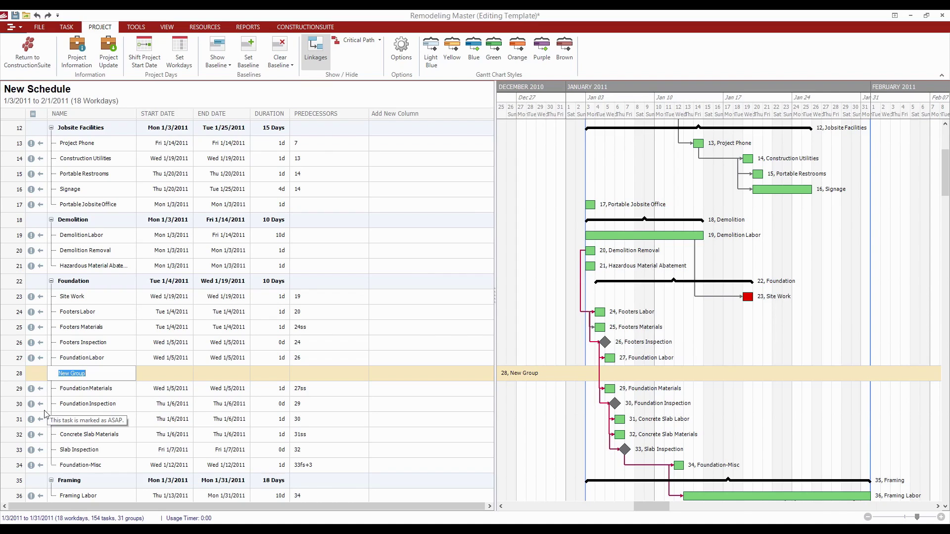
left_click(59, 404)
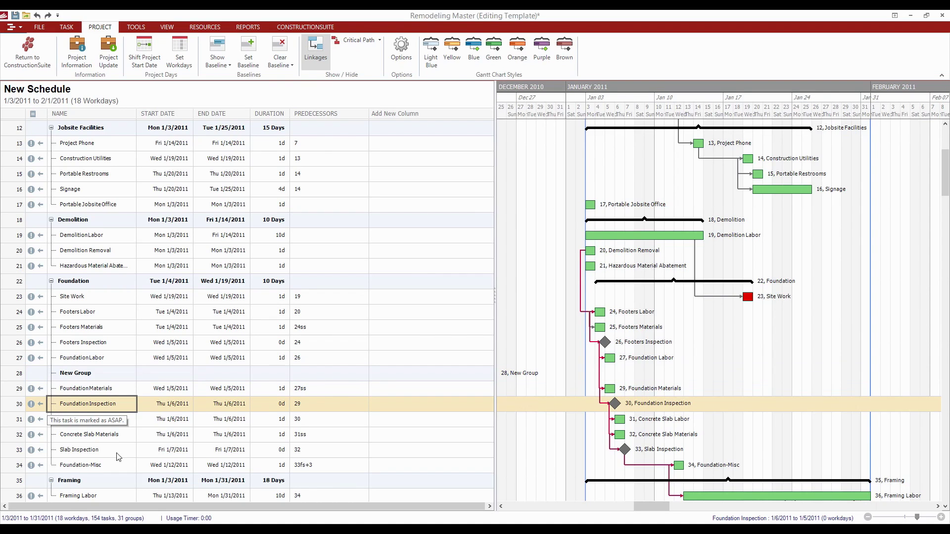
left_click(82, 379)
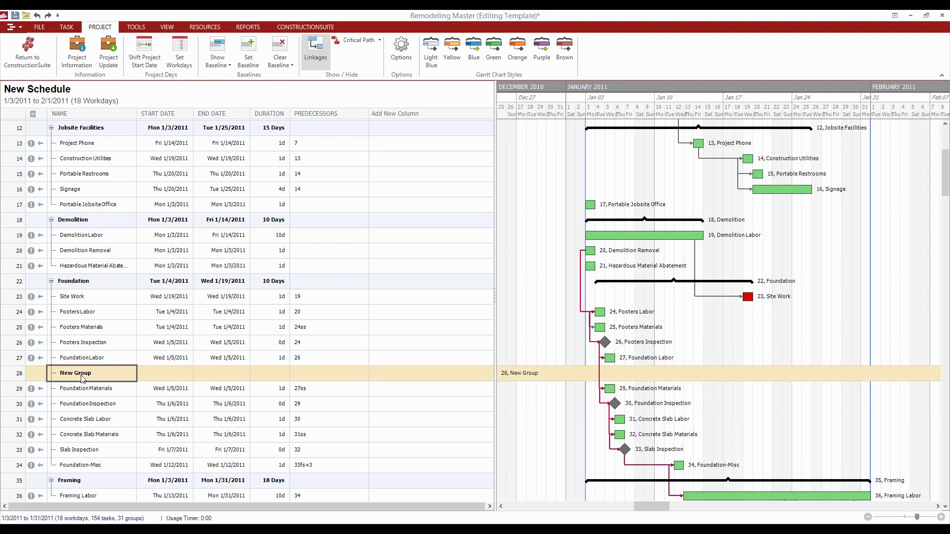
- Add a task below Foundation Materials and another task inside New Group, keeping their default names
left_click(106, 392)
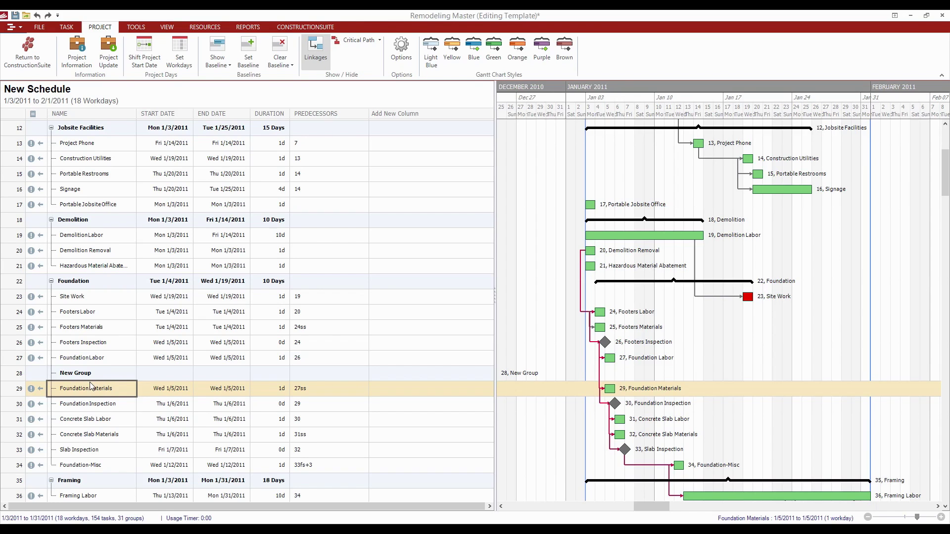
right_click(91, 384)
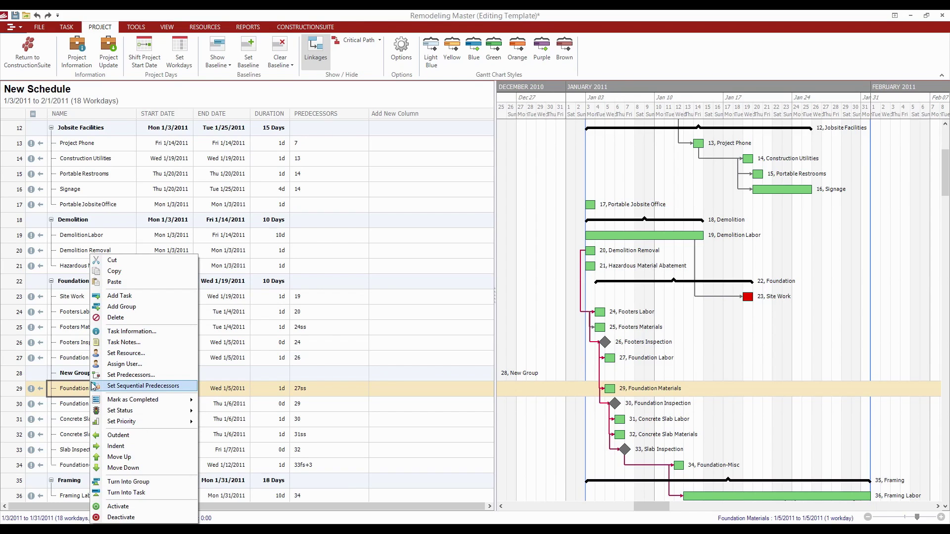
left_click(122, 296)
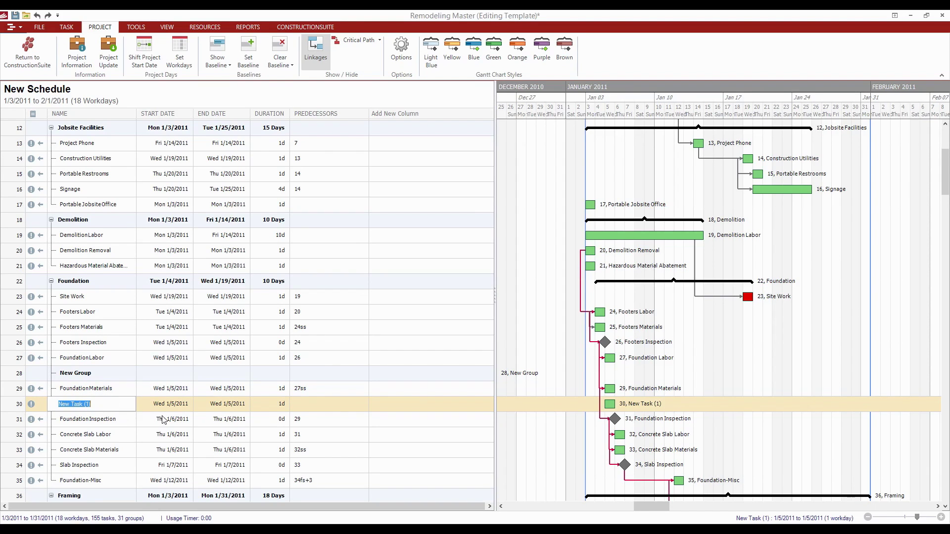
right_click(95, 377)
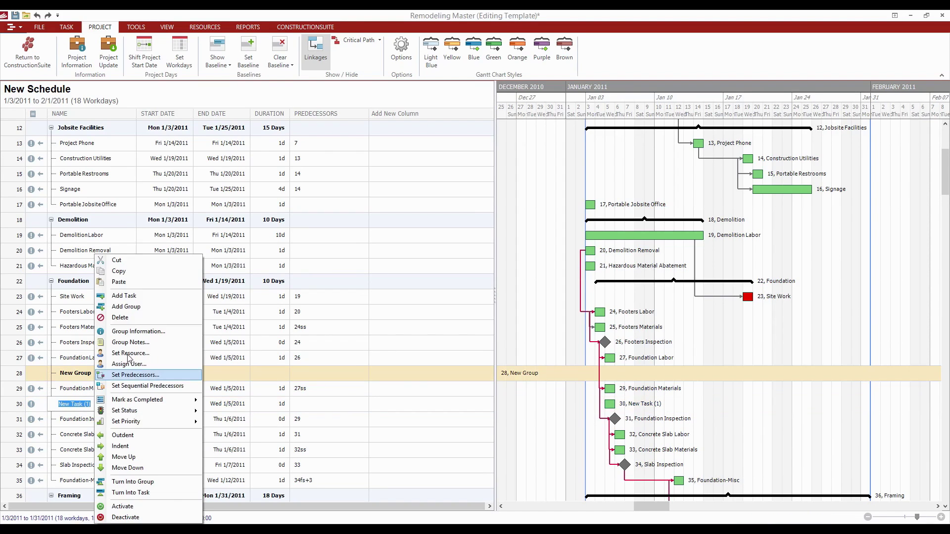
left_click(119, 296)
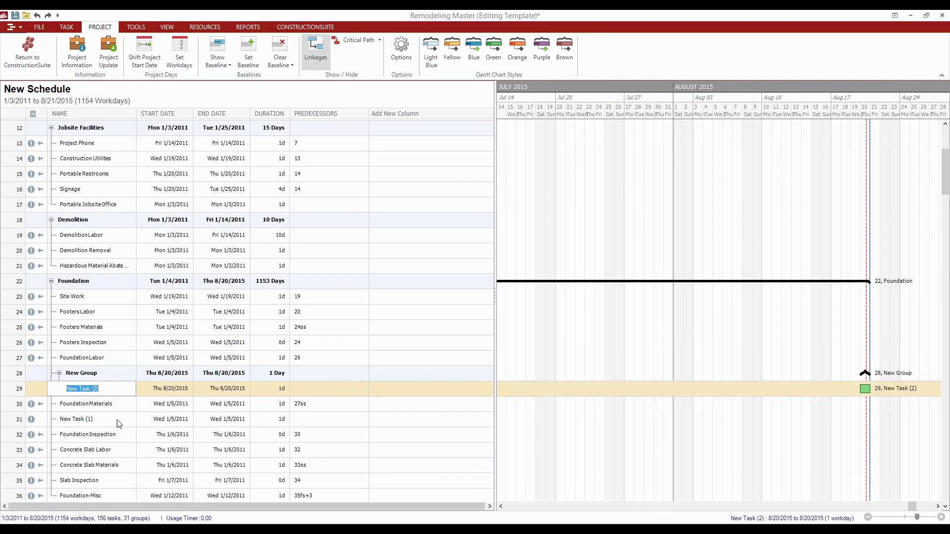
left_click(118, 409)
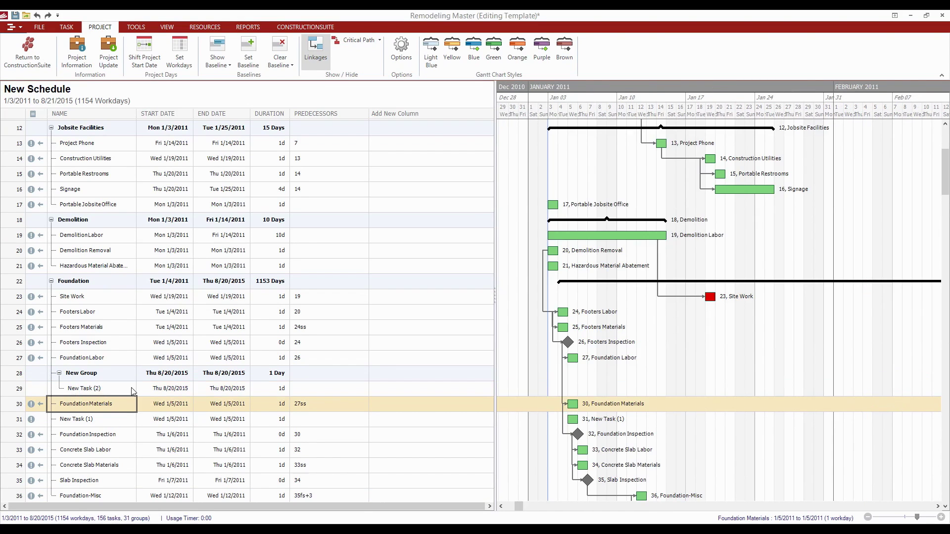
- Move New Task (1) up above Foundation Materials and indent it into New Group
right_click(84, 377)
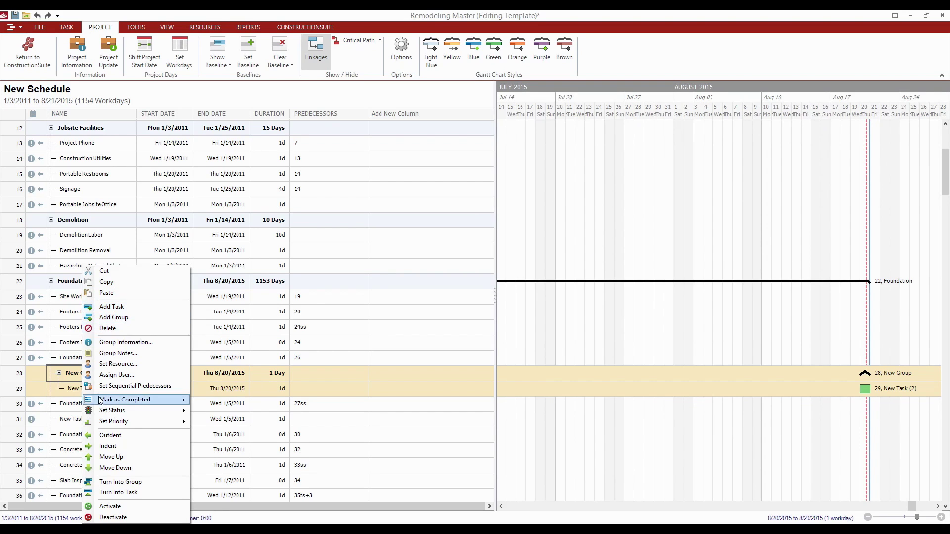
left_click(69, 425)
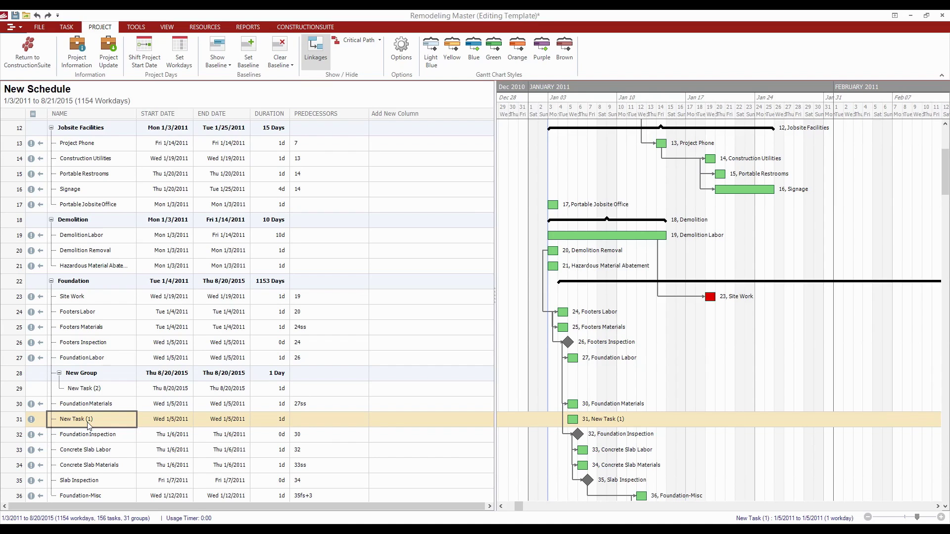
right_click(89, 426)
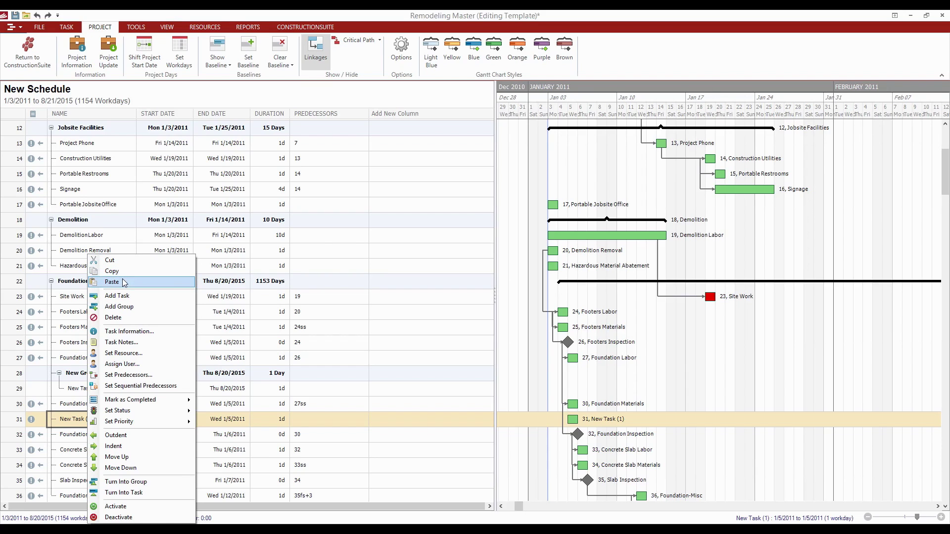
left_click(111, 458)
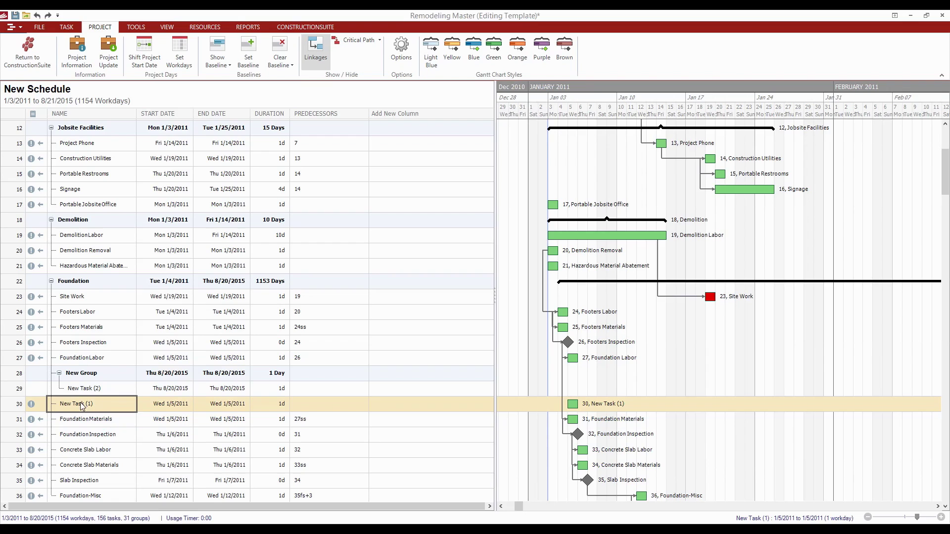
right_click(80, 402)
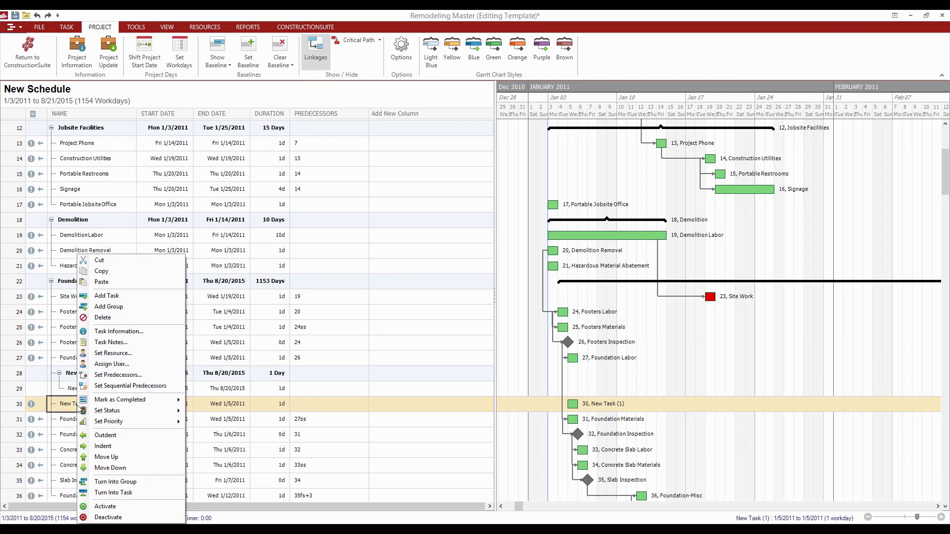
left_click(110, 445)
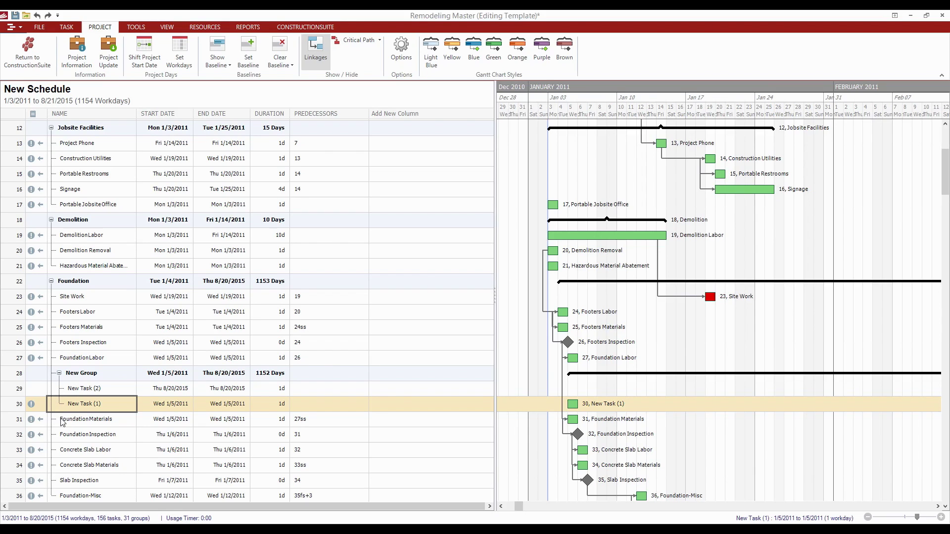
- Move Foundation Labor down below New Group's tasks and indent it into that group
mouse_move(61, 421)
right_click(77, 361)
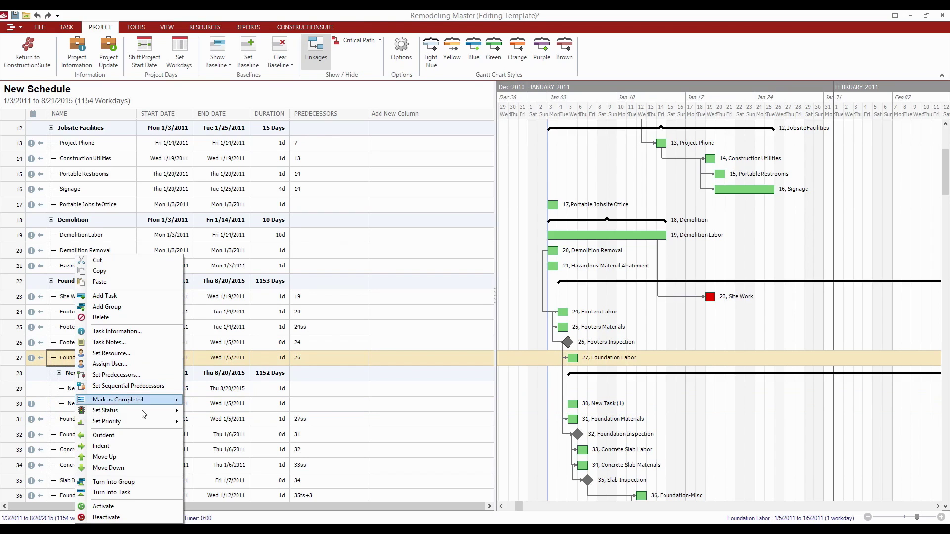
left_click(121, 468)
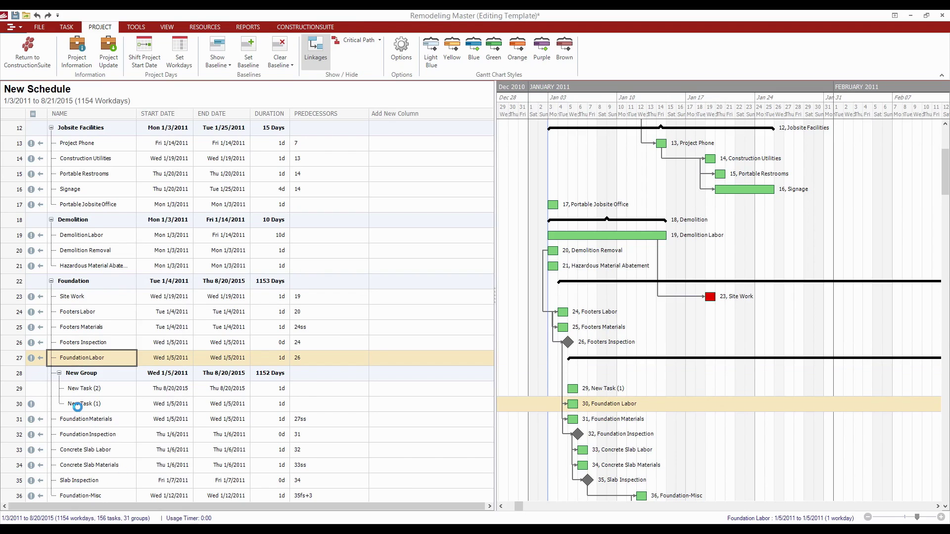
right_click(70, 409)
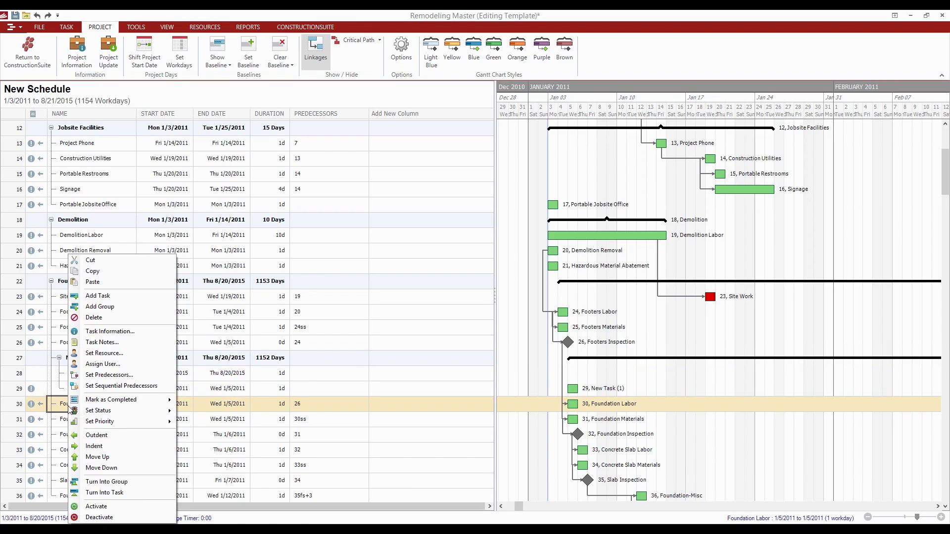
left_click(101, 447)
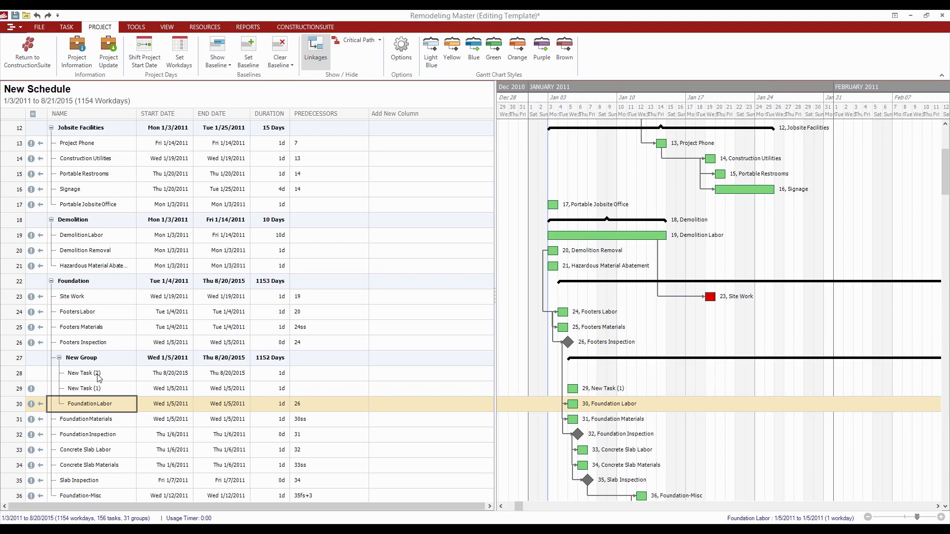
- Set the start date of New Task (2) to 1/5/2011 and accept Footers Inspection as its predecessor
left_click(163, 377)
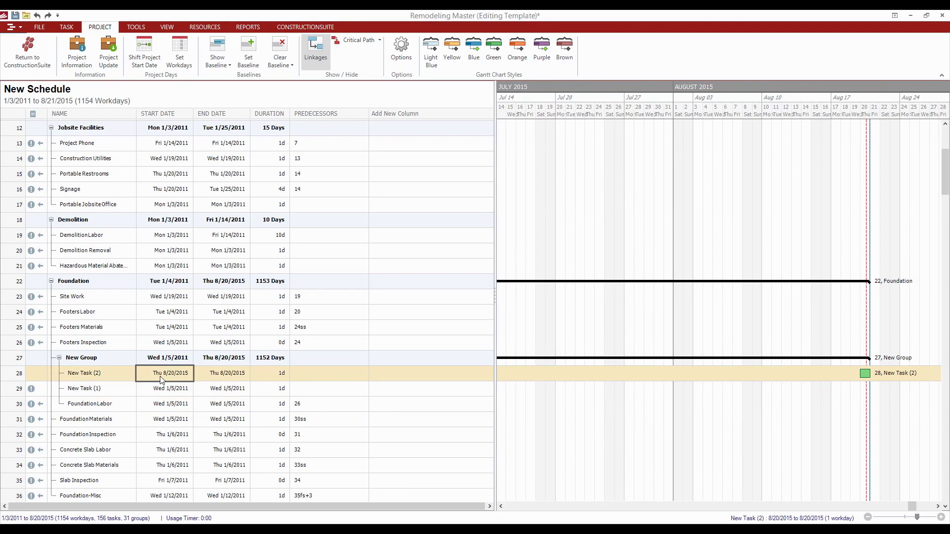
left_click(162, 379)
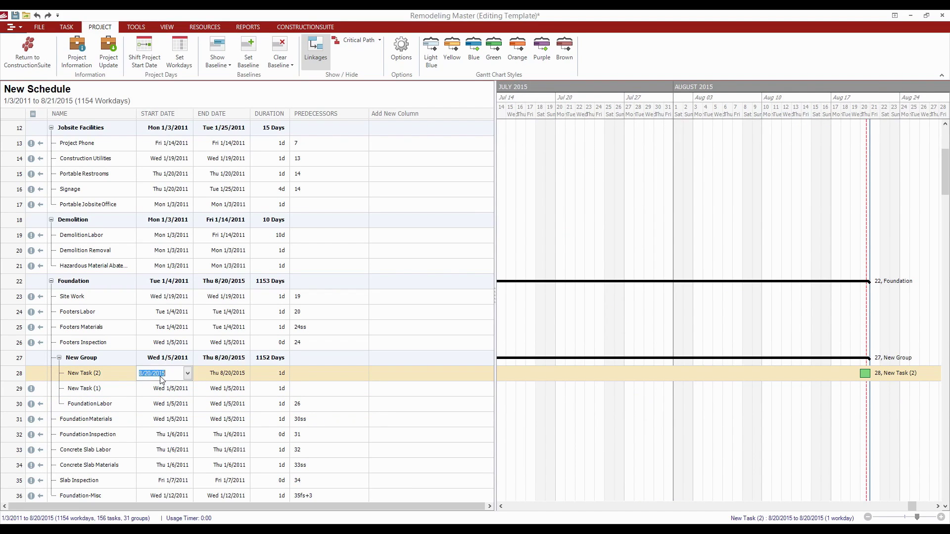
type("1/5/2011")
key("Return")
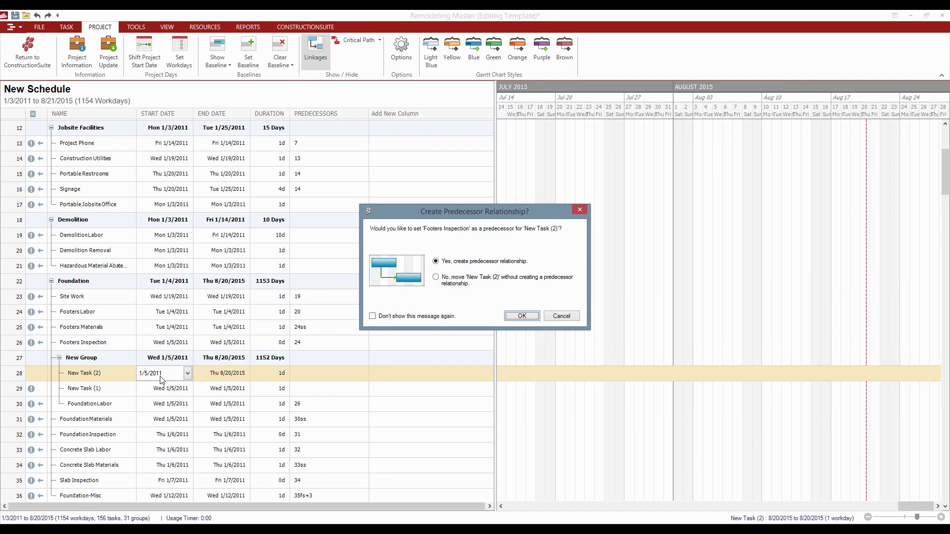
left_click(522, 316)
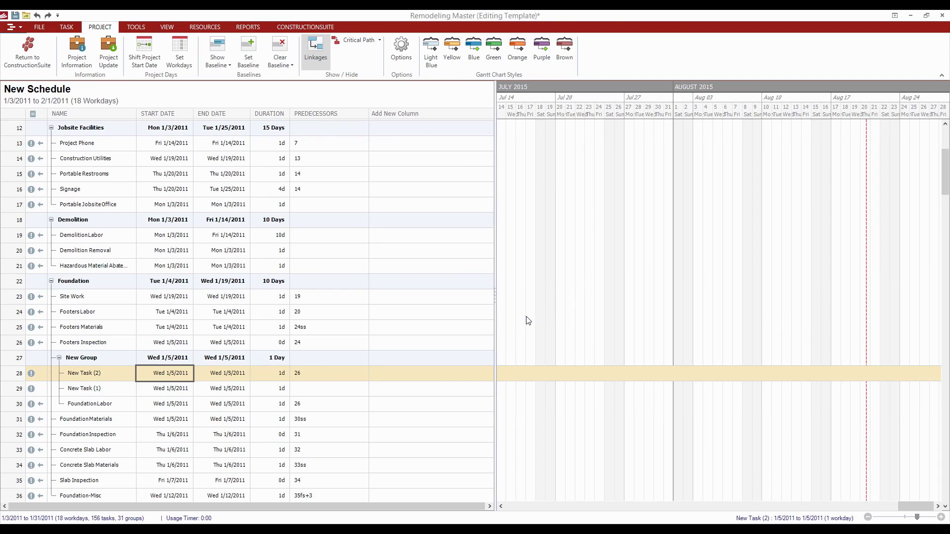
- Shift the project start date of the schedule to the specific date 8/20/2015
left_click(153, 394)
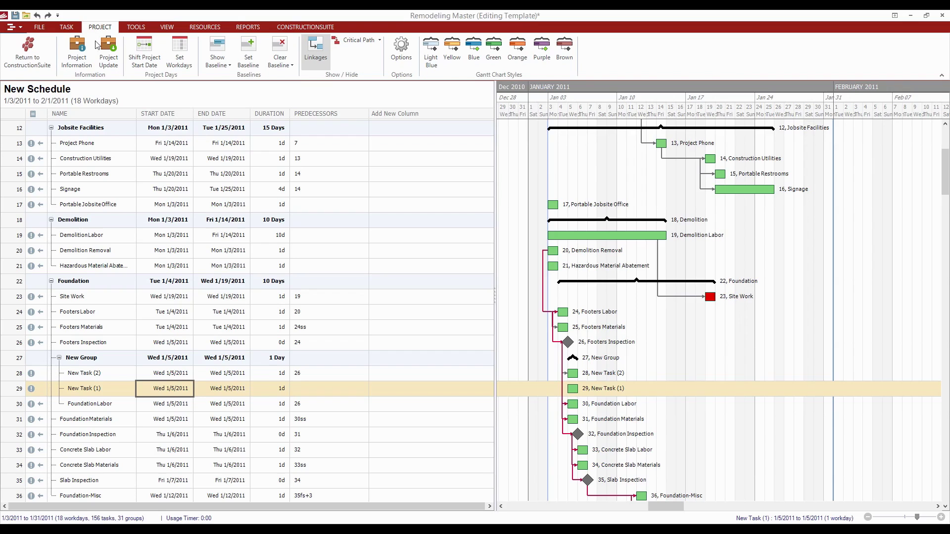
left_click(153, 55)
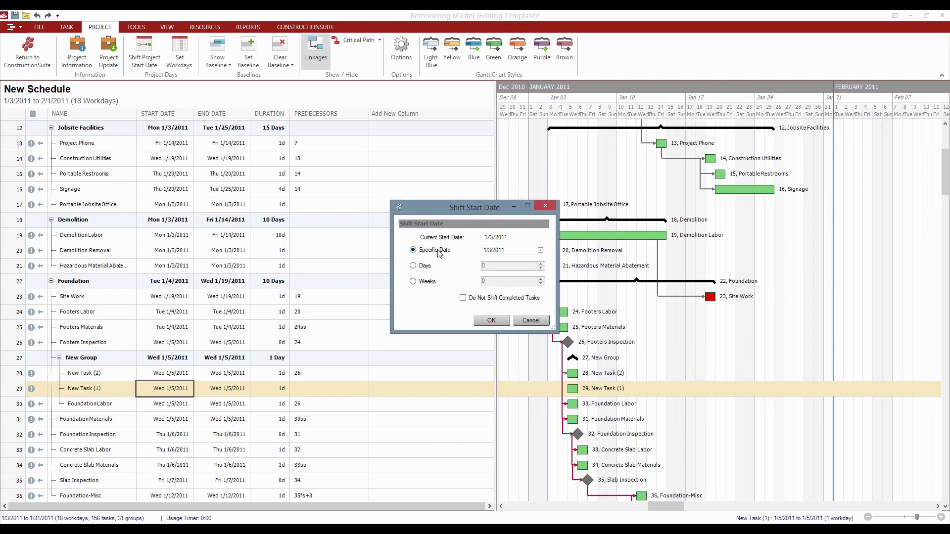
left_click_drag(510, 250, 483, 250)
type("8/20/2015")
left_click(488, 322)
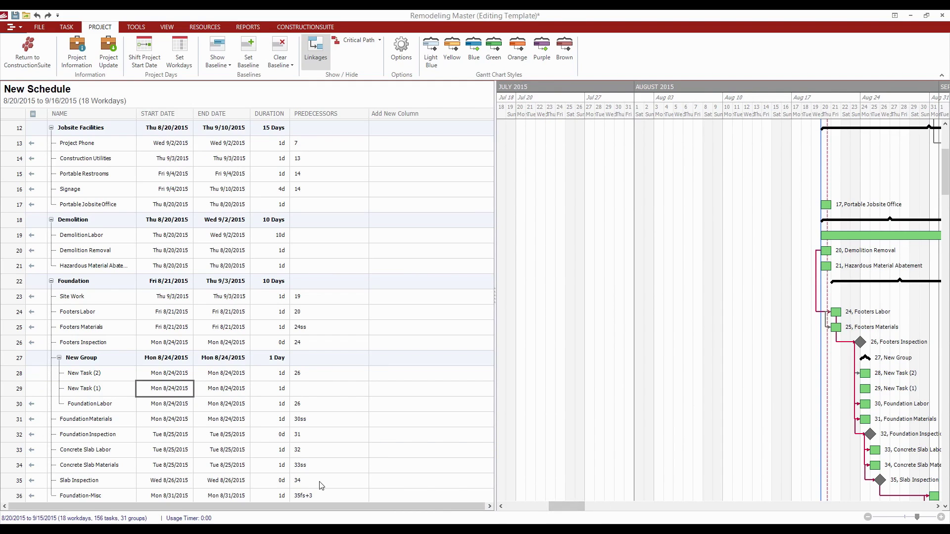
- Look over the shifted task bars in the Gantt chart, save the template and close the schedule window
left_click_drag(574, 507, 691, 497)
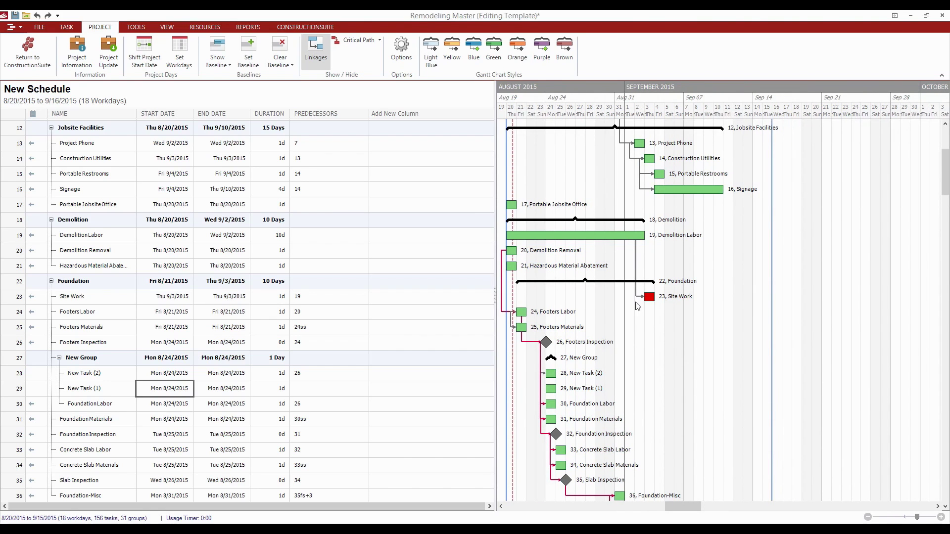
scroll(640, 296, "down", 6)
scroll(641, 299, "up", 10)
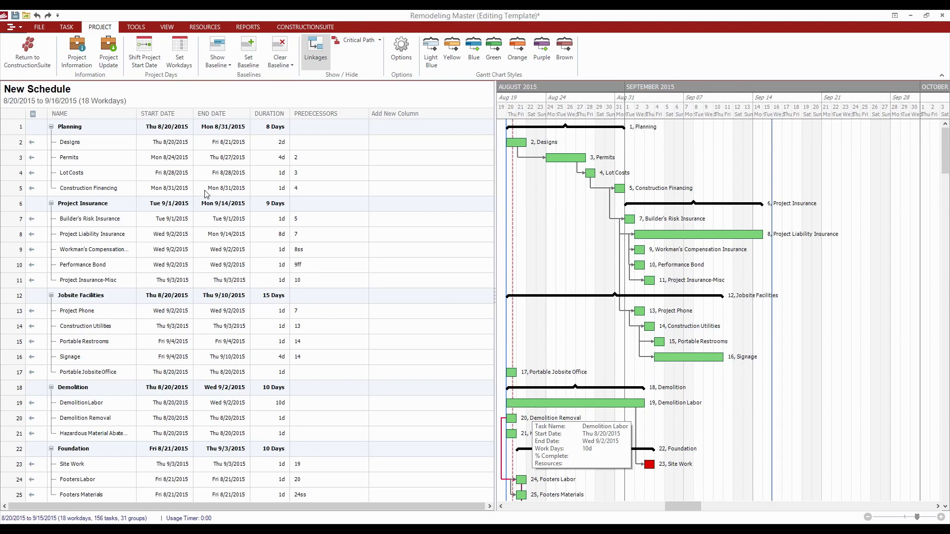
left_click(277, 144)
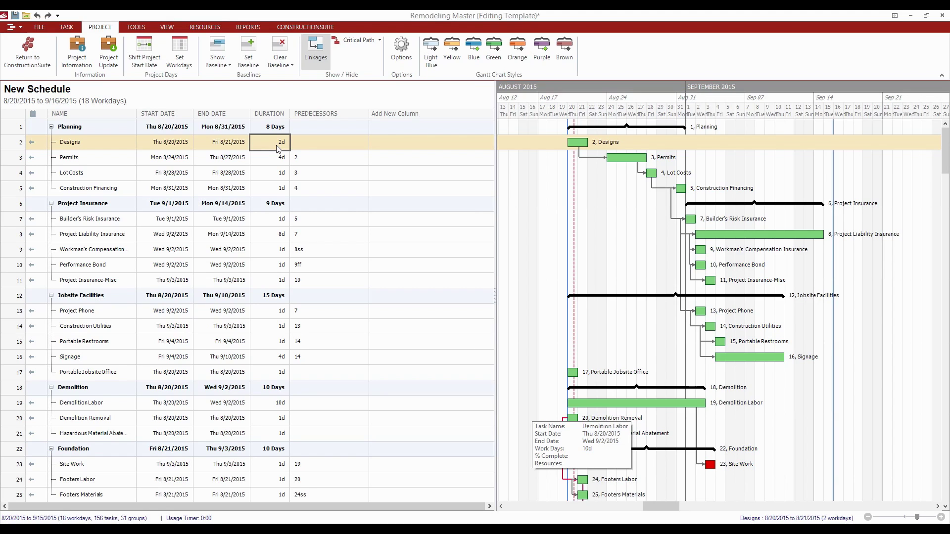
left_click(17, 17)
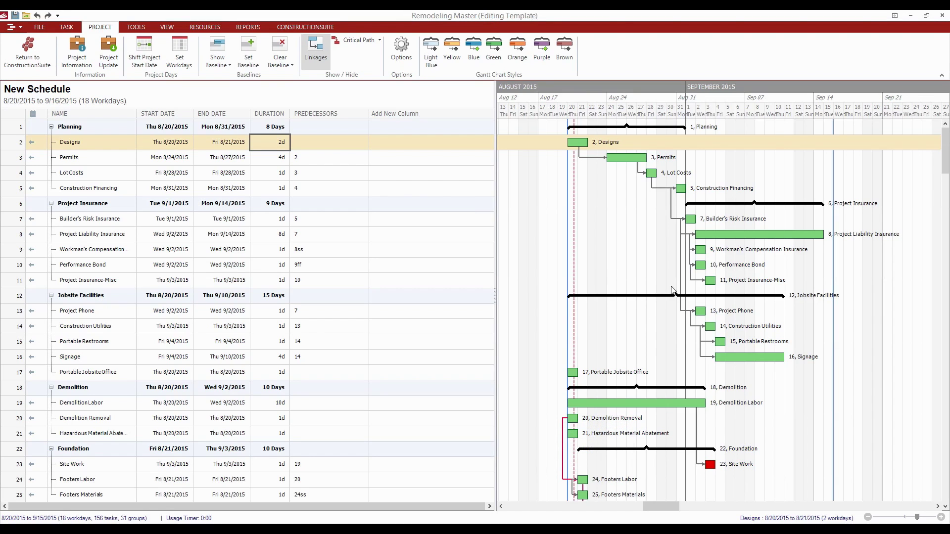
left_click(942, 16)
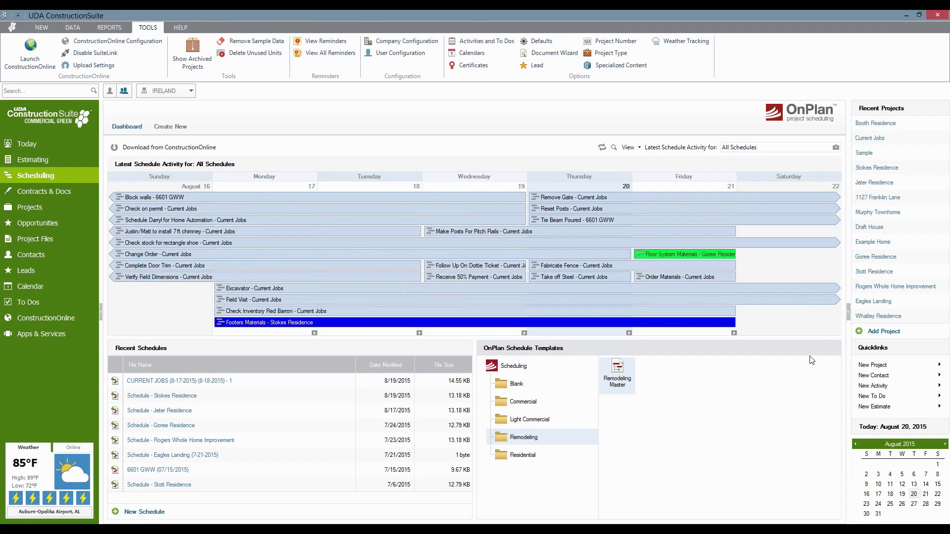
- Open the Booth Residence project and its estimate, and minimize the estimate window to return to the project summary
left_click(876, 124)
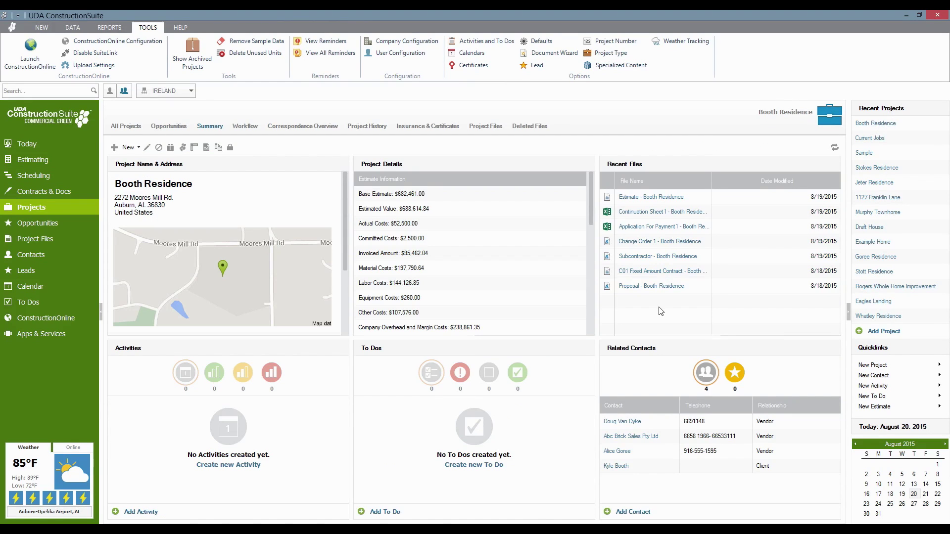
right_click(641, 197)
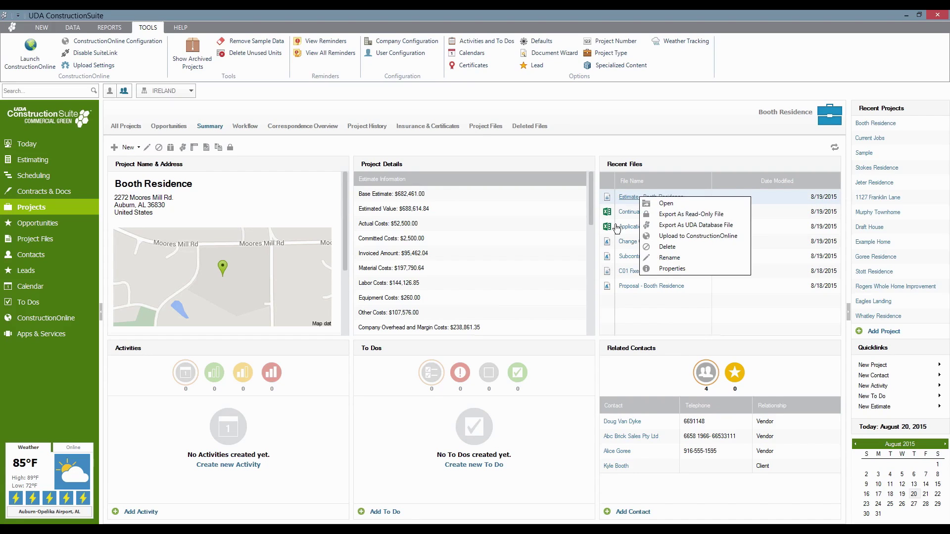
left_click(698, 322)
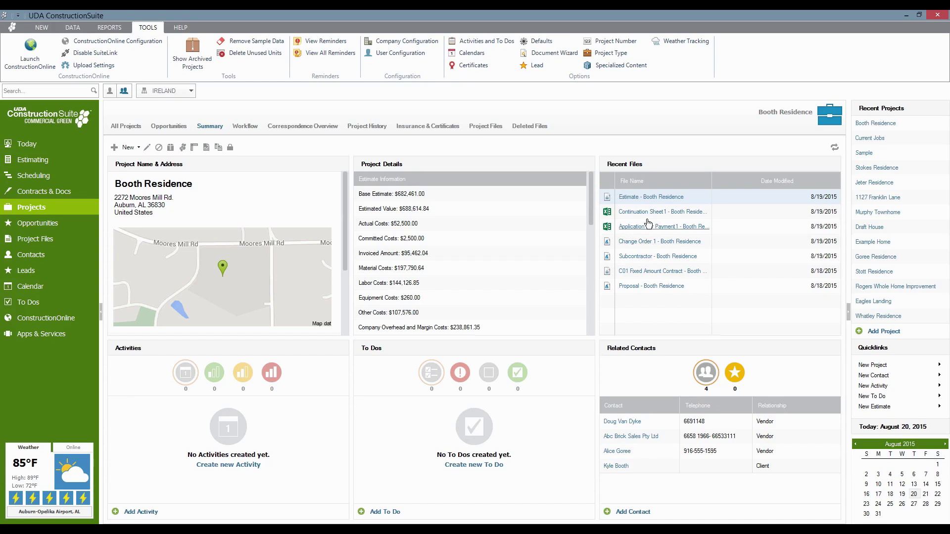
left_click(642, 203)
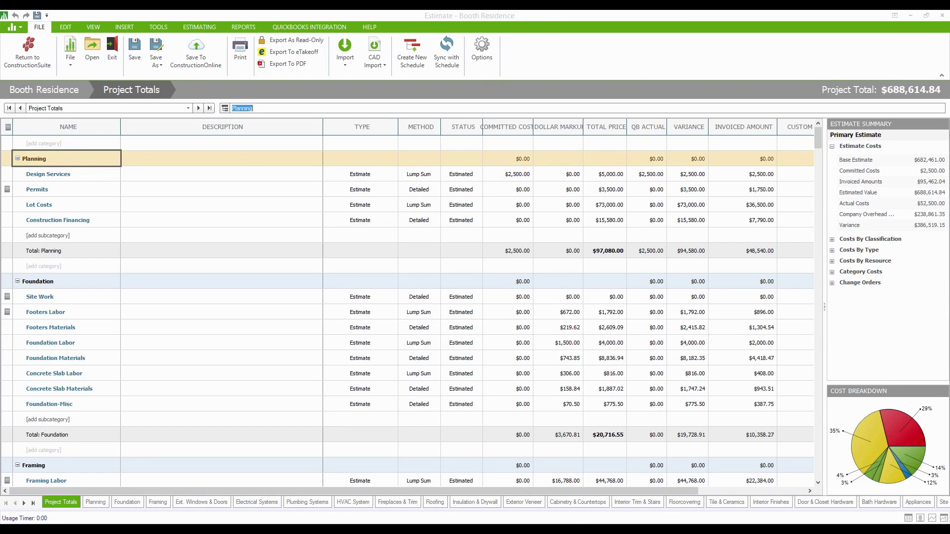
left_click(912, 15)
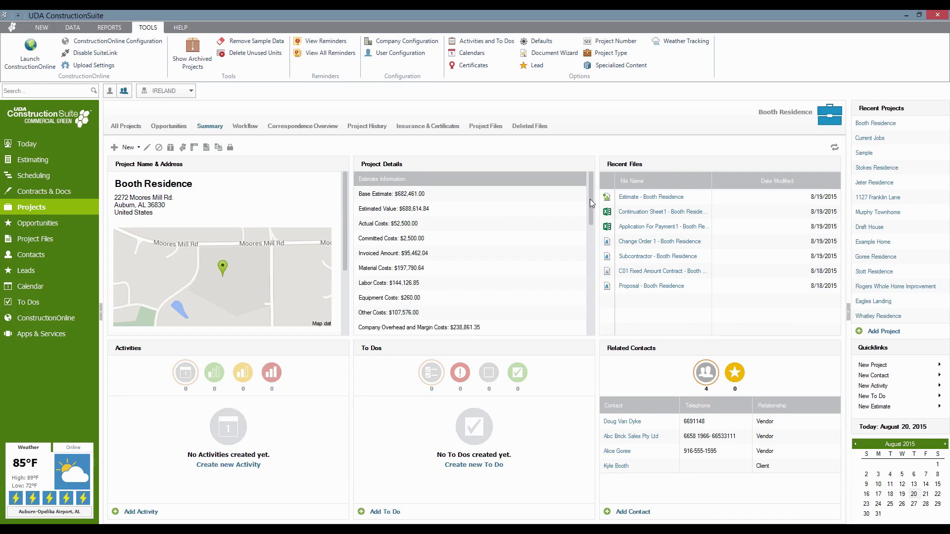
- Walk through the Schedule Wizard with the predefined Remodeling Master template up to the work days and holidays, closing it without finishing
scroll(579, 209, "down", 3)
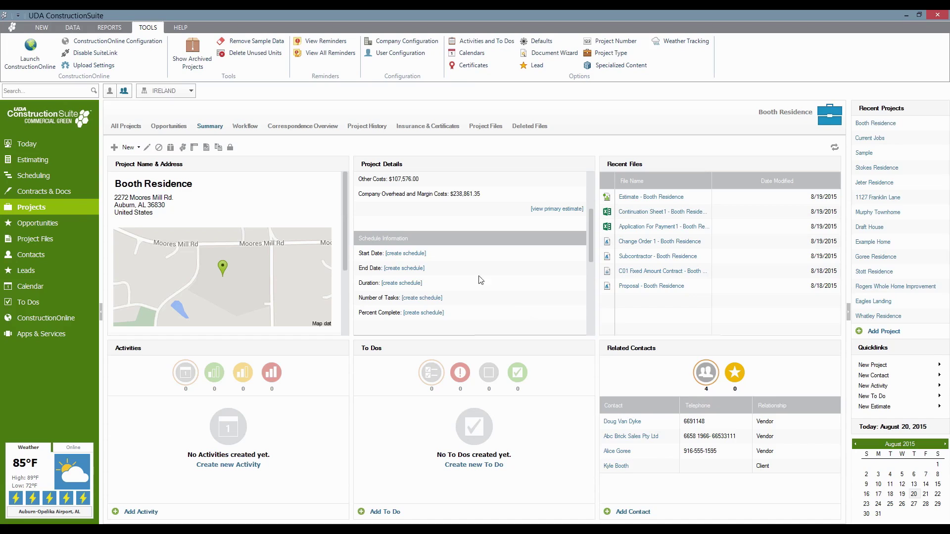
left_click(396, 253)
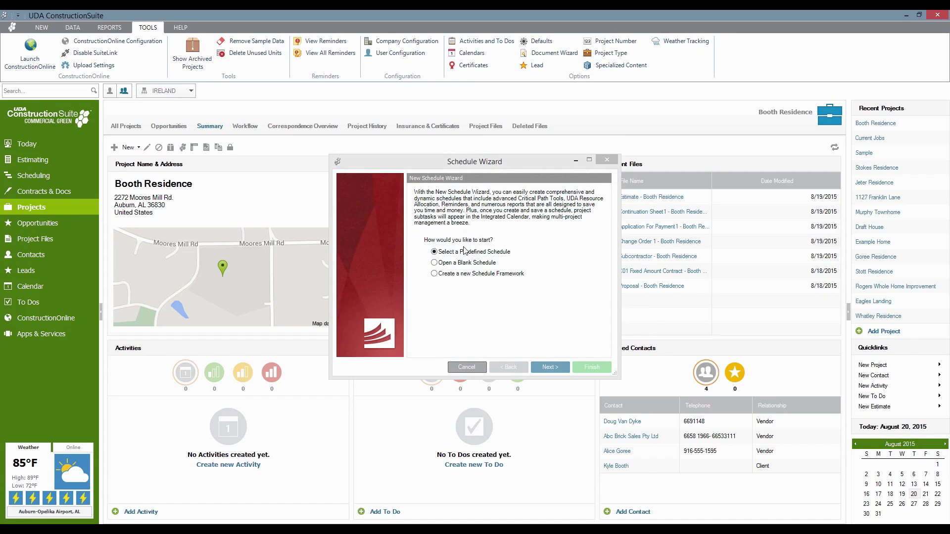
left_click(549, 369)
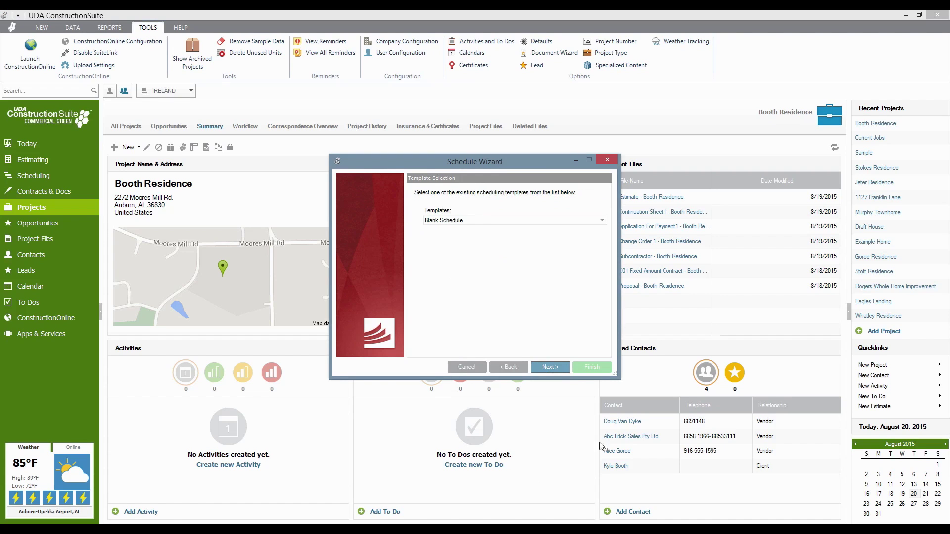
left_click(602, 219)
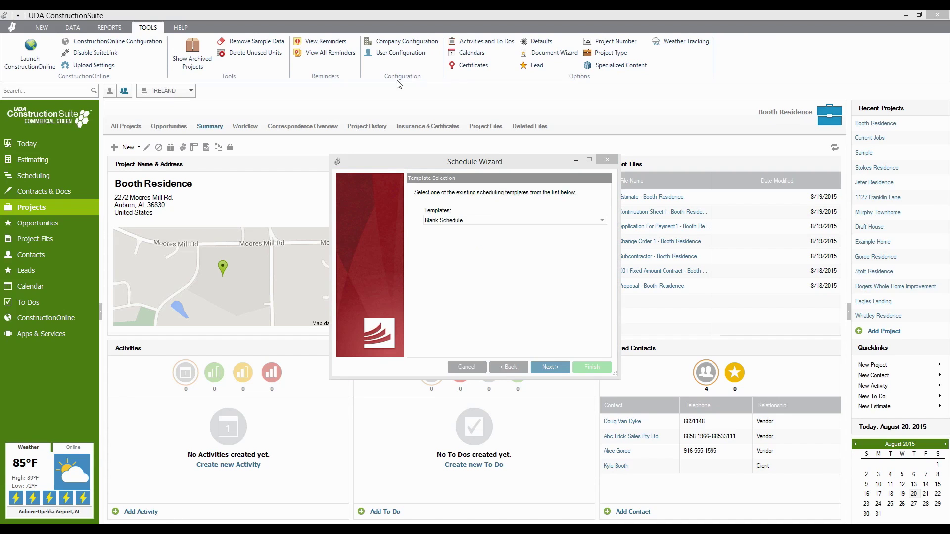
left_click(604, 221)
left_click(440, 250)
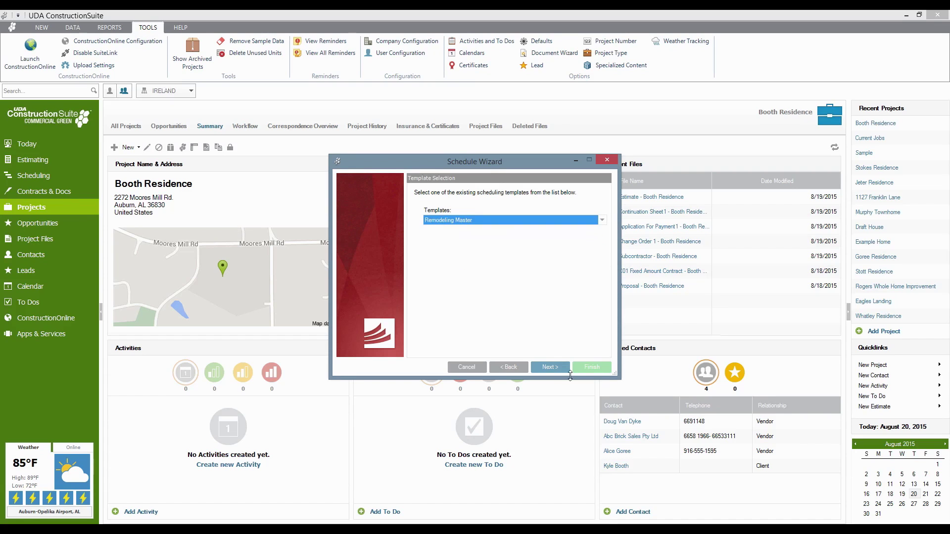
left_click(548, 367)
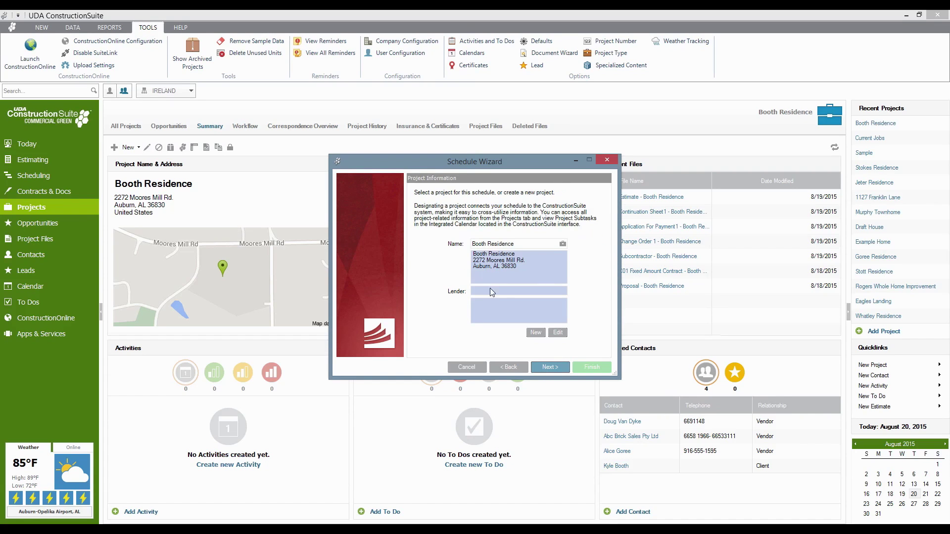
left_click(554, 368)
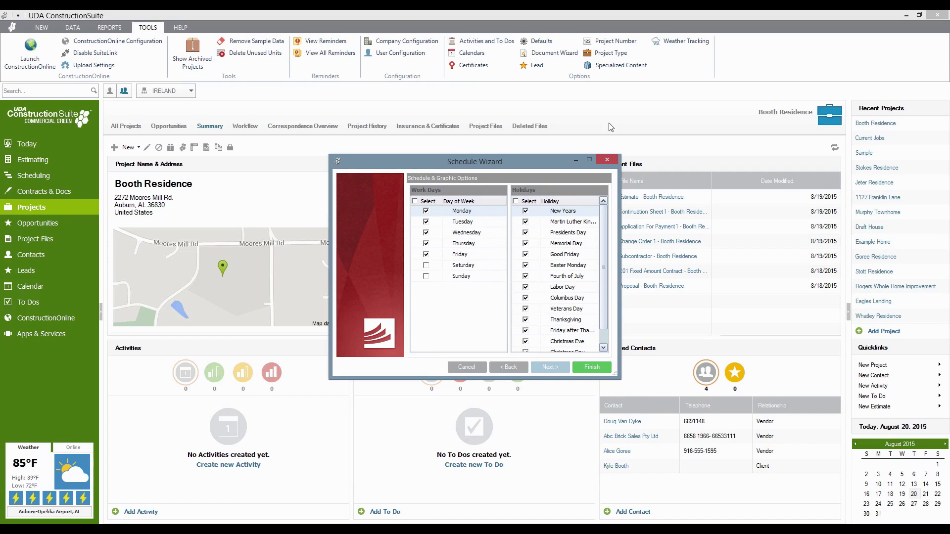
left_click(607, 160)
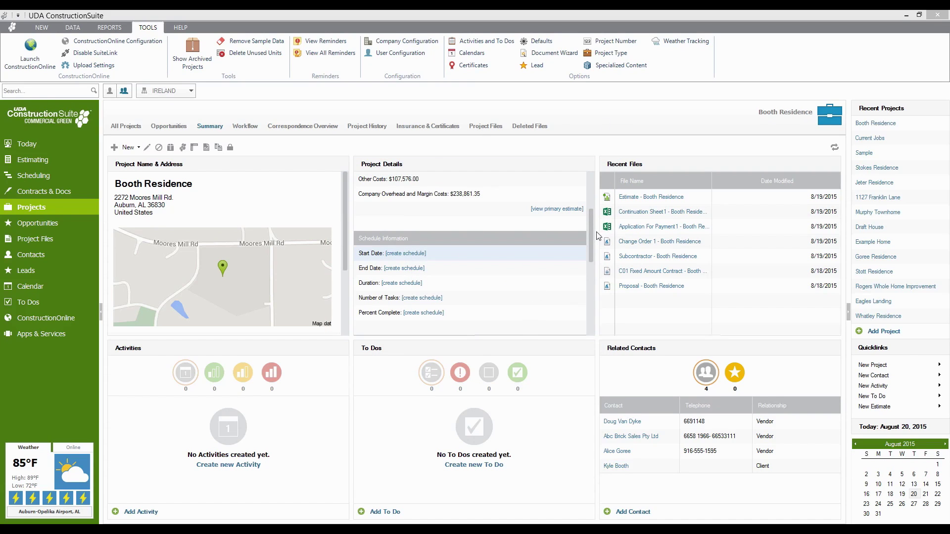
- Return to the estimate and open the generation options for creating a new schedule from it
left_click_drag(589, 231, 579, 163)
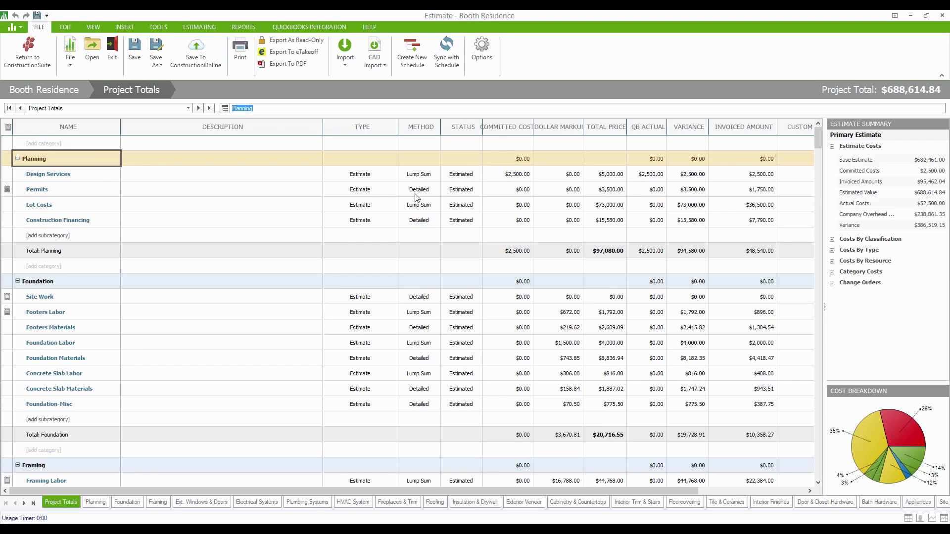
left_click(413, 51)
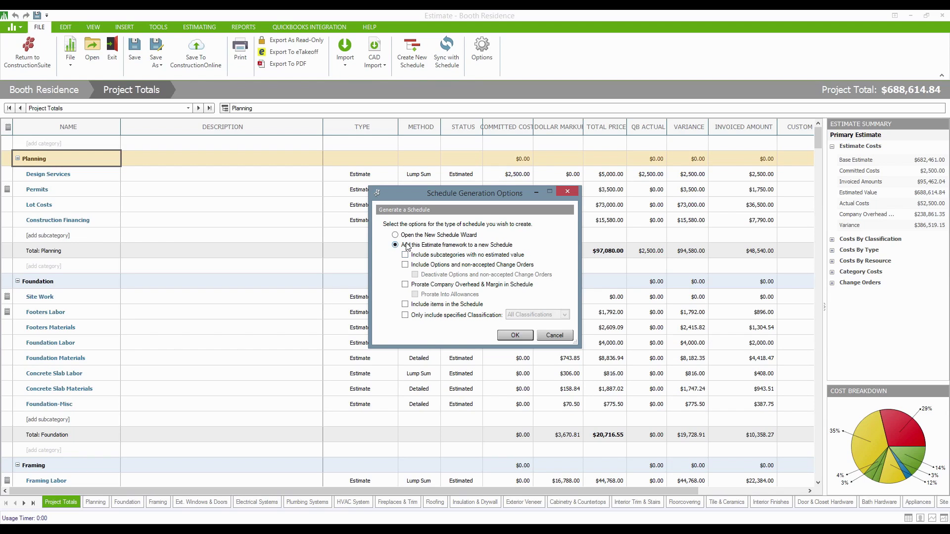
- Try out the specified-classification filter and the option to include items in the schedule, leaving both unselected
left_click(405, 316)
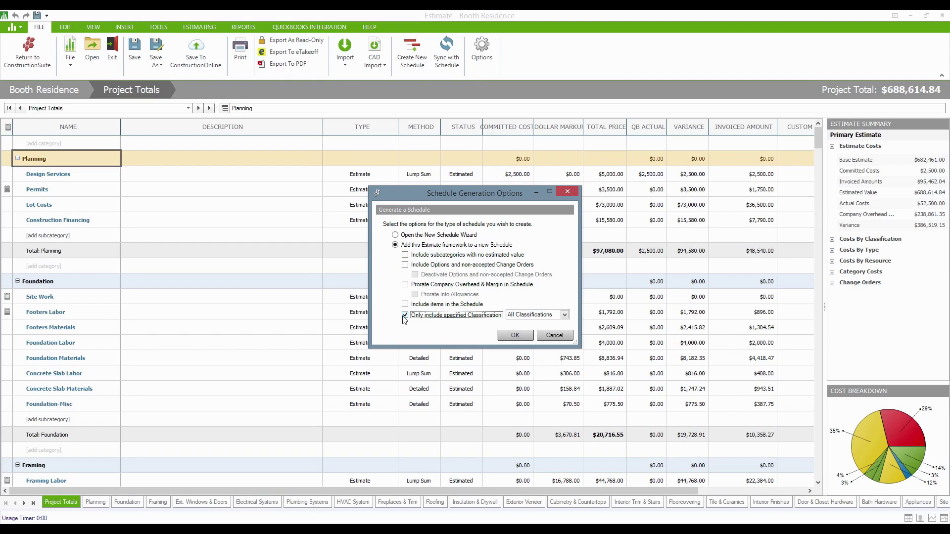
left_click(564, 315)
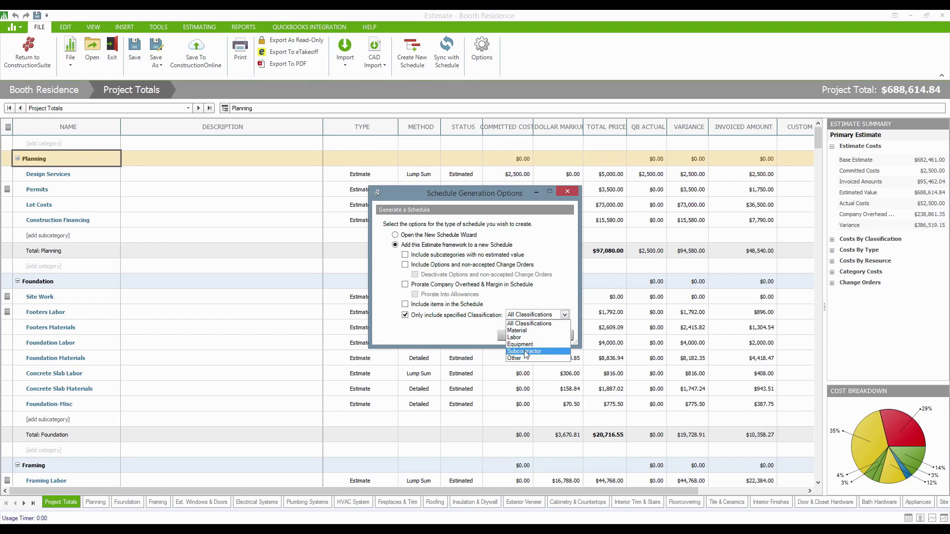
left_click(421, 332)
left_click(407, 315)
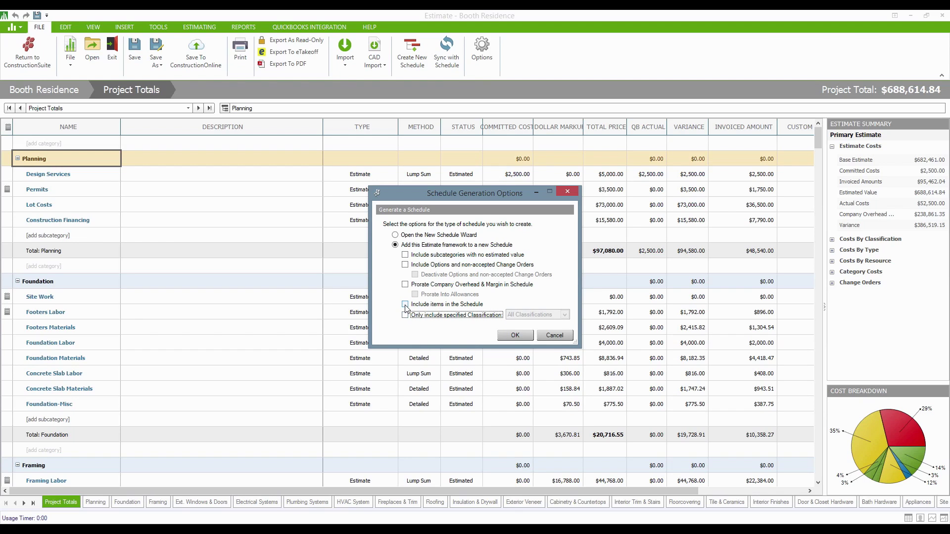
left_click(406, 305)
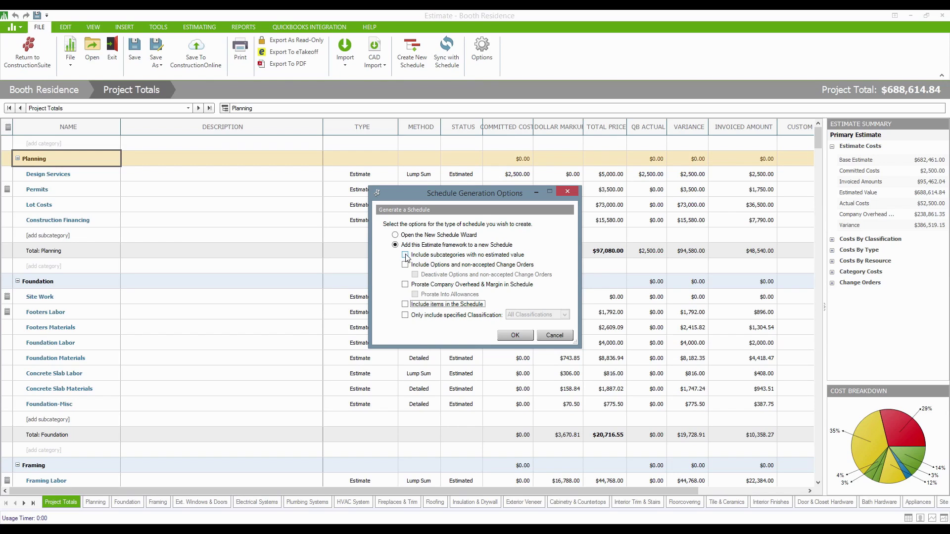
- Generate the schedule from the estimate framework, prorating company overhead and margin, including into allowances
left_click(405, 285)
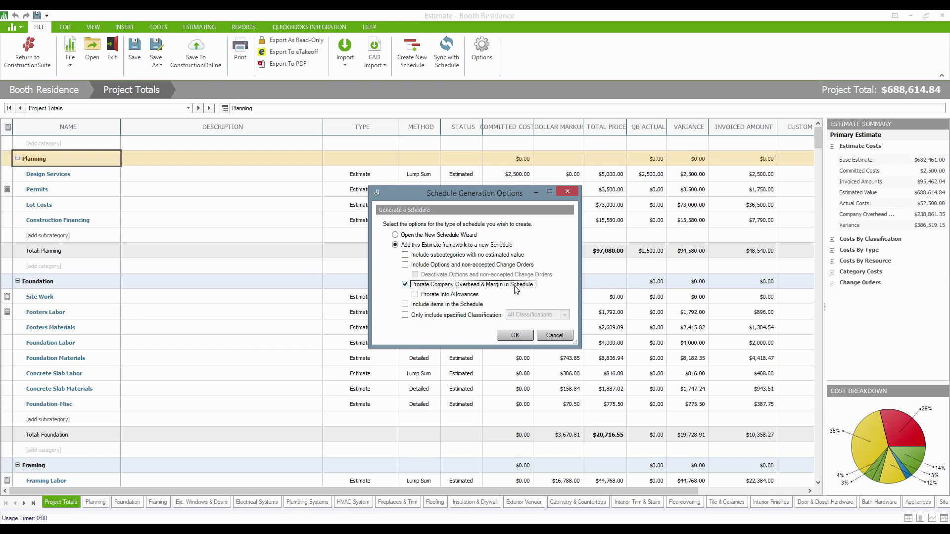
left_click(461, 296)
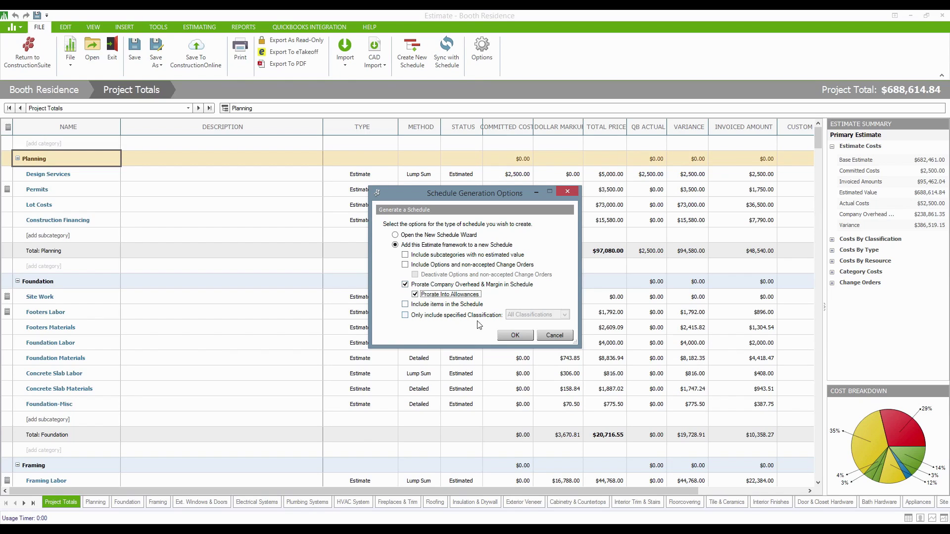
left_click(510, 338)
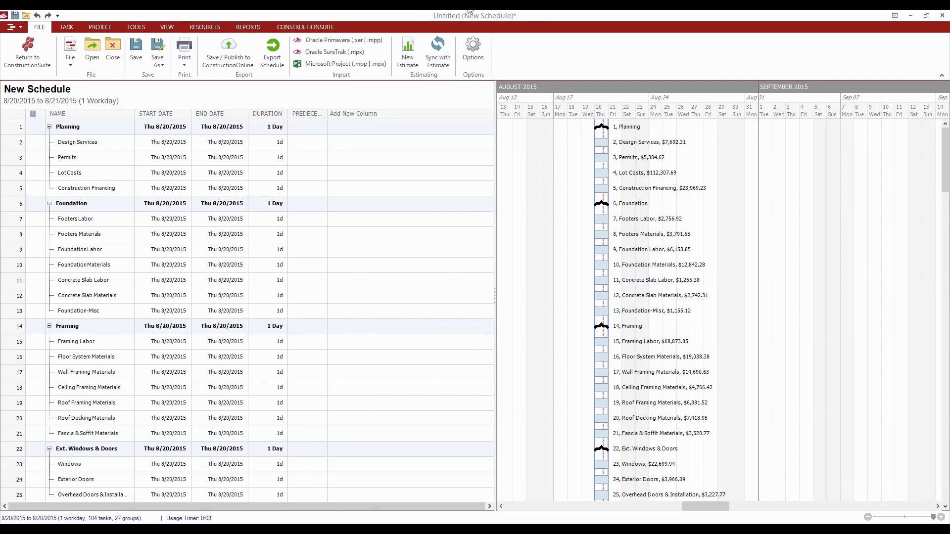
- Restore the new schedule window to a floating size and enlarge it downward and sideways over the estimate
left_click_drag(414, 15, 397, 83)
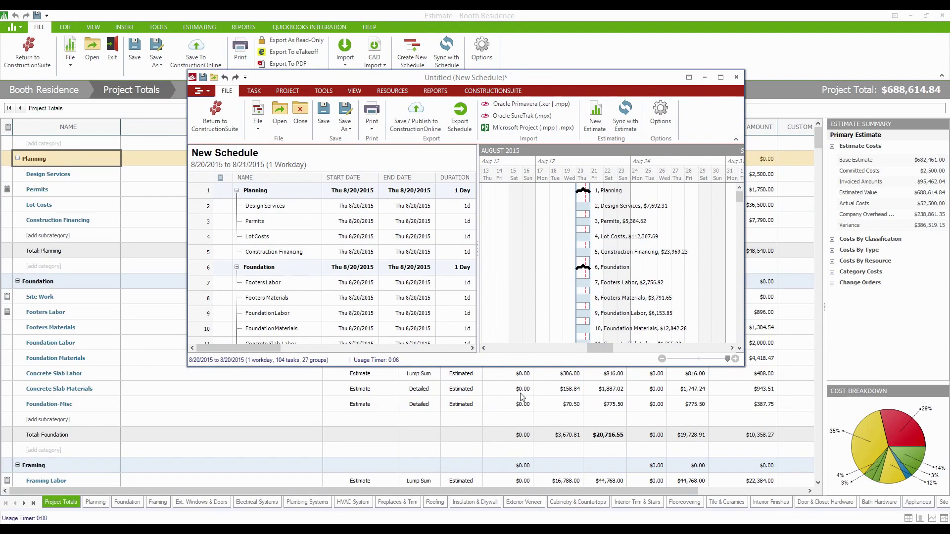
left_click_drag(540, 367, 540, 514)
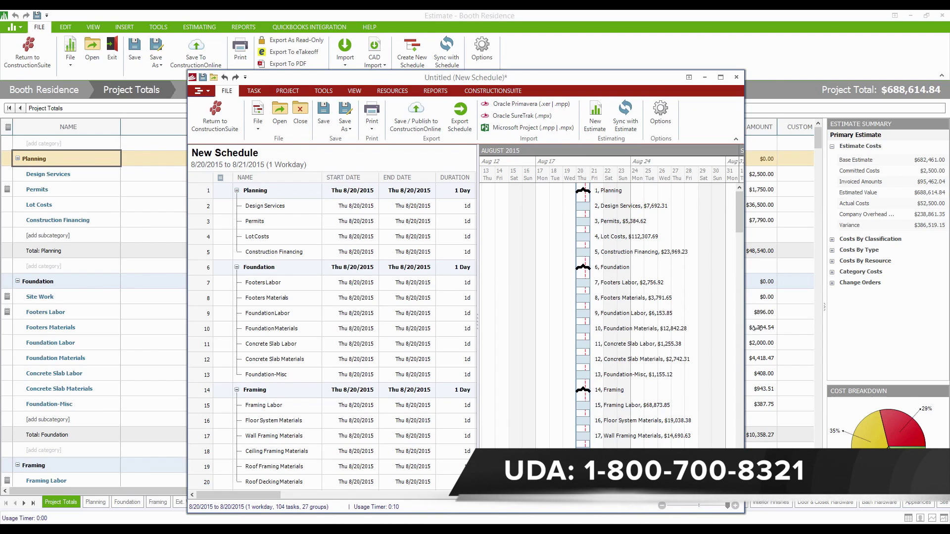
left_click_drag(745, 336, 939, 322)
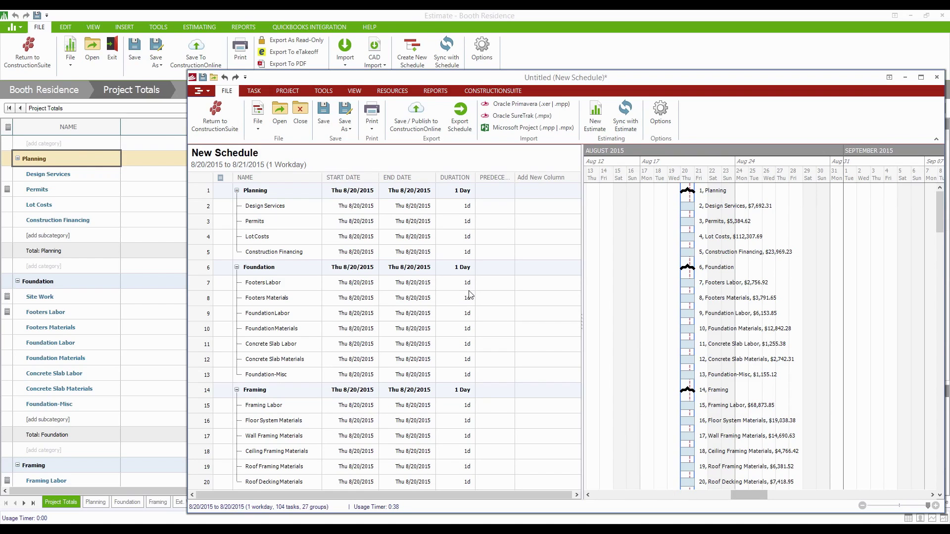
- Shift the new schedule's project start date to the specific date 8/31/2015
left_click(288, 94)
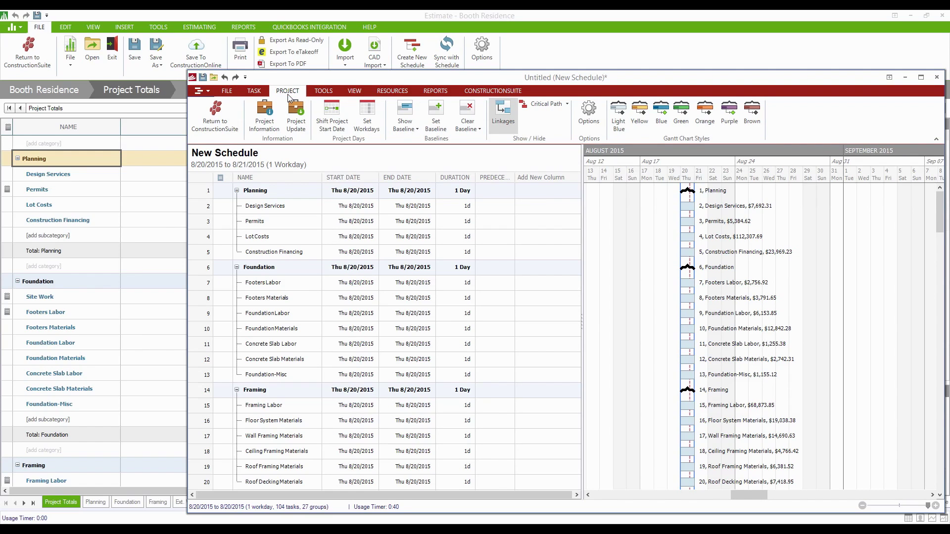
left_click(342, 119)
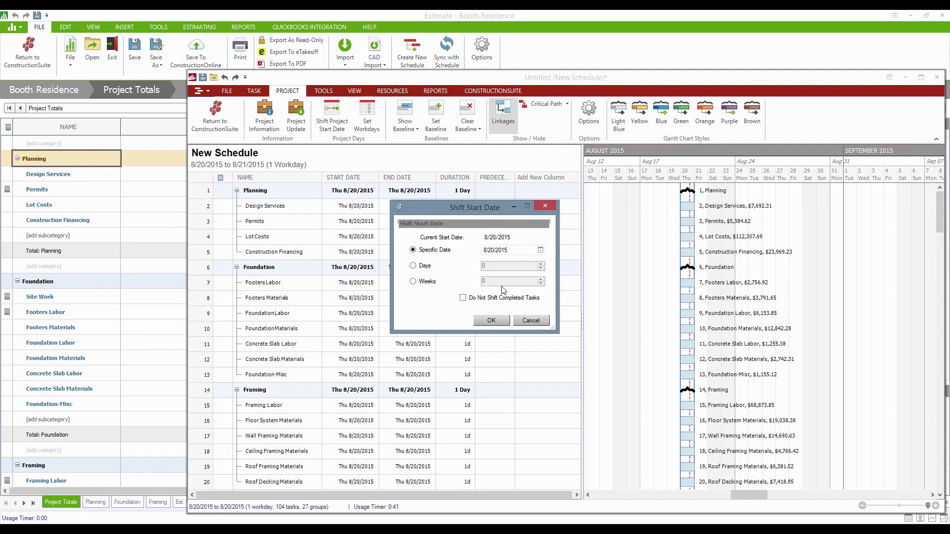
left_click(541, 250)
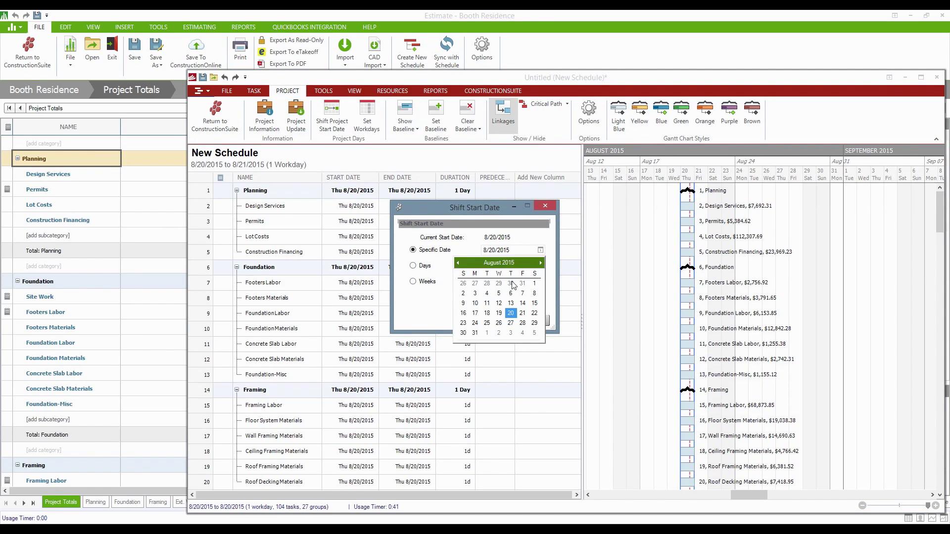
left_click(475, 333)
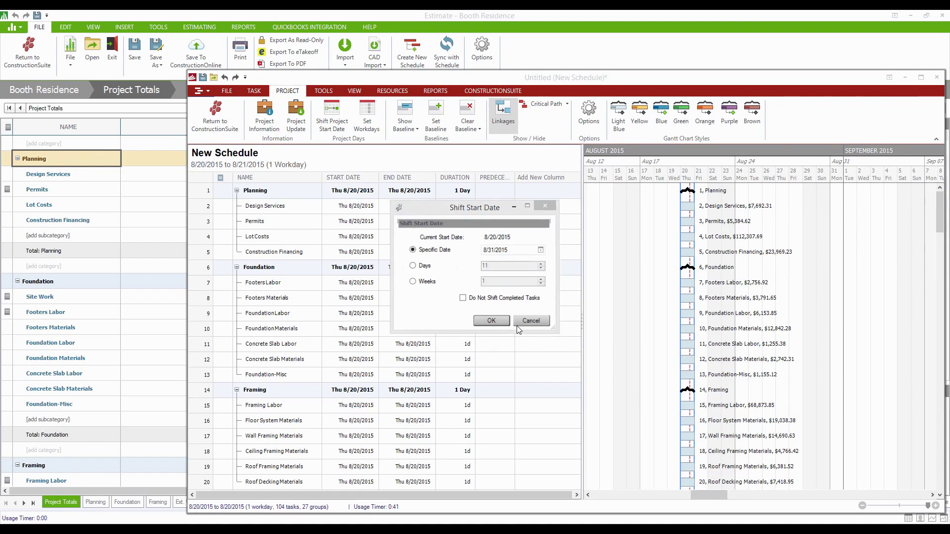
key("Return")
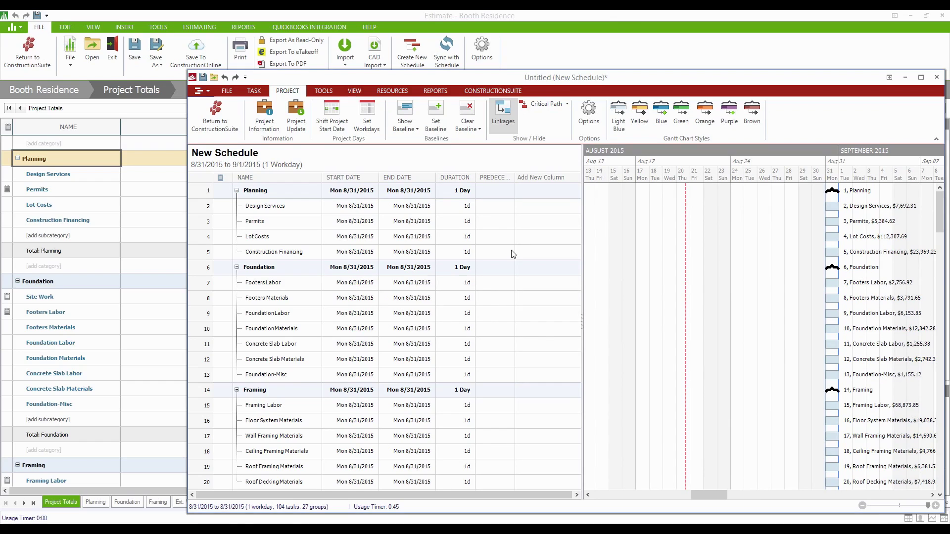
- Try to set the predecessor of the Permits task to 3
left_click(501, 225)
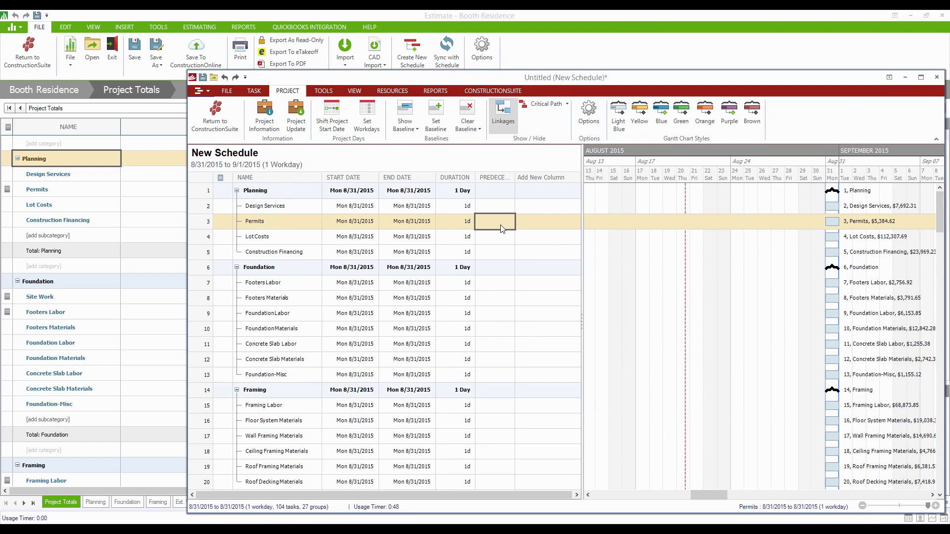
type("3")
key("Return")
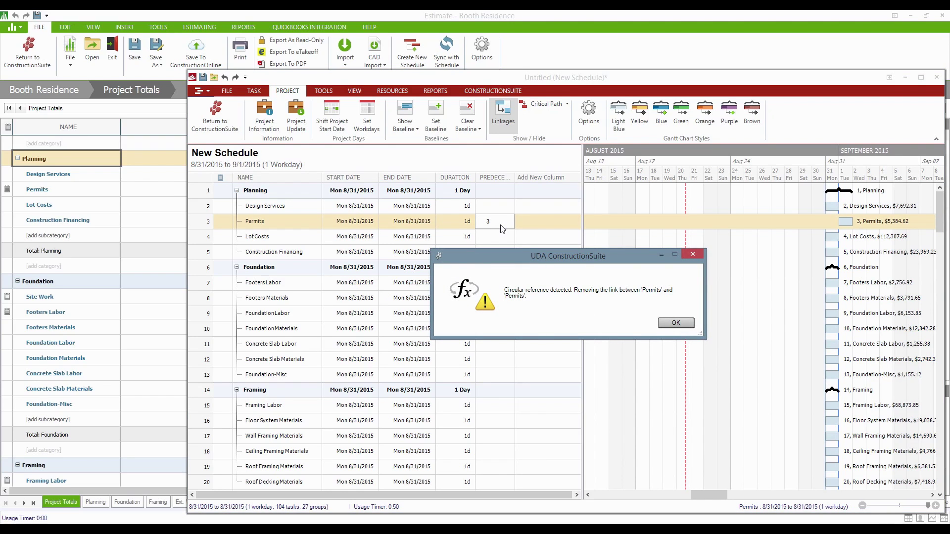
left_click(676, 323)
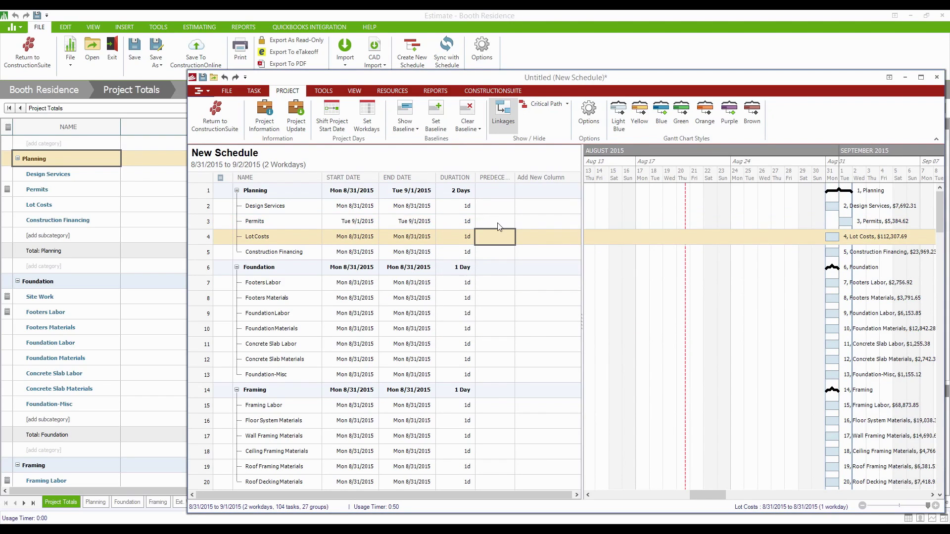
- Set the predecessors to 2 for Permits, 3 for Lot Costs and 4ss for Construction Financing
type("2")
key("Return")
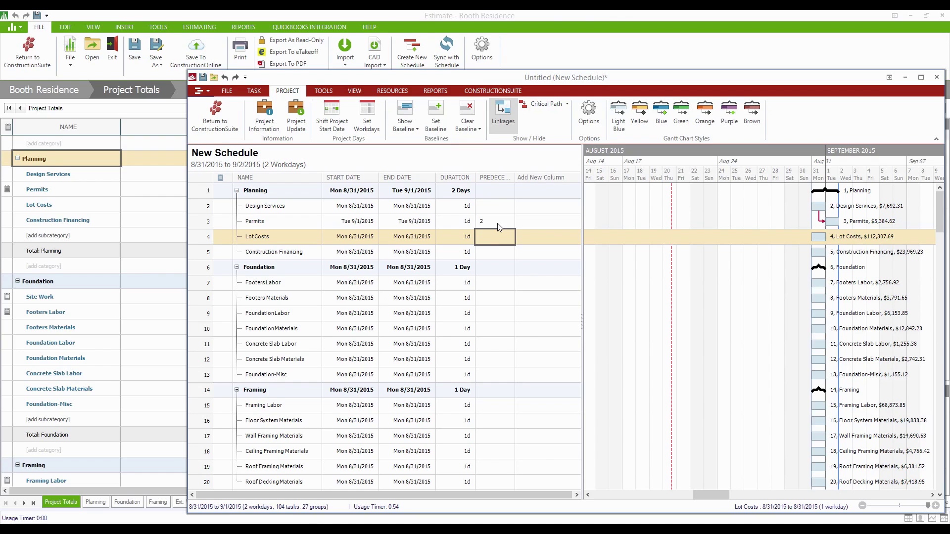
type("3")
key("Return")
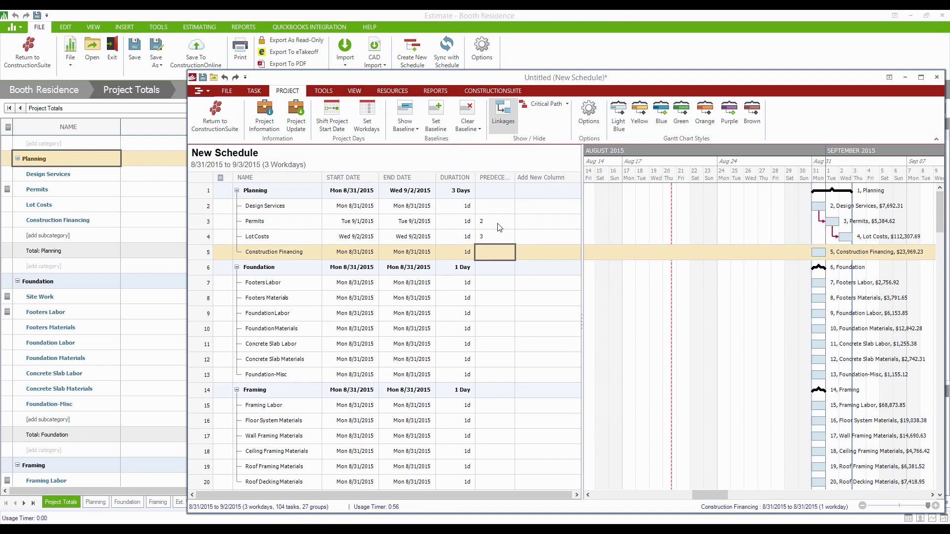
type("4")
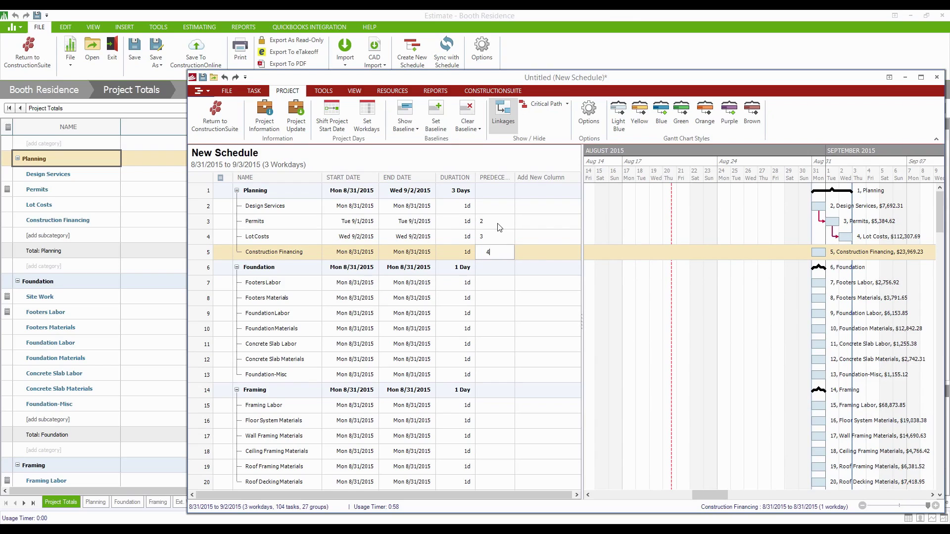
type("ss")
key("Return")
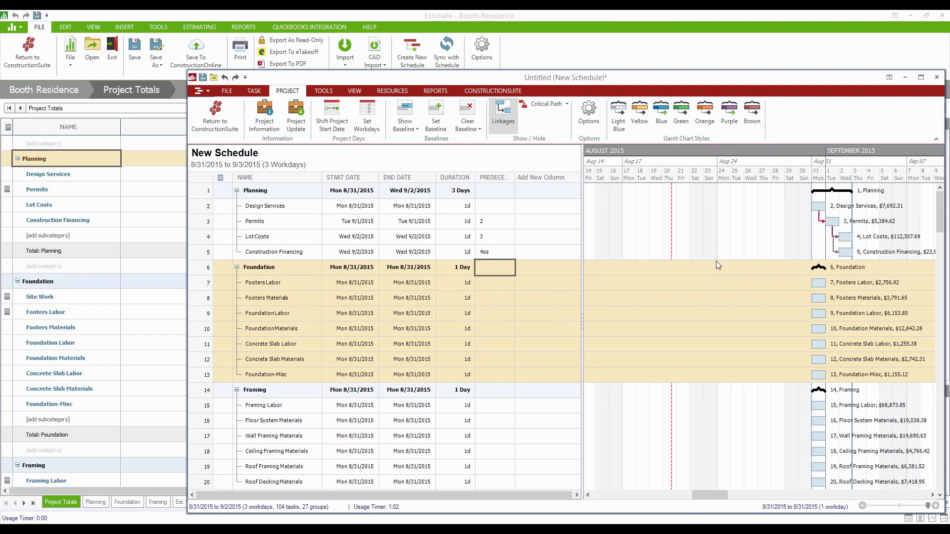
- Set the Planning task durations to 4 days for Design Services, 5 days for Permits and 7 days for Construction Financing
left_click(469, 209)
type("4")
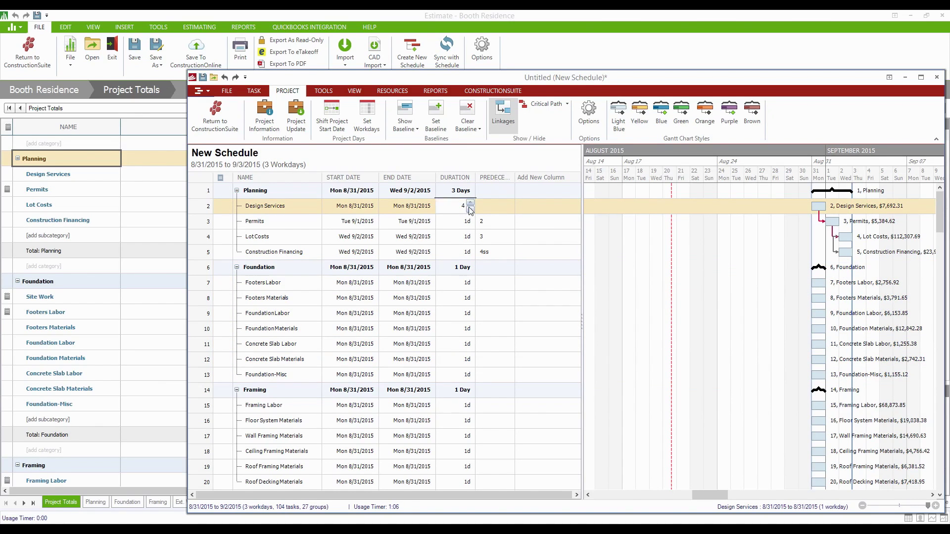
key("Return")
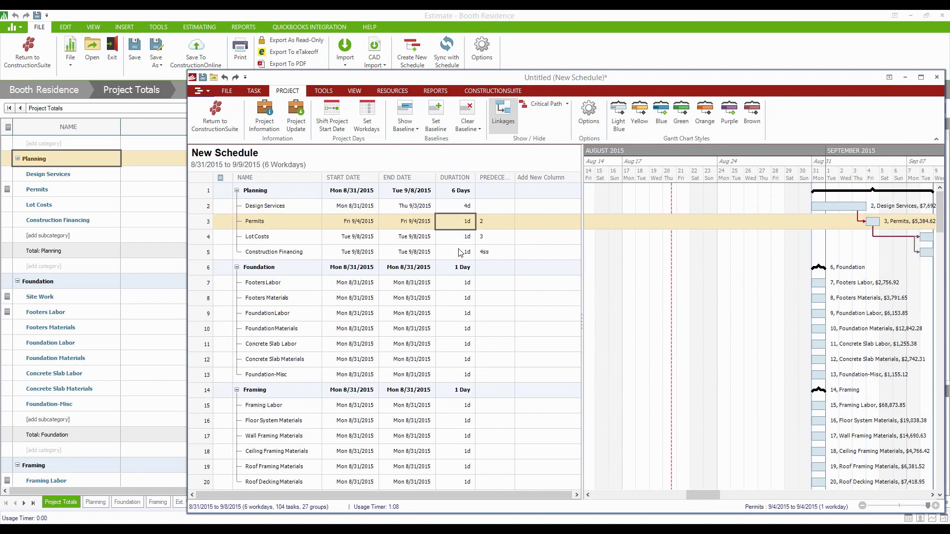
left_click(465, 223)
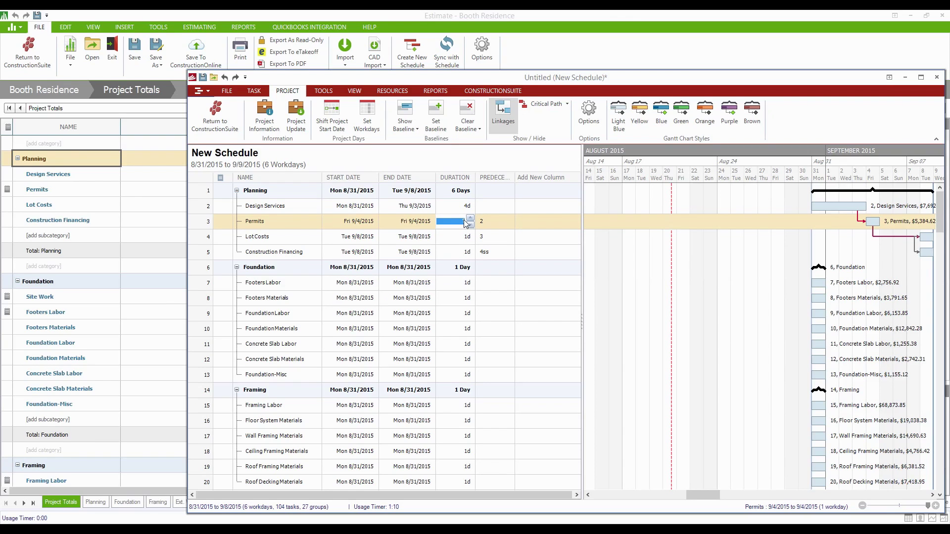
type("5")
key("Return")
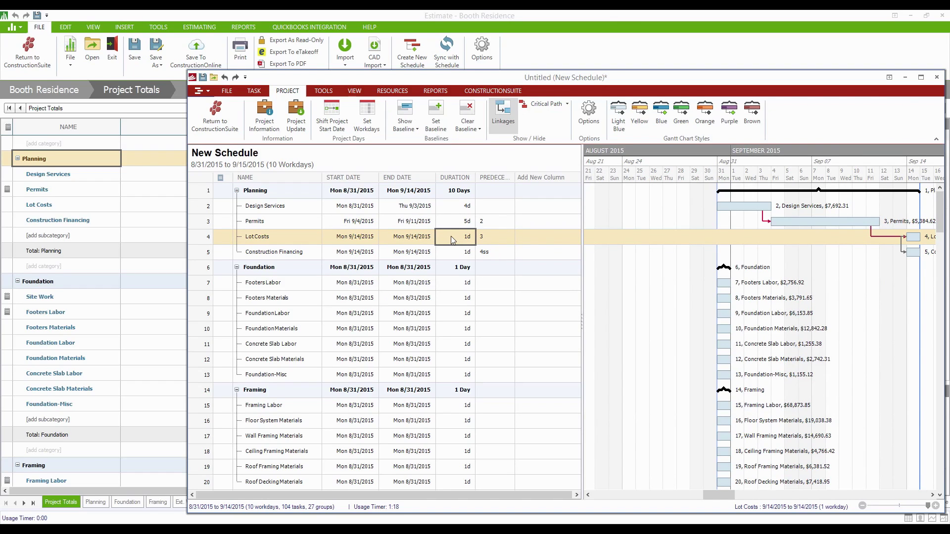
left_click(451, 253)
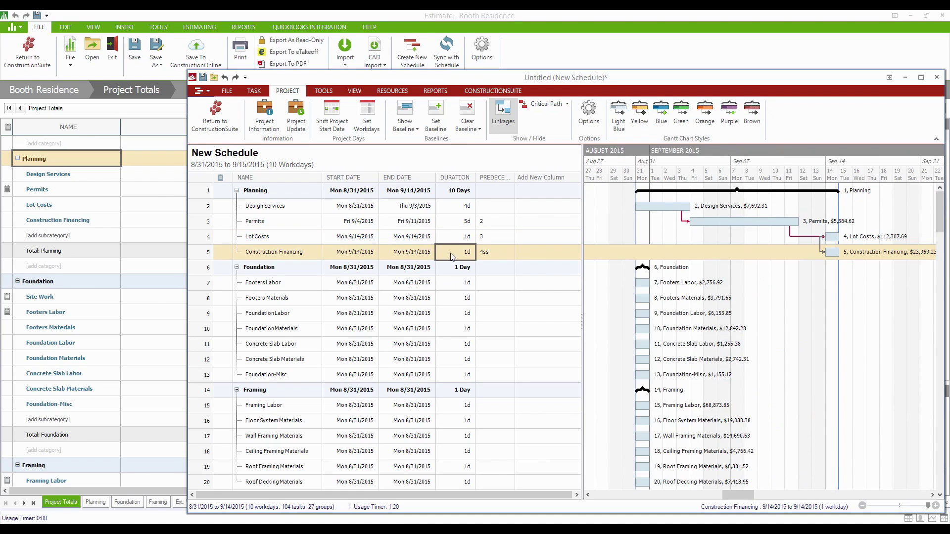
type("7")
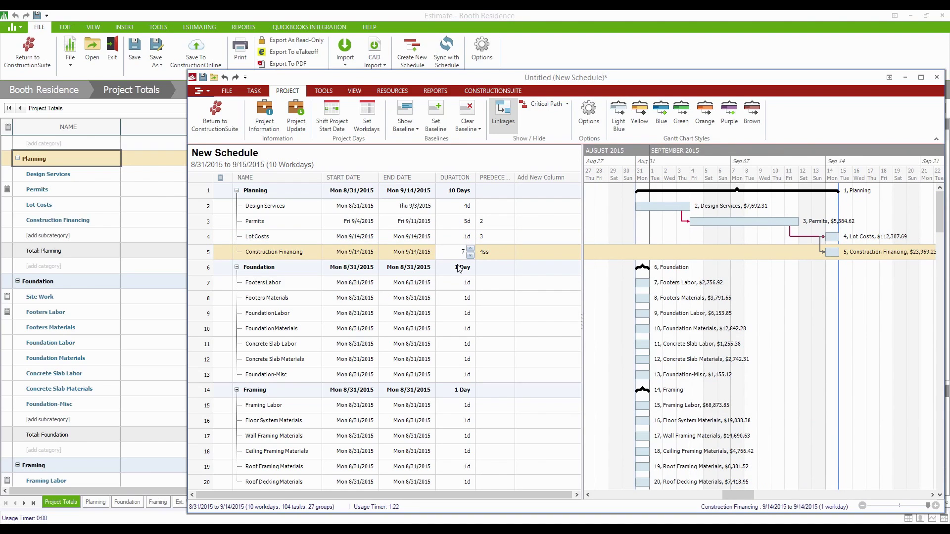
key("Return")
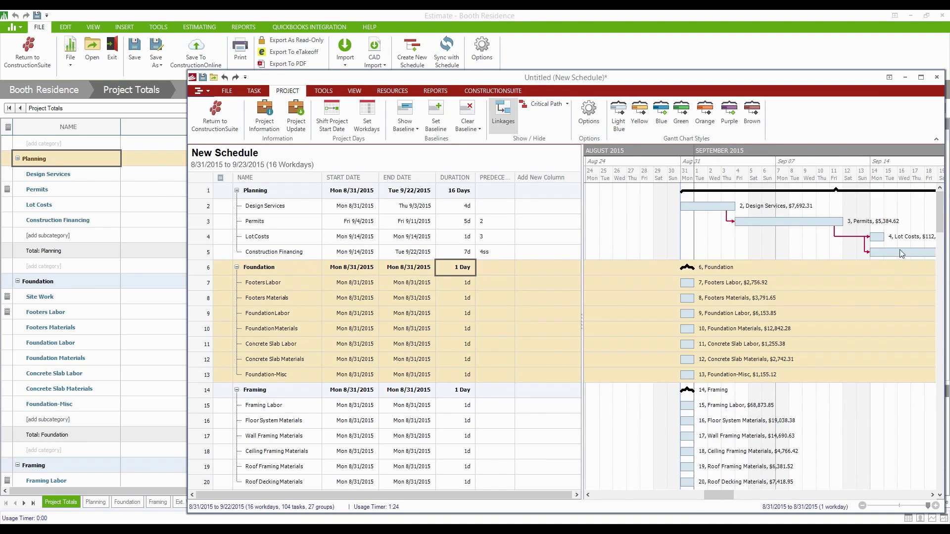
- Link Footers Labor to the Planning group by setting its predecessor to 5
left_click(810, 250)
left_click_drag(809, 250, 727, 252)
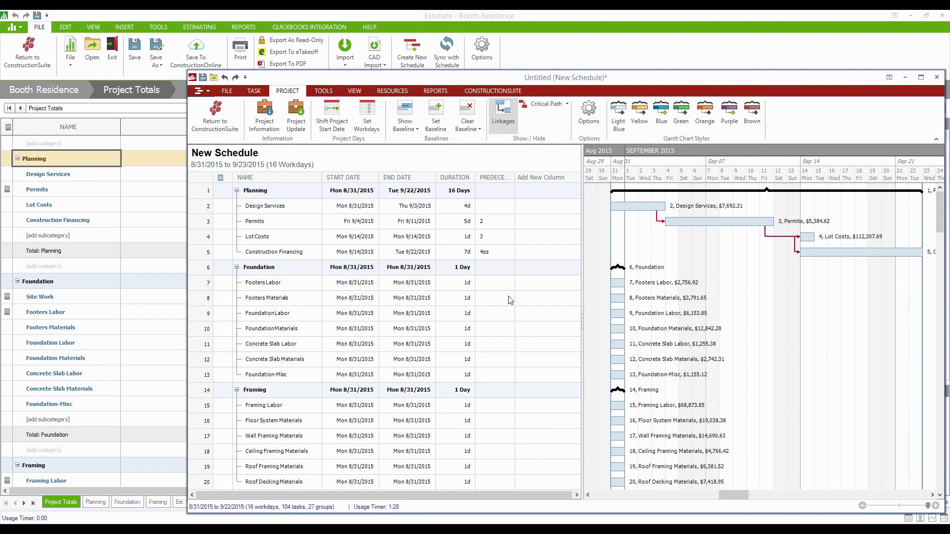
left_click(494, 284)
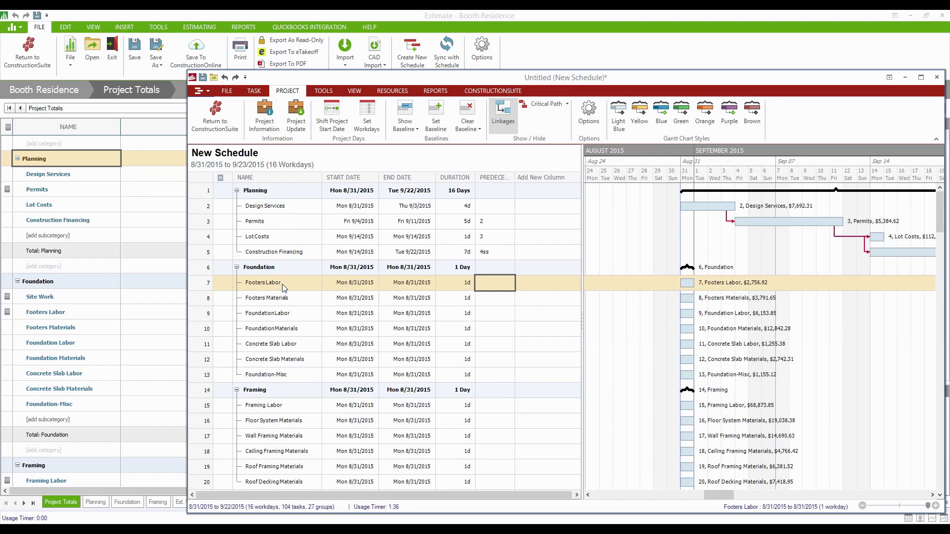
type("5")
key("Return")
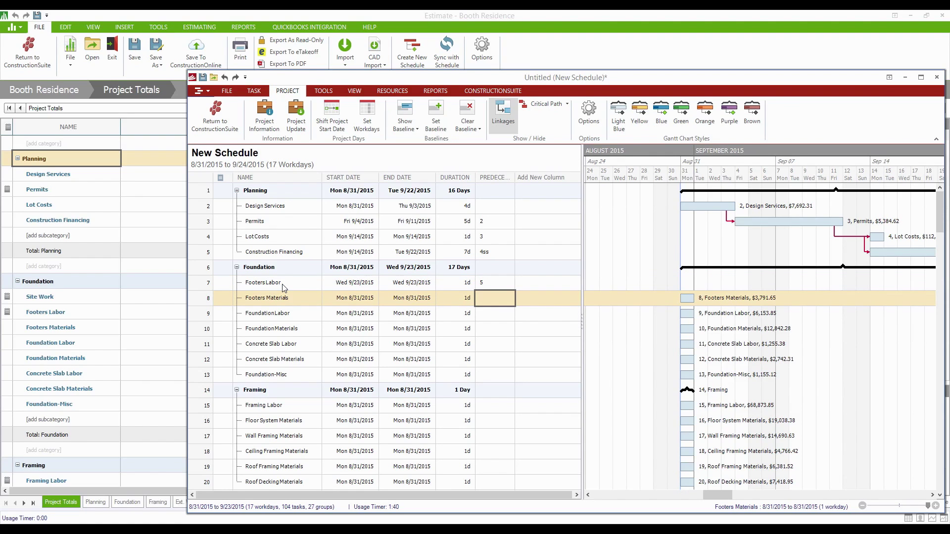
- Try to set the predecessor of Footers Materials to 8ss
type("8ss")
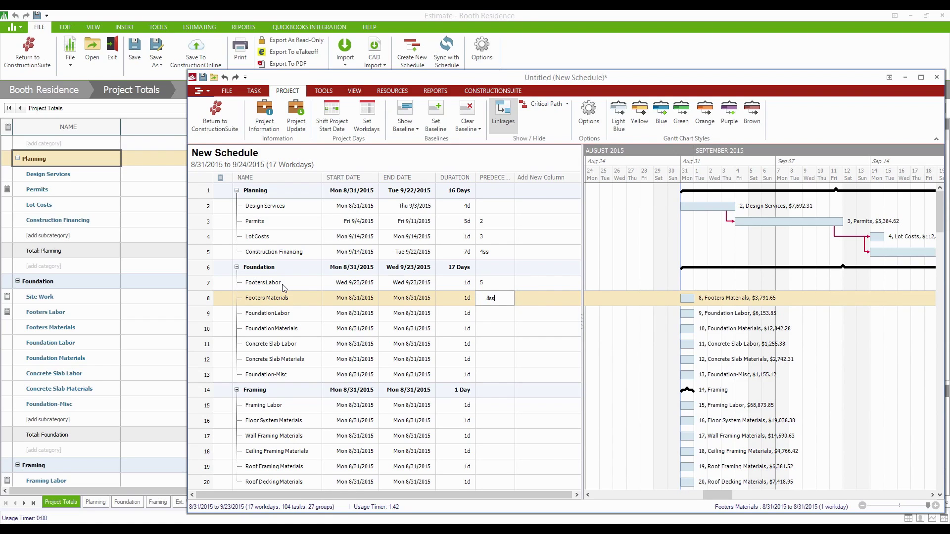
key("Return")
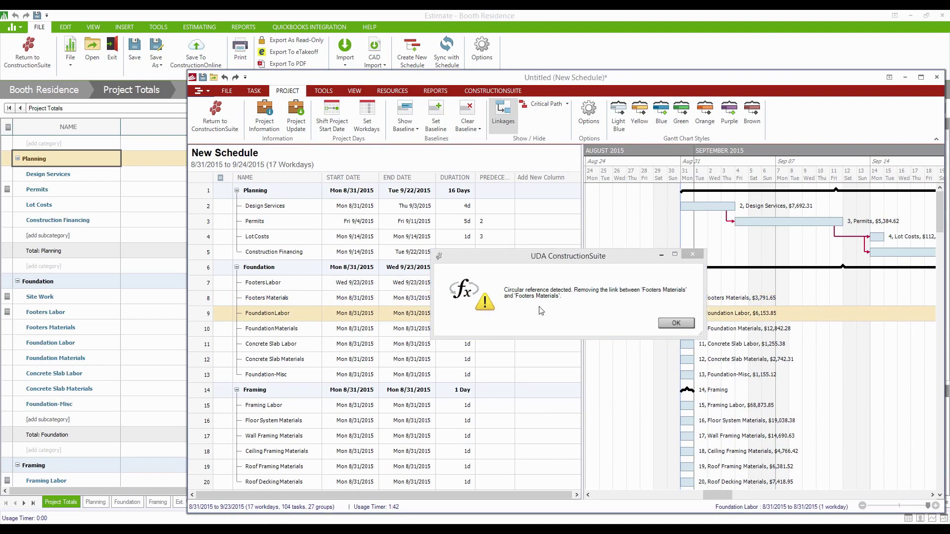
key("Return")
- Set the predecessor of Footers Materials to 7ss so it starts together with Footers Labor
left_click(509, 297)
type("7")
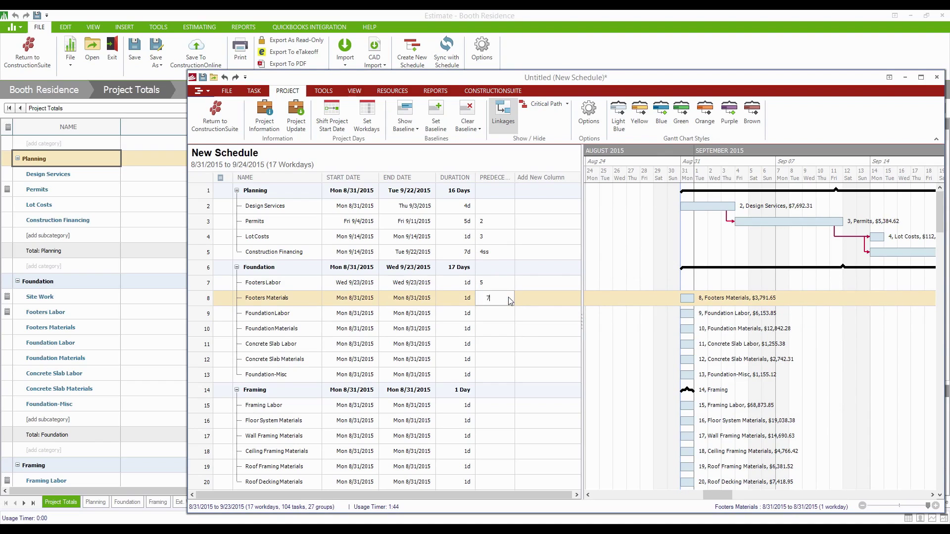
type("ss")
key("Return")
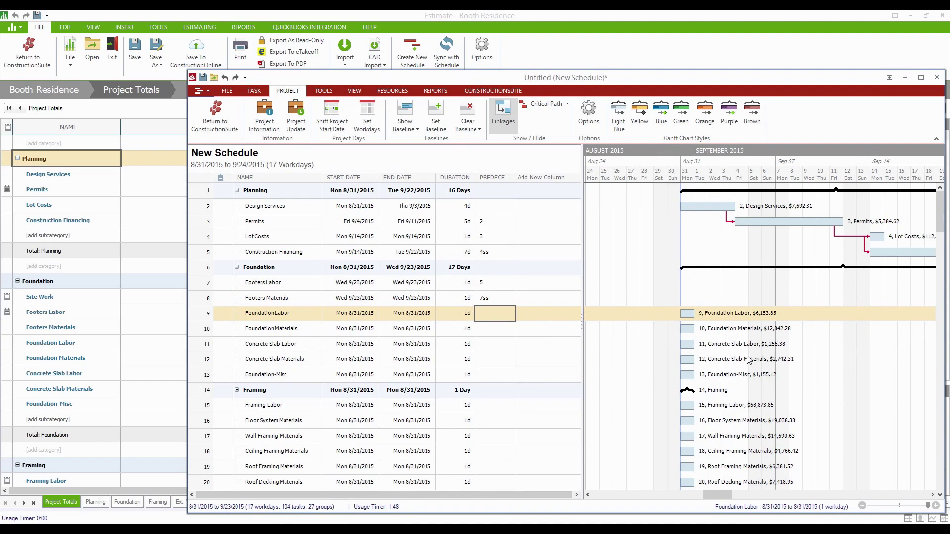
- Extend the Footers Labor bar in the Gantt chart to 6 days and move it to start on 9/25/2015
left_click(809, 380)
left_click_drag(809, 380, 638, 384)
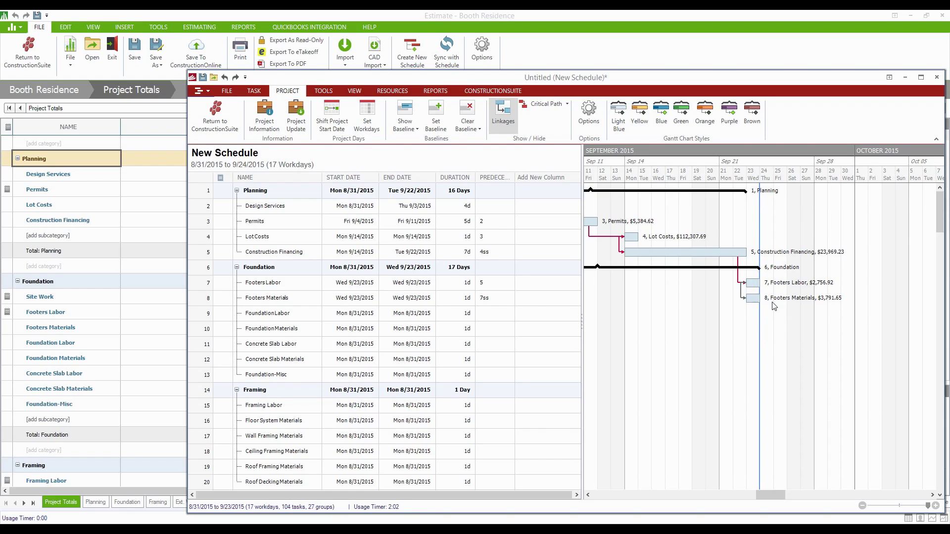
mouse_move(763, 288)
left_click_drag(760, 283, 854, 282)
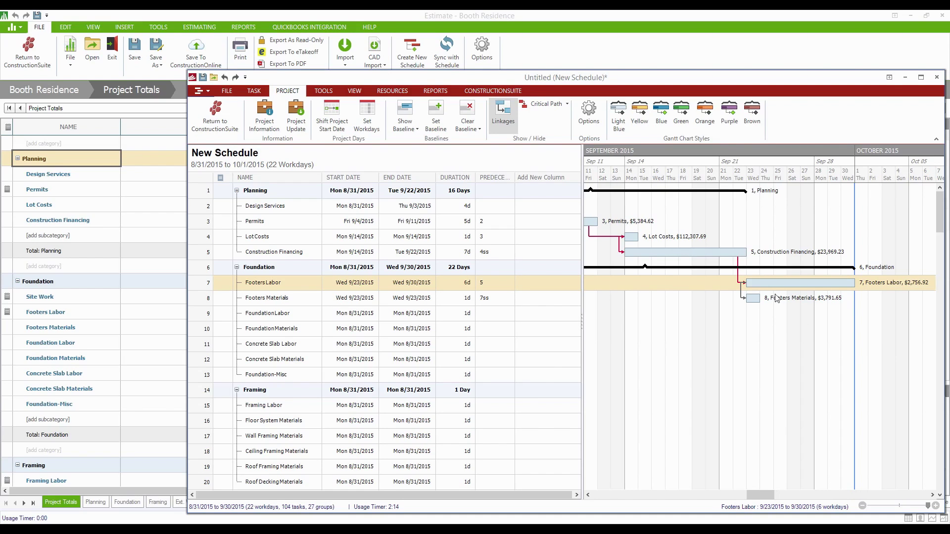
mouse_move(779, 289)
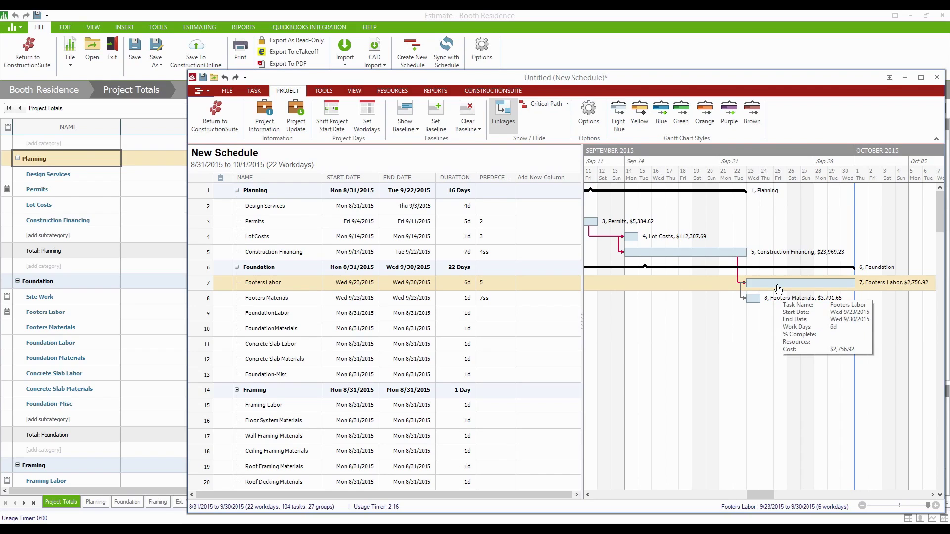
left_click_drag(778, 289, 806, 279)
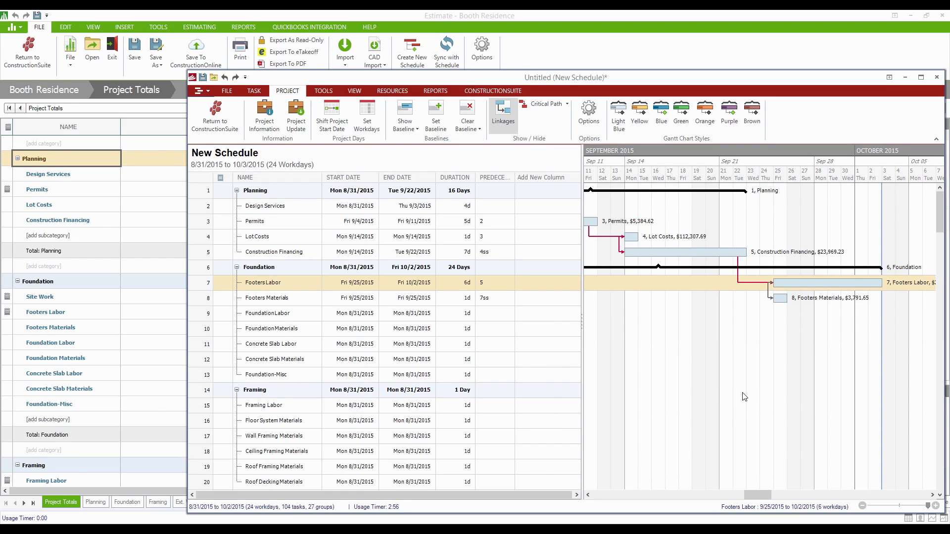
- Mark all tasks in the schedule as ASAP
scroll(298, 280, "down", 8)
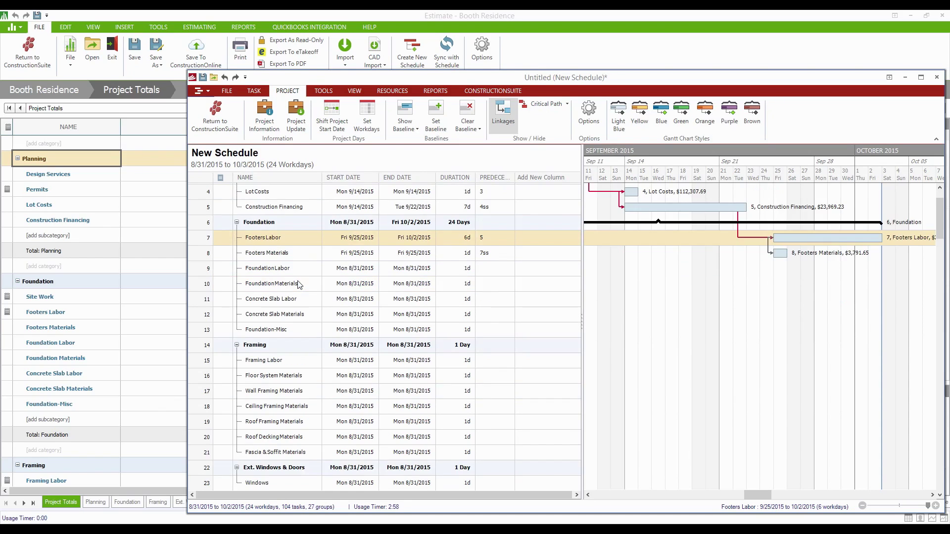
scroll(298, 280, "up", 8)
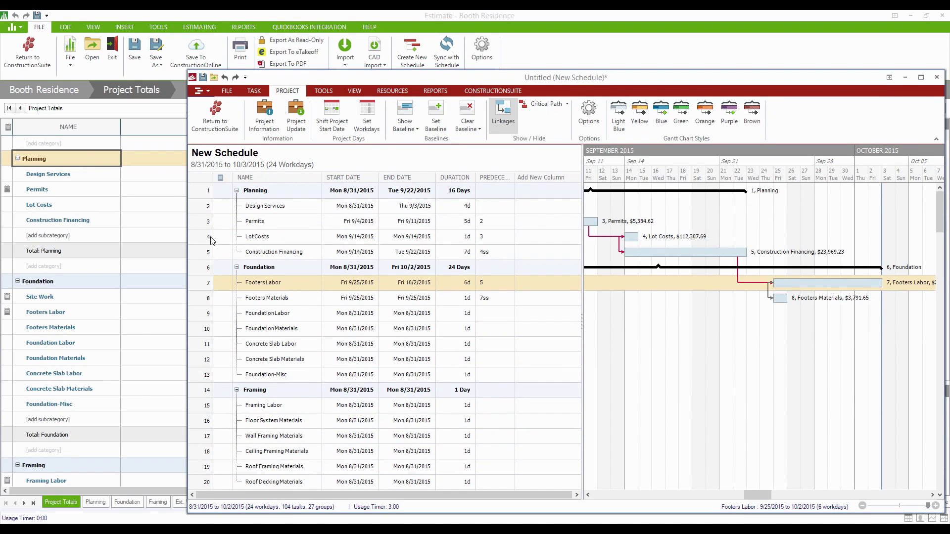
left_click(324, 91)
left_click(596, 129)
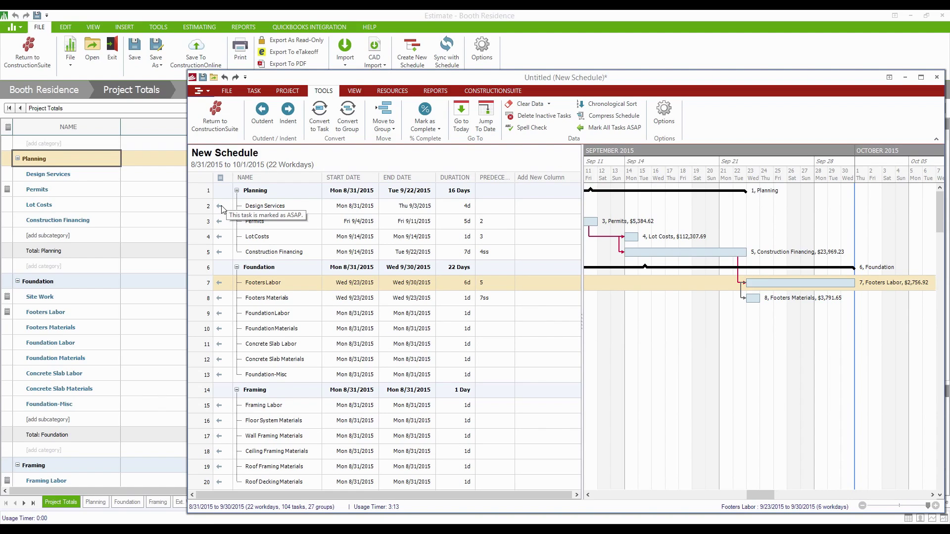
- Add a task note starting with "Here is an" to Design Services and save it
left_click(257, 212)
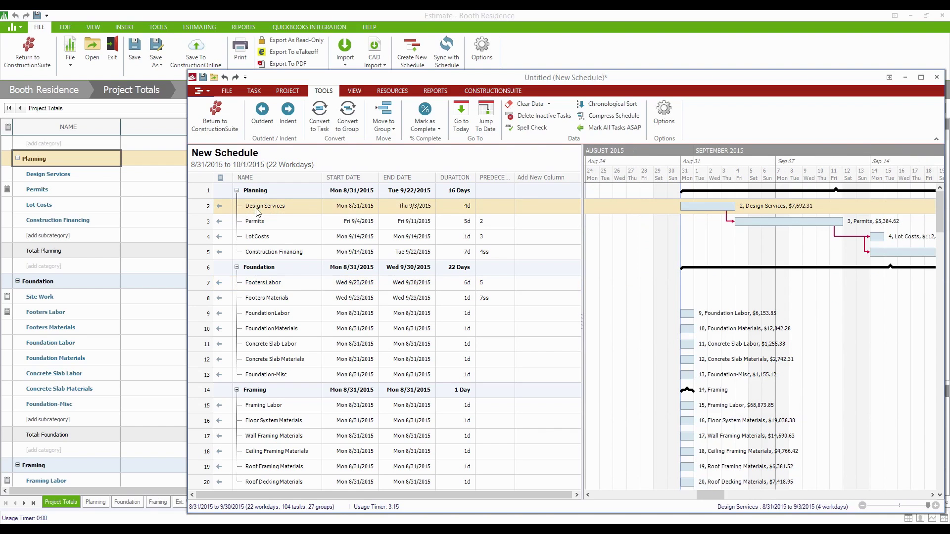
right_click(257, 212)
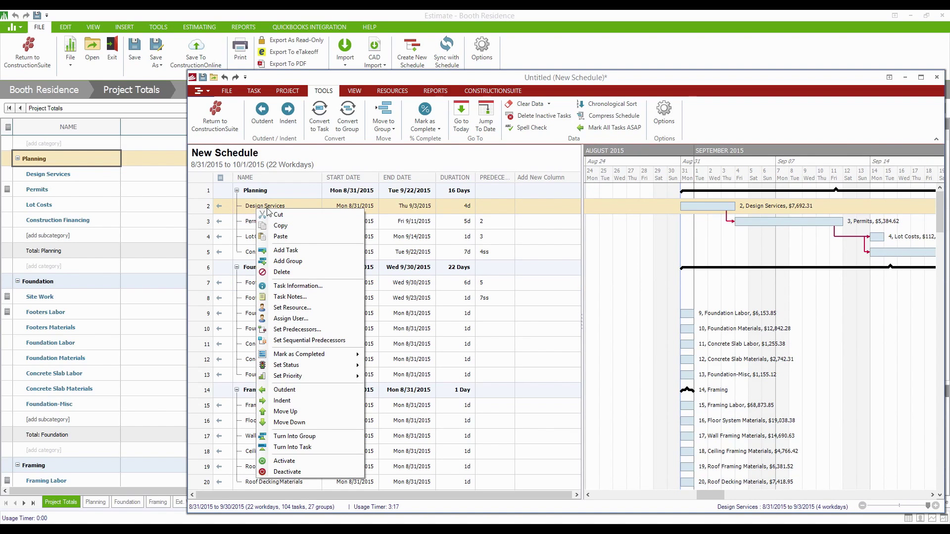
left_click(290, 297)
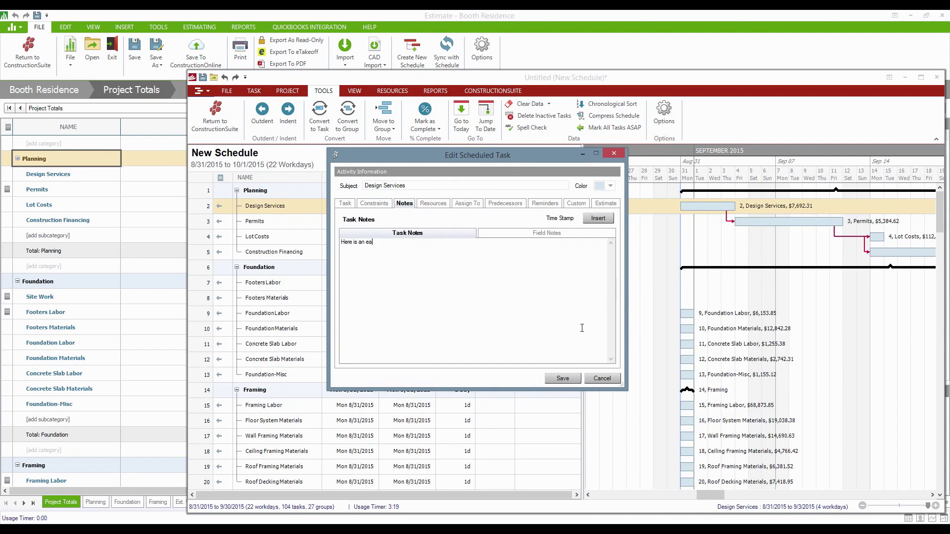
type("mp")
key("BackSpace")
key("BackSpace")
key("BackSpace")
key("BackSpace")
left_click(564, 379)
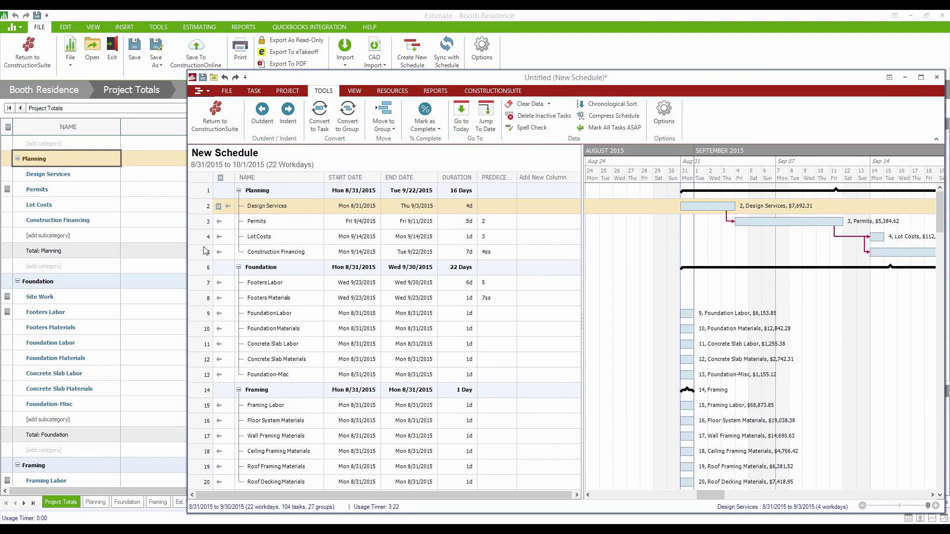
- Set the status of Design Services to Steady and its priority to High in the task information, and save
right_click(273, 206)
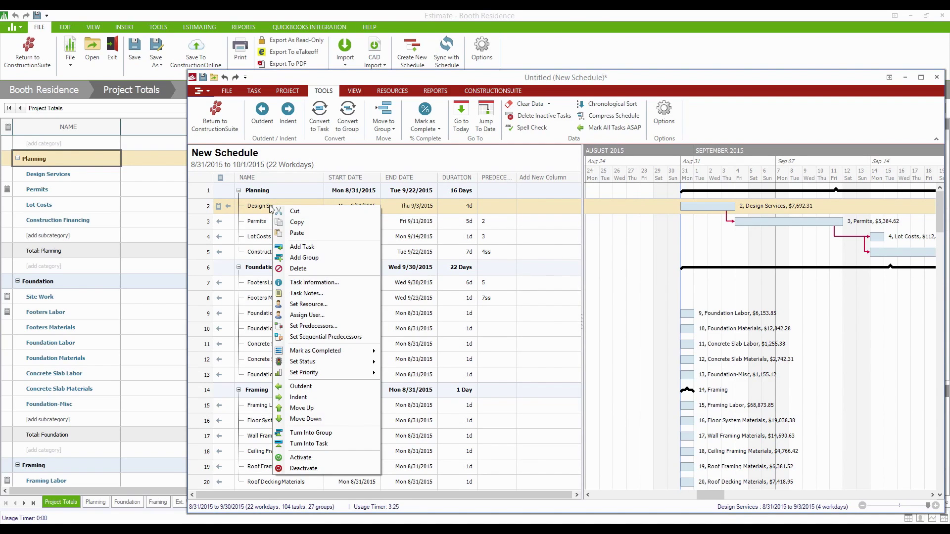
left_click(309, 283)
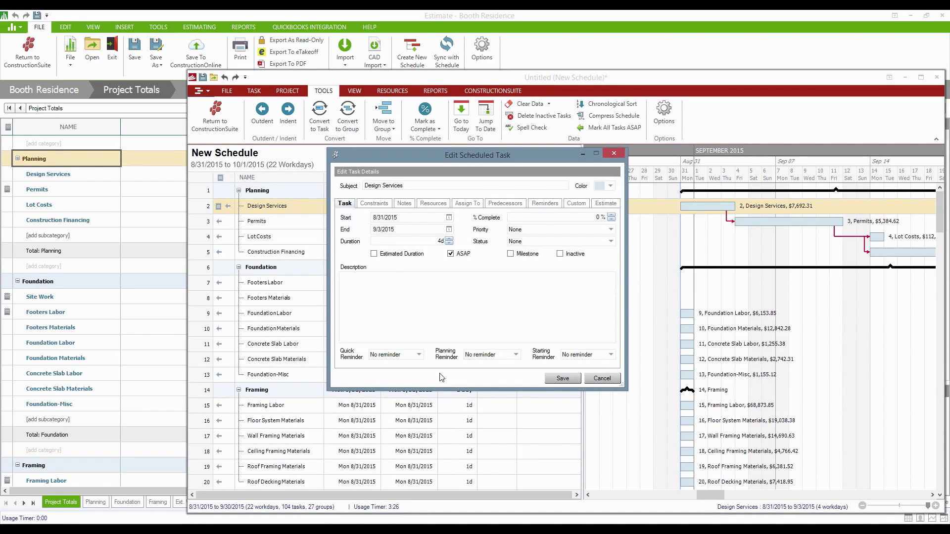
left_click(609, 242)
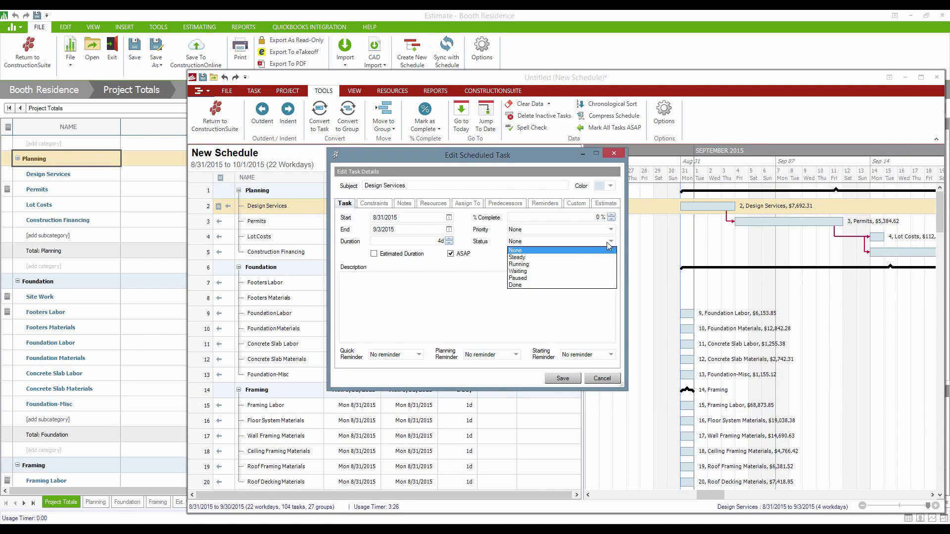
left_click(512, 250)
left_click(520, 231)
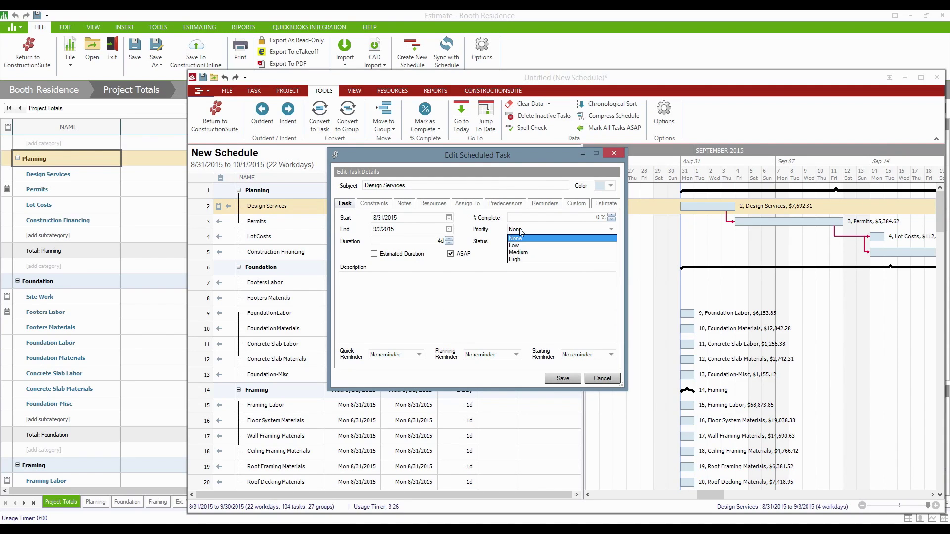
left_click(525, 259)
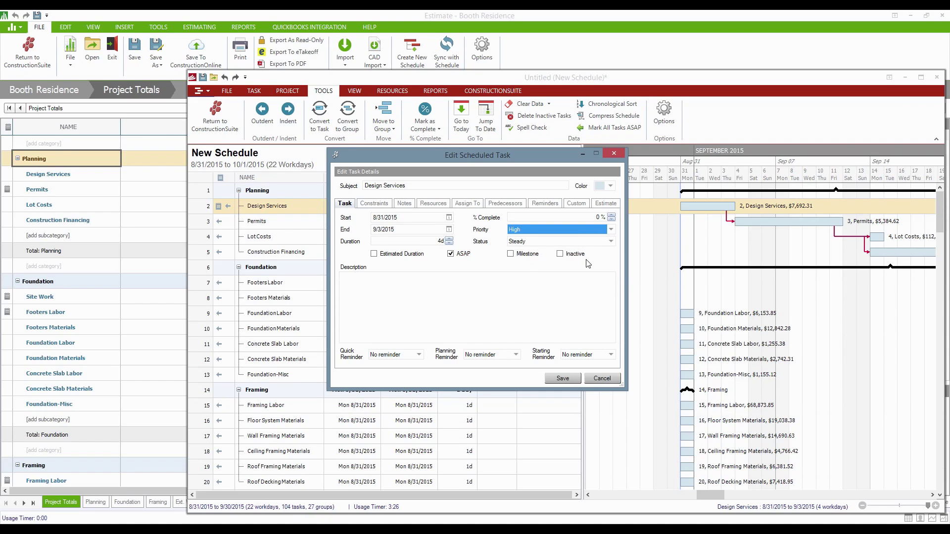
left_click(558, 379)
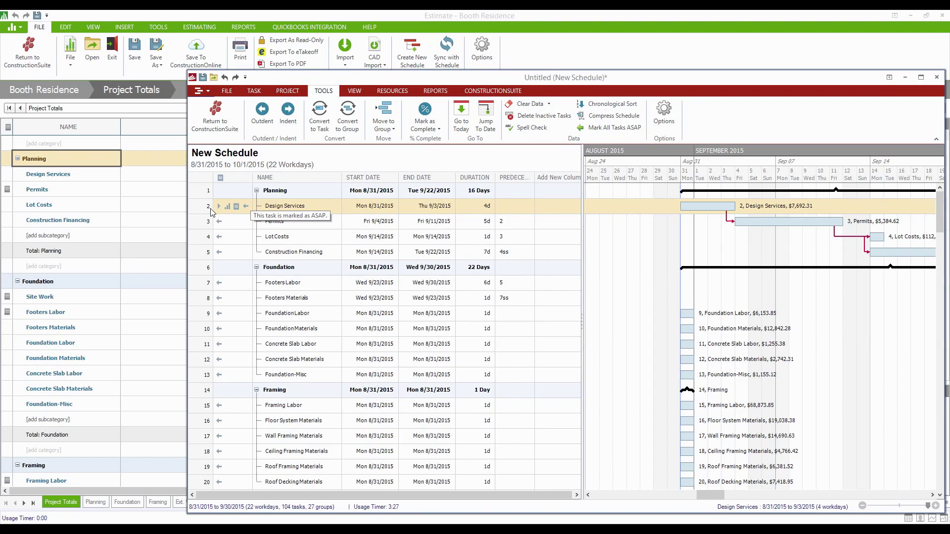
- Start adding a resource to Foundation Labor and select Abernathy Brothers Supply from the contacts
left_click(324, 319)
right_click(323, 317)
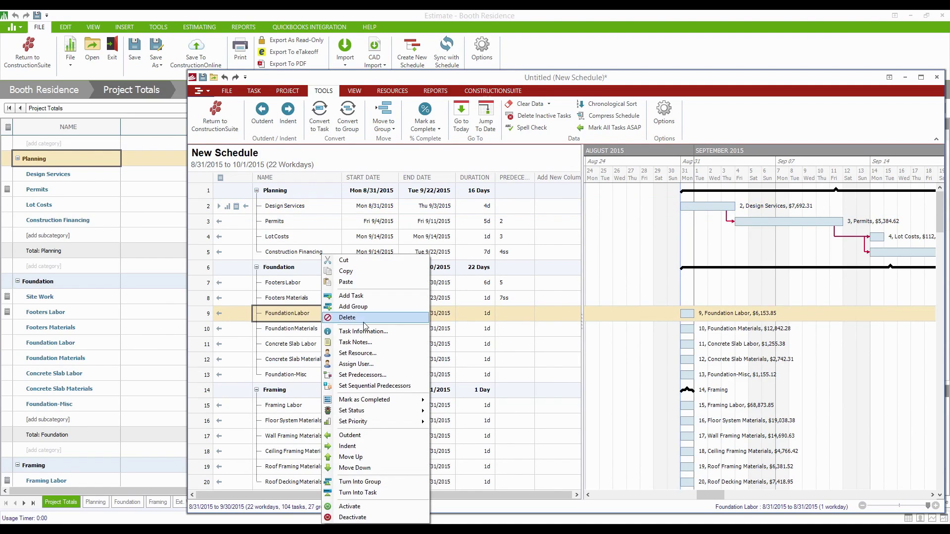
left_click(369, 353)
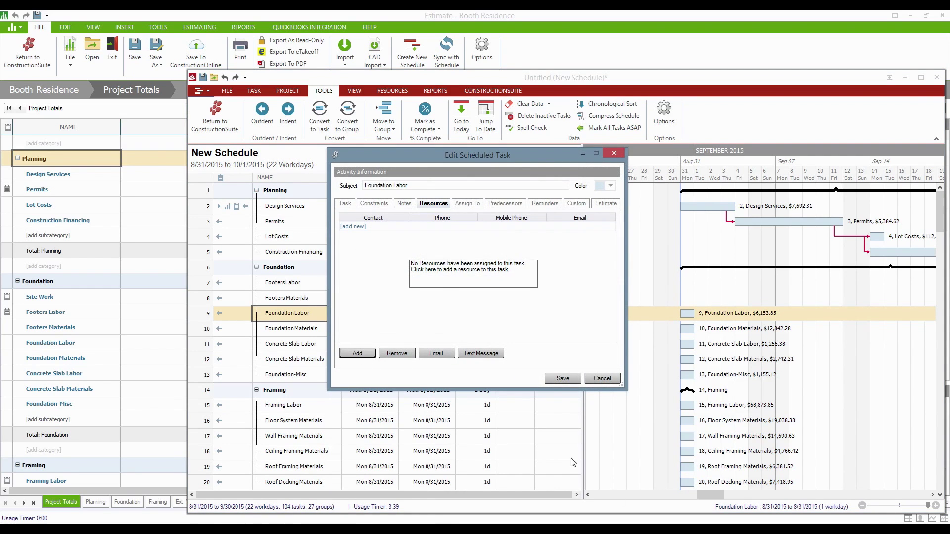
left_click(357, 353)
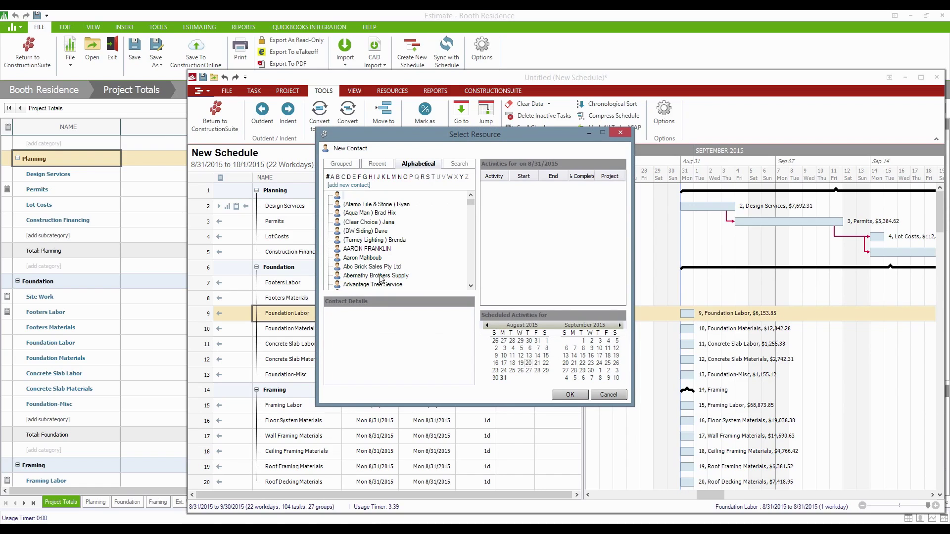
left_click(381, 277)
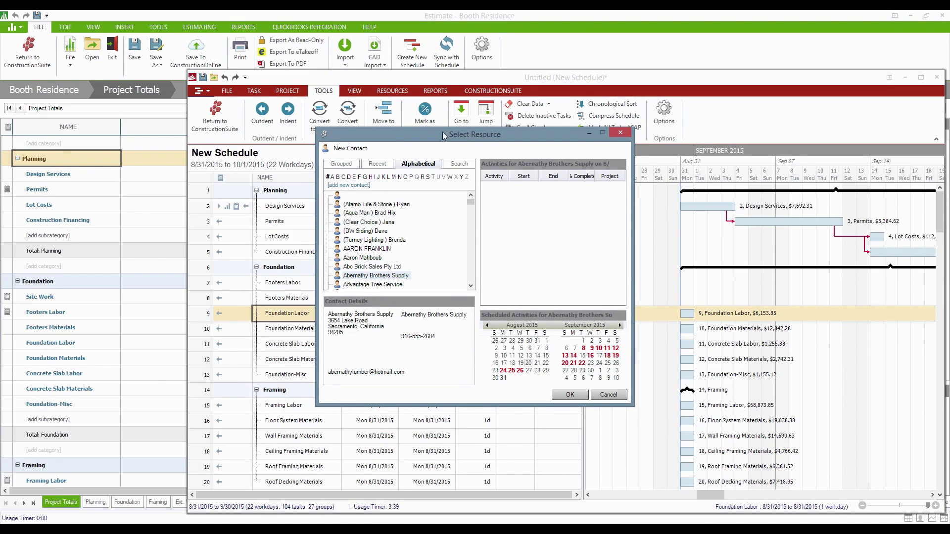
left_click_drag(448, 135, 664, 97)
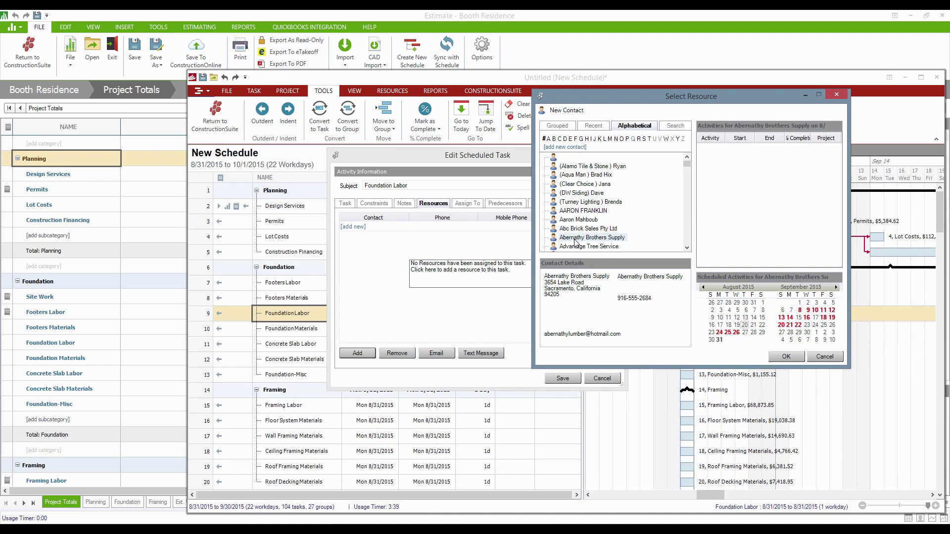
left_click_drag(750, 98, 652, 116)
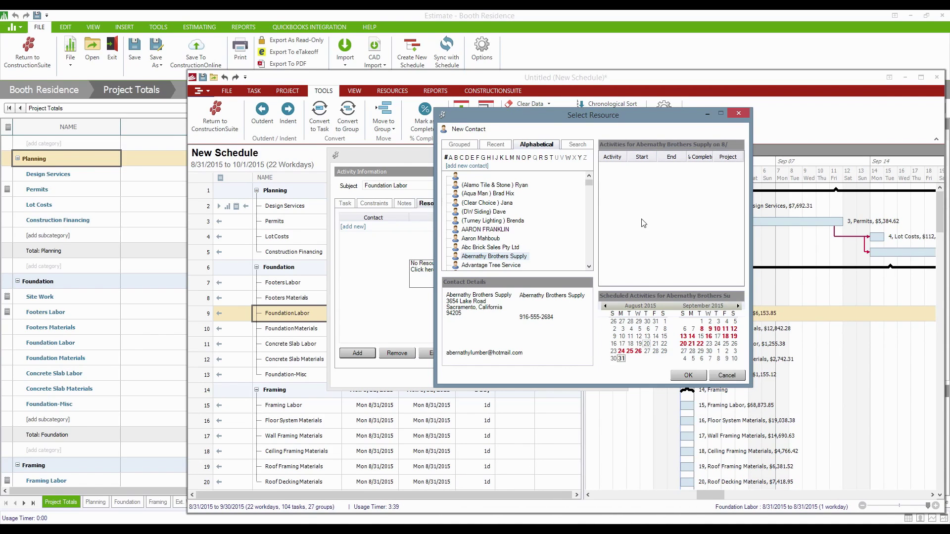
- Check Abernathy Brothers Supply's activities on August 24 and 31 and September 8 and 21, 2015, and assign it to Foundation Labor
left_click(622, 351)
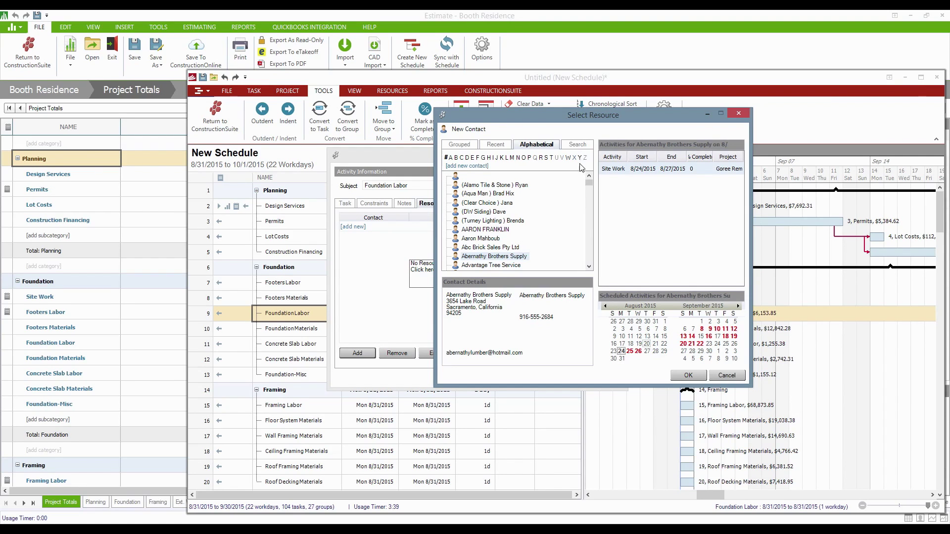
left_click(702, 329)
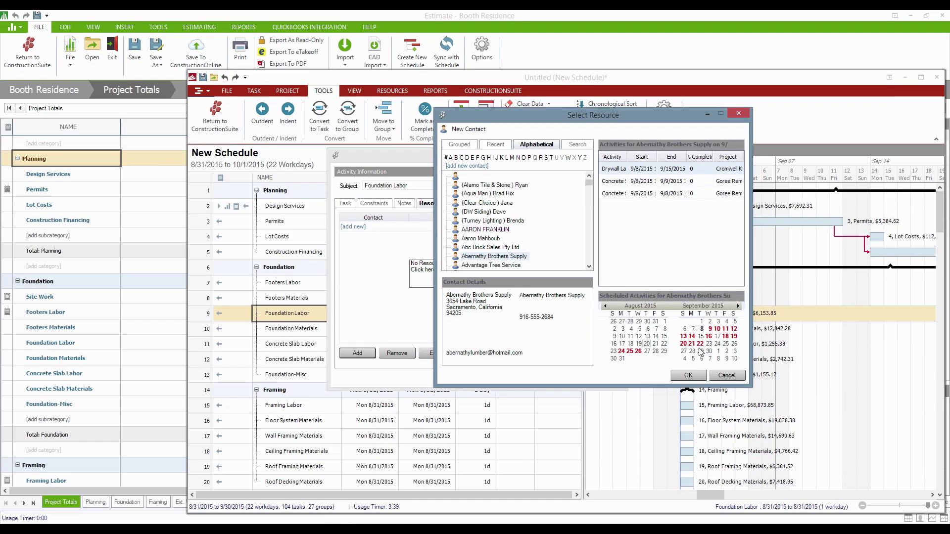
left_click(692, 343)
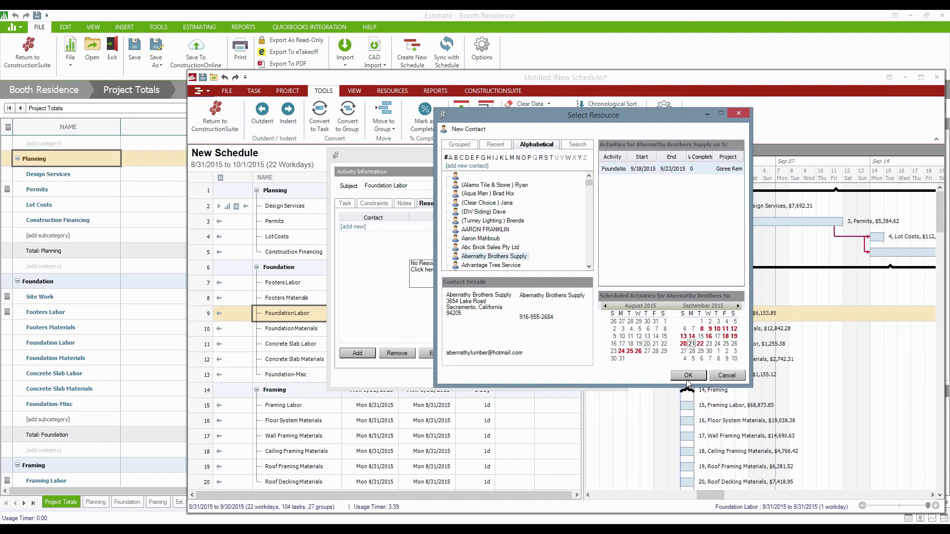
left_click(622, 359)
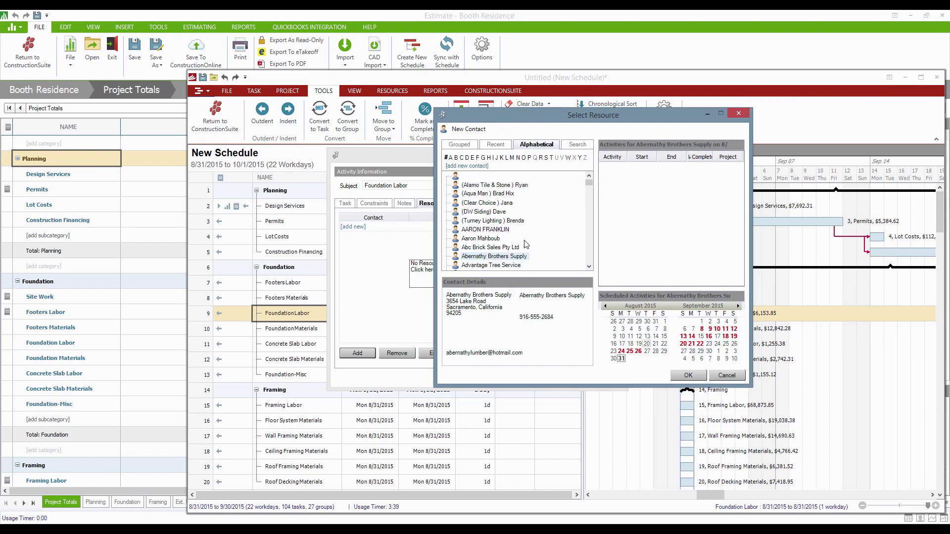
left_click(682, 378)
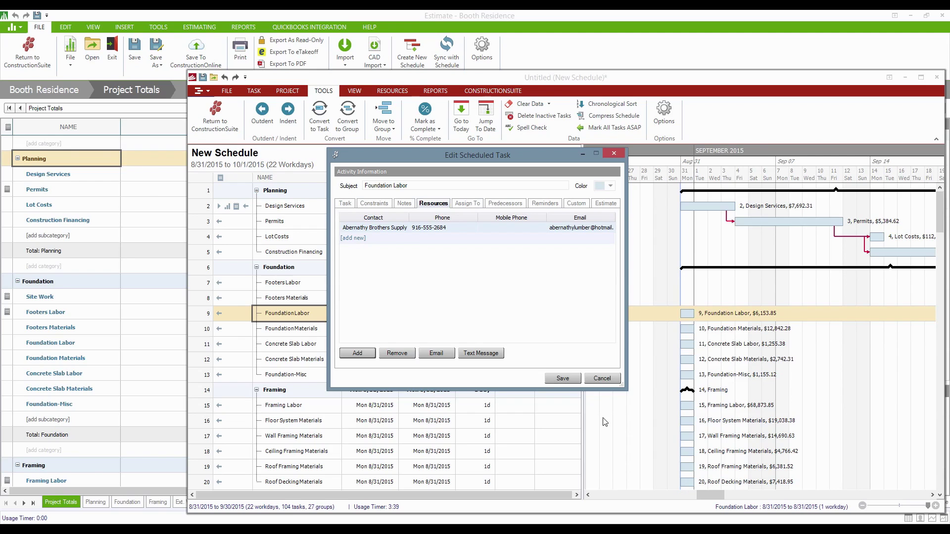
left_click(563, 379)
- Assign Abernathy Brothers Supply as the resource of Foundation Materials, accepting the scheduling conflict, and save the task
right_click(275, 330)
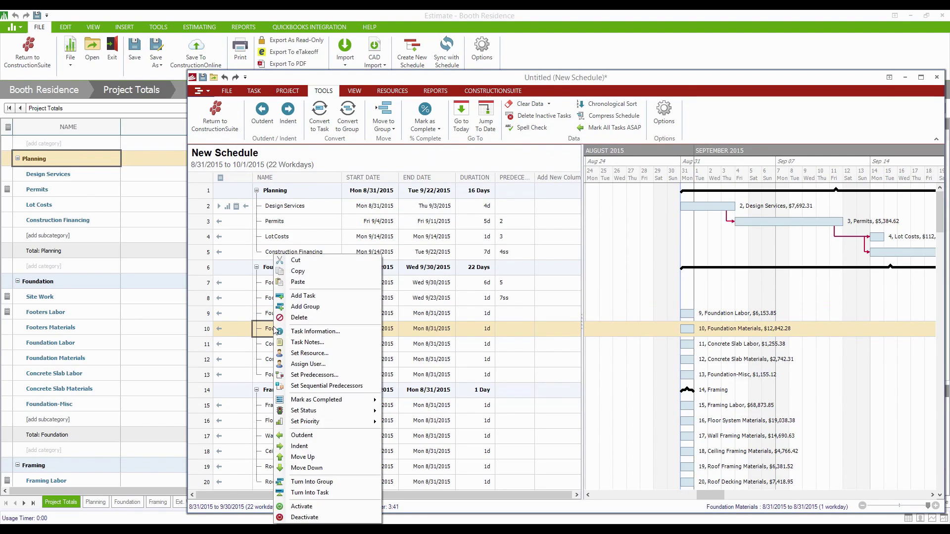
left_click(326, 360)
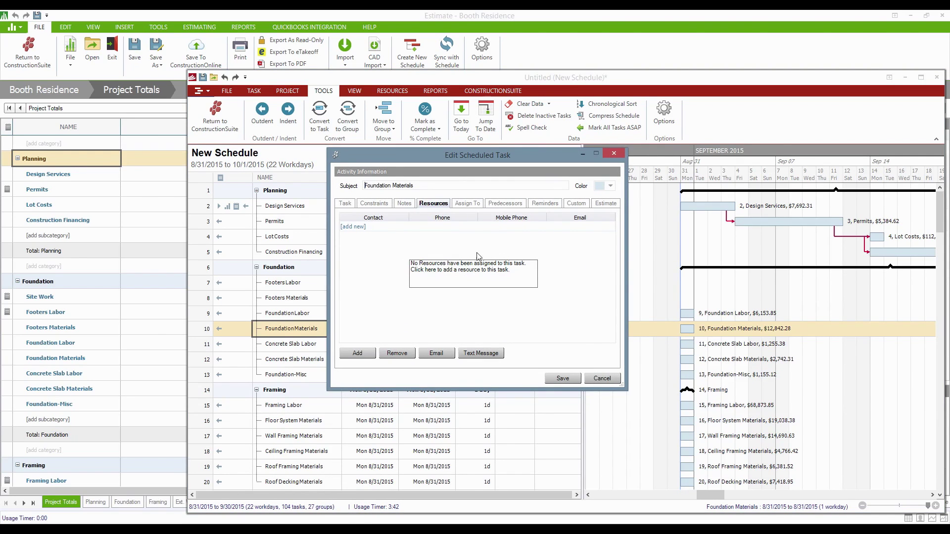
left_click(356, 226)
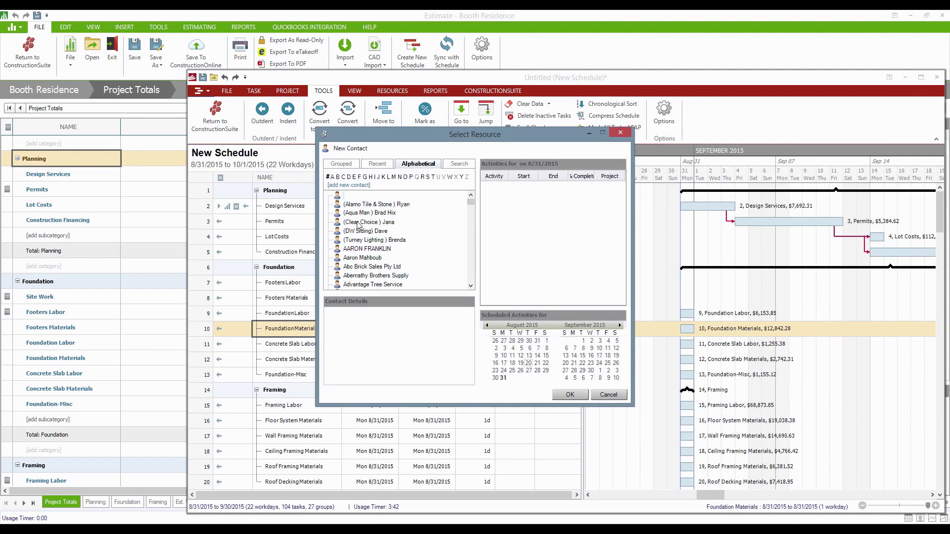
left_click(368, 276)
left_click(569, 395)
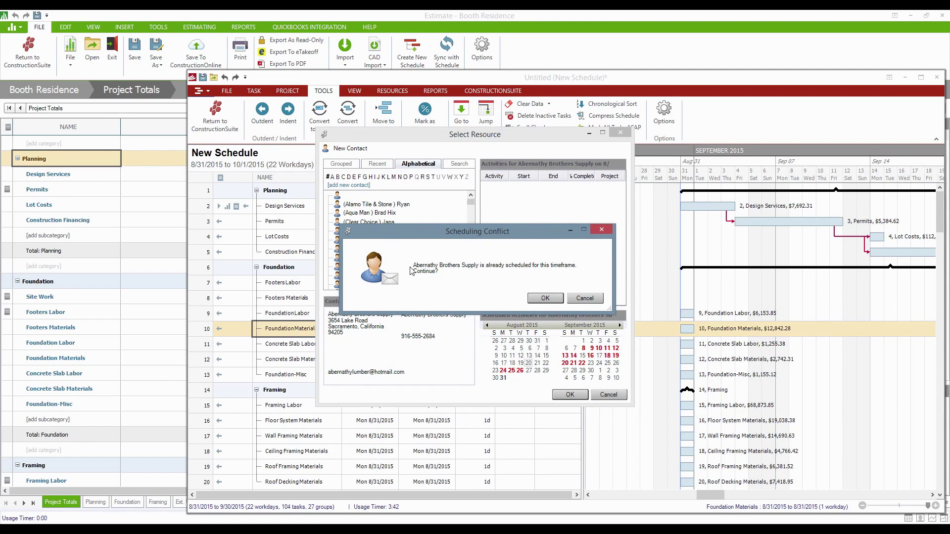
left_click(545, 299)
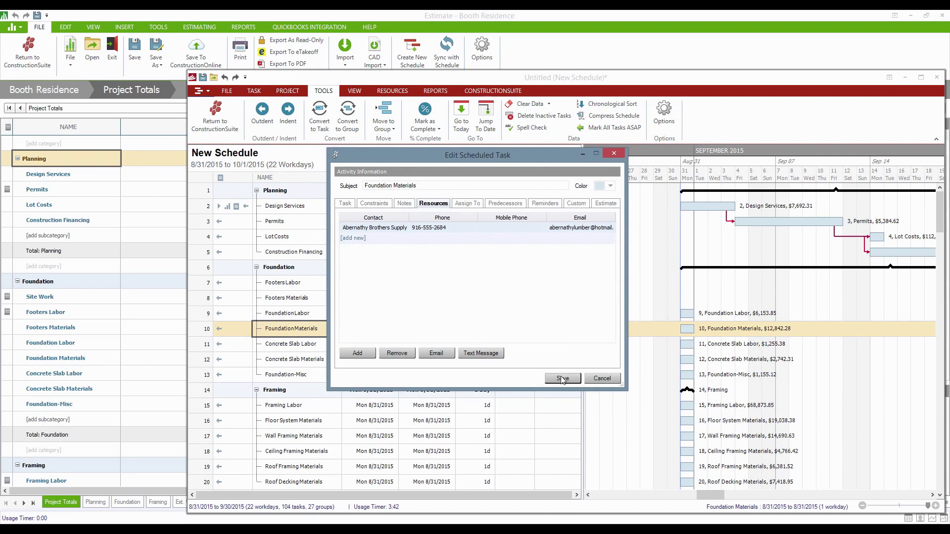
left_click(563, 378)
- Resolve the scheduling conflict by setting the predecessor of Foundation Materials to 9
mouse_move(218, 319)
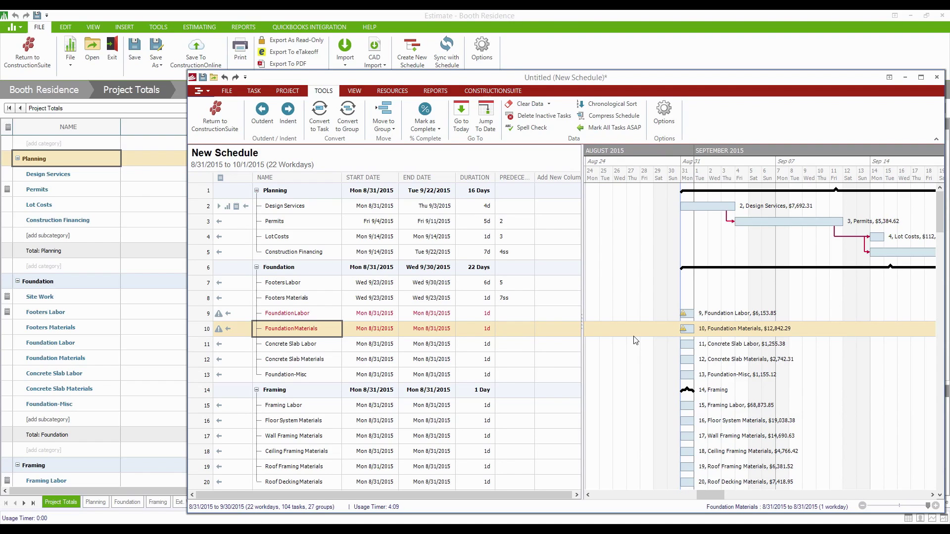
left_click(522, 328)
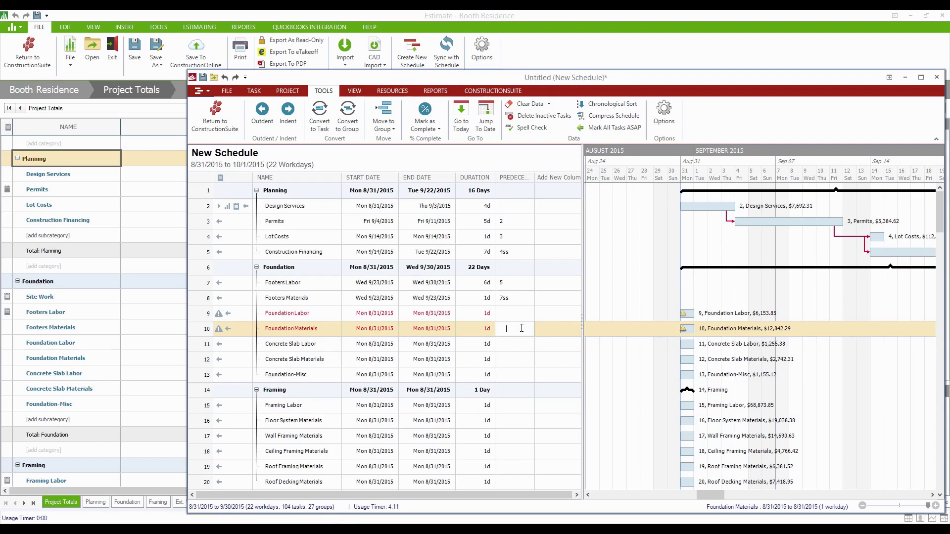
type("9")
key("Return")
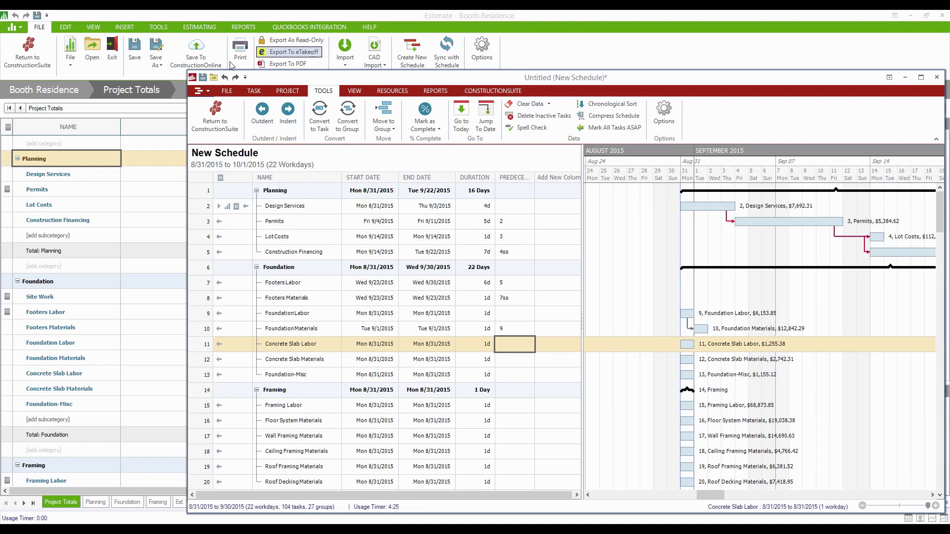
- Save the schedule as the primary file "Schedule - Booth Residence" in the Booth Residence project folder
left_click(204, 81)
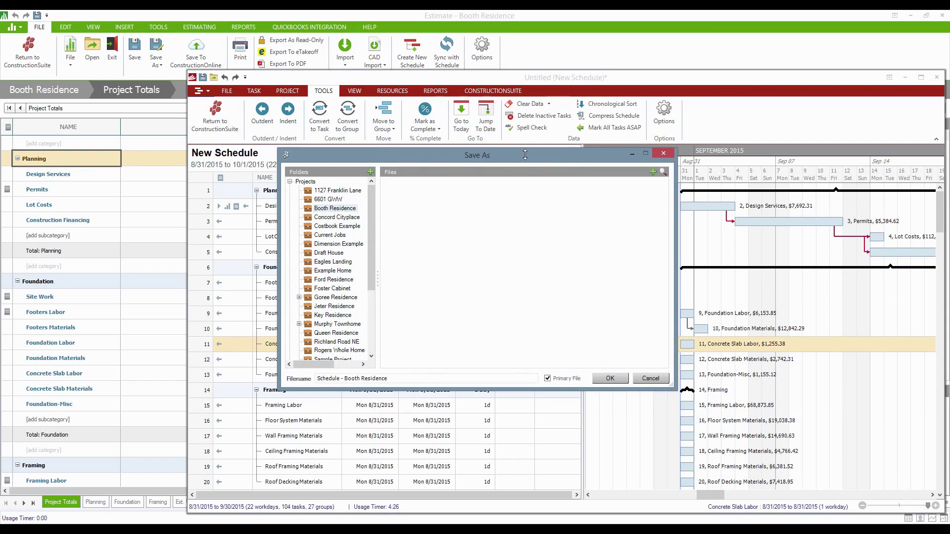
left_click(610, 379)
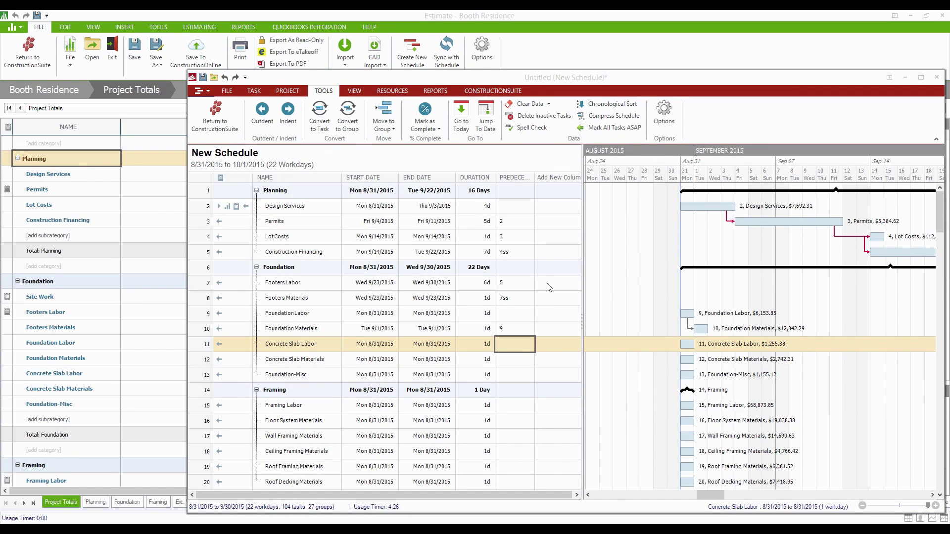
- Generate a work order report filtered to the resource Abernathy Brothers Supply, and close it after viewing
left_click(436, 91)
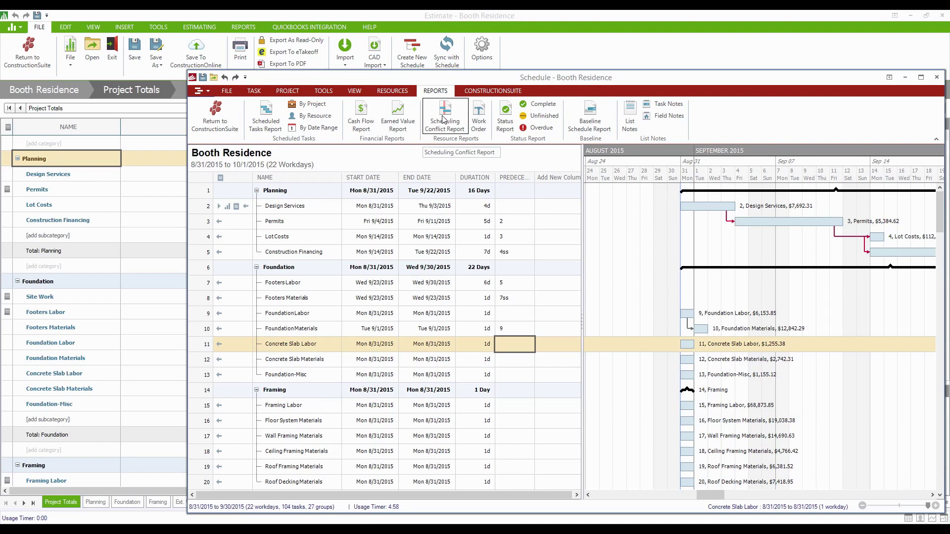
left_click(478, 126)
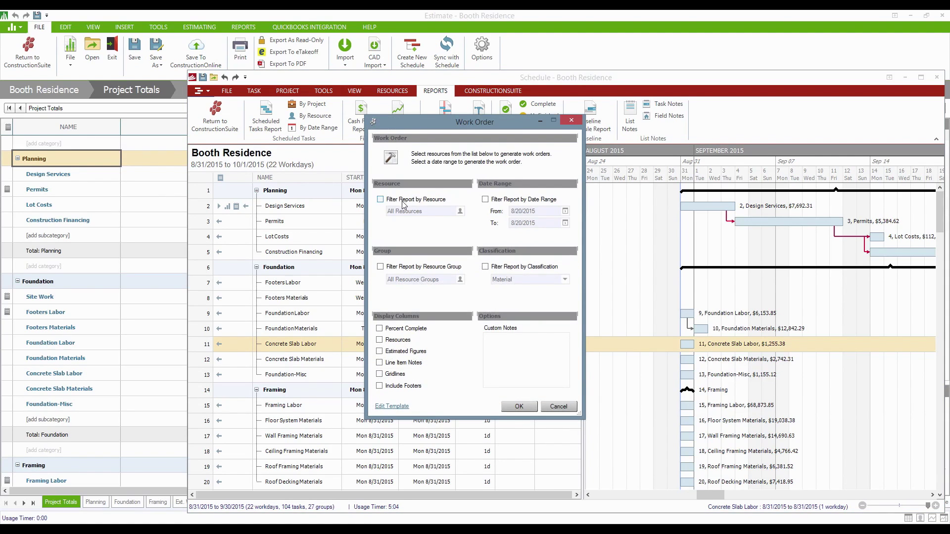
left_click(403, 200)
left_click(413, 211)
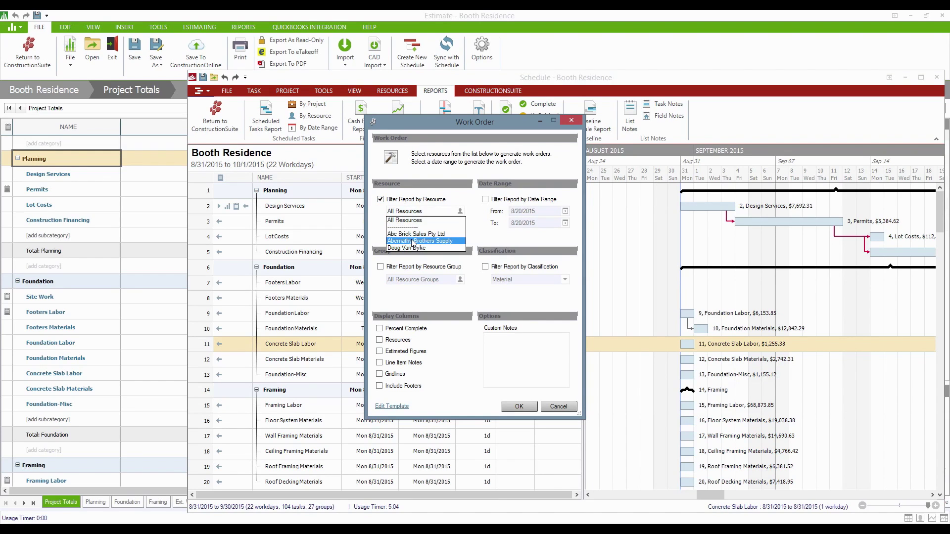
left_click(413, 241)
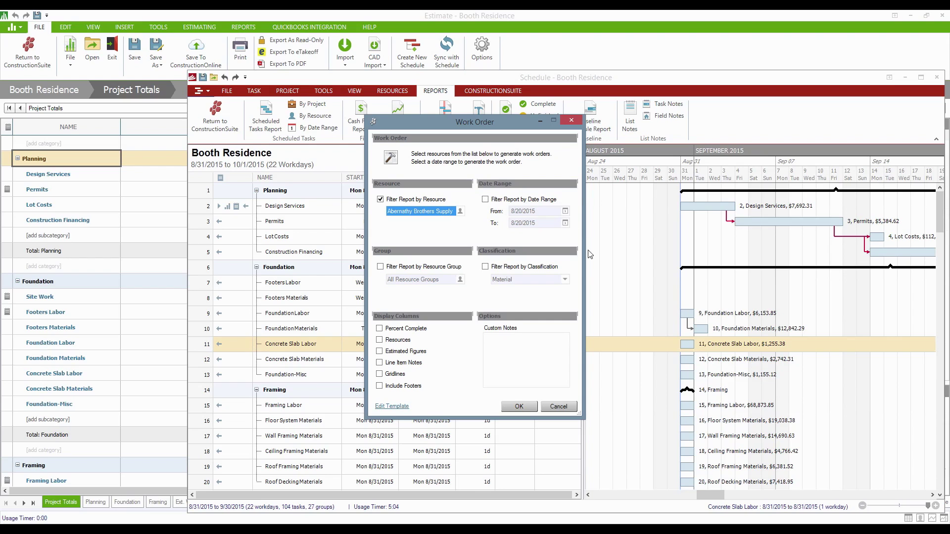
left_click(519, 406)
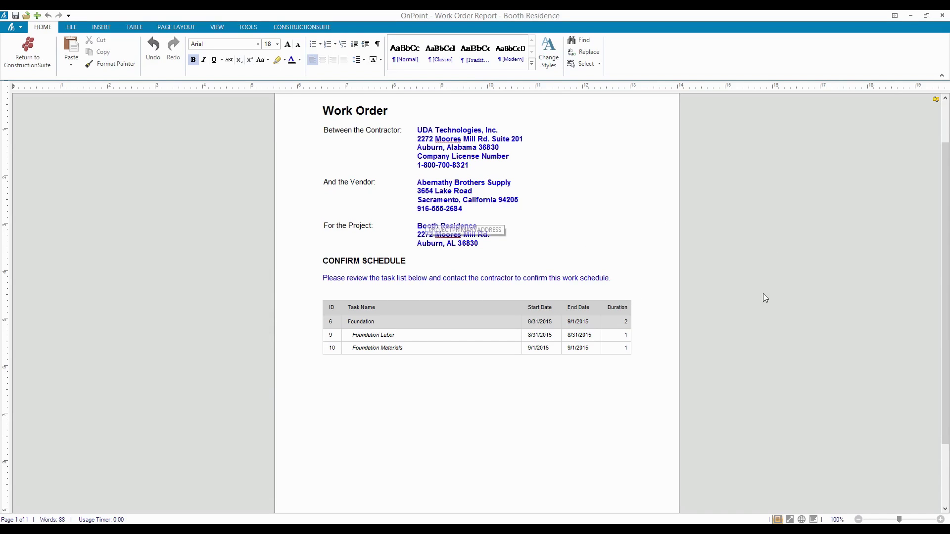
left_click(925, 17)
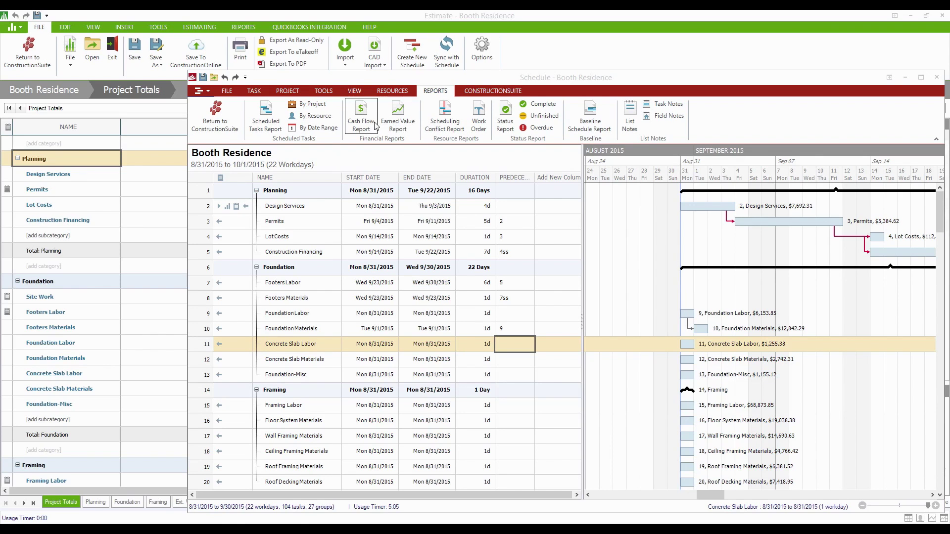
- Generate a weekly cash flow report for Booth Residence, ordered by end date, and save it to the project
double_click(817, 86)
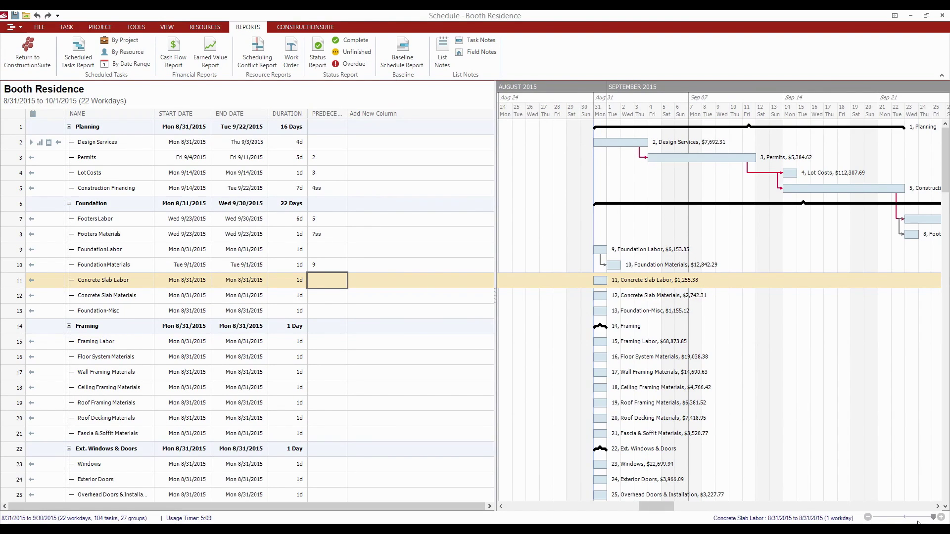
left_click_drag(933, 518, 907, 518)
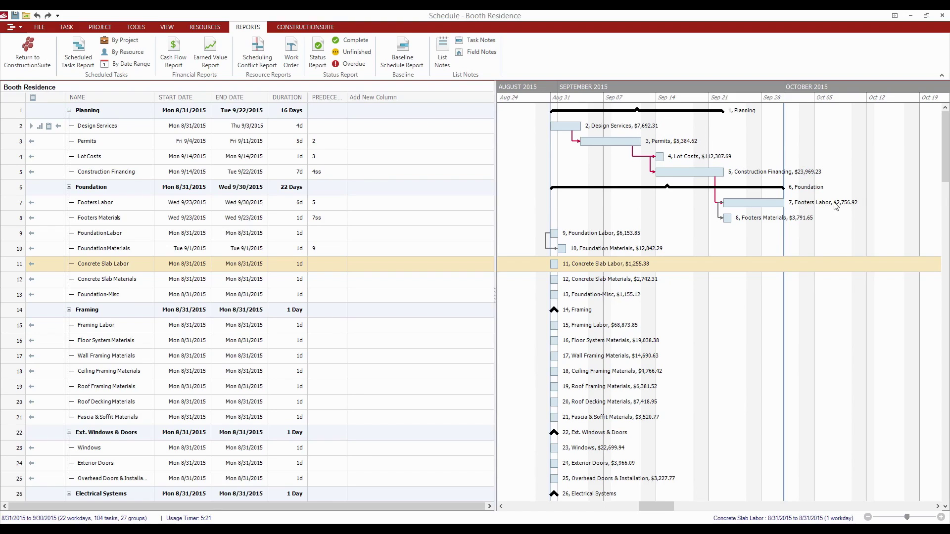
left_click(173, 56)
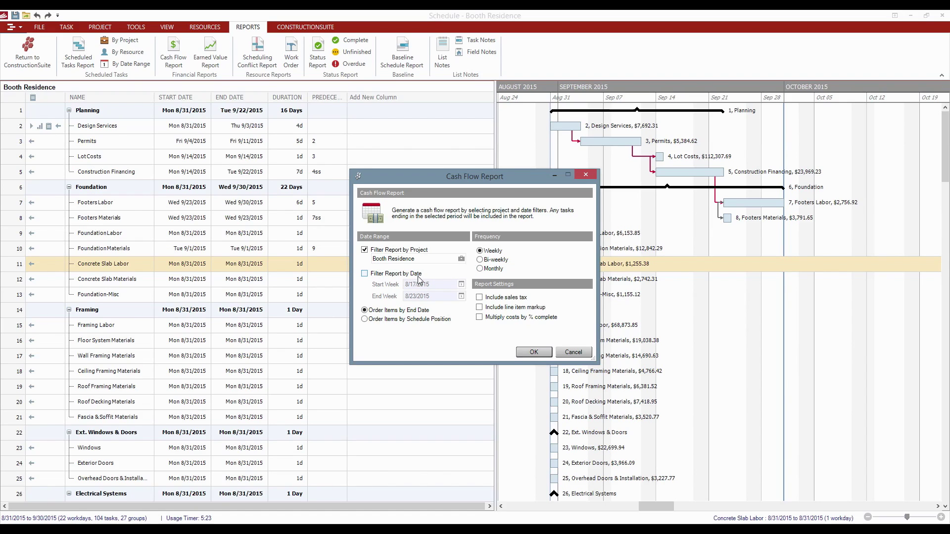
left_click(529, 353)
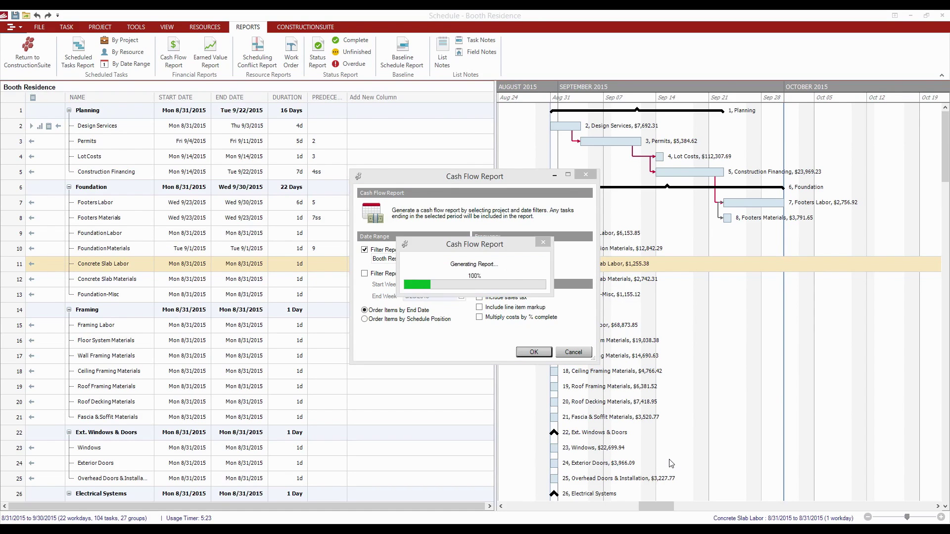
left_click(610, 378)
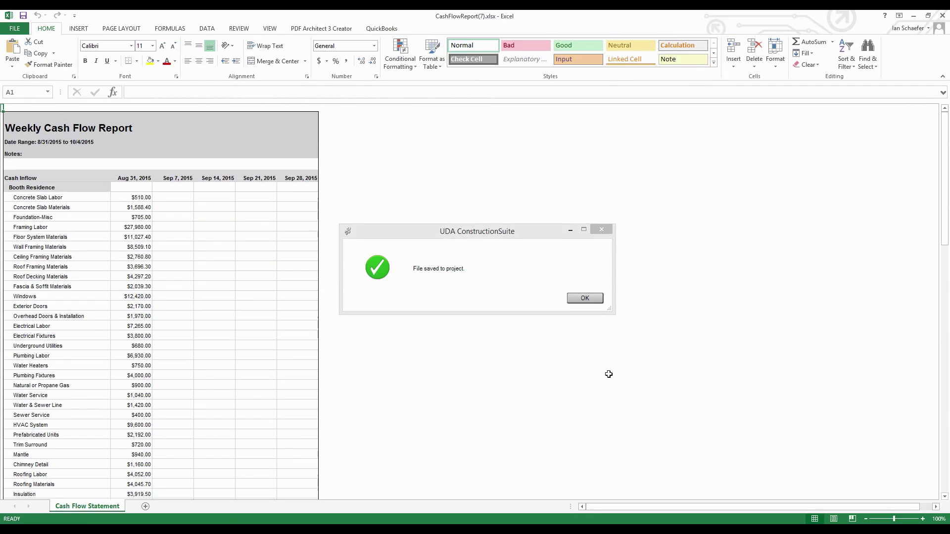
left_click(589, 299)
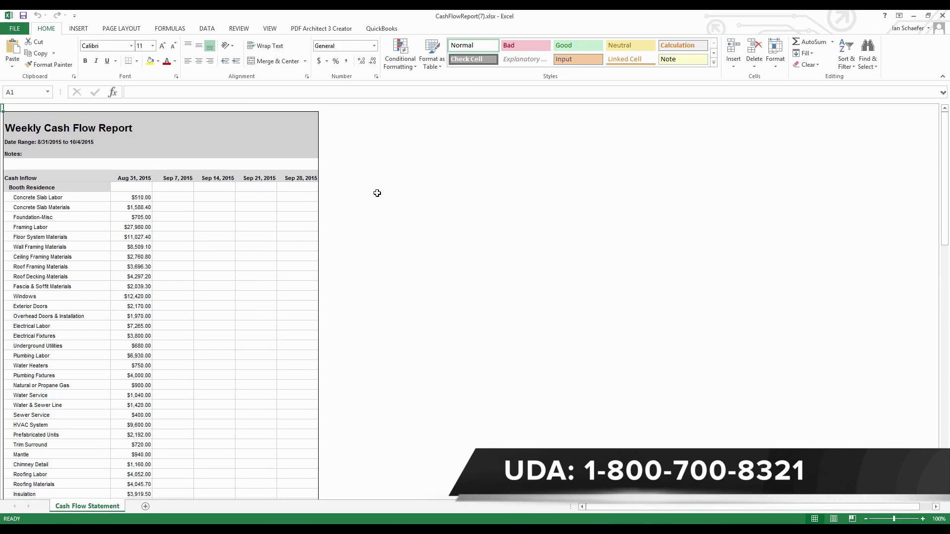
- Examine the weekly cash flow amounts for Permits, Lot Costs and Footers Materials, and close the workbook without saving
scroll(346, 247, "down", 14)
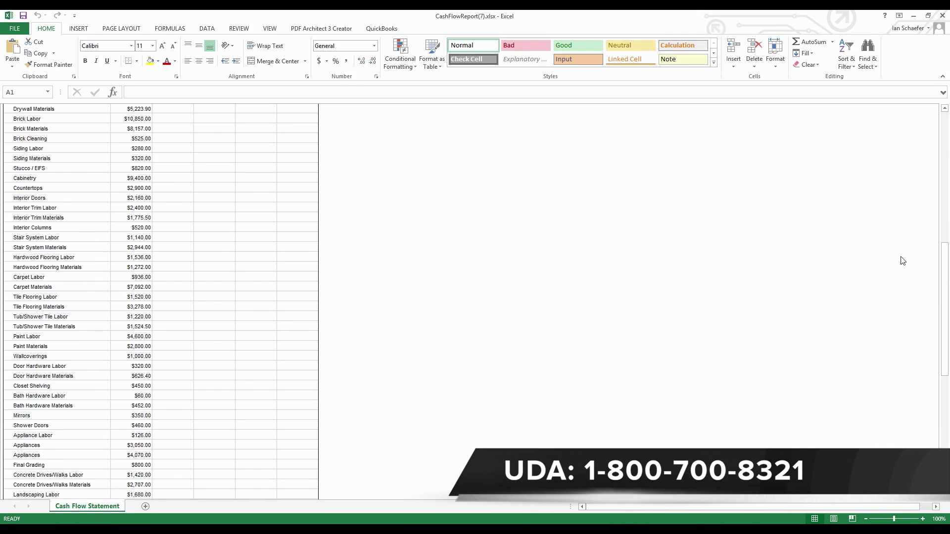
left_click_drag(945, 287, 920, 411)
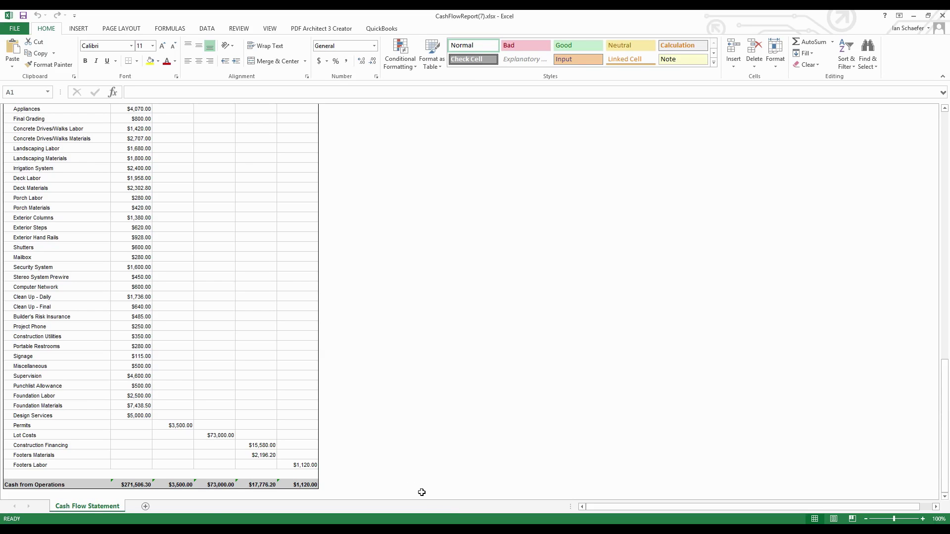
left_click(178, 423)
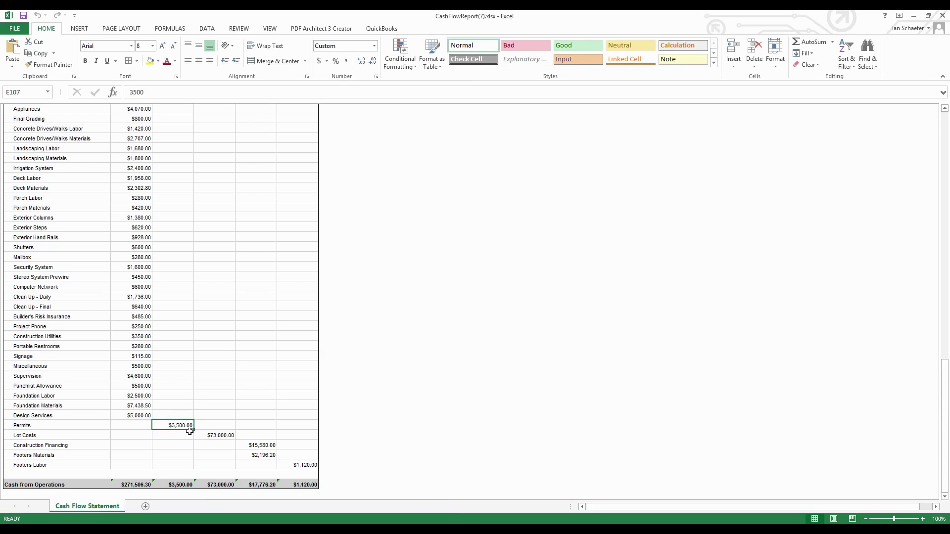
left_click(228, 435)
left_click(269, 454)
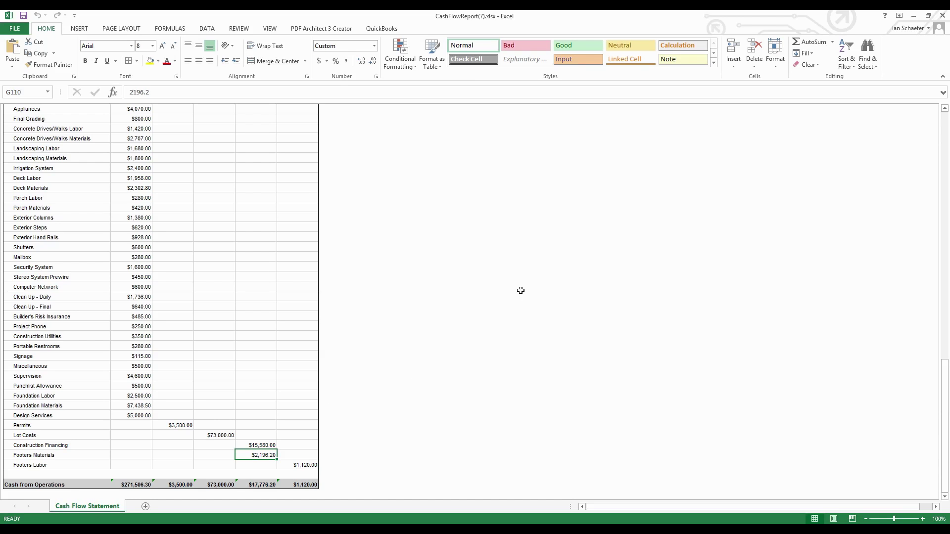
left_click(942, 16)
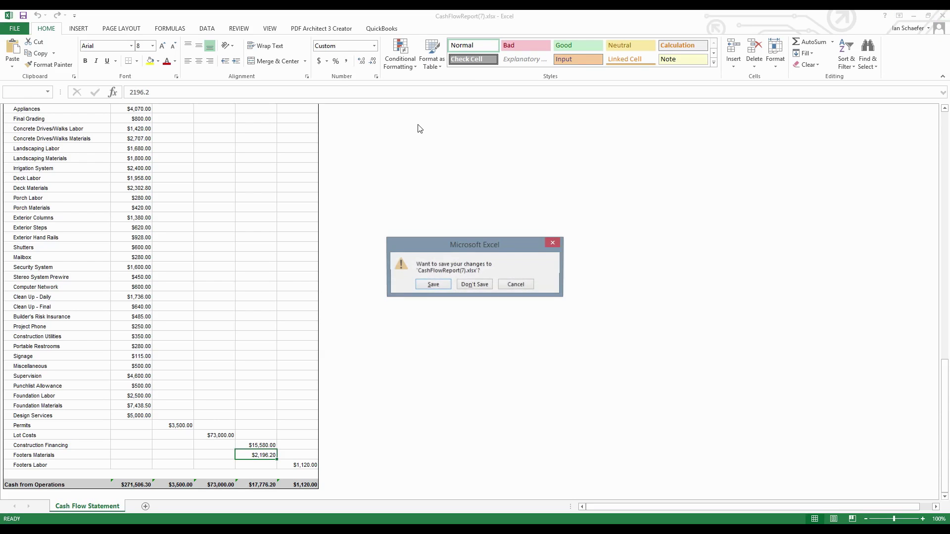
left_click(471, 284)
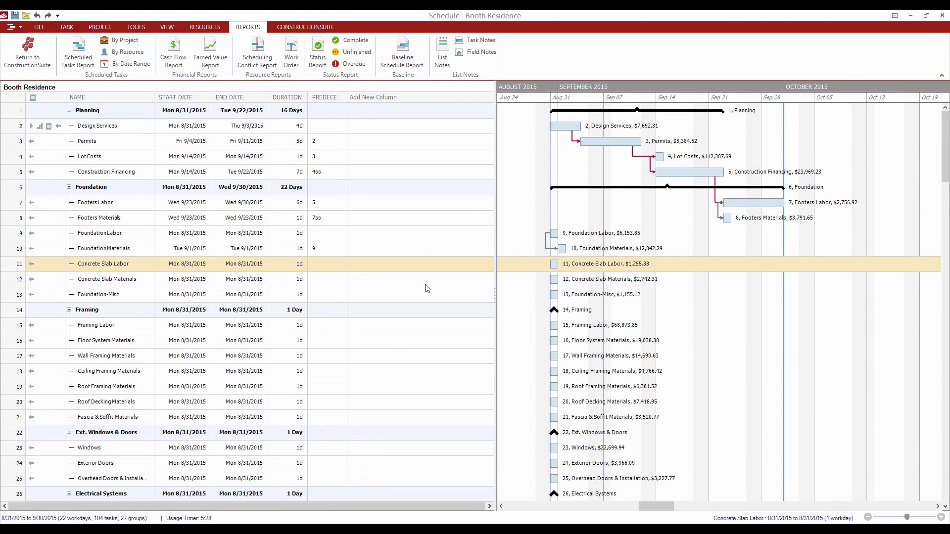
- Select the Task Notes, Field Notes and Resources columns for display in the schedule grid
left_click(361, 101)
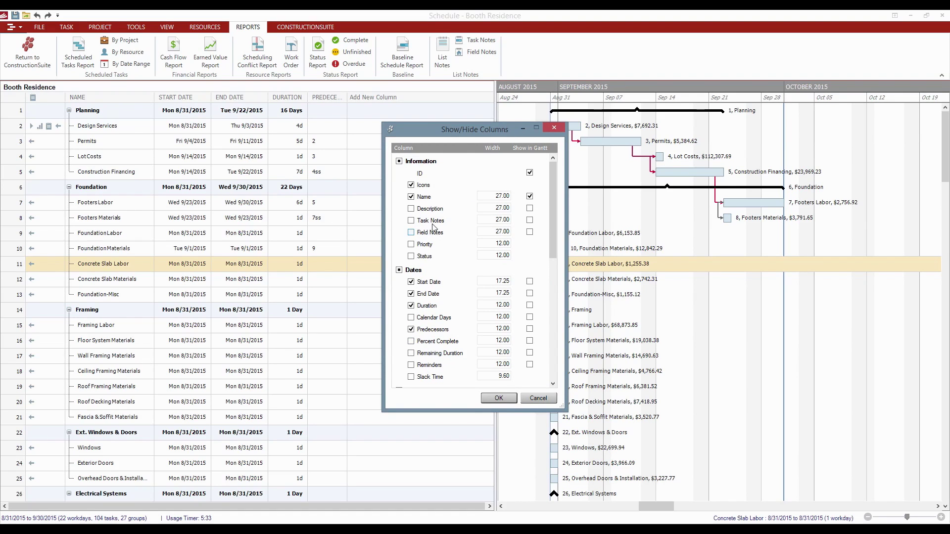
left_click(411, 220)
left_click(412, 233)
scroll(479, 269, "down", 5)
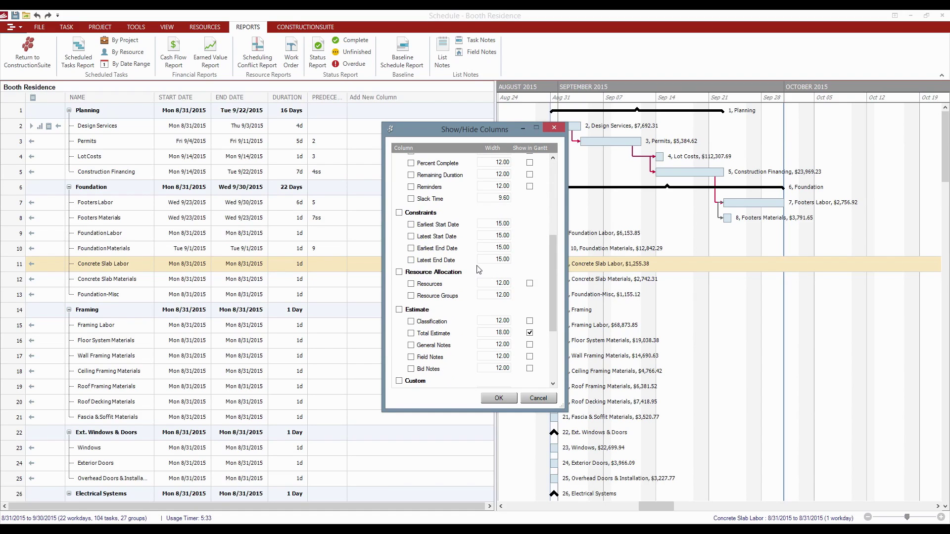
left_click(411, 284)
scroll(415, 278, "down", 3)
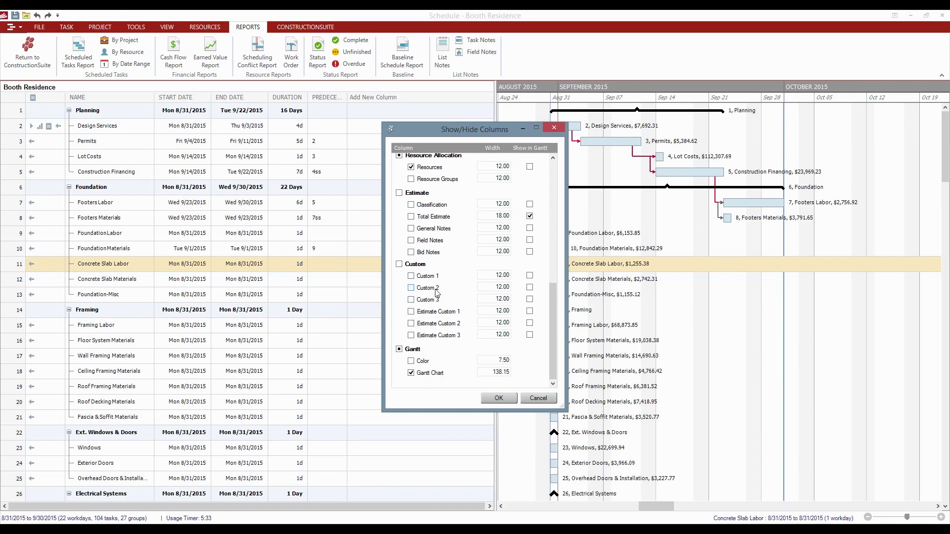
- Add the Percent Complete column to the grid, remove Total Estimate from the Gantt chart labels, and apply the column settings
scroll(437, 292, "up", 2)
scroll(437, 292, "up", 4)
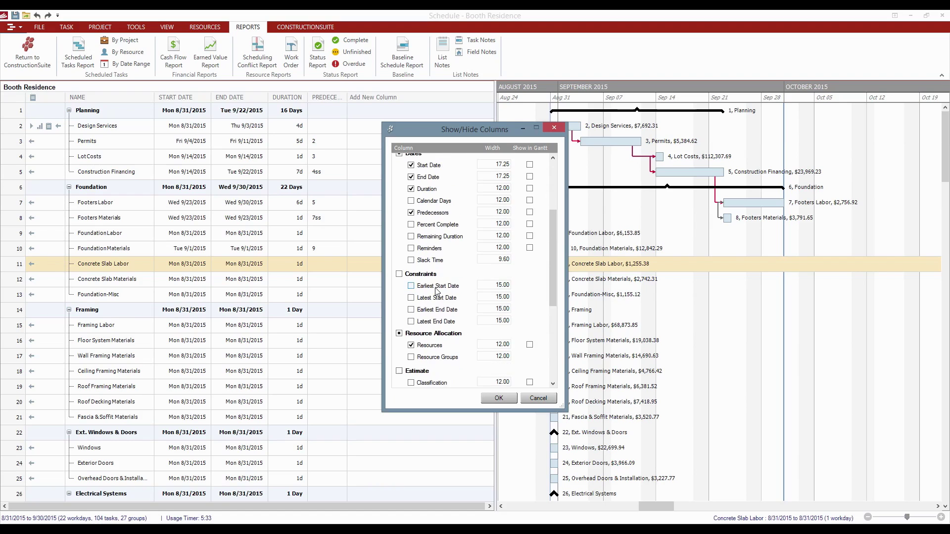
scroll(436, 292, "up", 2)
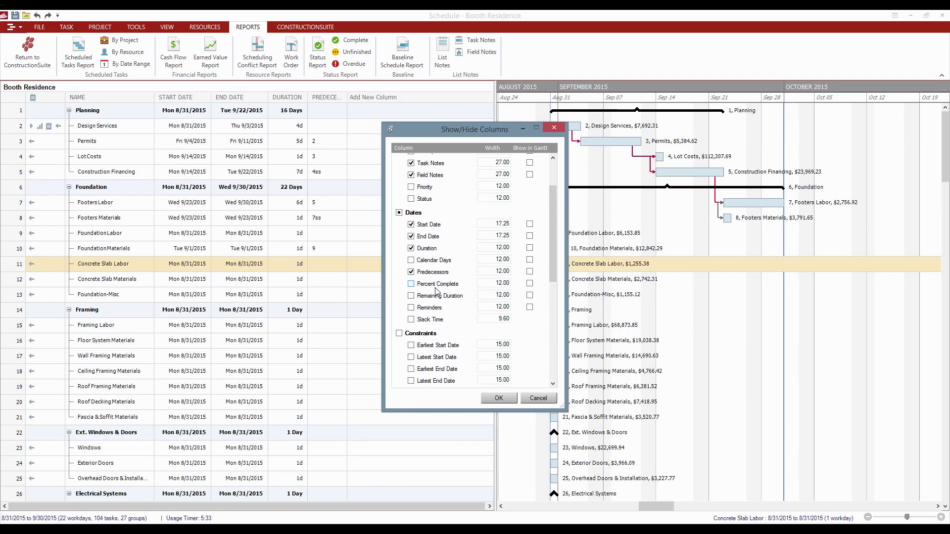
left_click(419, 286)
left_click_drag(553, 233, 552, 320)
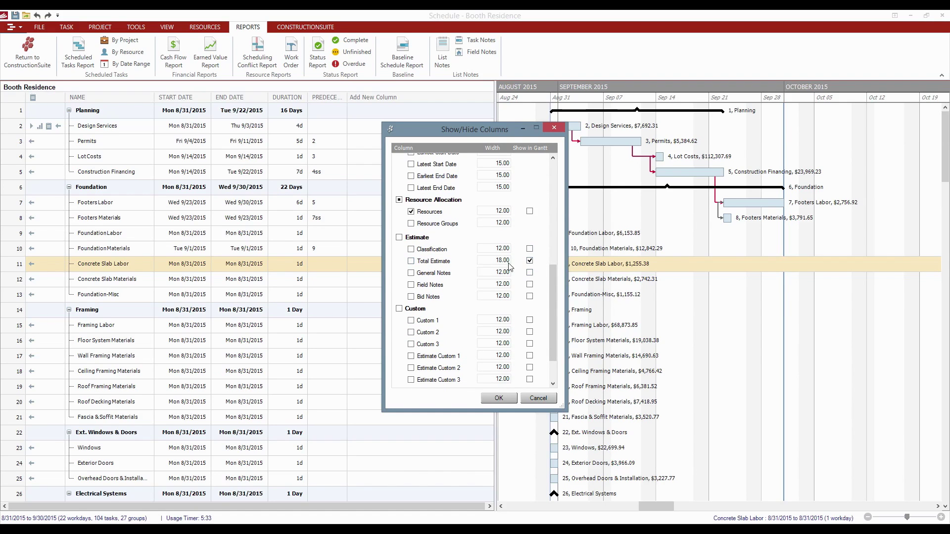
left_click(529, 261)
left_click(498, 398)
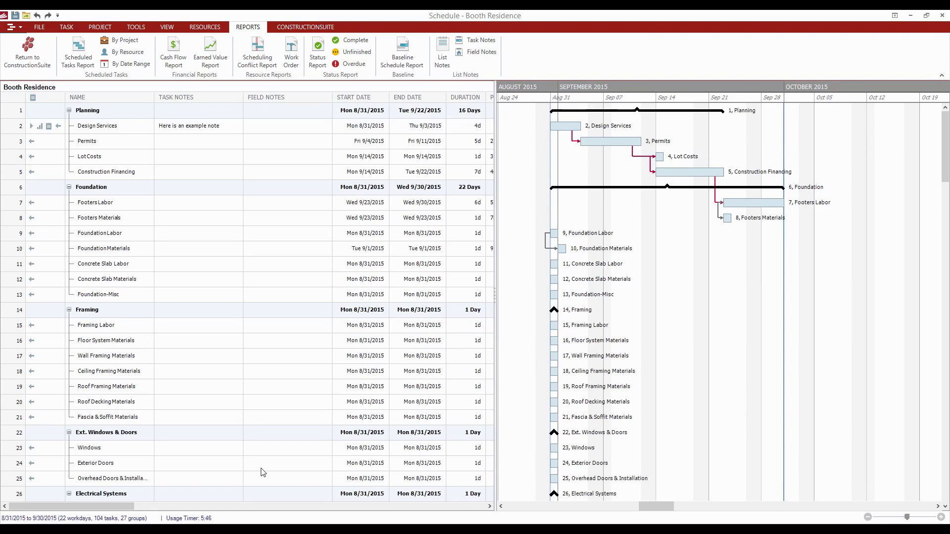
- Set the percent complete of Design Services to 100% and Permits to 50%
left_click_drag(117, 506, 488, 509)
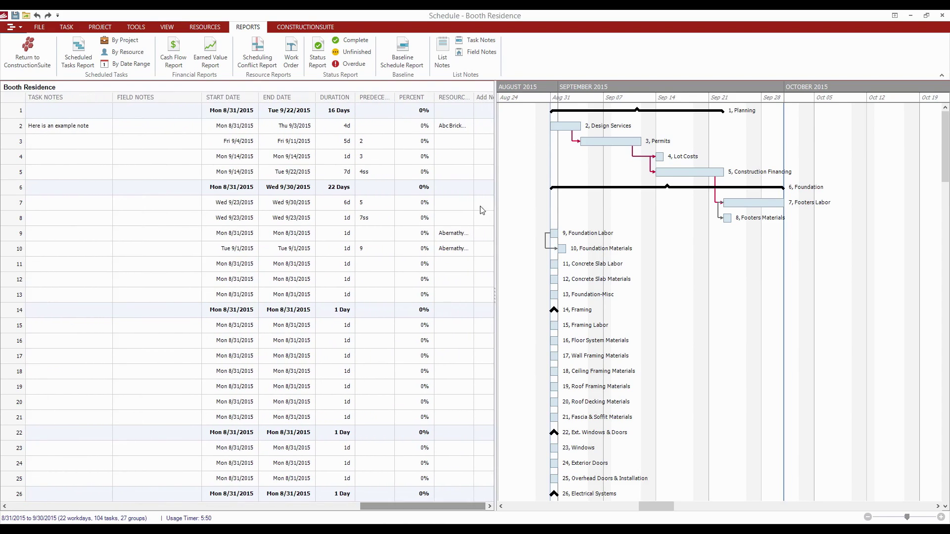
left_click(424, 238)
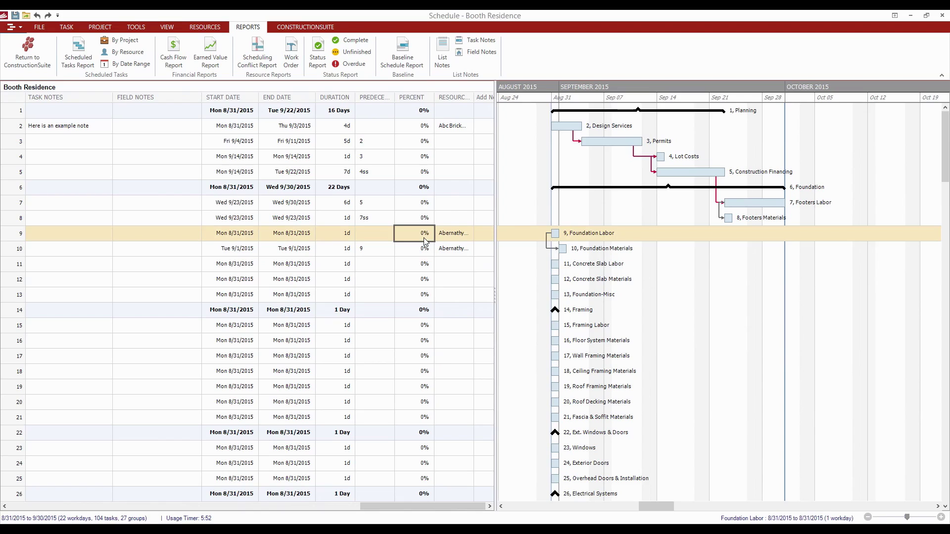
left_click(422, 131)
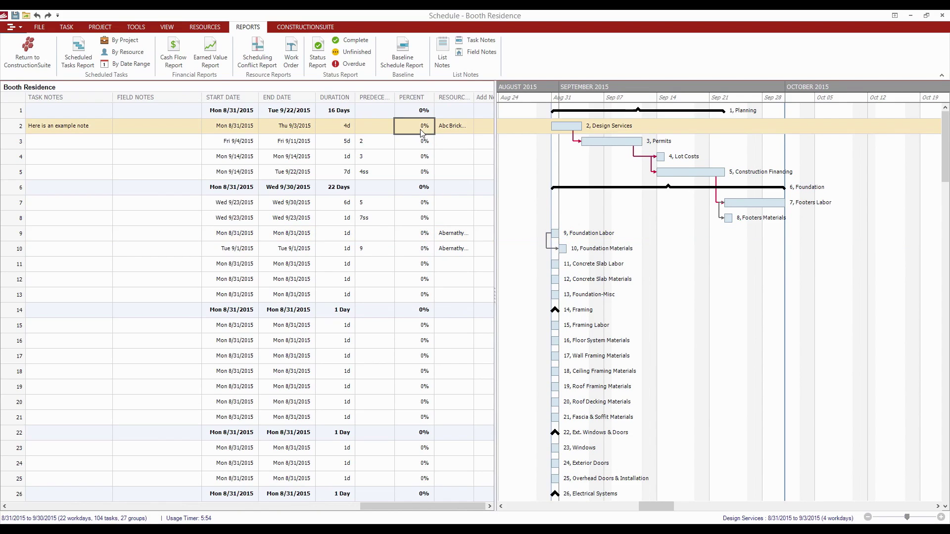
type("100")
key("Return")
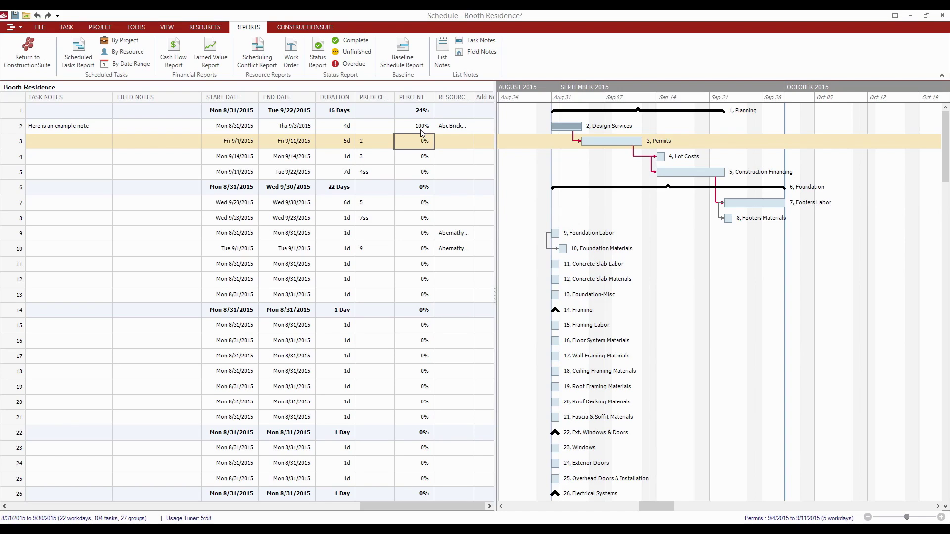
type("50")
key("Return")
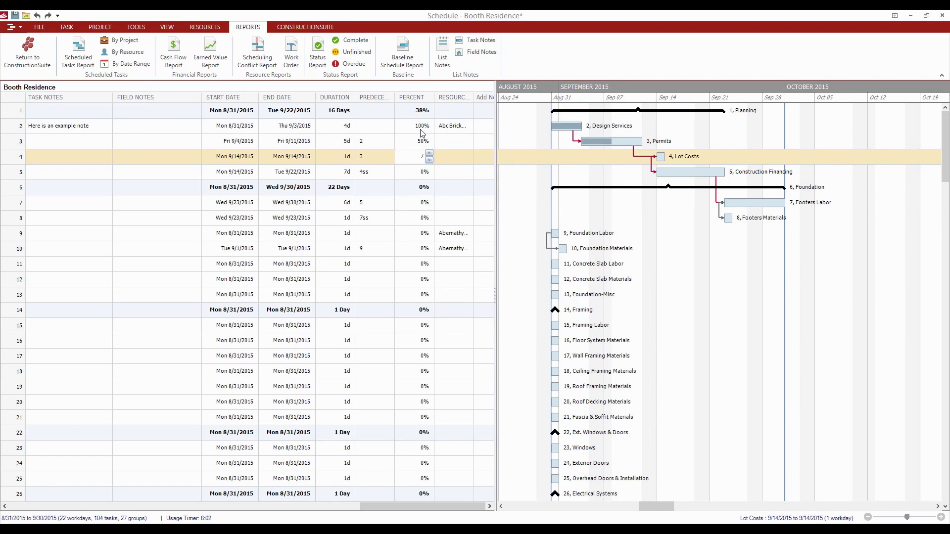
- Set the percent complete of Lot Costs to 75% and Construction Financing to 33%
type("7")
key("Return")
type("33")
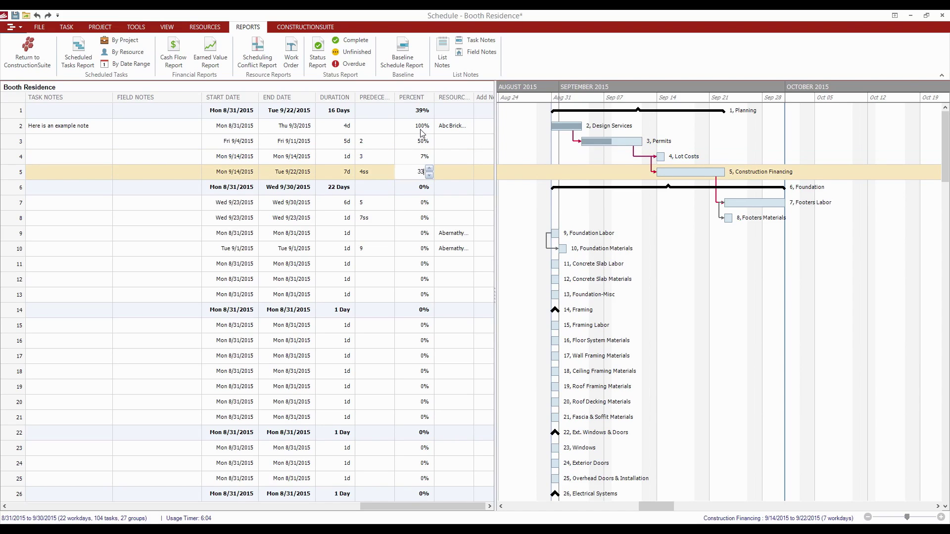
key("Return")
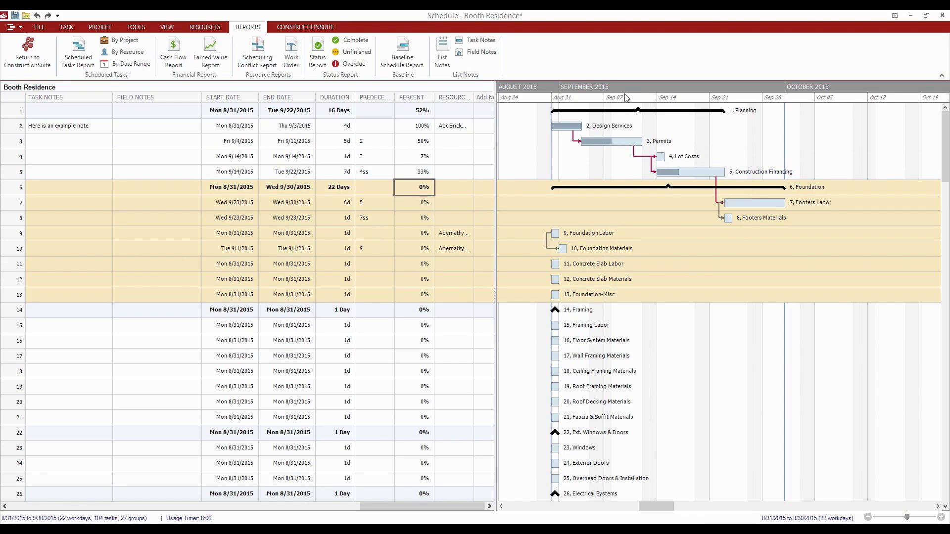
left_click(410, 156)
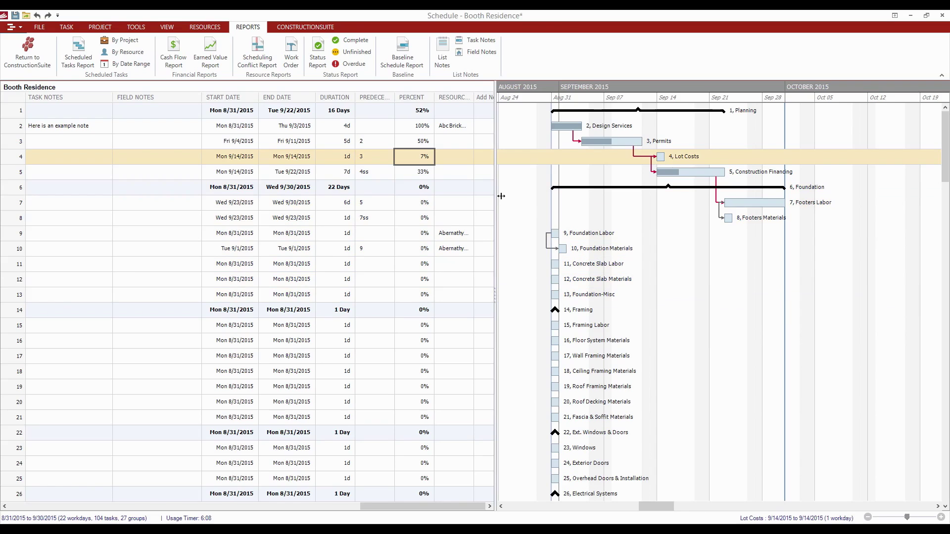
type("75")
key("Return")
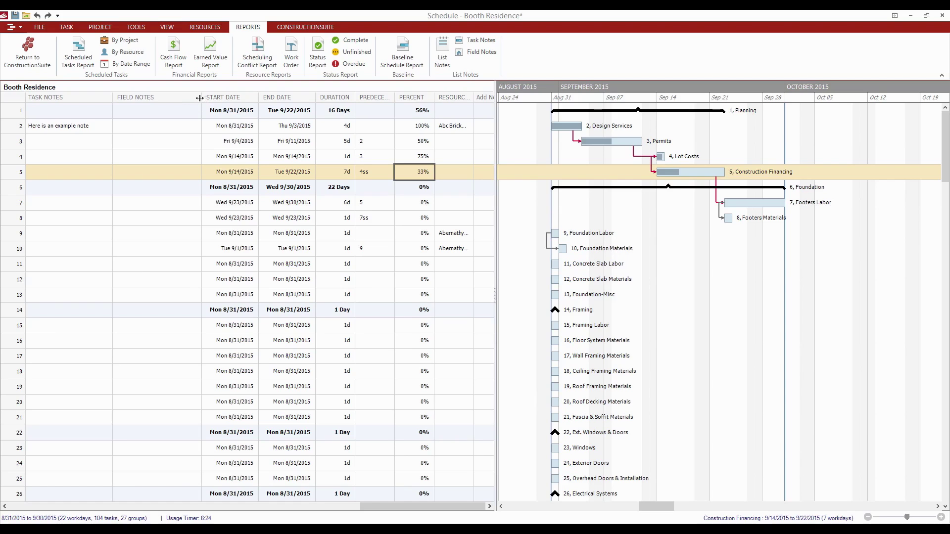
- Narrow the Field Notes and Task Notes columns in the schedule grid and save the schedule
left_click_drag(200, 98, 163, 105)
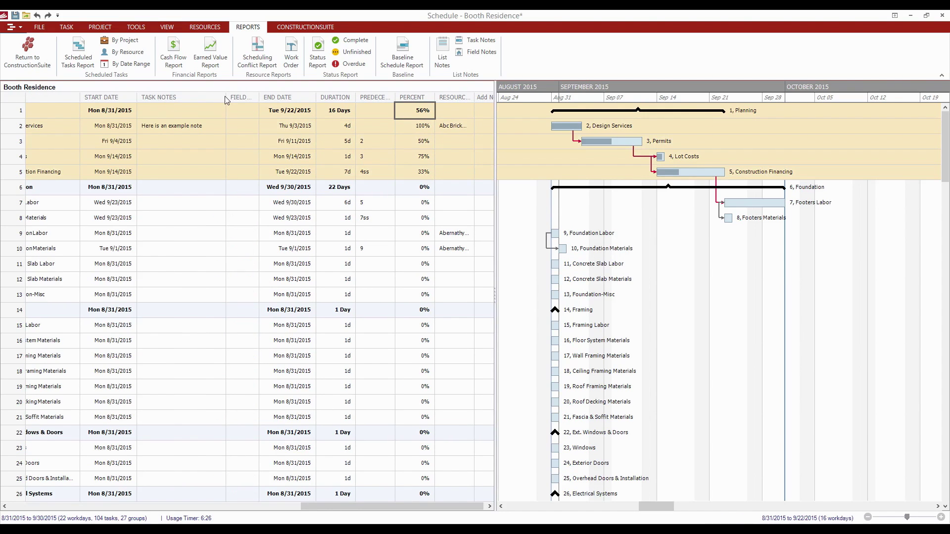
left_click_drag(227, 98, 199, 98)
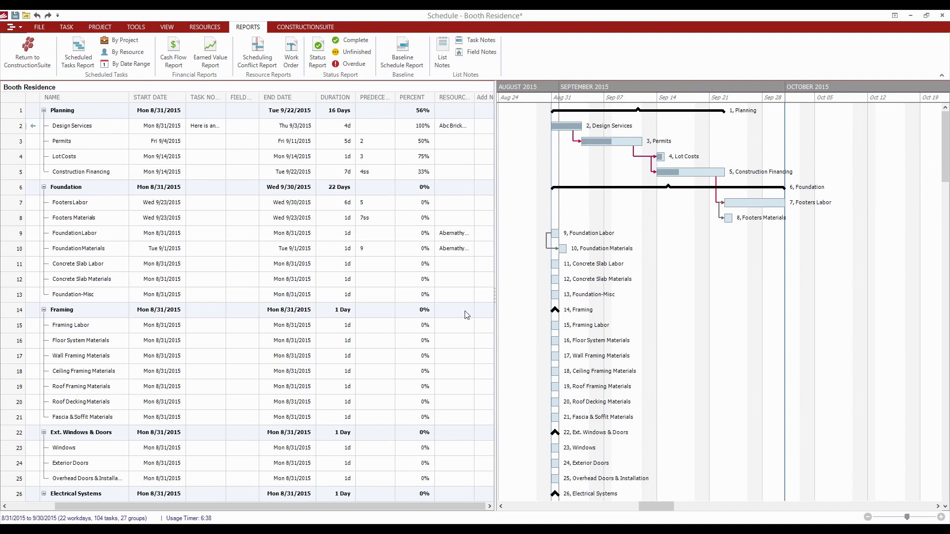
left_click(15, 16)
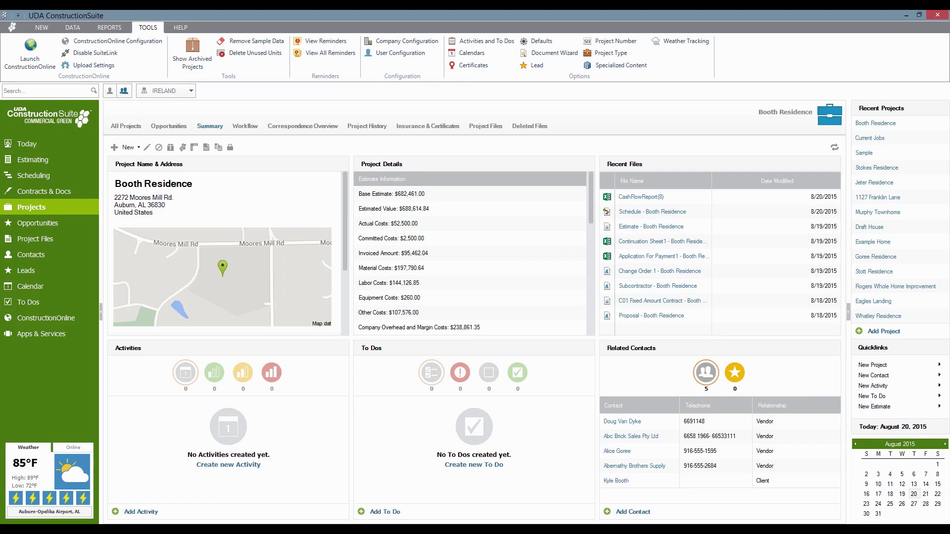
- In the ConstructionSuite calendar, set the calendar bars to show Subject - Project Name and browse the months through October 2015
left_click(22, 286)
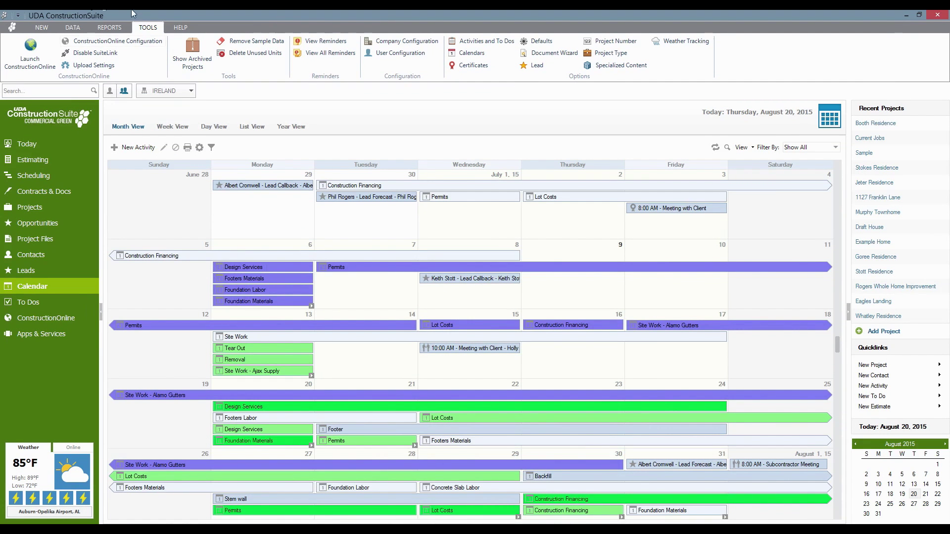
left_click(73, 28)
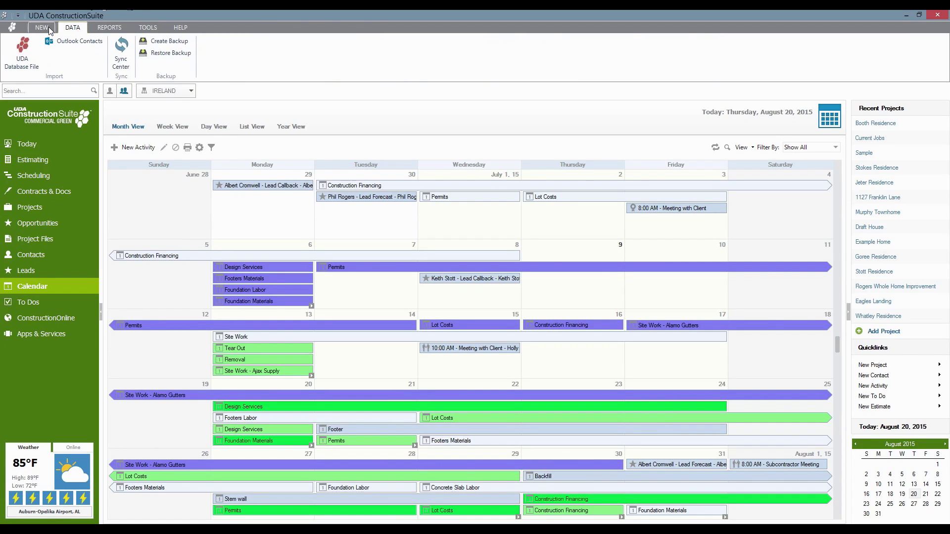
left_click(148, 27)
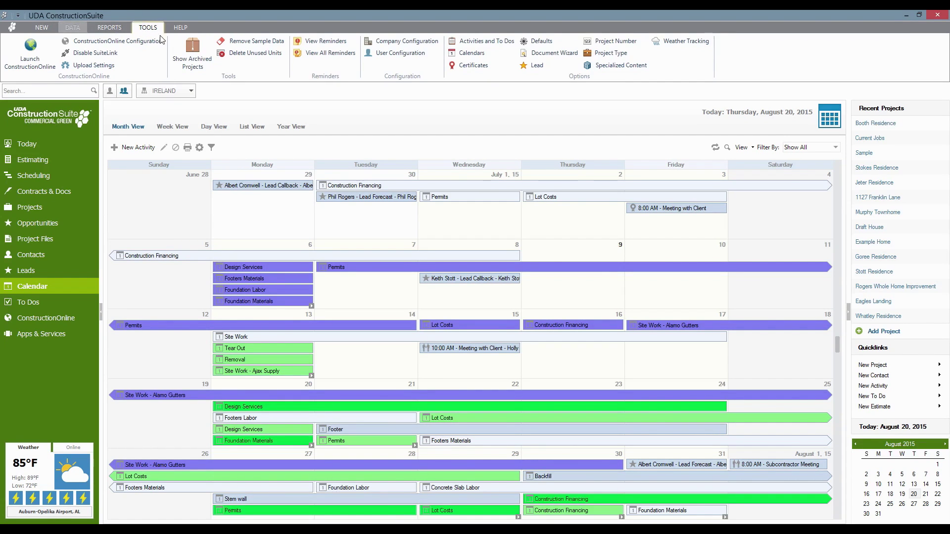
left_click(476, 55)
left_click(430, 244)
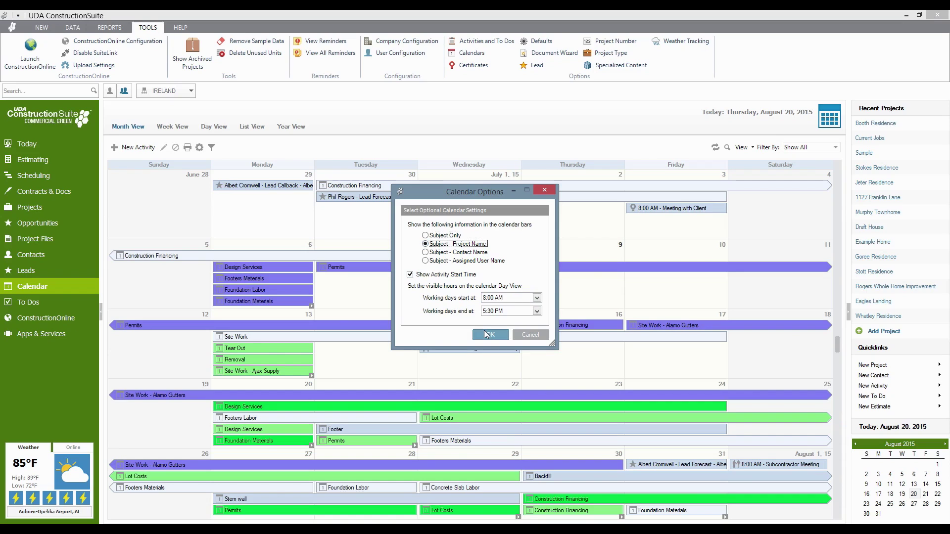
left_click(487, 334)
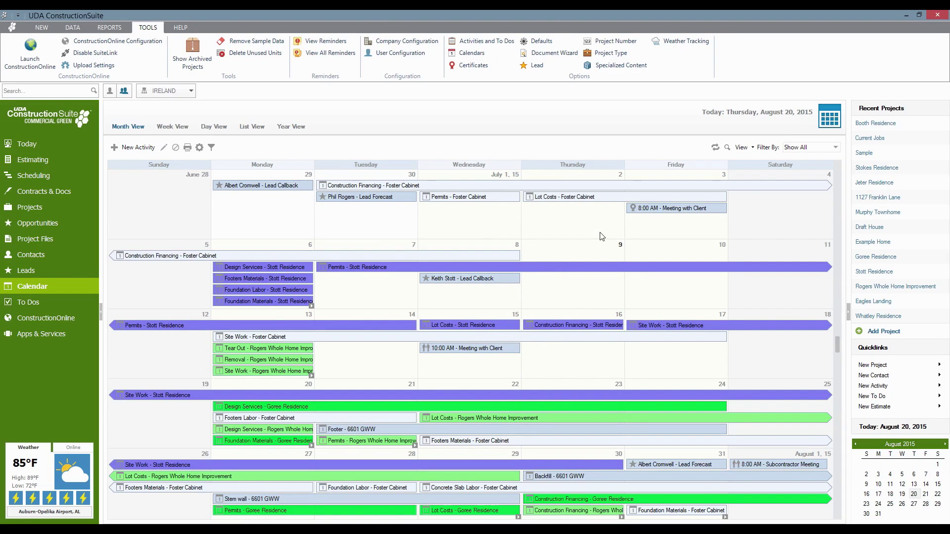
scroll(801, 341, "down", 4)
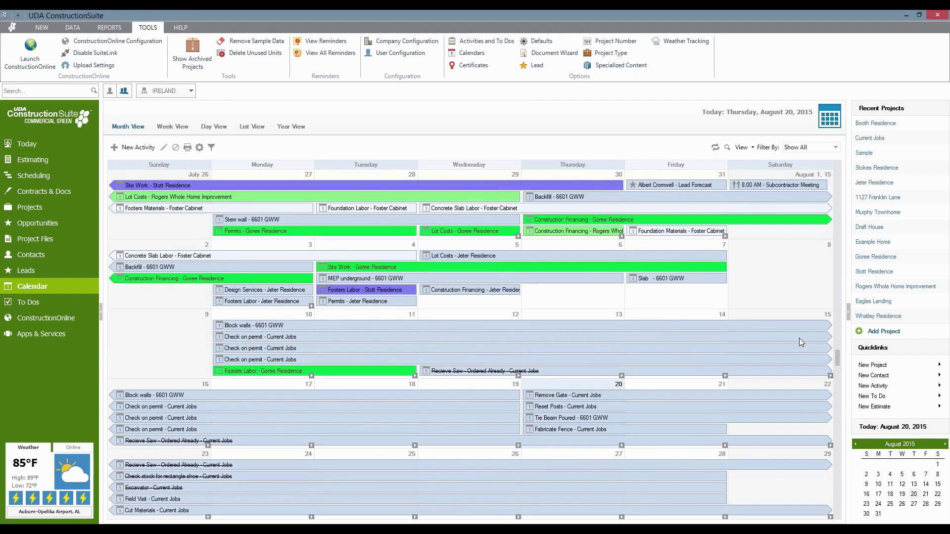
scroll(801, 341, "down", 5)
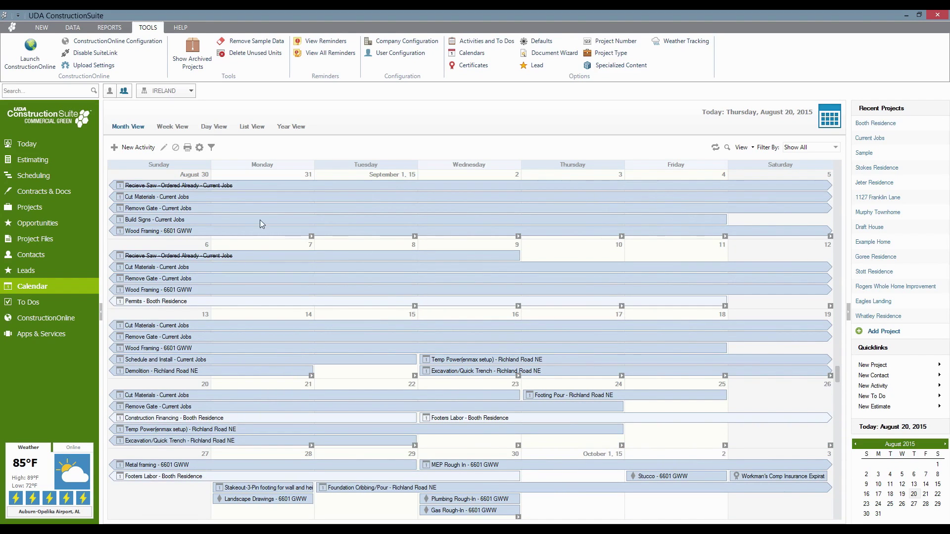
scroll(655, 313, "down", 4)
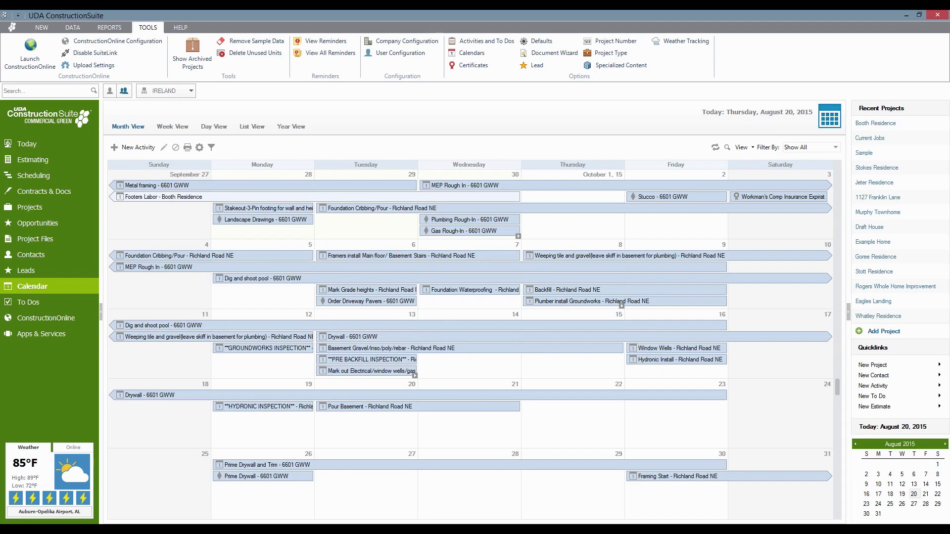
- Return to the Booth Residence schedule and add planning, starting and custom reminders to the Foundation Labor task
mouse_move(561, 529)
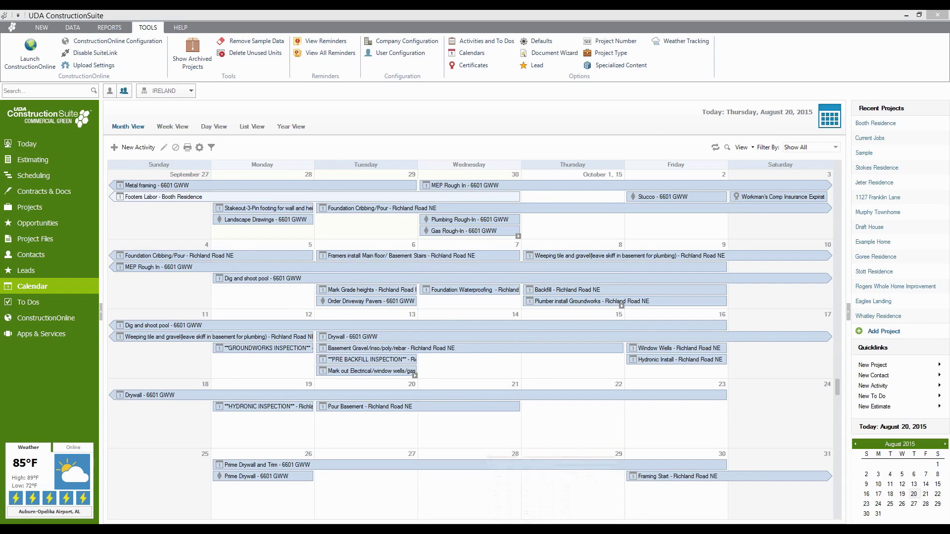
left_click(561, 483)
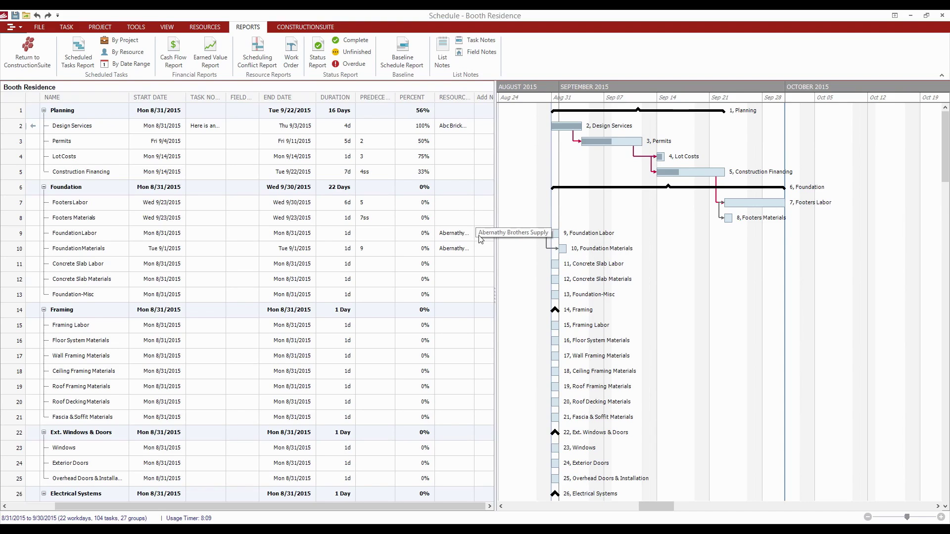
right_click(105, 238)
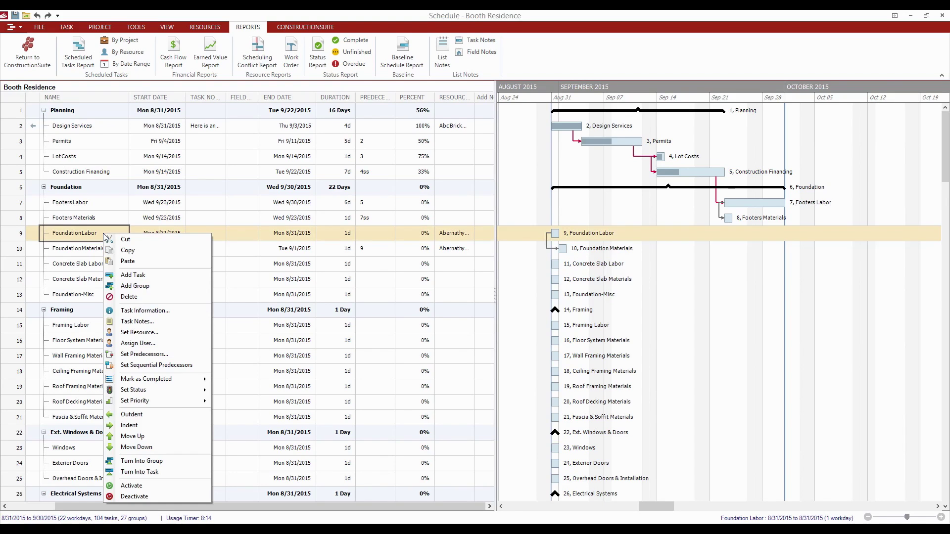
left_click(157, 315)
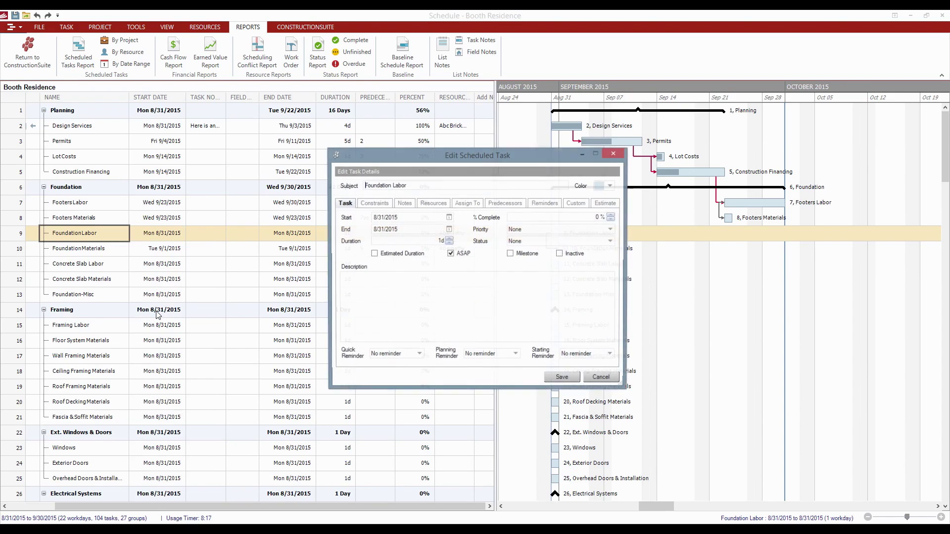
left_click(546, 203)
left_click(364, 227)
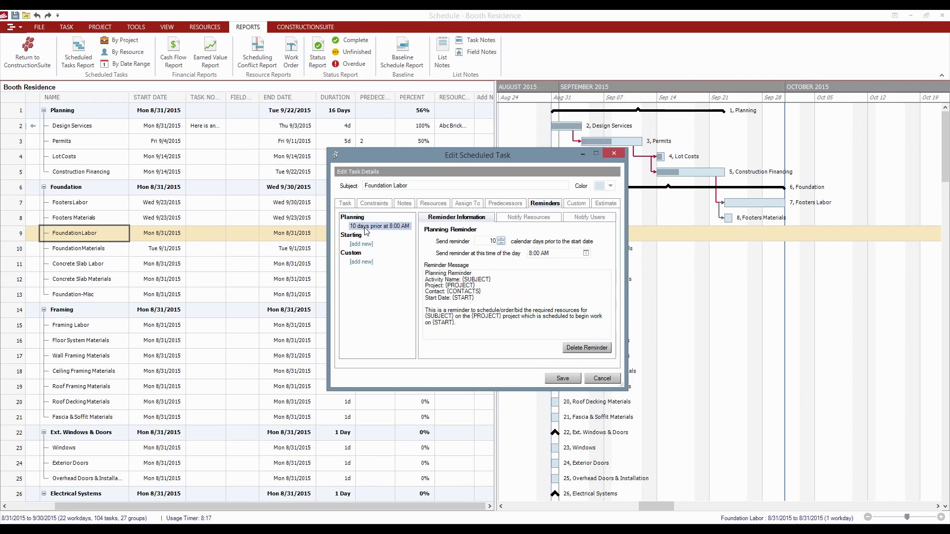
left_click(364, 245)
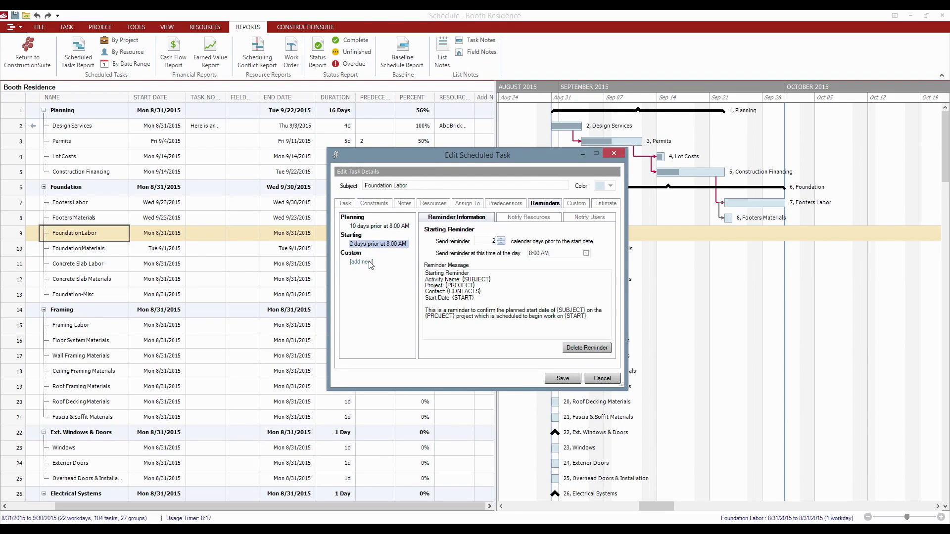
left_click(368, 263)
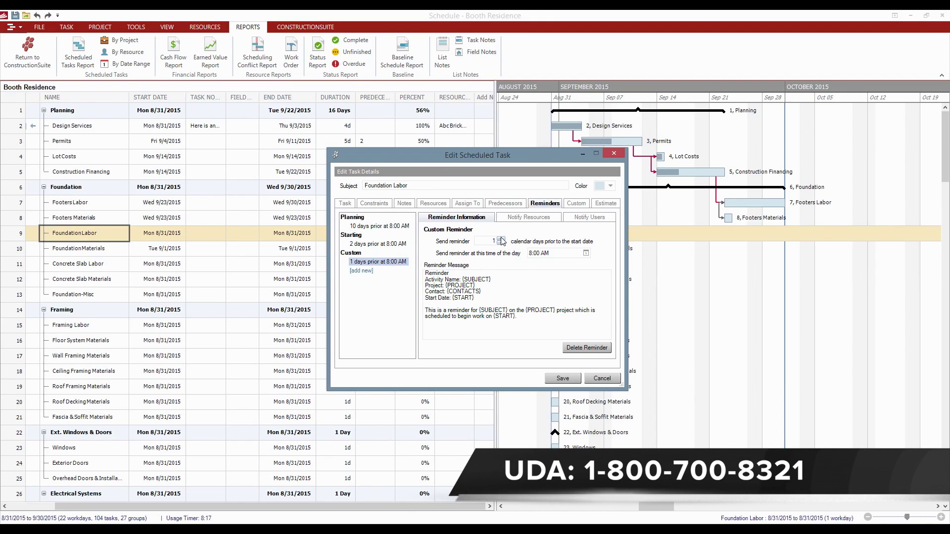
- Set the custom reminder of Foundation Labor to be sent 30 calendar days prior to the start date
double_click(489, 242)
type("10")
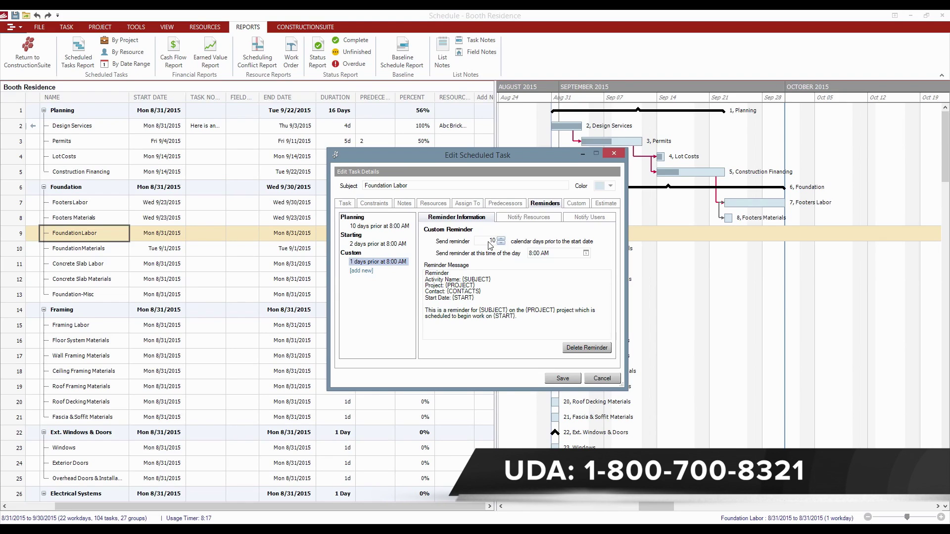
key("BackSpace")
key("BackSpace")
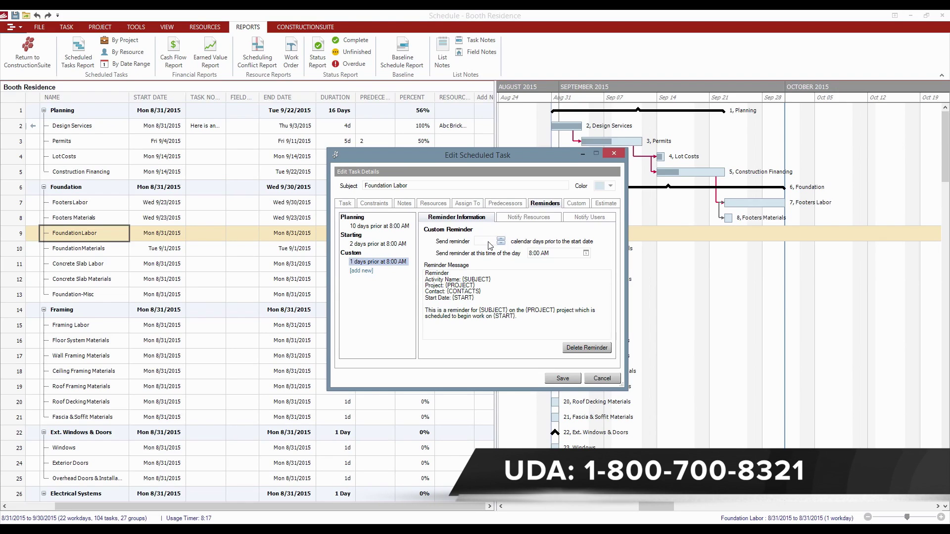
type("30")
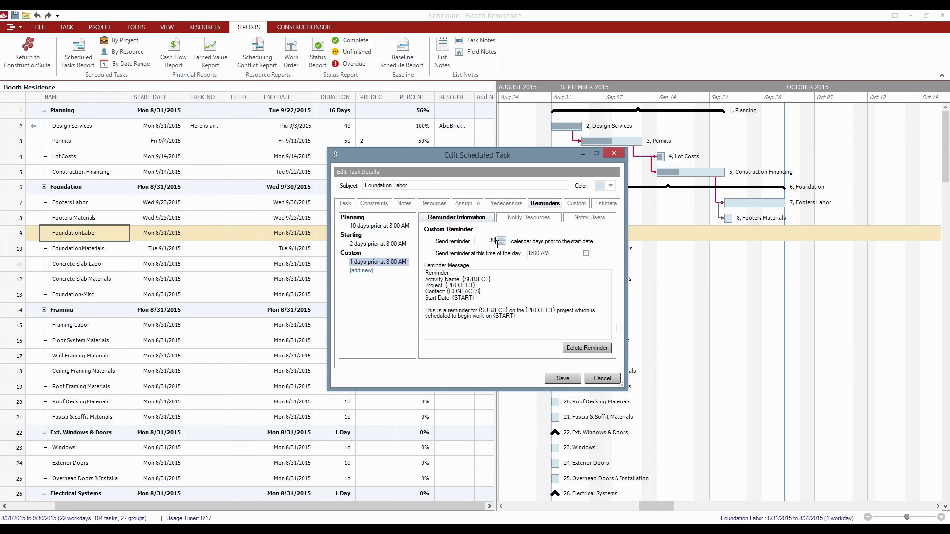
- Try e-mail notification of Abernathy Brothers Supply for the custom reminder, and discard the Foundation Labor task edits
left_click(534, 220)
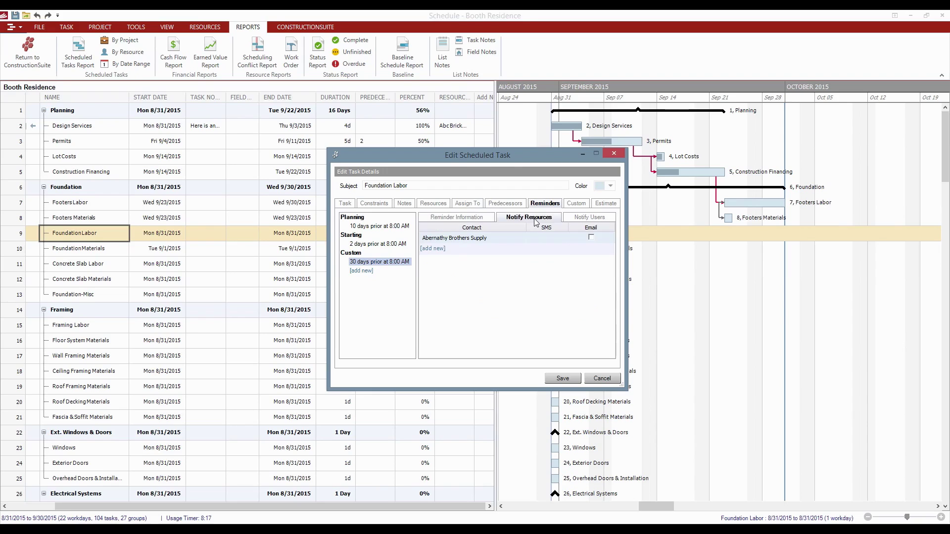
left_click(592, 238)
left_click(612, 380)
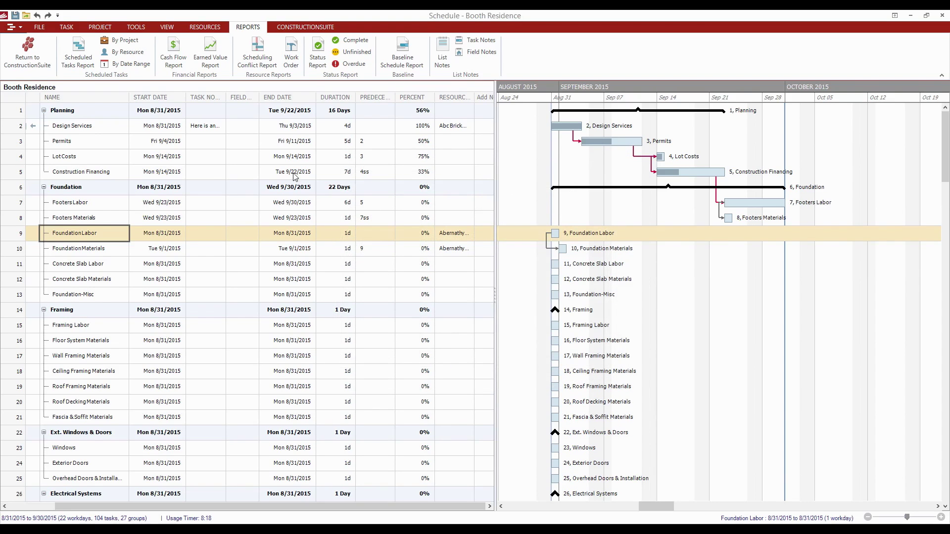
- Close the schedule and reopen it from the recent files in the Booth Residence project summary
left_click(316, 29)
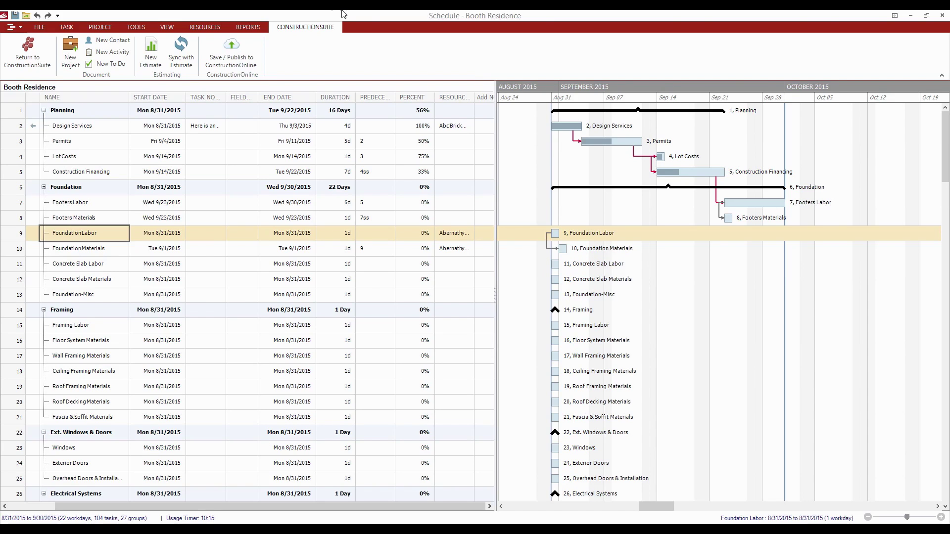
left_click(942, 16)
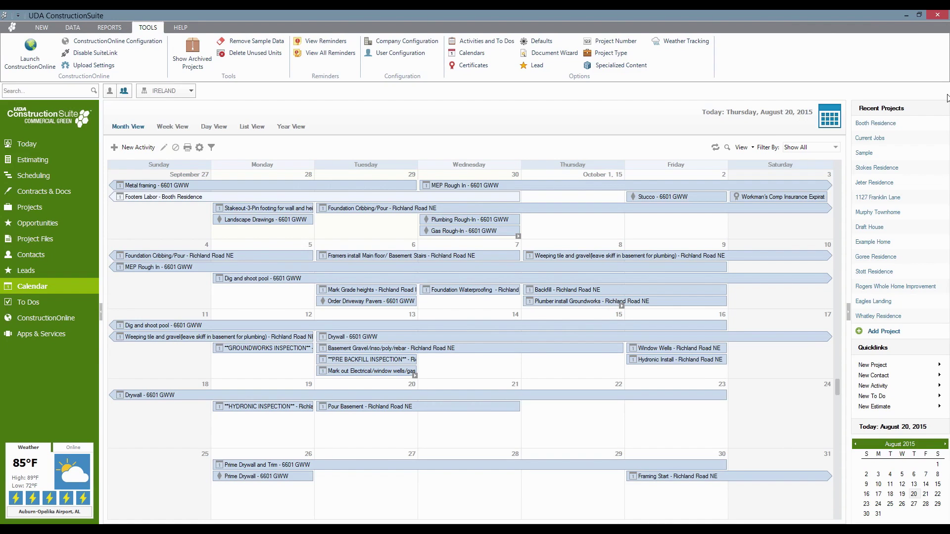
left_click(871, 124)
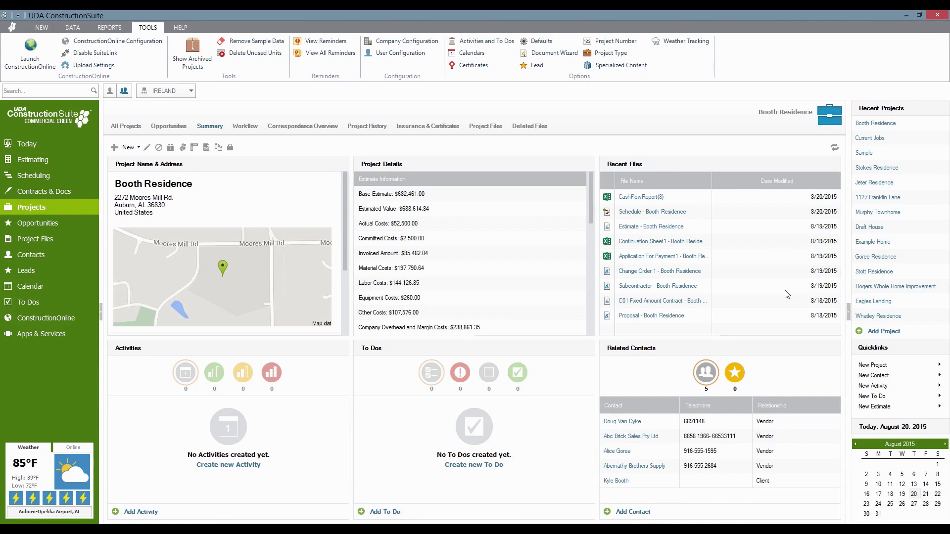
left_click(644, 211)
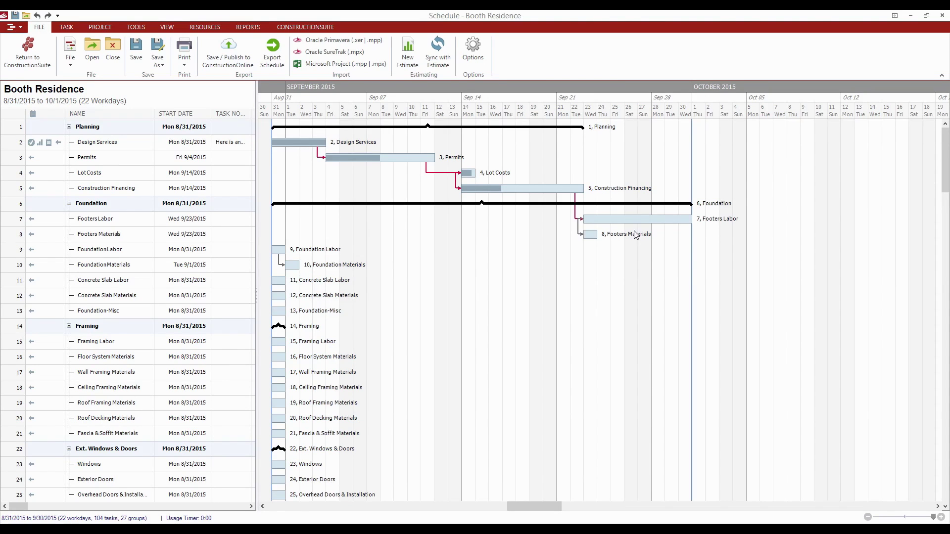
- Set a schedule baseline labelled "Hurricane Danny"
left_click(98, 28)
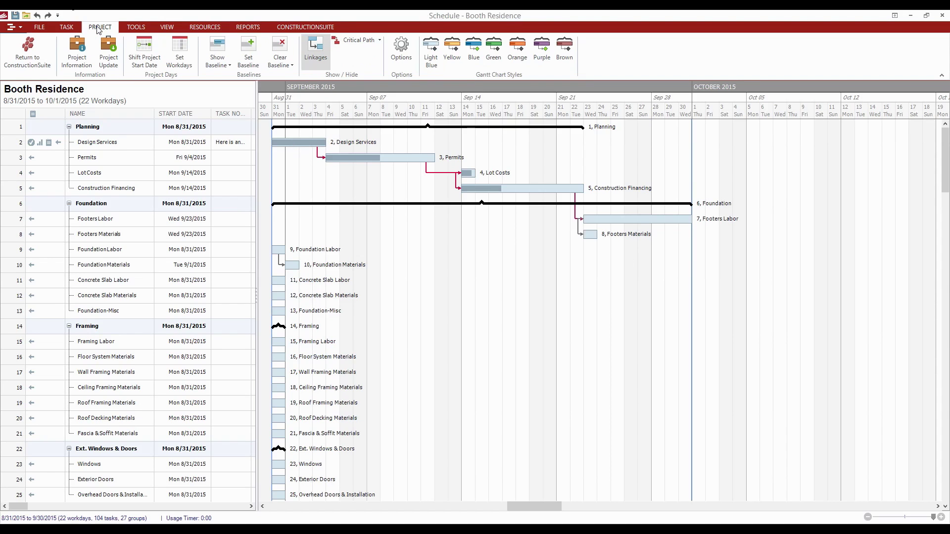
left_click(248, 50)
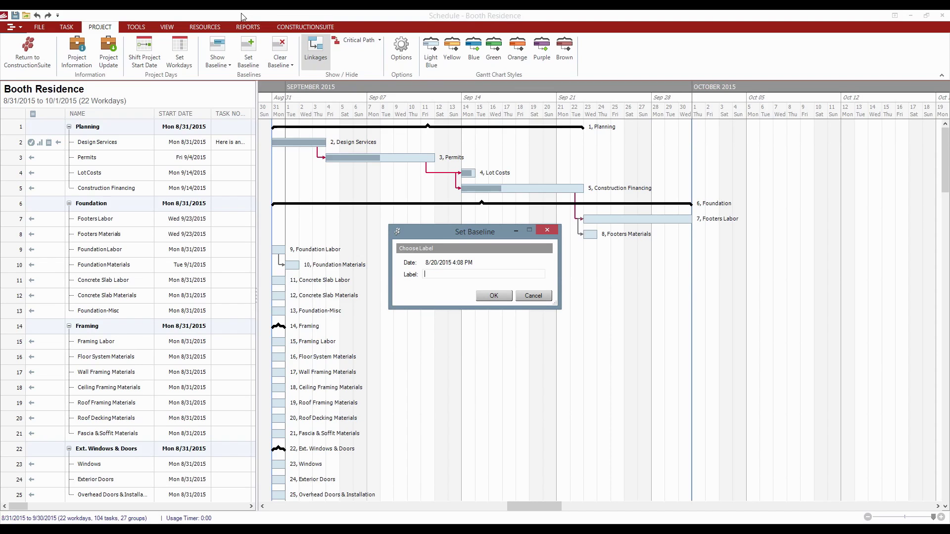
type("Hurricane Danny")
left_click(494, 296)
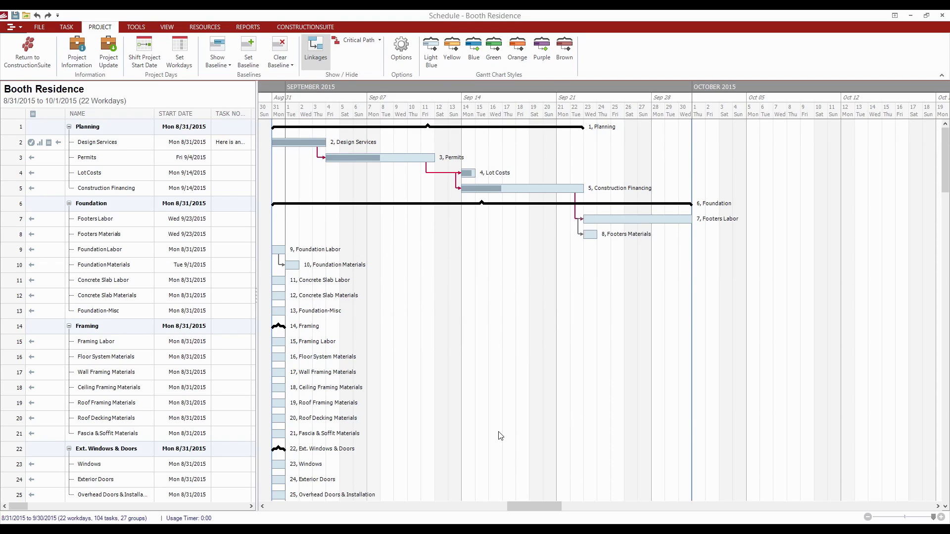
- Turn off ASAP for the Footers Labor task and move its Gantt bar to start on Tue 9/29/2015
left_click(646, 218)
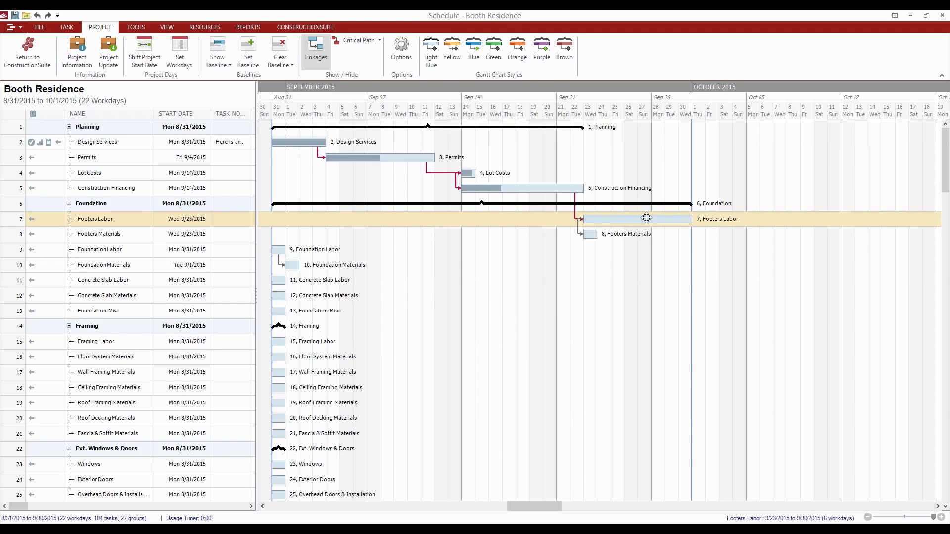
left_click_drag(646, 219, 787, 220)
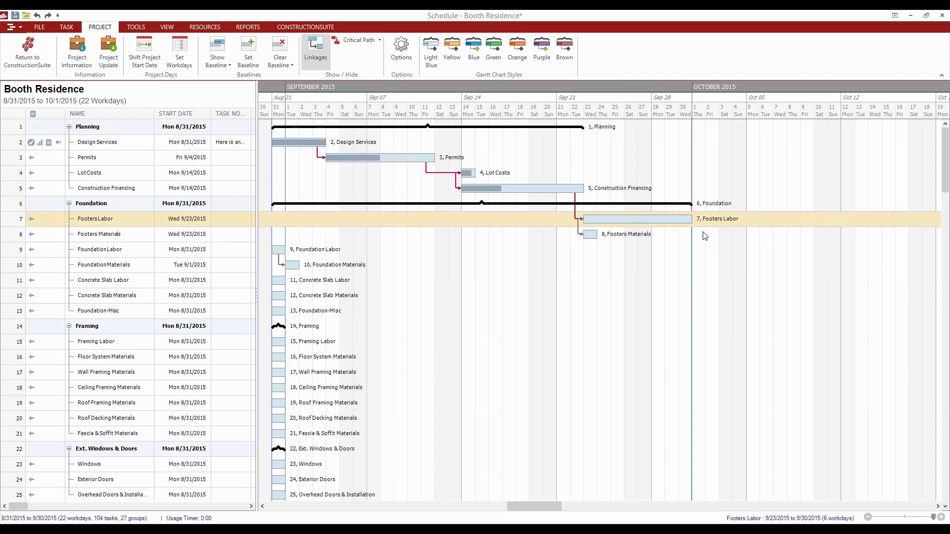
right_click(95, 221)
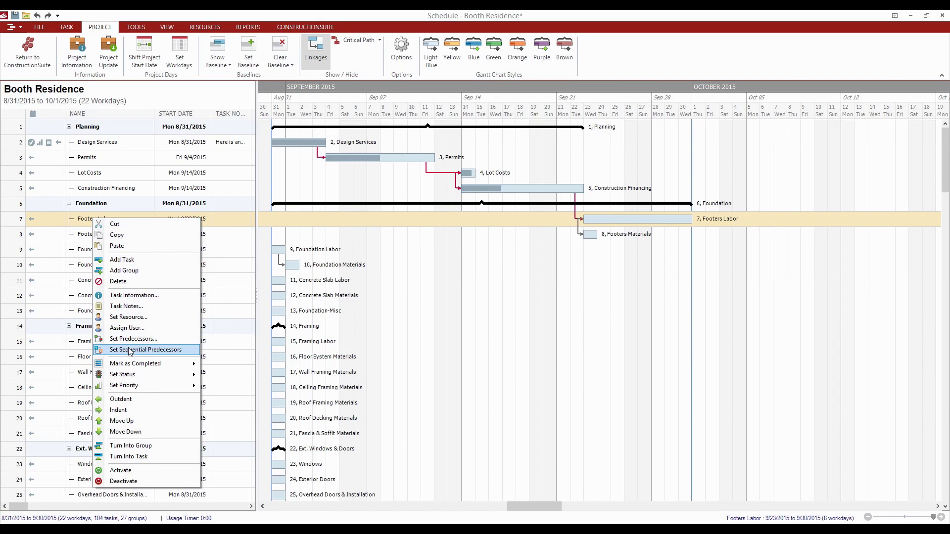
left_click(134, 295)
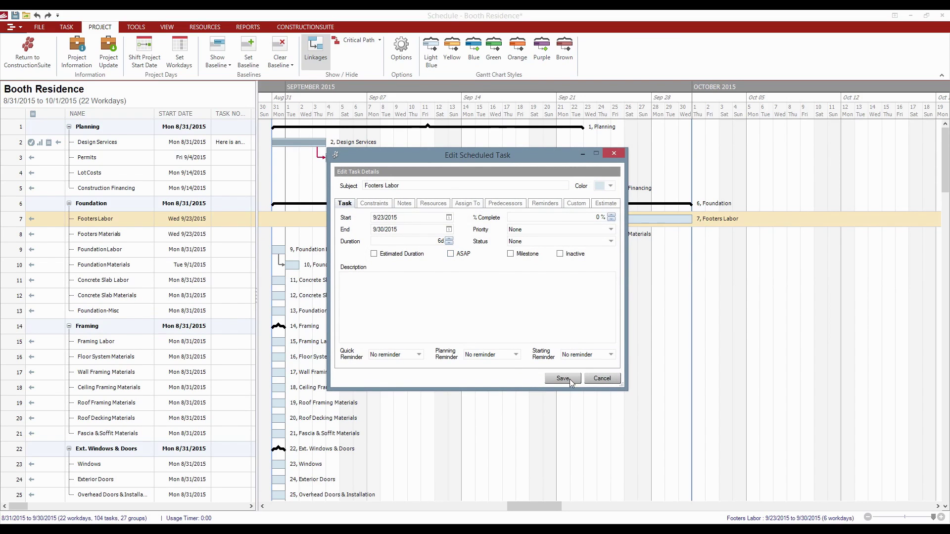
left_click(563, 379)
left_click_drag(596, 221, 684, 221)
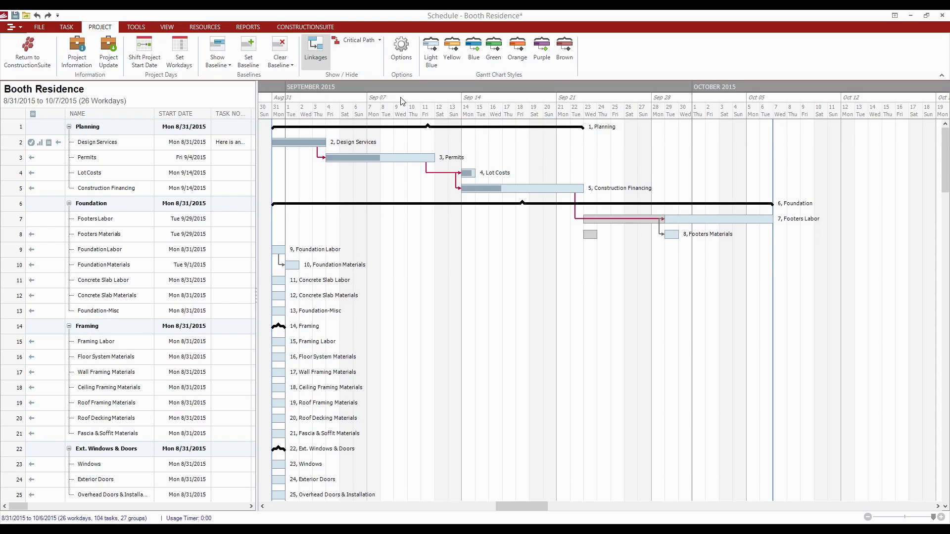
- Hide the baseline on the Gantt chart by setting the displayed baseline to None
left_click(223, 62)
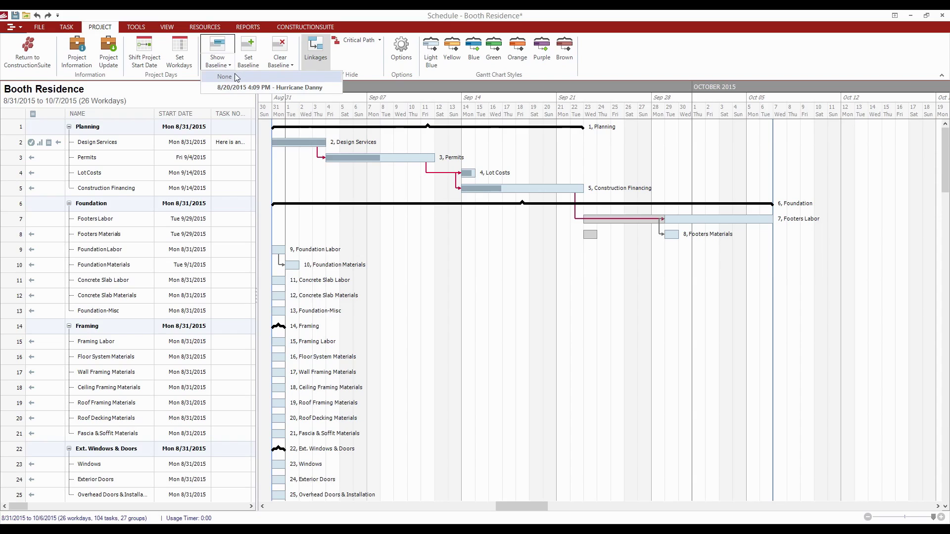
left_click(237, 78)
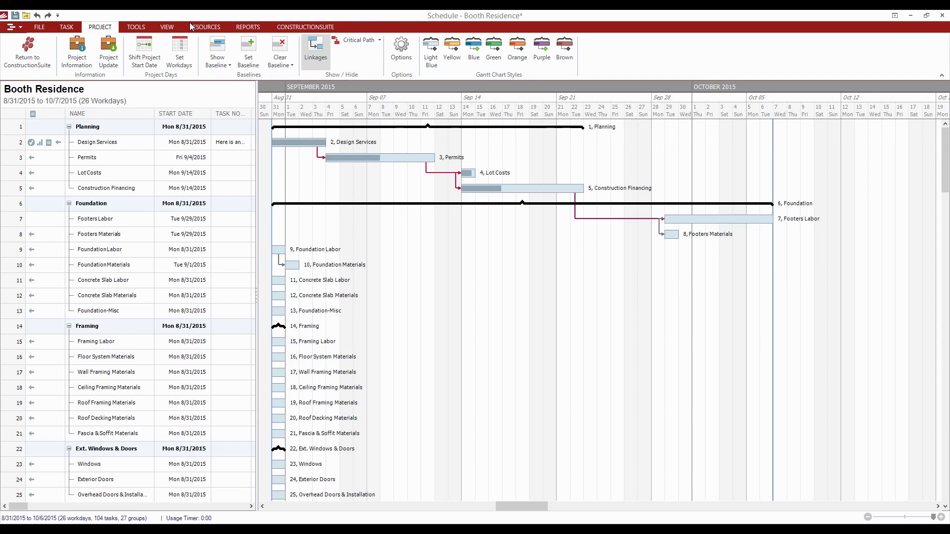
left_click(243, 27)
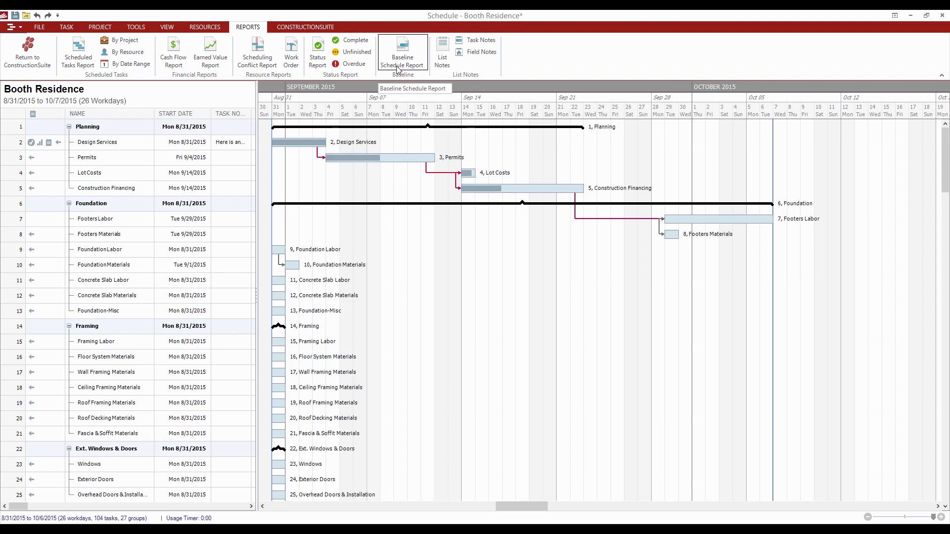
left_click(100, 27)
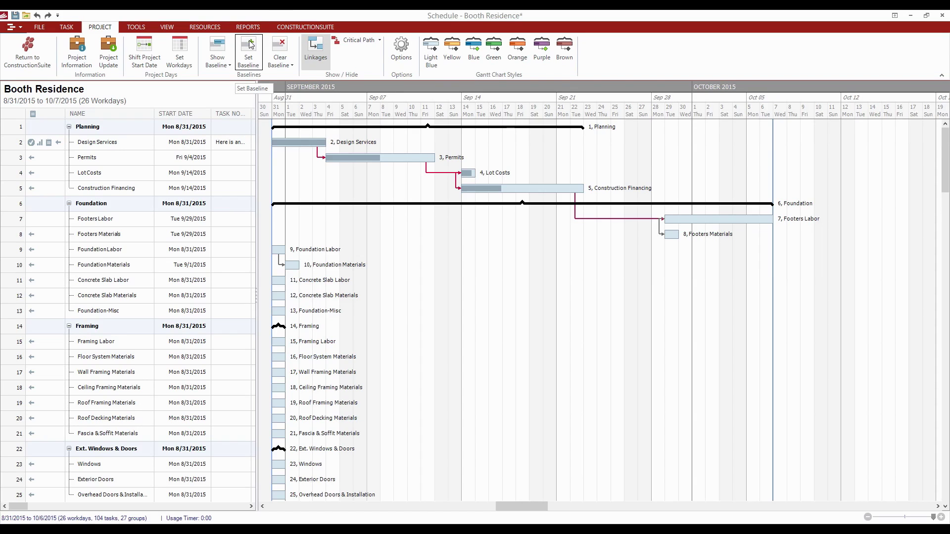
left_click(222, 67)
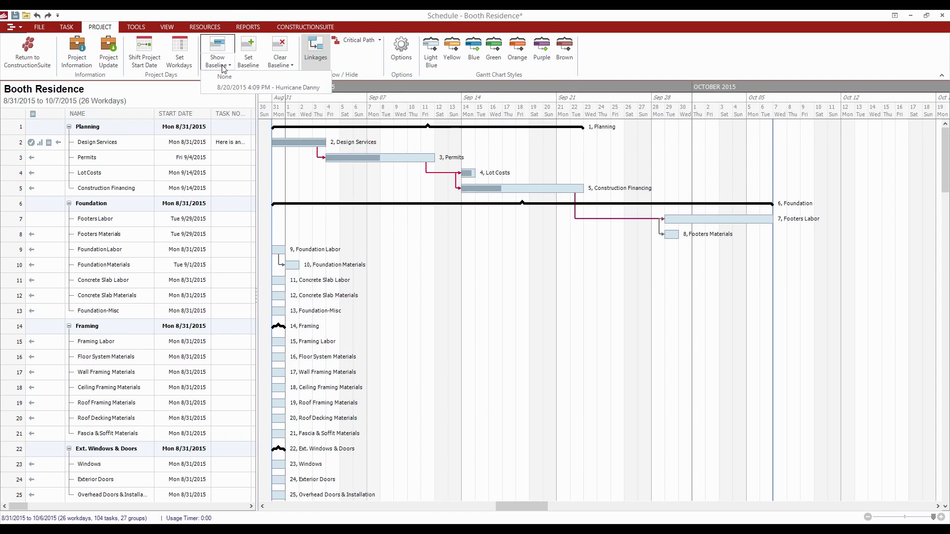
left_click(307, 94)
- Delete the "Hurricane Danny" baseline and widen the task table to show the End Date column
left_click(287, 68)
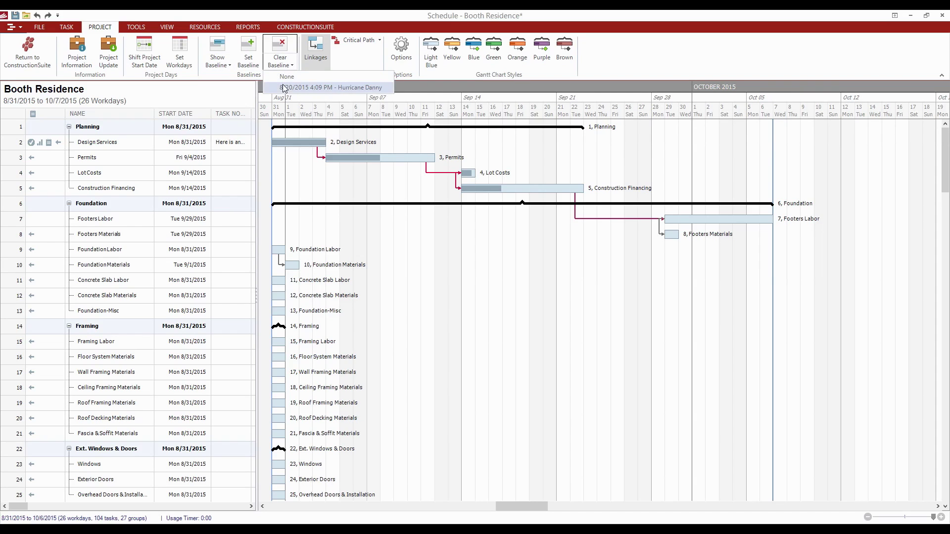
left_click(321, 88)
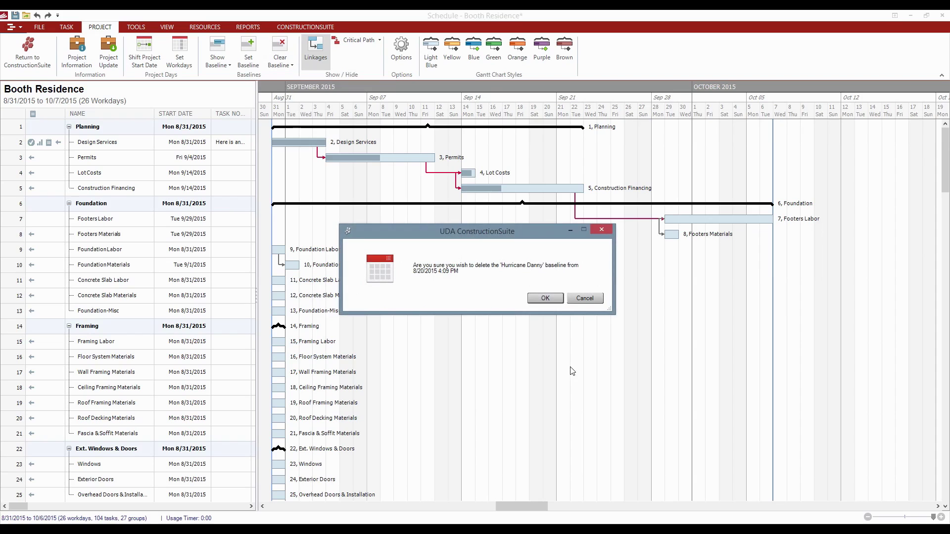
left_click(535, 301)
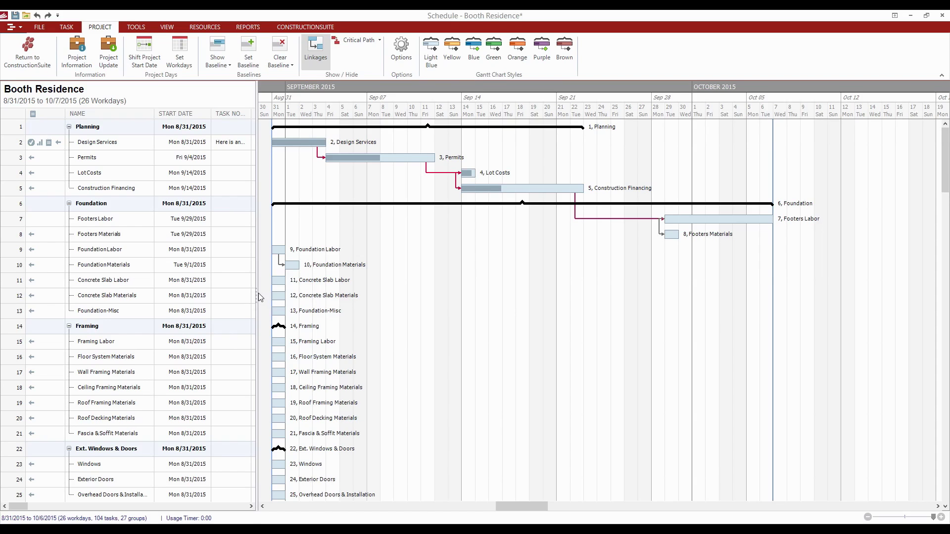
left_click_drag(257, 297, 361, 297)
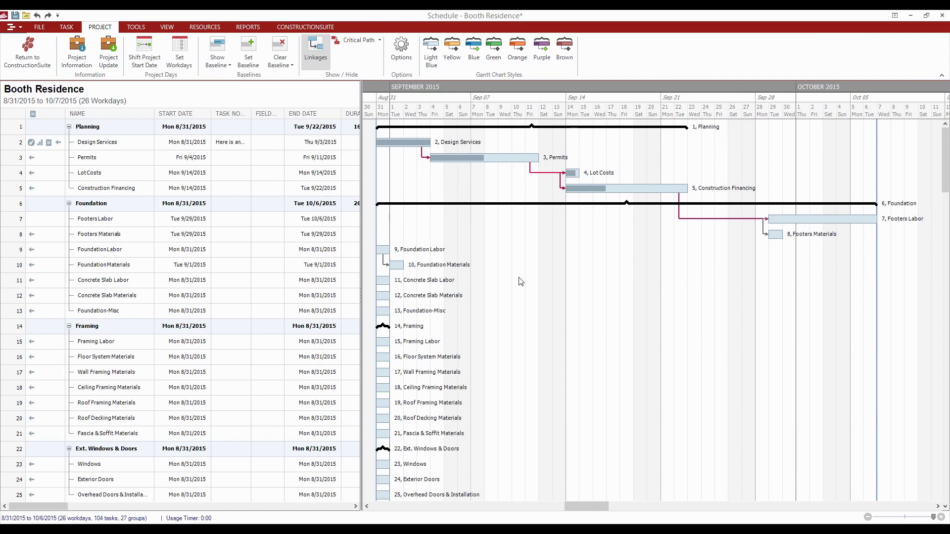
- Switch to the main ConstructionSuite window, open the UDA contact information and enlarge its window
key("alt+Tab")
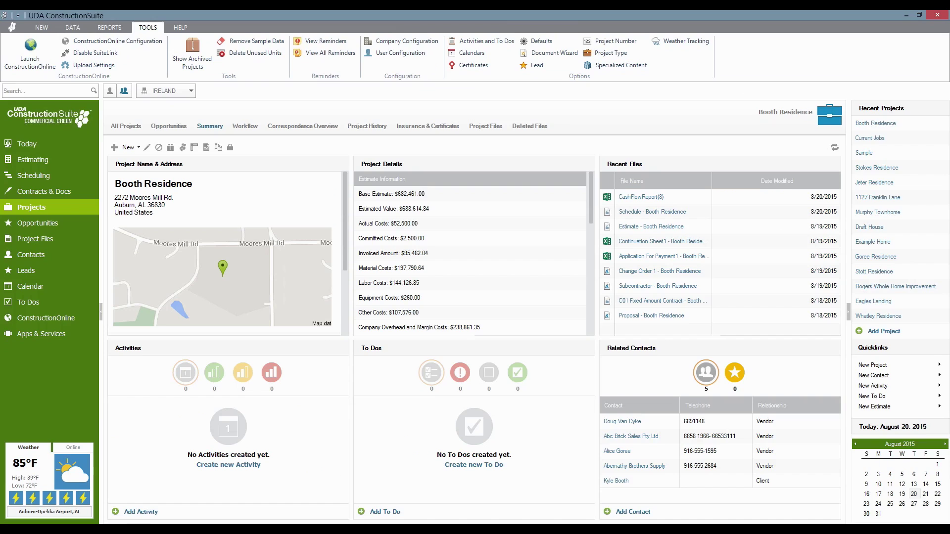
left_click(182, 28)
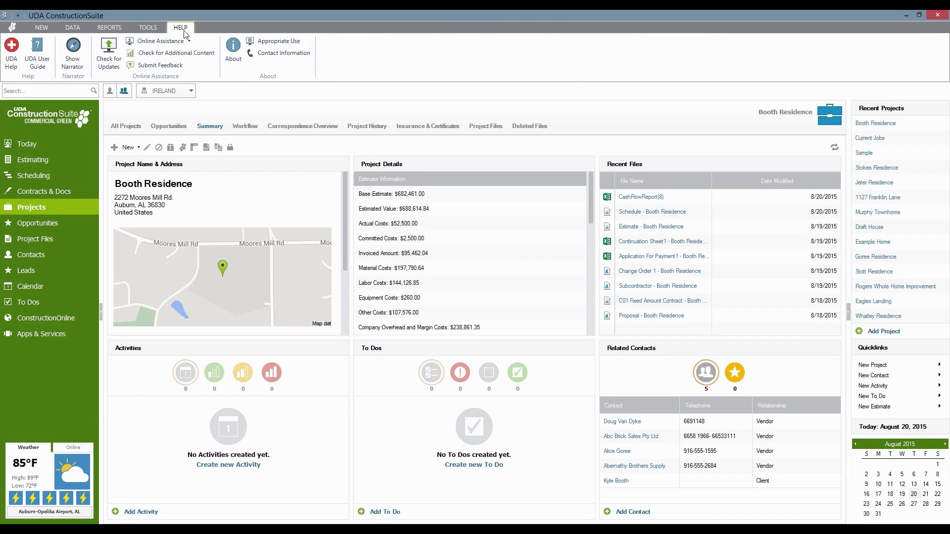
left_click(285, 55)
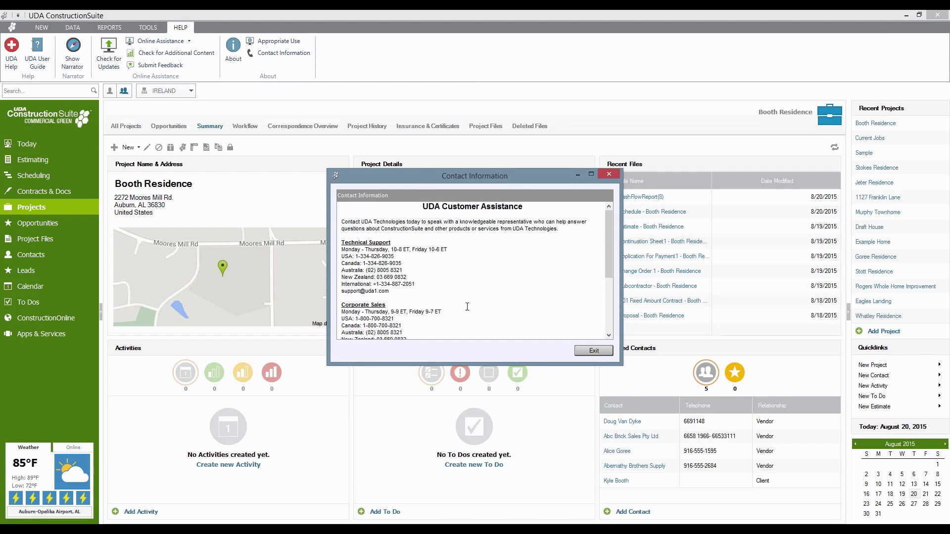
left_click_drag(623, 366, 653, 443)
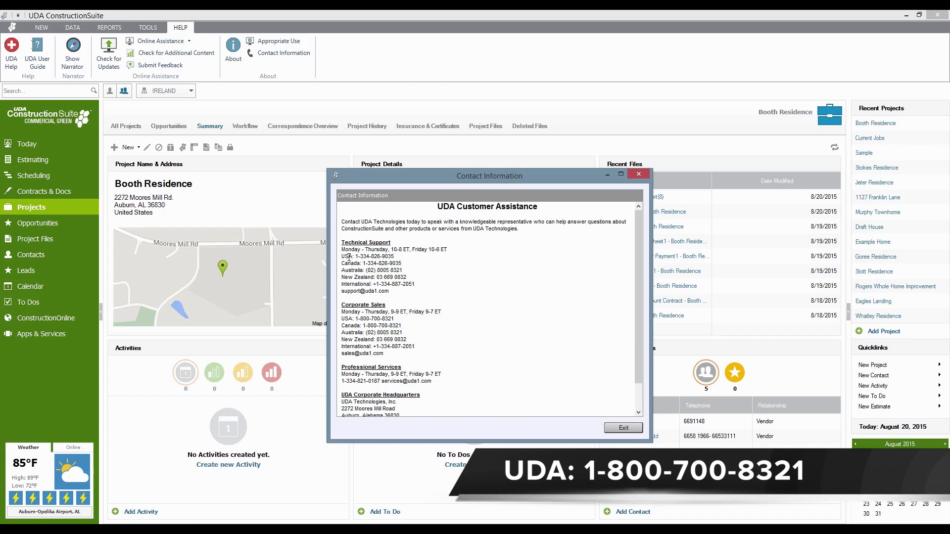
- Review the Technical Support, Corporate Sales, Professional Services and Corporate Headquarters contact details, and close the contact information
left_click_drag(356, 256, 395, 257)
left_click(396, 319)
left_click(492, 348)
left_click_drag(395, 292, 341, 291)
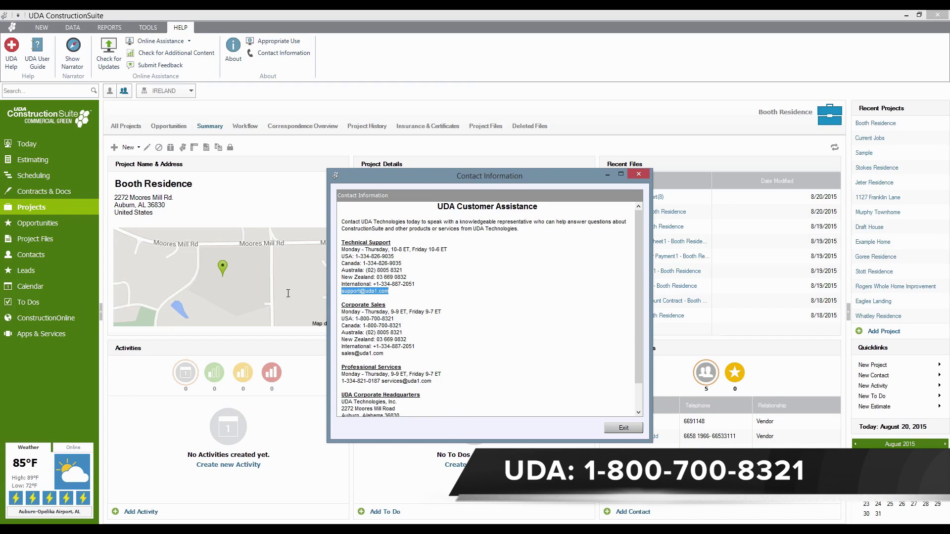
left_click_drag(388, 354, 339, 353)
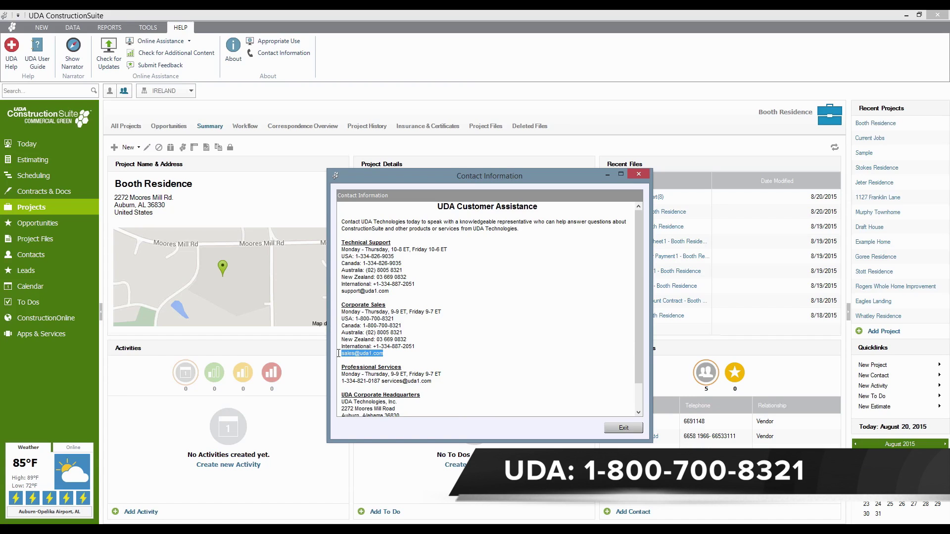
left_click(479, 369)
scroll(478, 369, "down", 2)
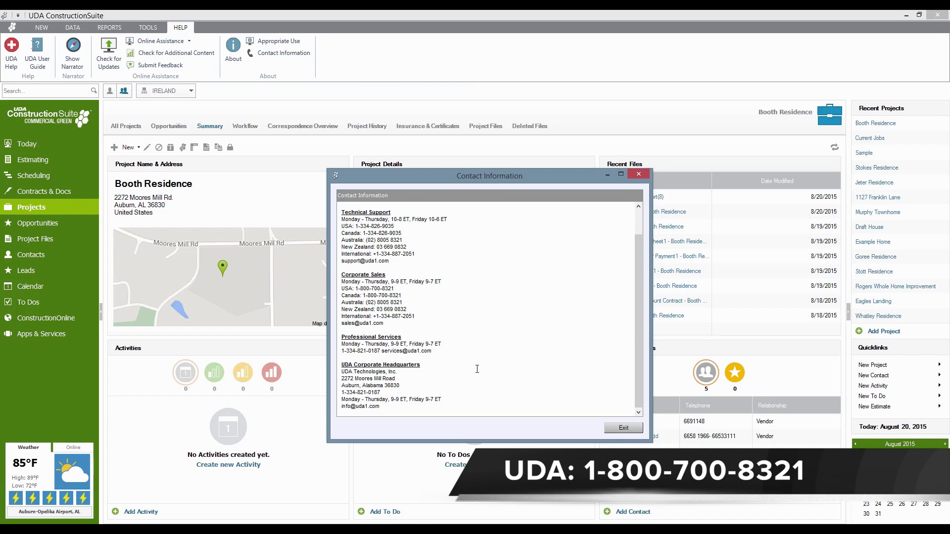
scroll(477, 369, "up", 2)
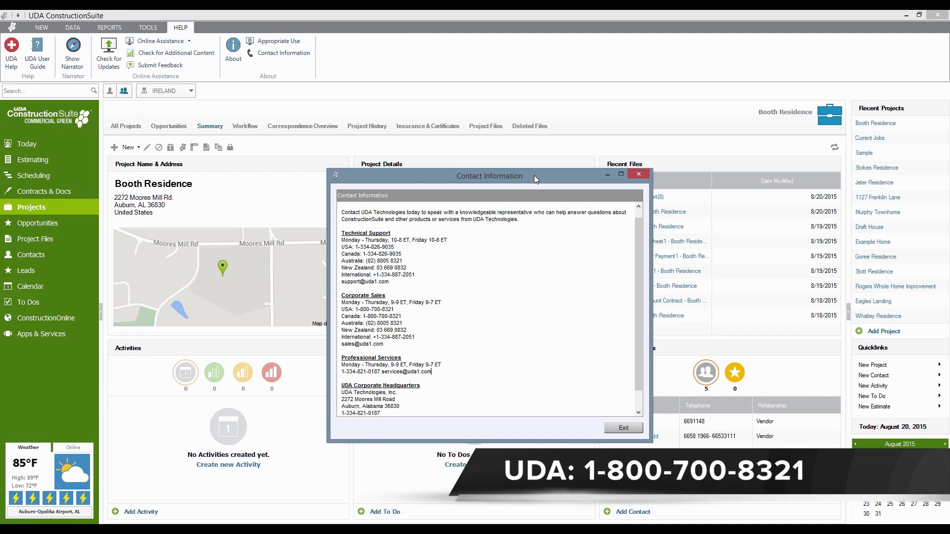
left_click(638, 175)
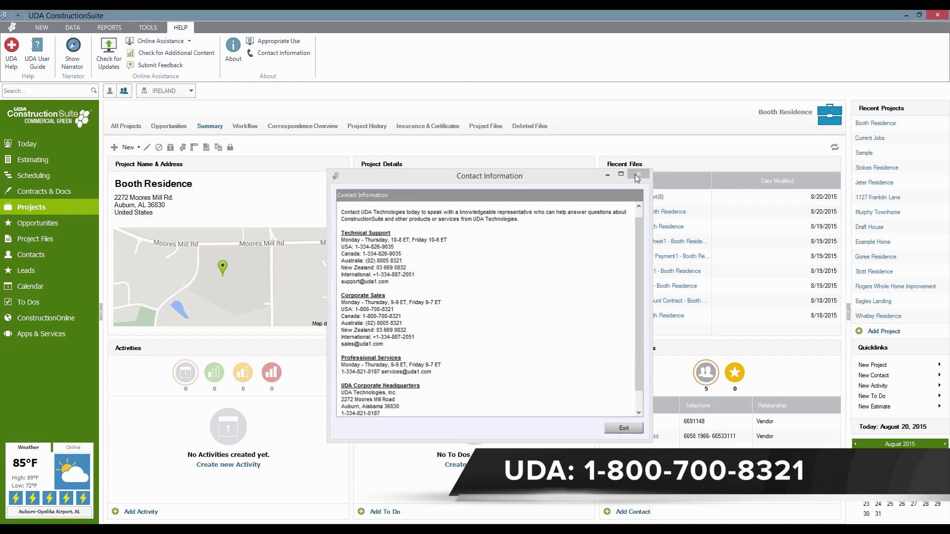